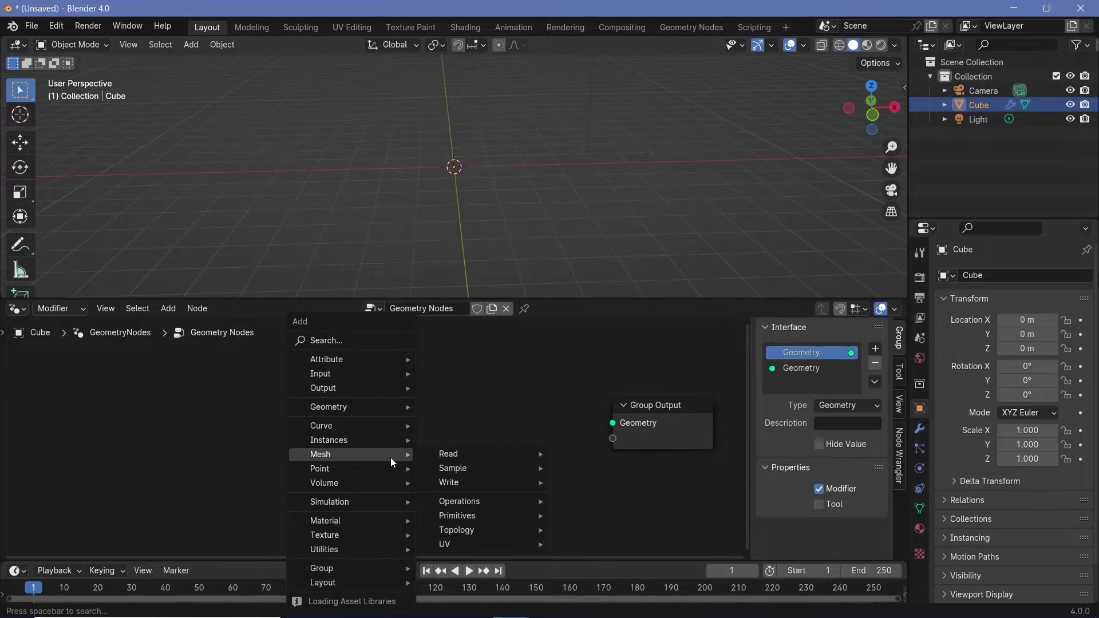
Add a Curve Line node and connect its Curve output to the Group Output's Geometry input
type("curve line")
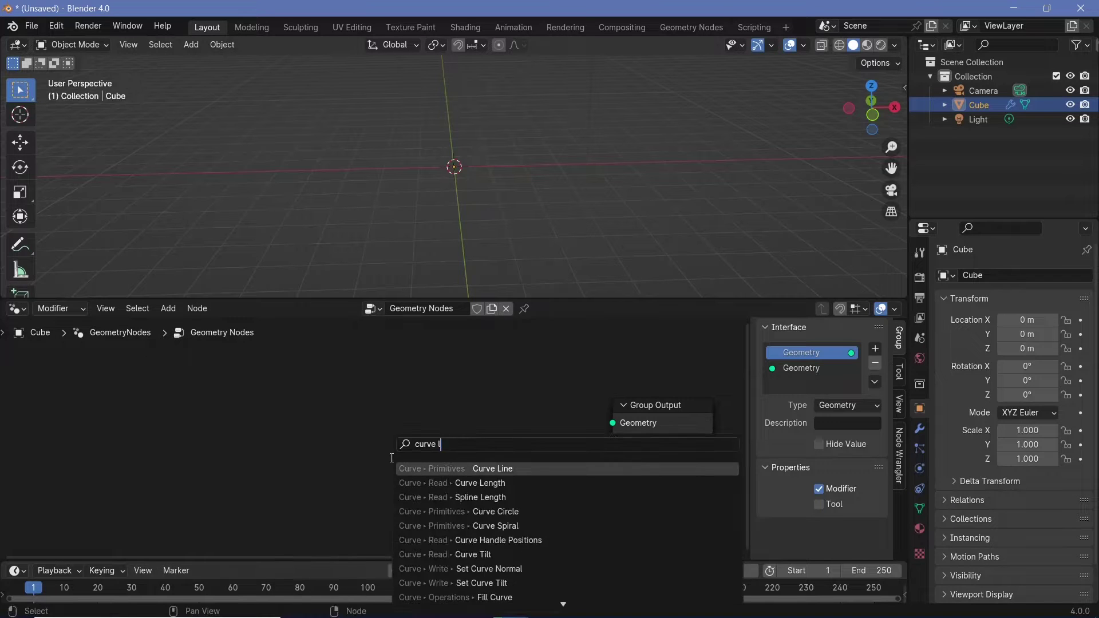
left_click(501, 465)
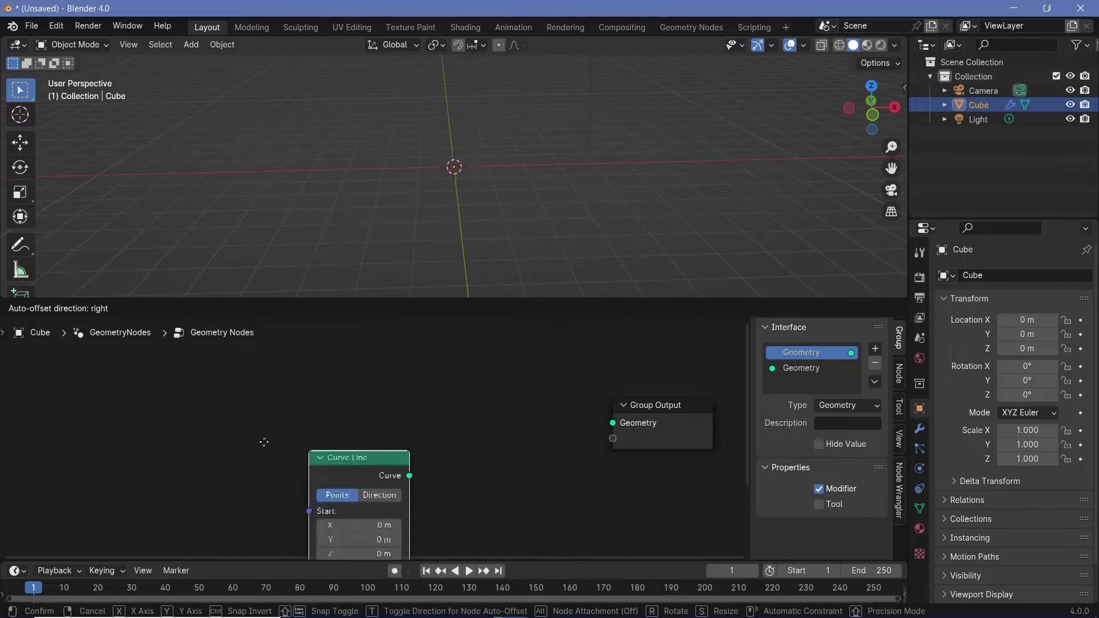
left_click(159, 420)
left_click_drag(258, 444, 621, 422)
left_click_drag(208, 426, 192, 357)
middle_click_drag(252, 457, 343, 439)
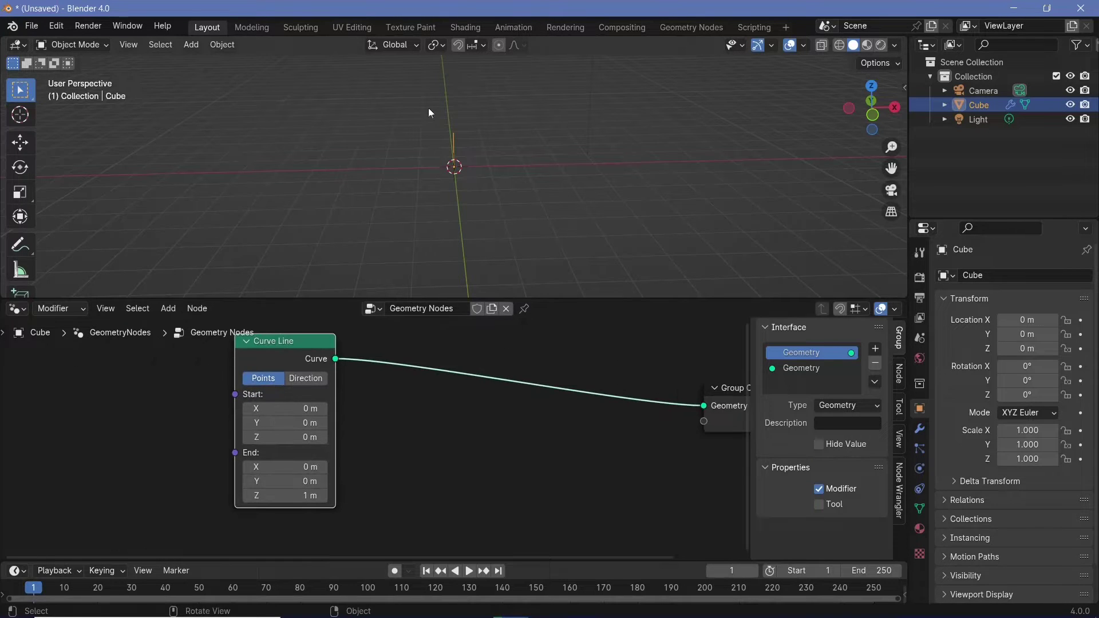
middle_click_drag(428, 108, 479, 142)
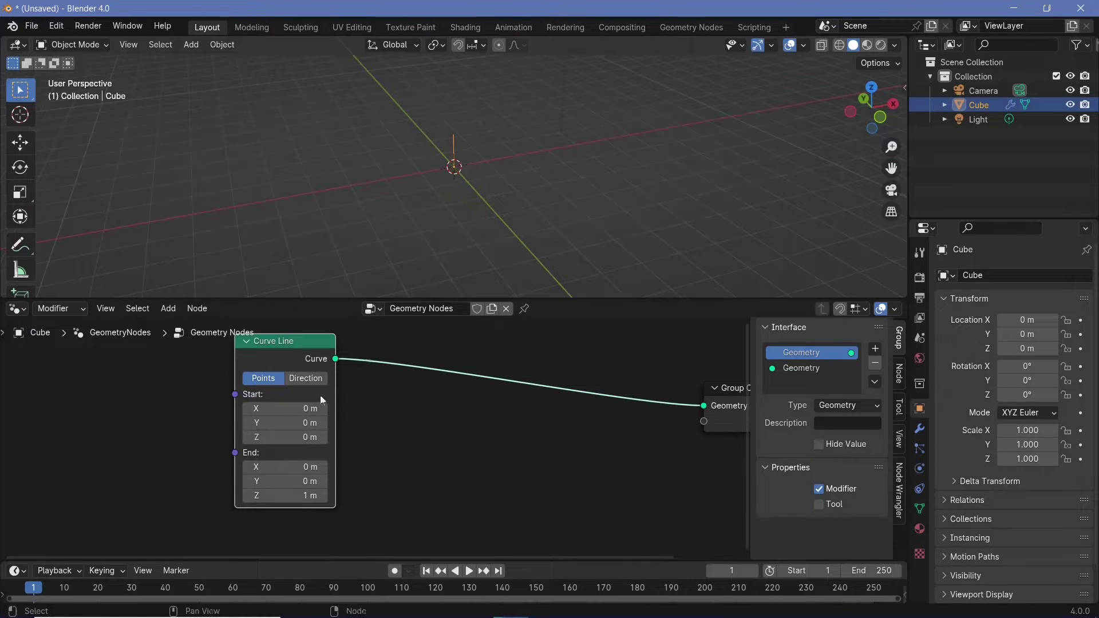
Set the Curve Line's start Y to -2 m, end Y to 2 m and end Z to 0 m
left_click(287, 422)
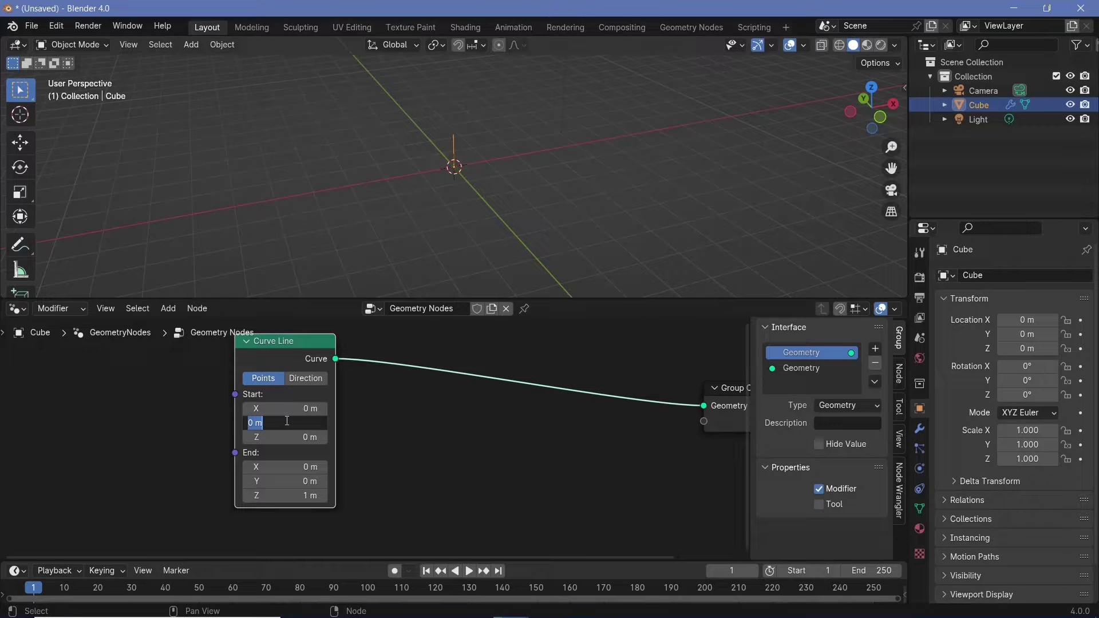
type("-2")
key("Return")
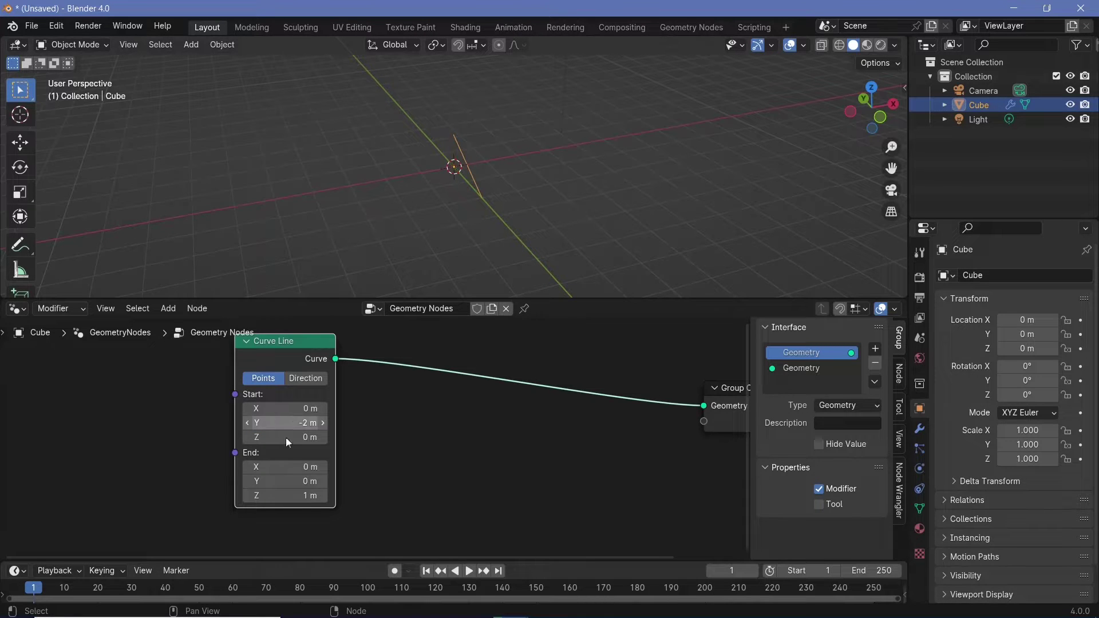
left_click(290, 480)
type("2")
key("Return")
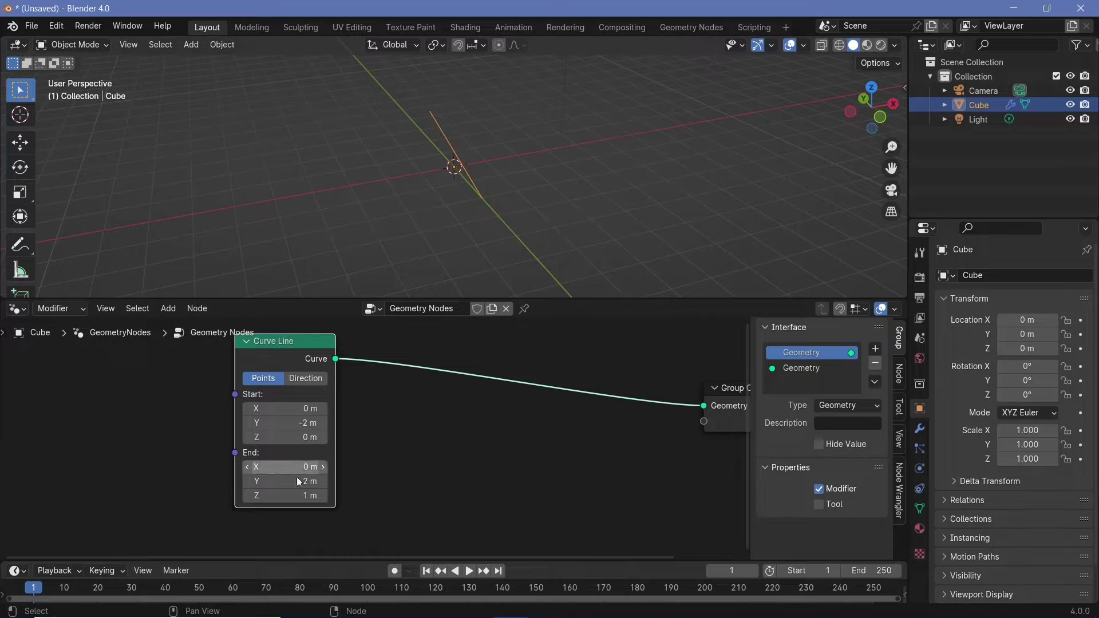
left_click(285, 495)
type("0")
key("Return")
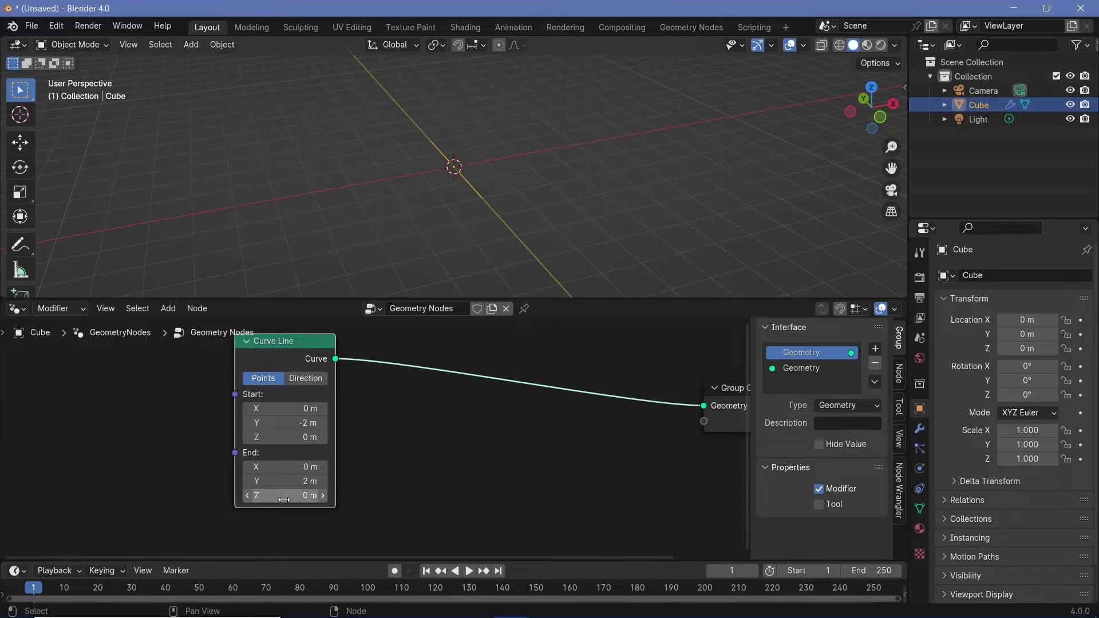
middle_click_drag(458, 183, 414, 178)
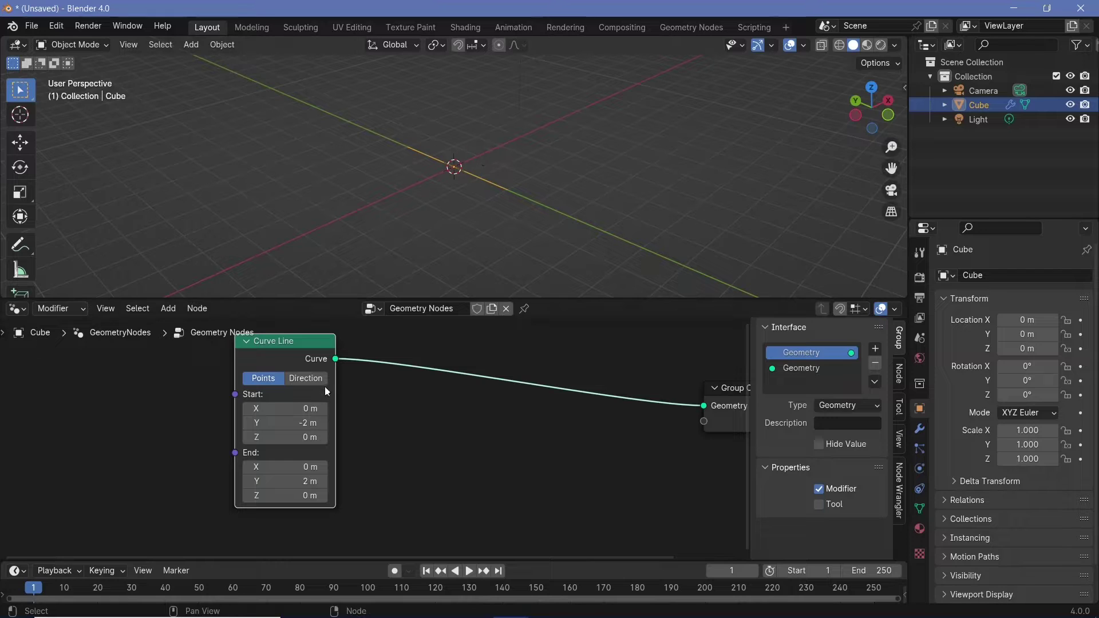
Insert a Resample Curve node between Curve Line and Group Output and set its count to 40
key("Home")
key("shift+a")
mouse_move(288, 390)
type("resample")
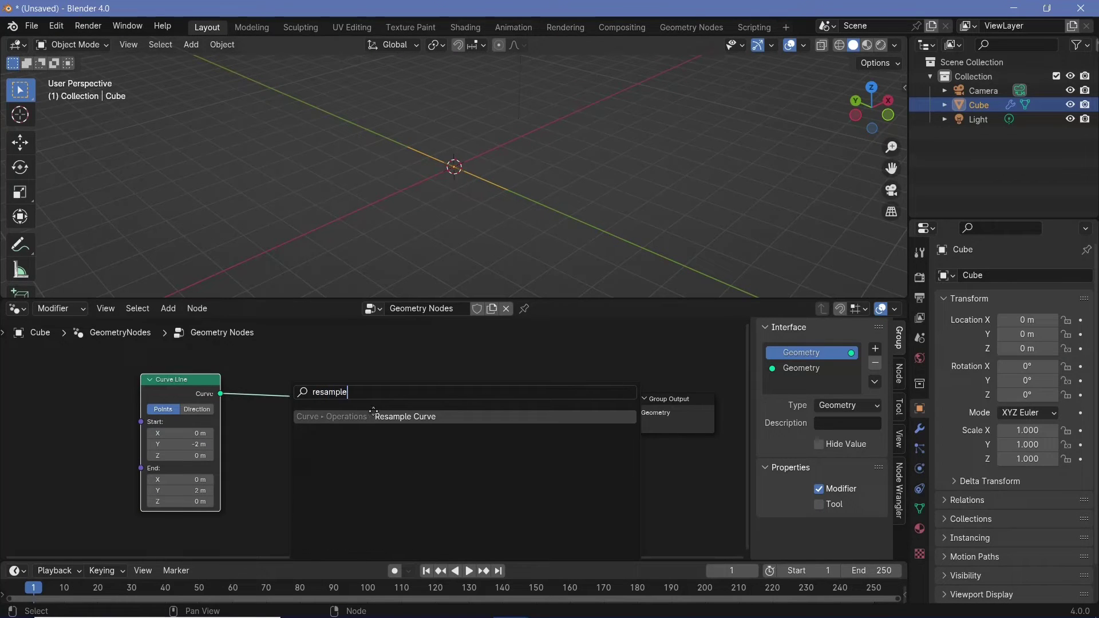
left_click(373, 411)
left_click(268, 377)
left_click(306, 445)
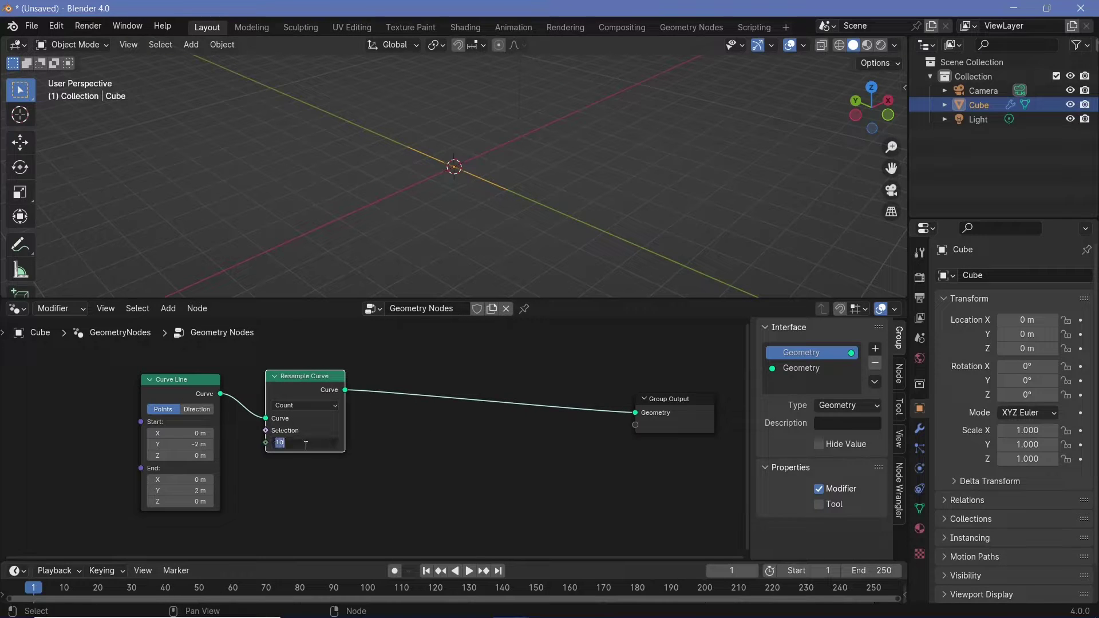
type("40")
key("Return")
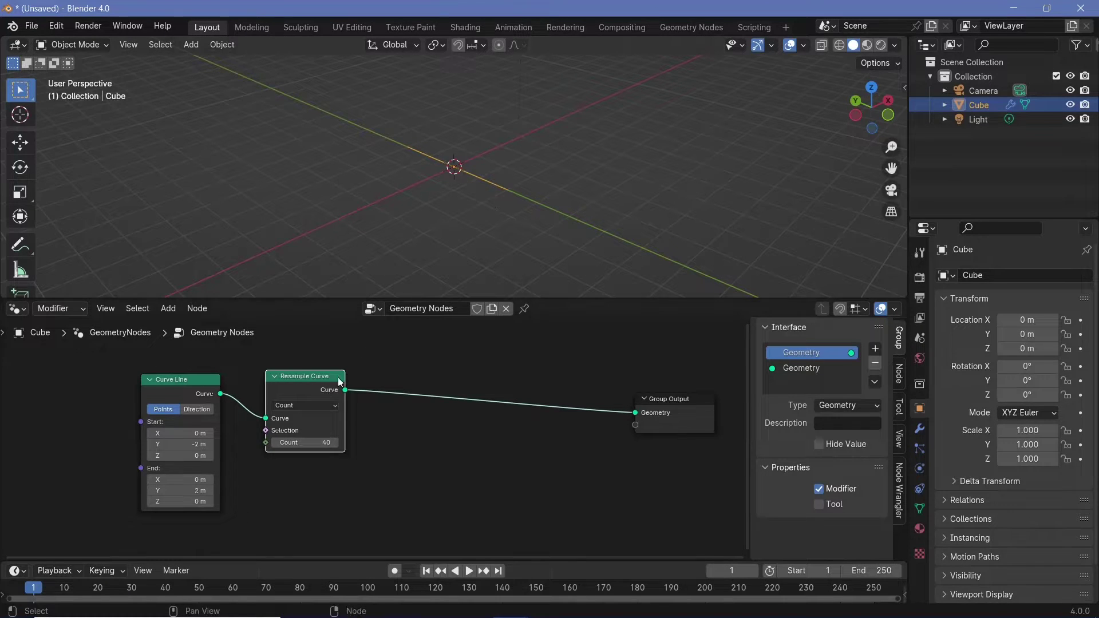
Move the Curve Line and Resample Curve nodes aside and insert an Instance on Points node after Resample Curve
left_click_drag(285, 385, 280, 406)
left_click_drag(301, 396, 237, 395)
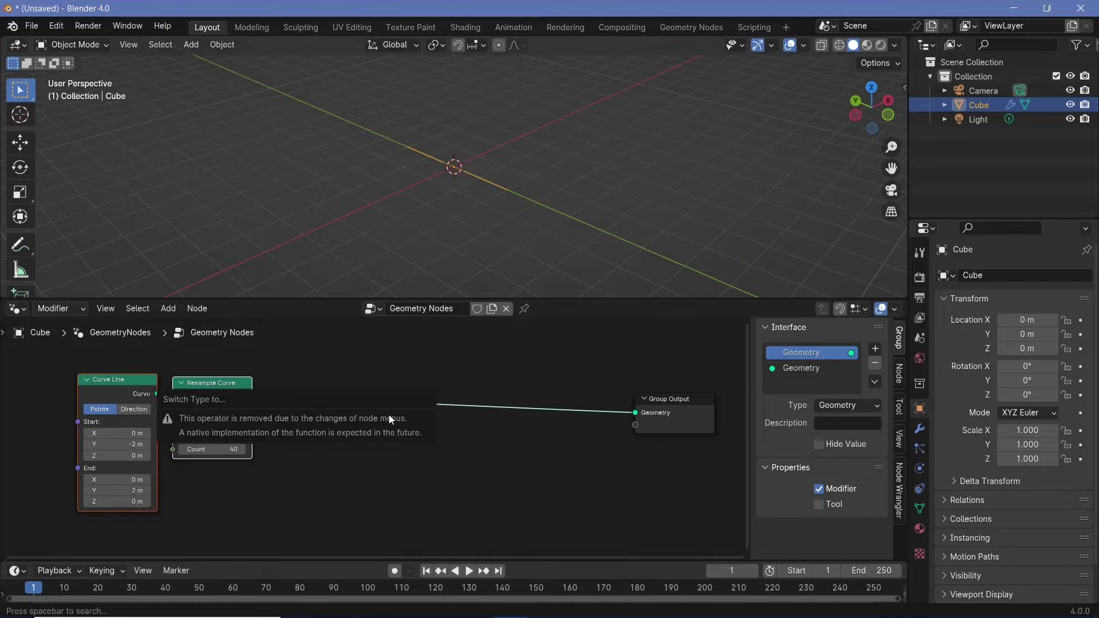
key("shift+a")
mouse_move(379, 471)
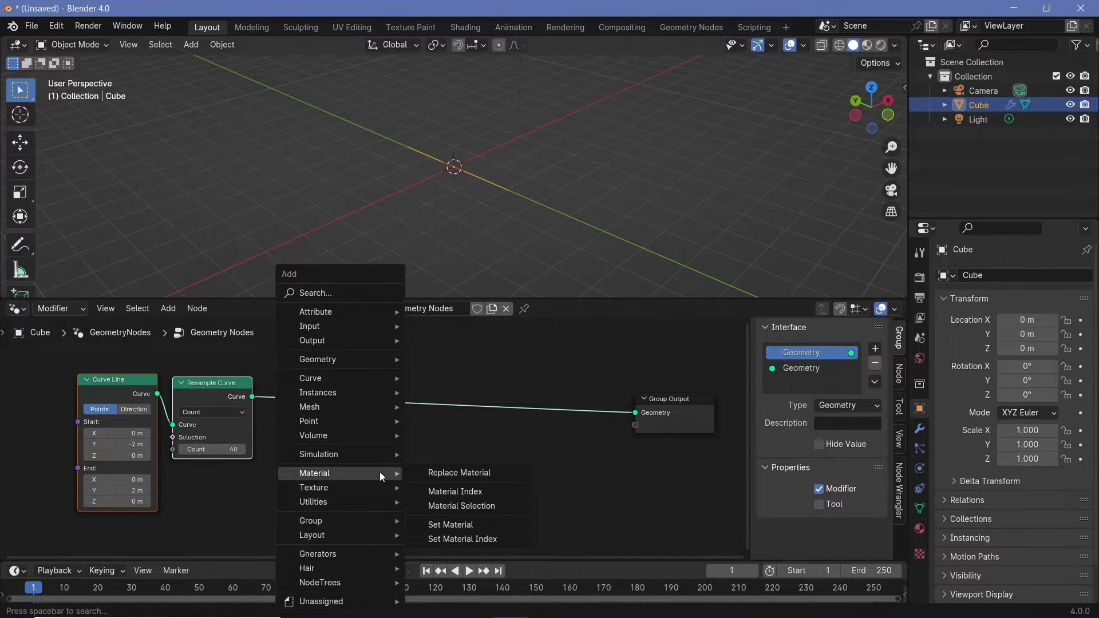
type("instance on pno")
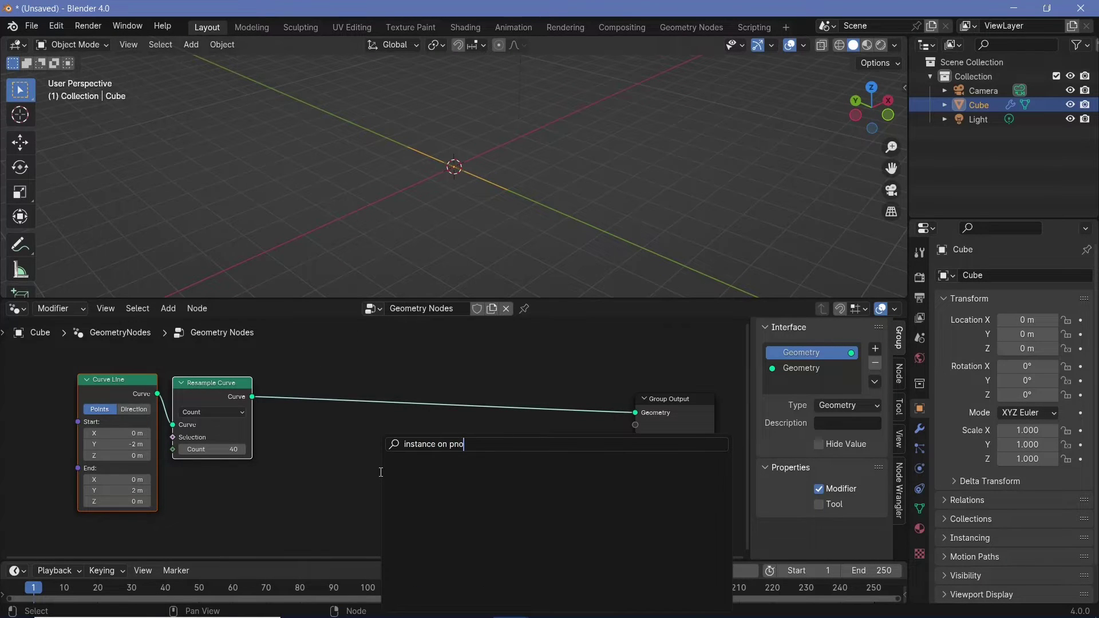
key("BackSpace")
key("BackSpace")
left_click(469, 468)
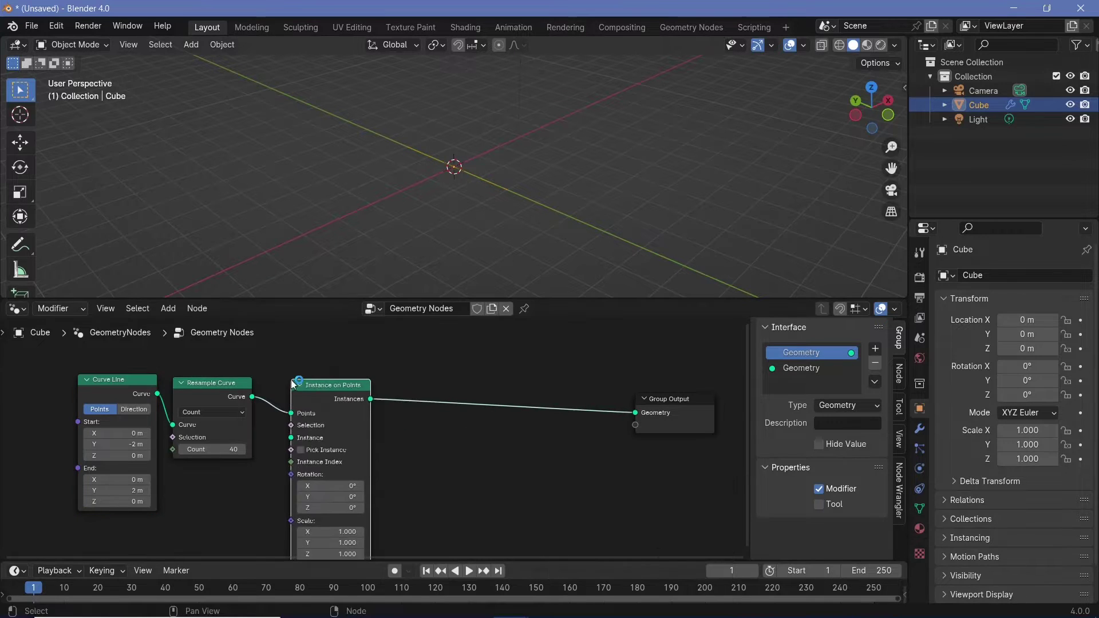
Add a second Curve Line node below the Resample Curve node
key("shift+a")
type("curve line")
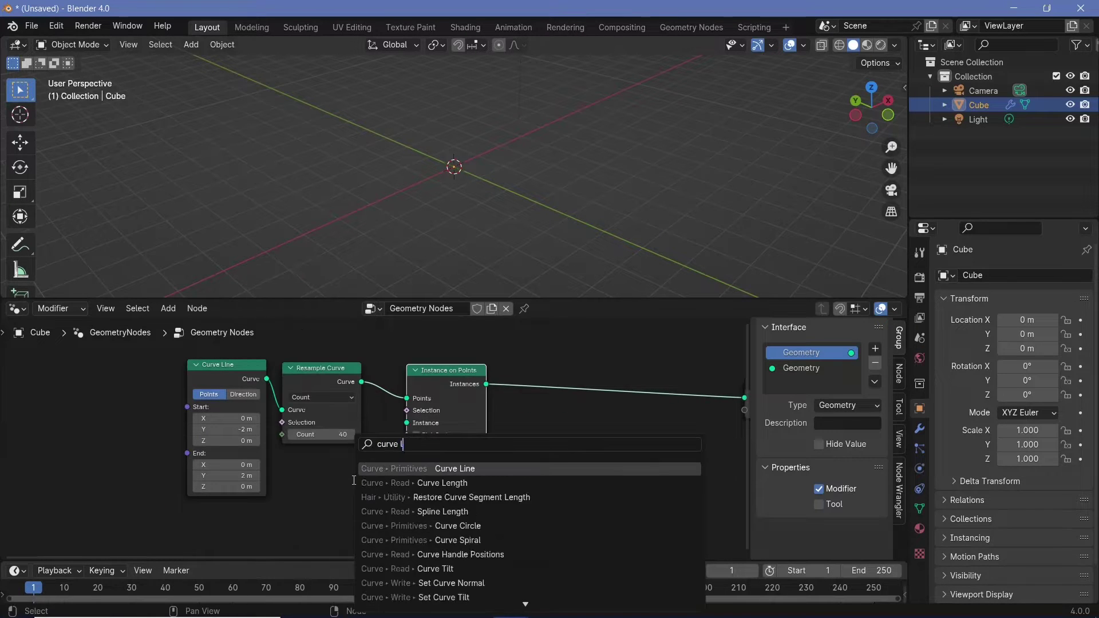
left_click(405, 467)
left_click(289, 471)
middle_click_drag(324, 468, 345, 419)
middle_click_drag(378, 478, 390, 433)
Set the second Curve Line's start X to -10 m, end X to 10 m and end Z to 0 m
left_click(380, 437)
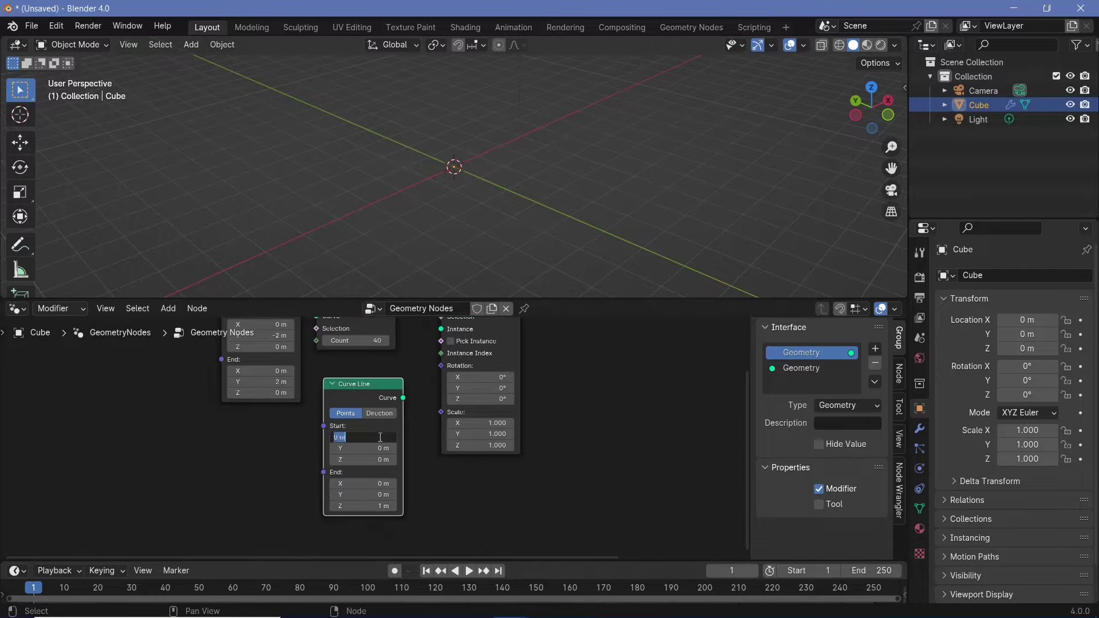
type("-10")
key("Return")
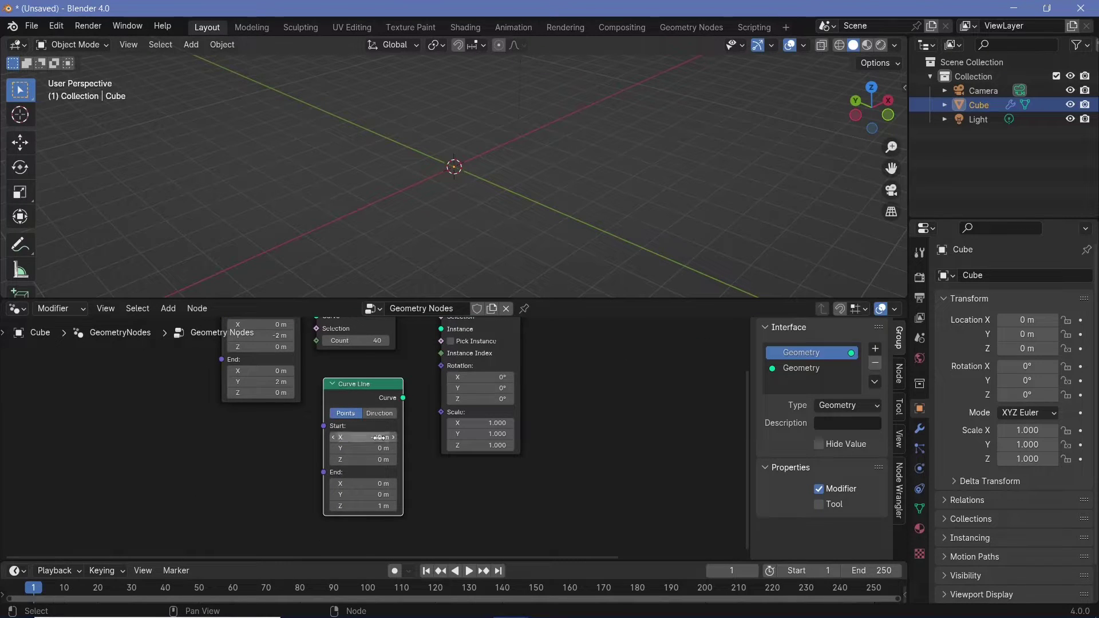
left_click(372, 483)
type("1")
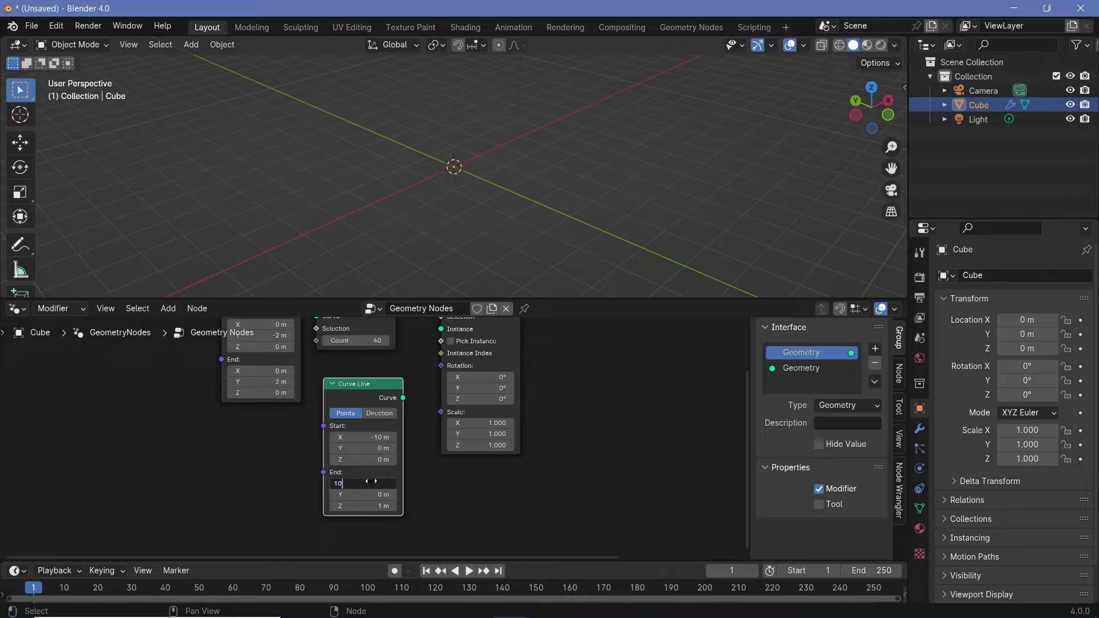
type("0")
key("Return")
left_click(367, 506)
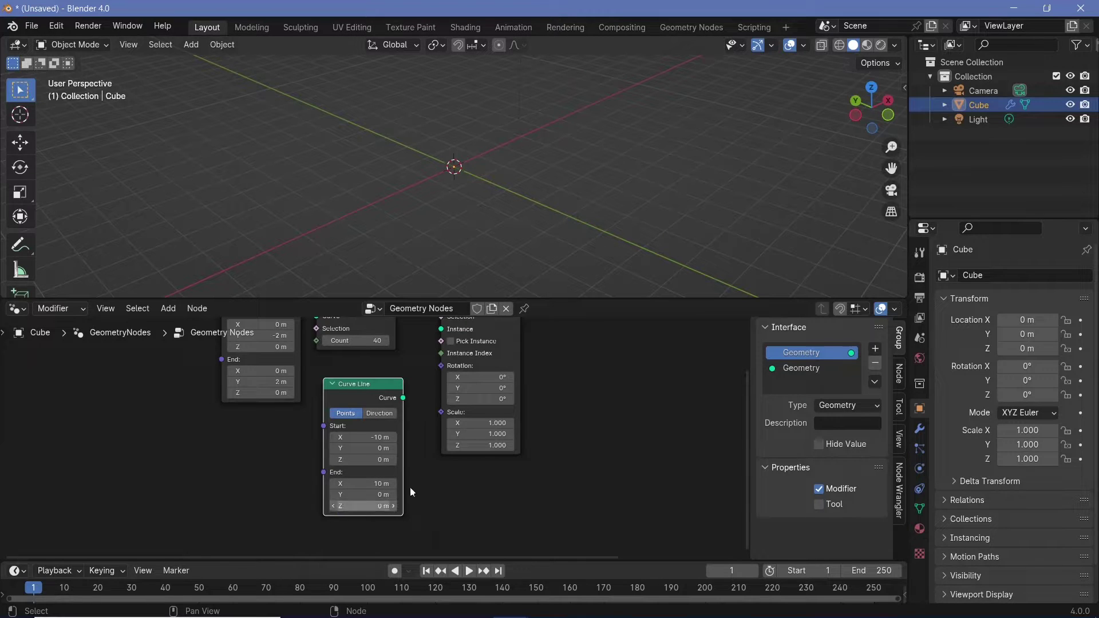
Connect the second Curve Line's output to the Instance input of Instance on Points and inspect the resulting lines in the viewport
middle_click_drag(409, 487, 358, 562)
left_click_drag(352, 473, 389, 405)
middle_click_drag(304, 287, 189, 172)
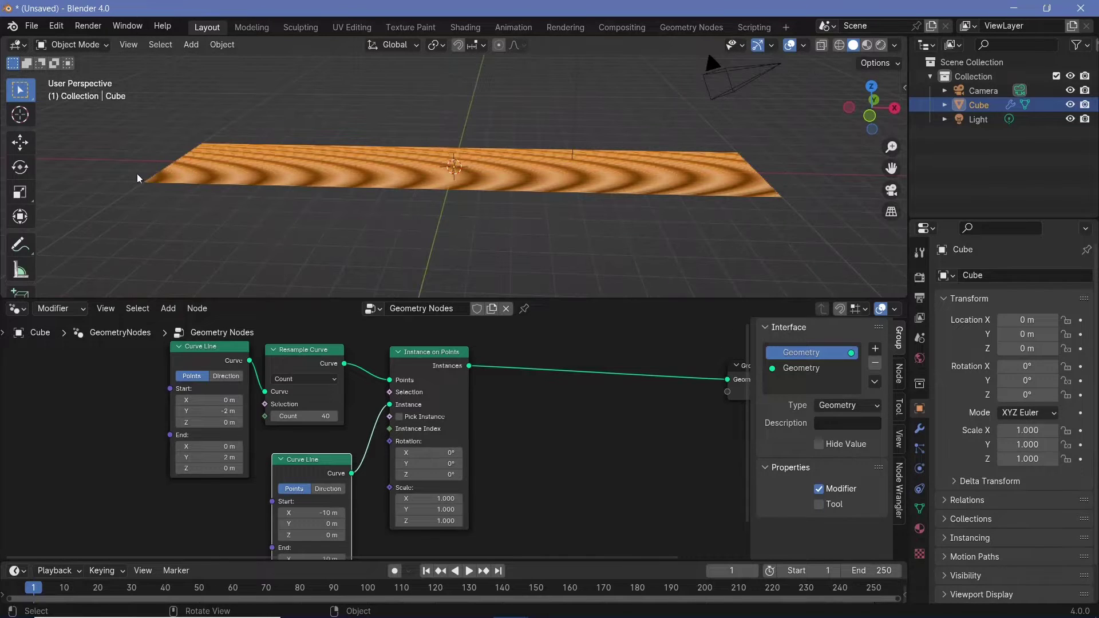
middle_click_drag(783, 192, 279, 214)
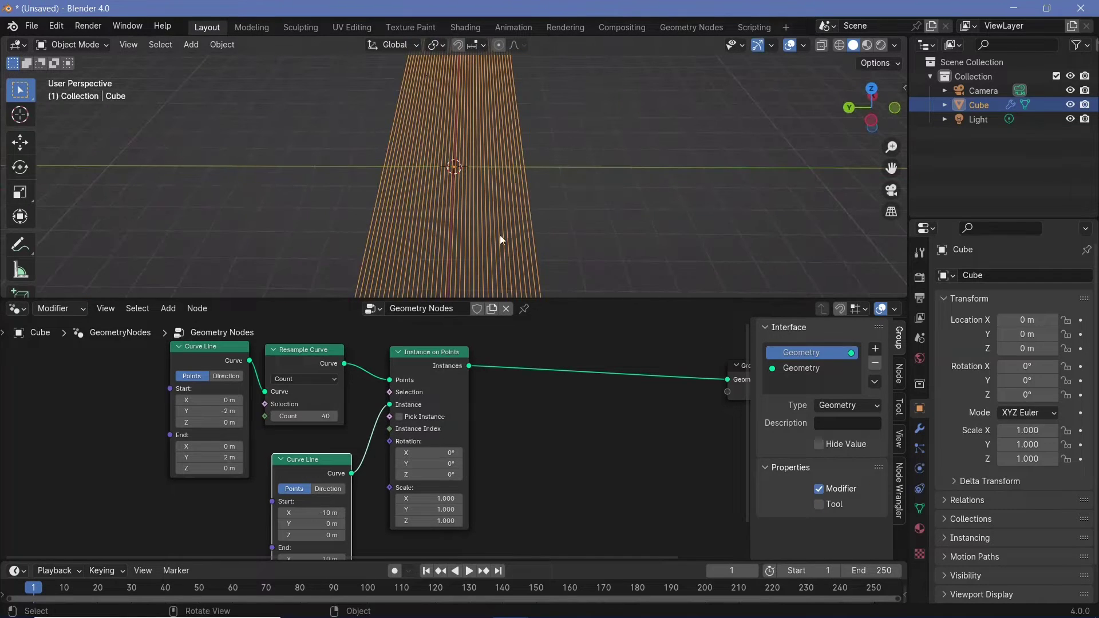
middle_click_drag(500, 234, 404, 204)
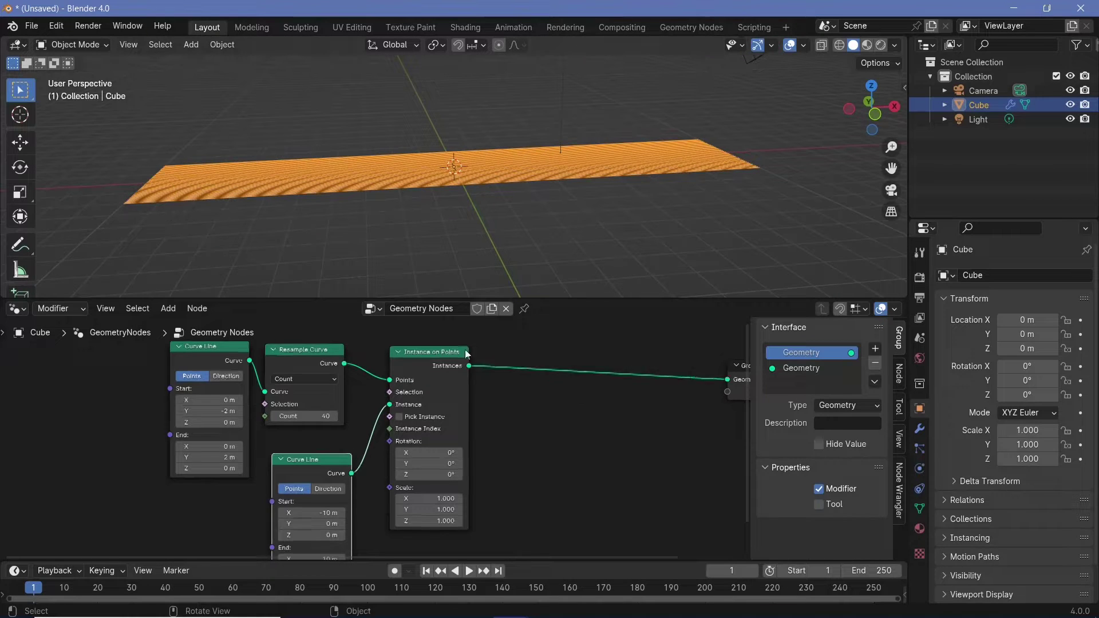
Move Group Output further away and insert a second Resample Curve node directly after Instance on Points
scroll(466, 355, "down", 1)
middle_click_drag(466, 355, 330, 386)
left_click_drag(608, 402, 713, 382)
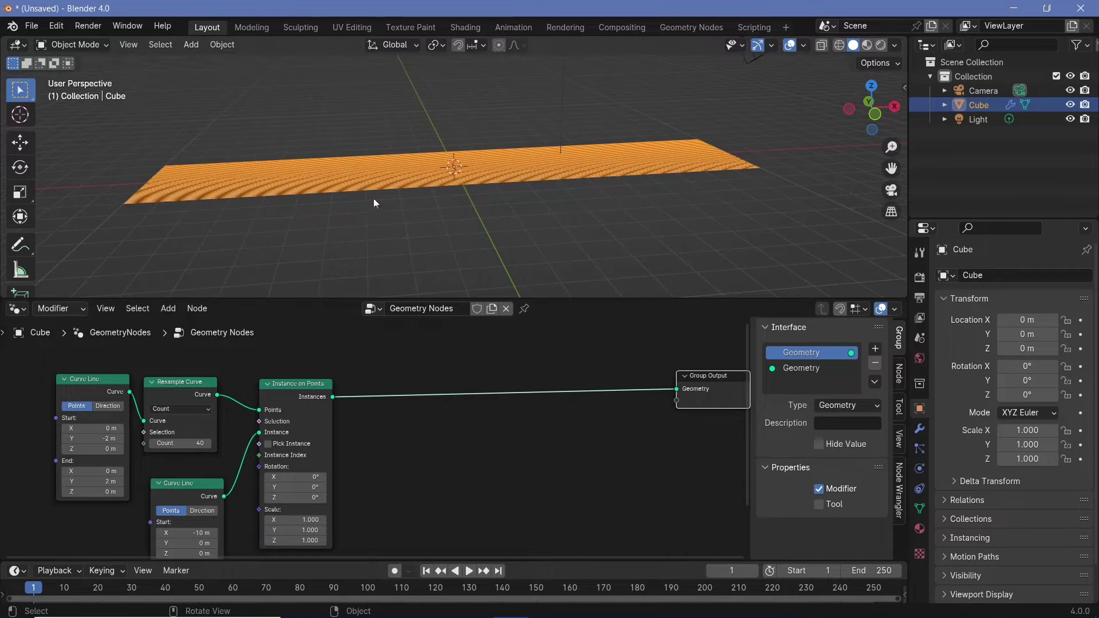
key("Home")
key("shift+a")
mouse_move(494, 439)
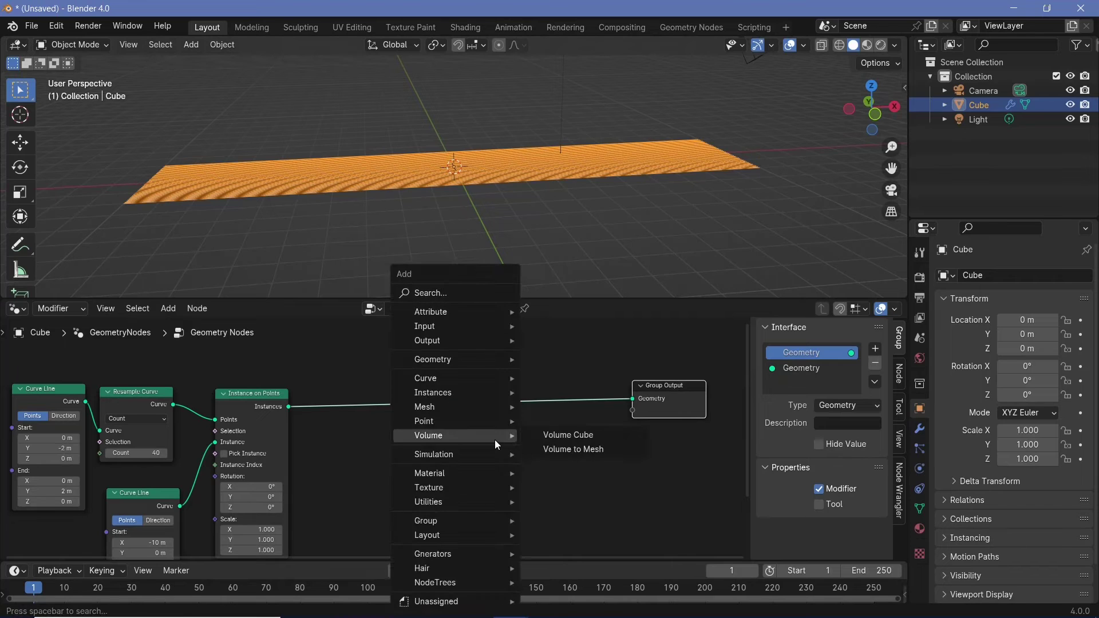
type("resample")
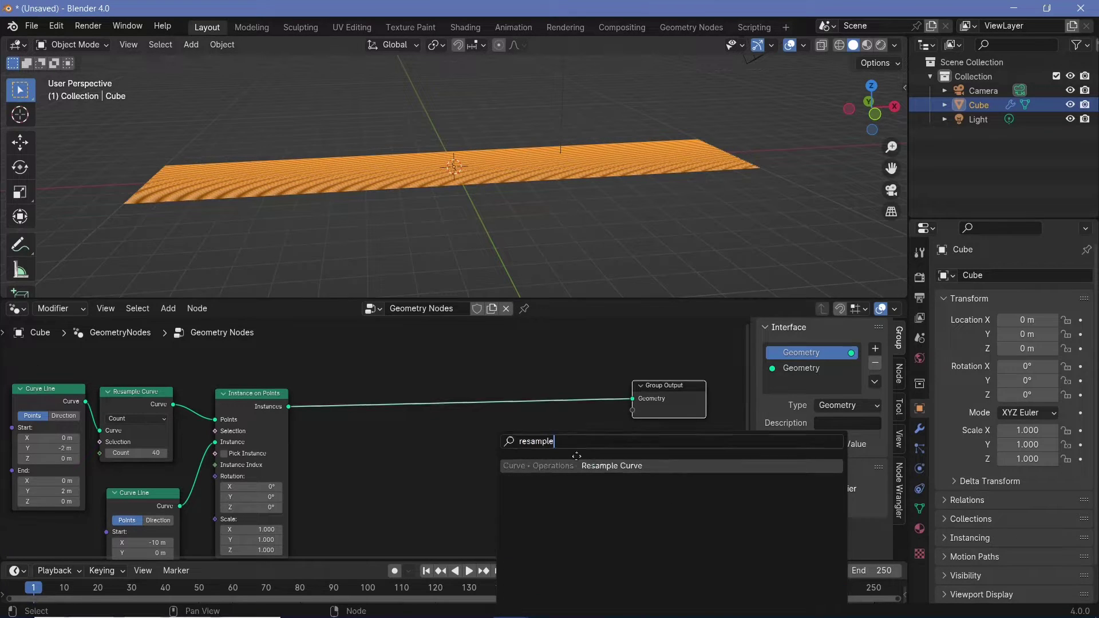
key("Return")
left_click(330, 384)
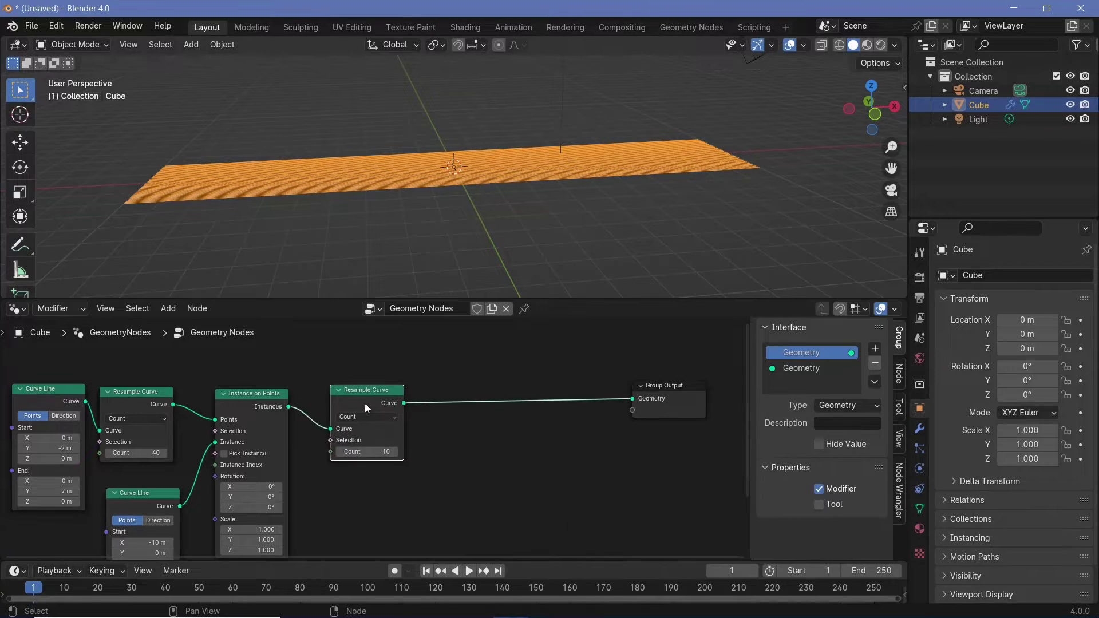
left_click_drag(366, 407, 335, 408)
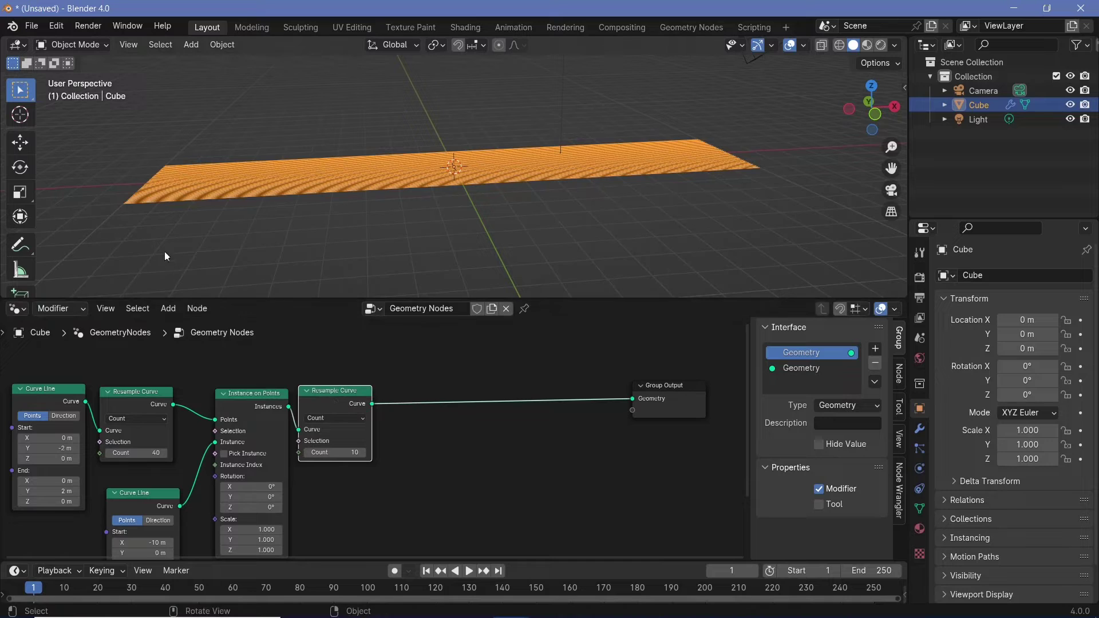
Set the count of the Resample Curve node after Instance on Points to 150
left_click(341, 452)
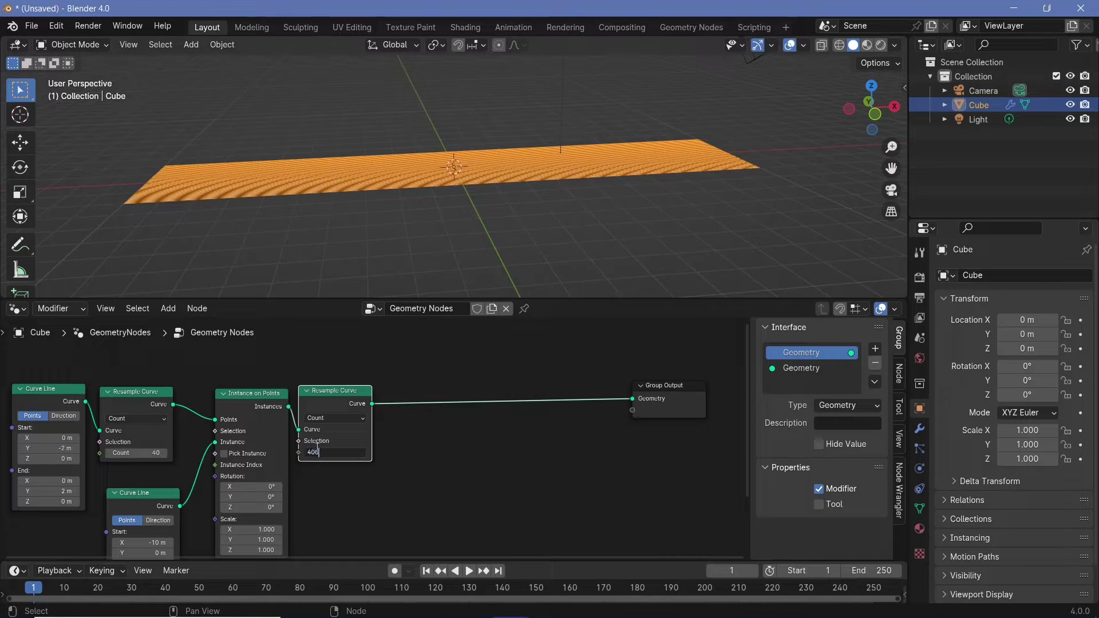
key("BackSpace")
key("Return")
Insert a Realize Instances node between the second Resample Curve and Group Output
middle_click_drag(513, 446, 314, 455)
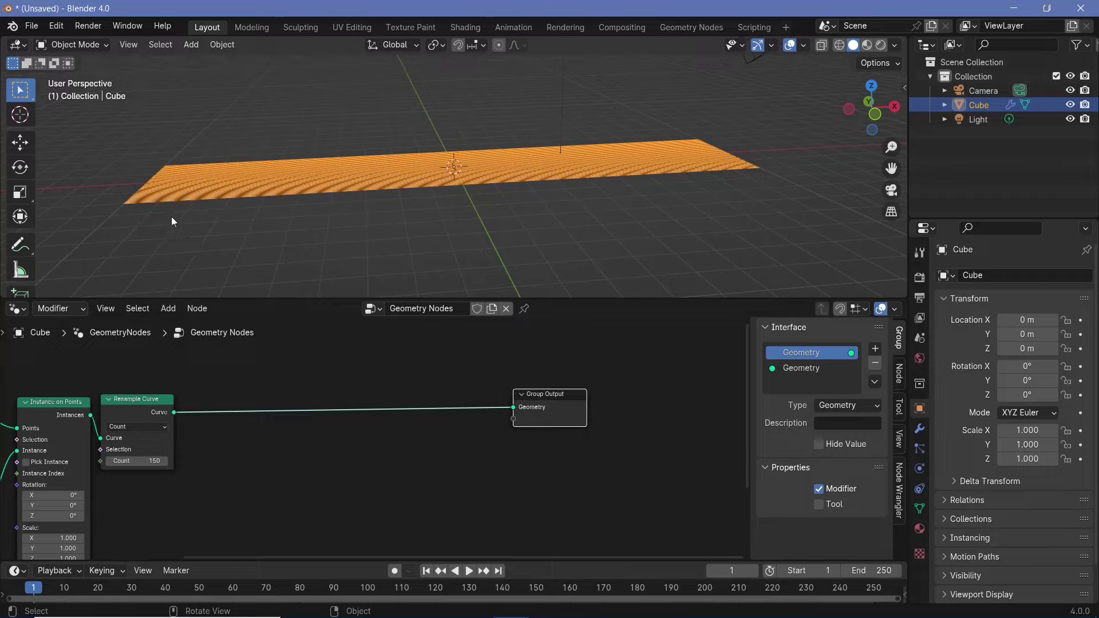
key("shift+a")
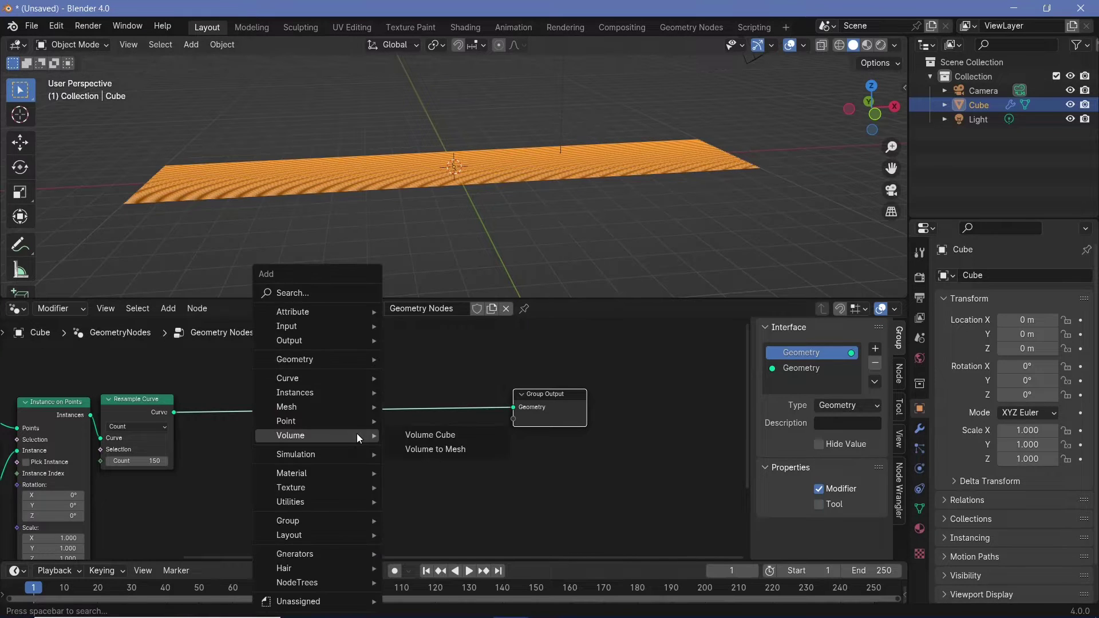
key("space")
type("realize")
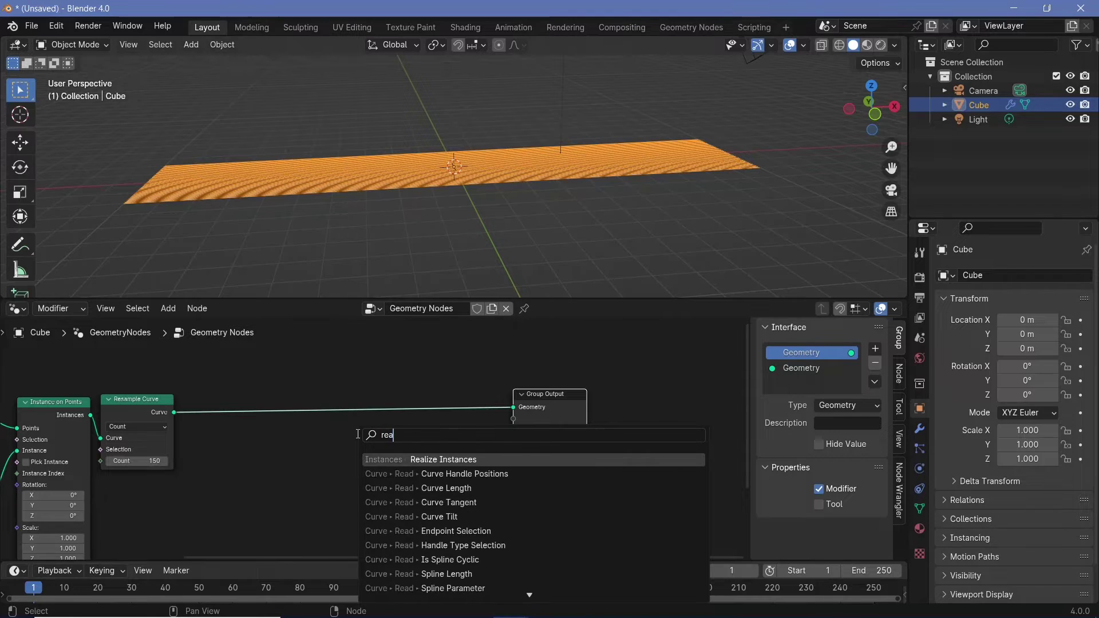
key("Return")
left_click(176, 404)
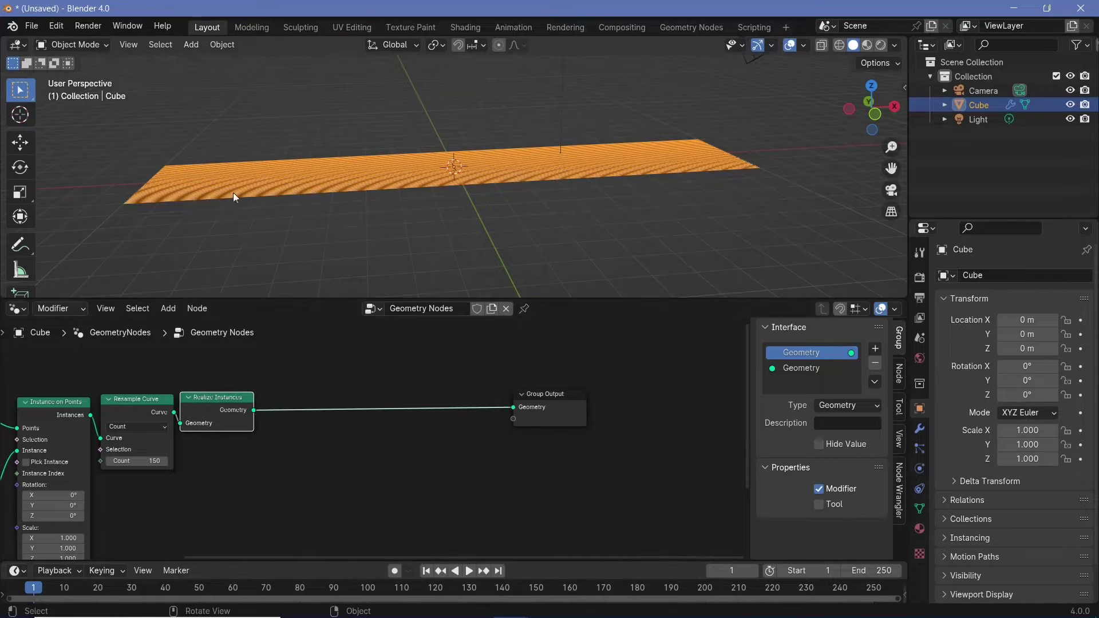
Insert a Set Position node between Realize Instances and Group Output and place it close to Group Output
key("shift+a")
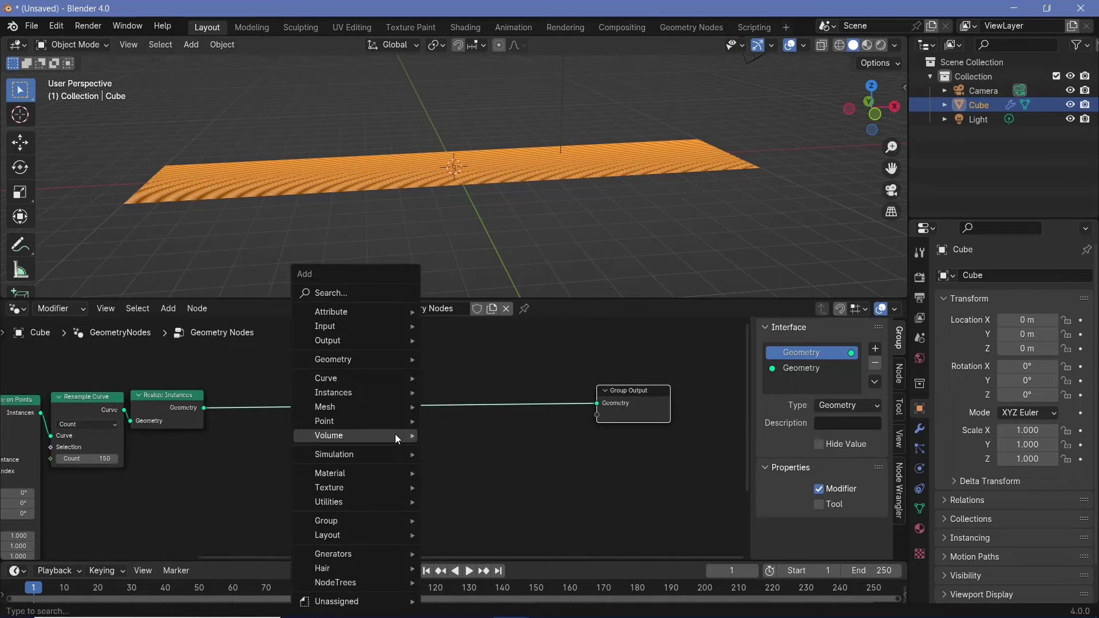
mouse_move(397, 438)
type("set pos")
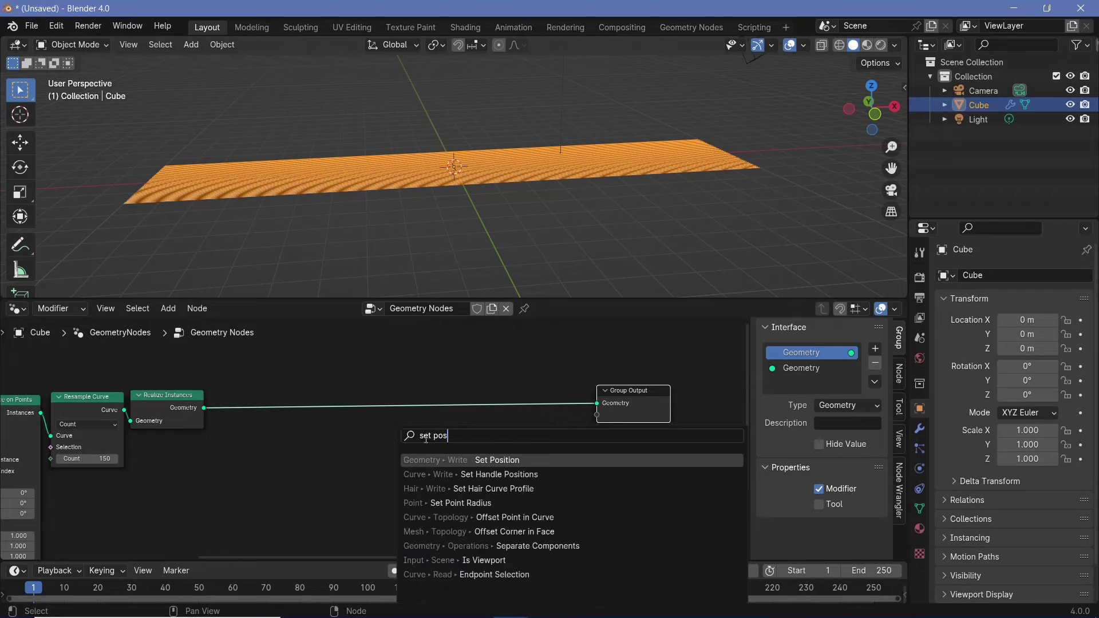
key("Return")
left_click(352, 382)
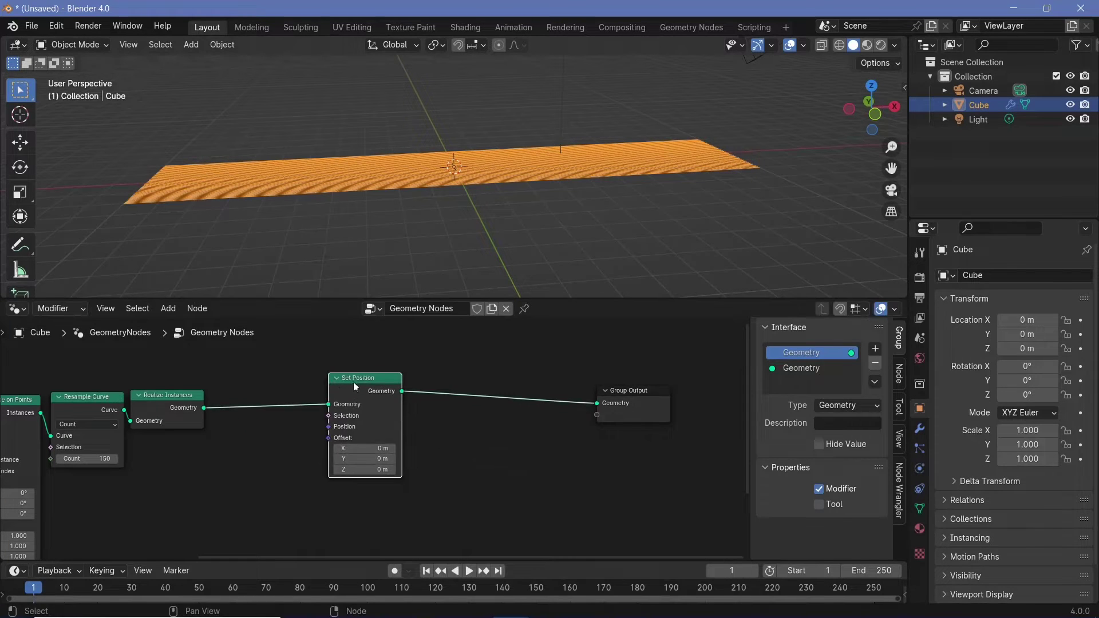
scroll(334, 478, "down", 2)
middle_click_drag(335, 477, 261, 463)
left_click_drag(284, 424, 408, 420)
left_click_drag(486, 425, 480, 390)
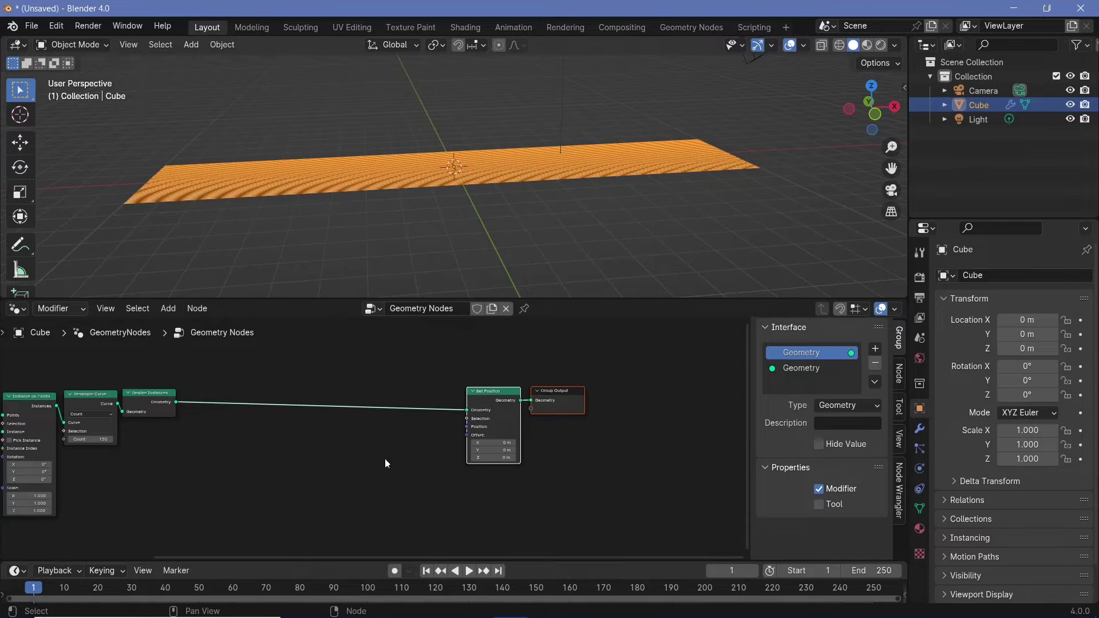
Add a Noise Texture node, connect its Color output to the Offset of Set Position, and inspect the distorted lines
middle_click_drag(352, 487, 410, 434)
key("shift+a")
type("noise")
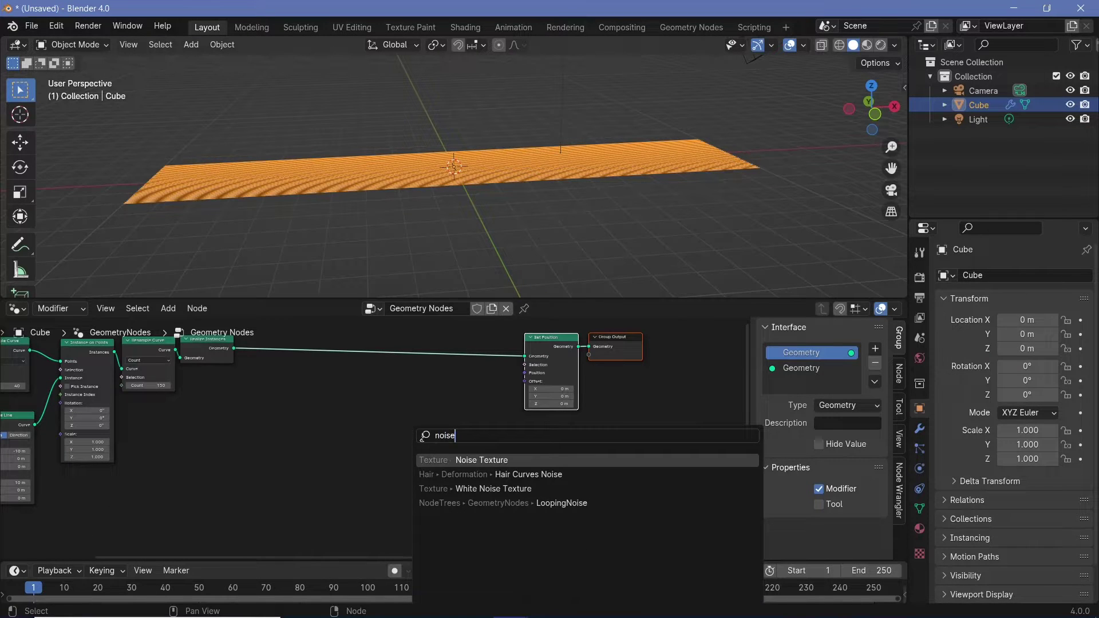
key("Return")
left_click(234, 398)
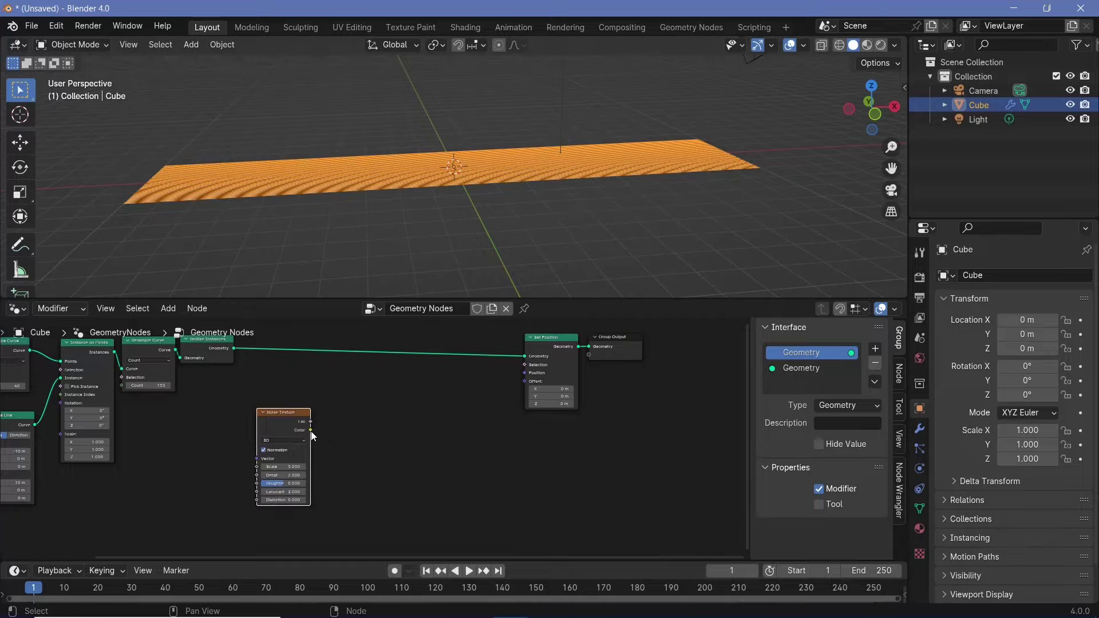
left_click_drag(310, 430, 533, 383)
middle_click_drag(395, 233, 378, 210)
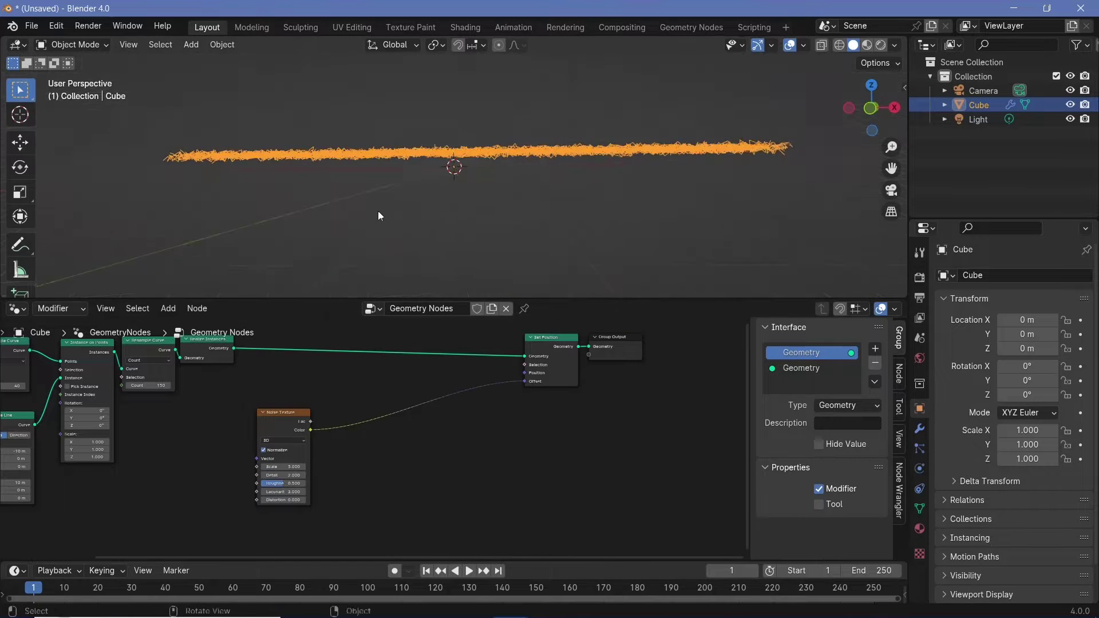
middle_click_drag(489, 151, 440, 206)
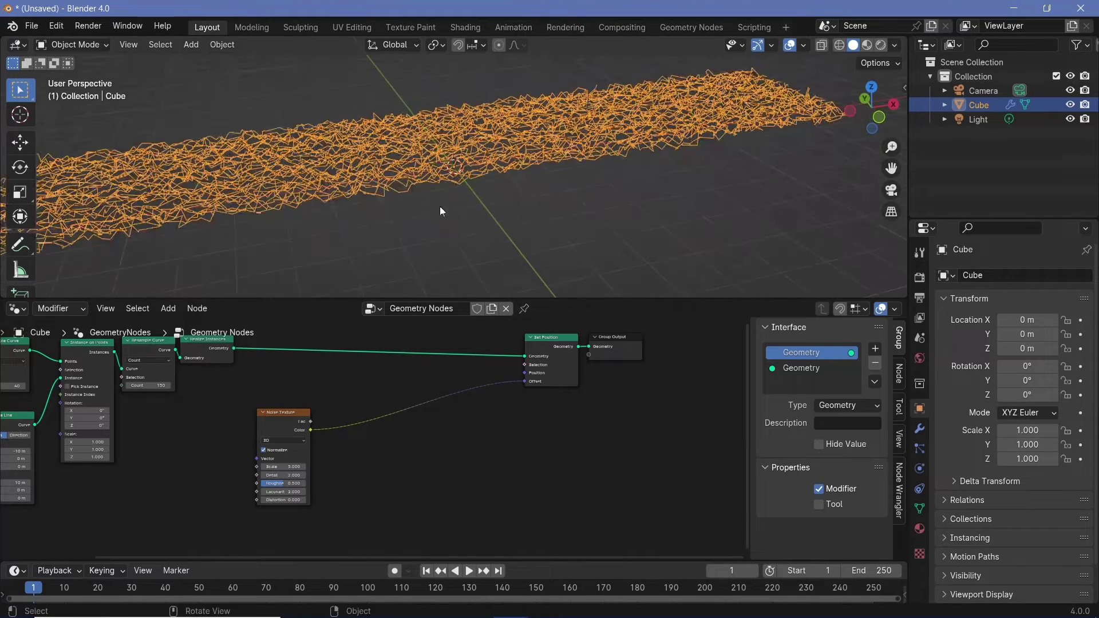
Insert a Math node between the Noise Texture's Color output and the Set Position offset, keeping Add with value 0.5
scroll(415, 477, "up", 3)
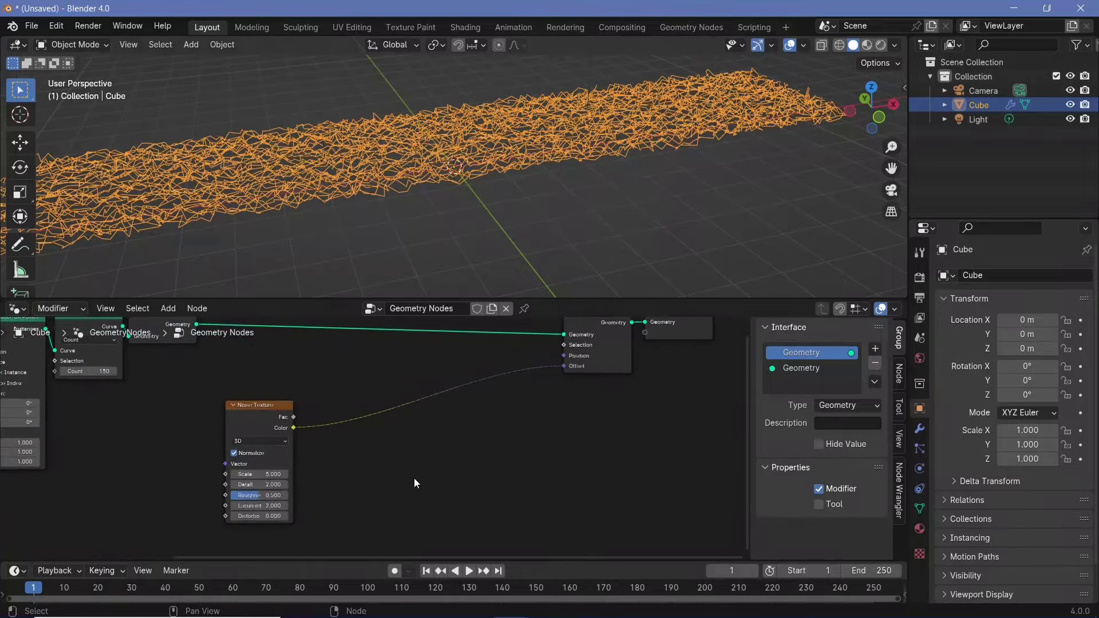
key("shift+a")
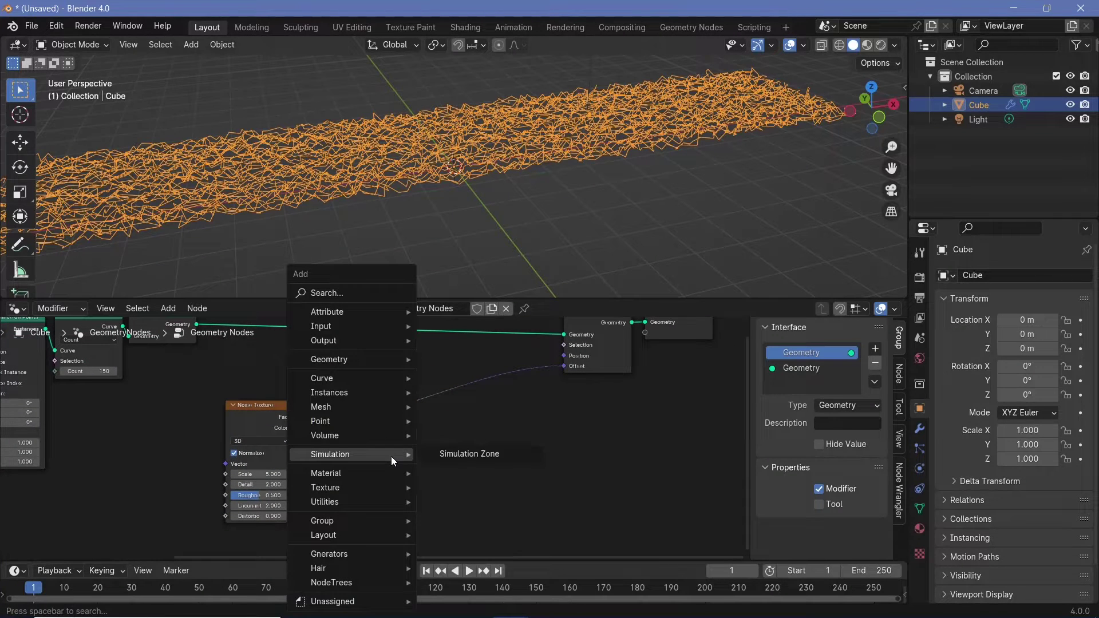
type("math")
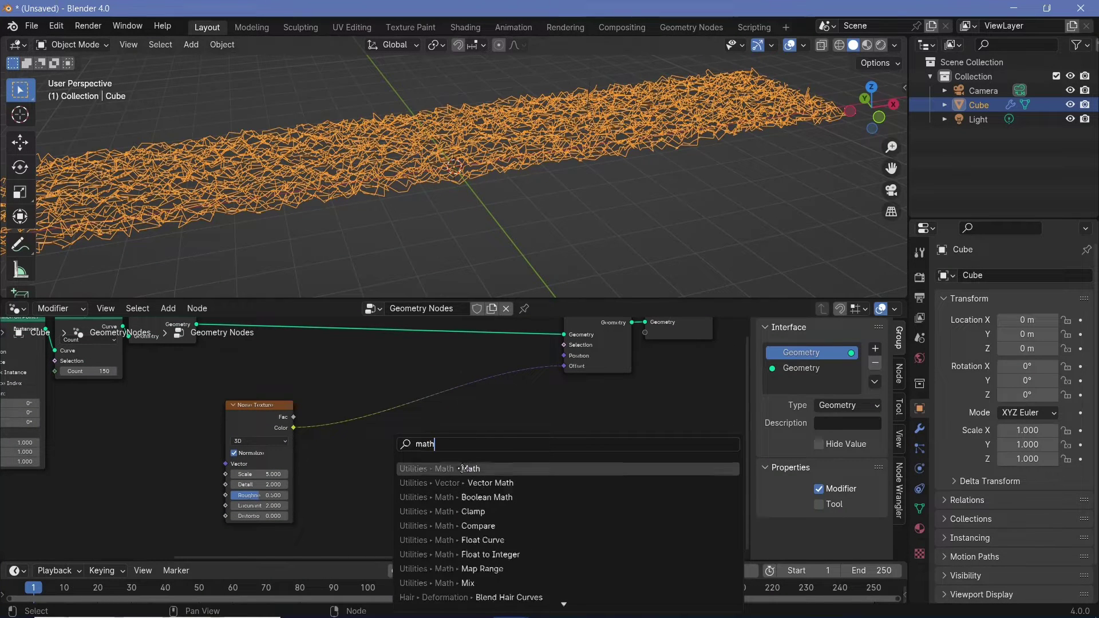
key("Return")
left_click(366, 460)
left_click(366, 460)
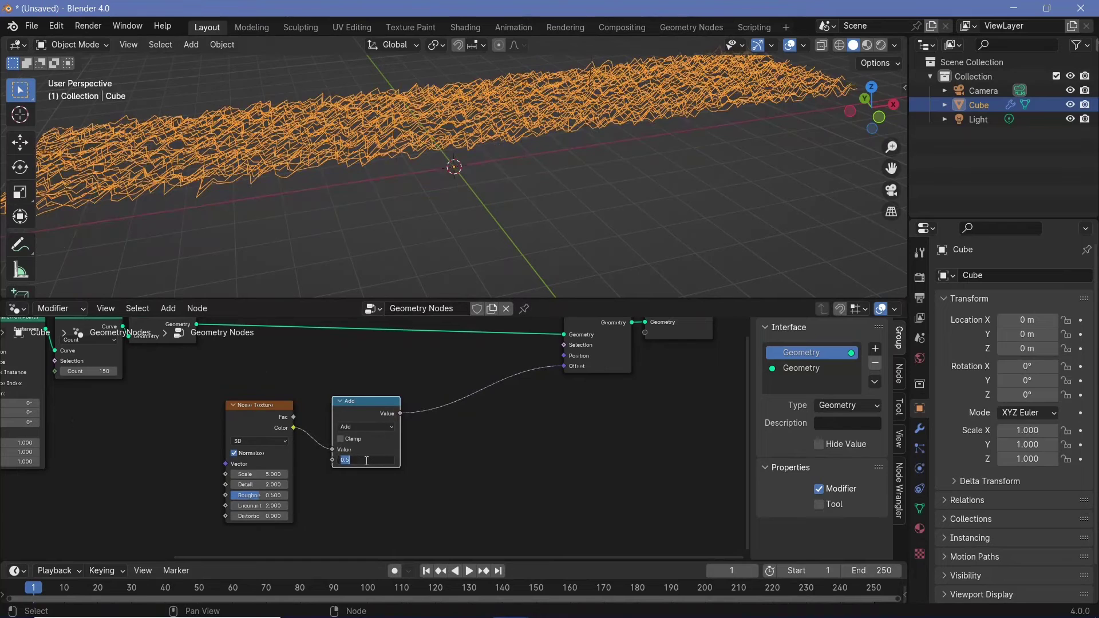
left_click(456, 461)
Examine the distorted lines from several angles to see how far the noise offset shifts them from the origin
middle_click_drag(456, 166, 444, 124)
middle_click_drag(493, 374, 413, 384)
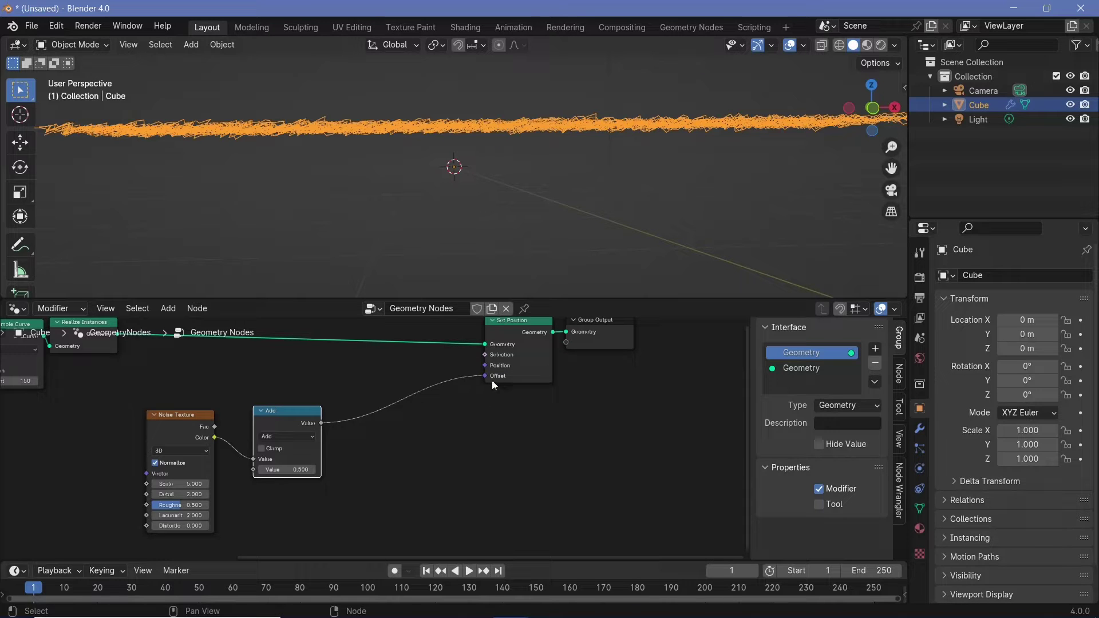
mouse_move(301, 418)
left_mouse_down()
mouse_move(303, 392)
mouse_move(297, 416)
left_mouse_up()
middle_click_drag(460, 210, 449, 221)
middle_click_drag(460, 172, 434, 160)
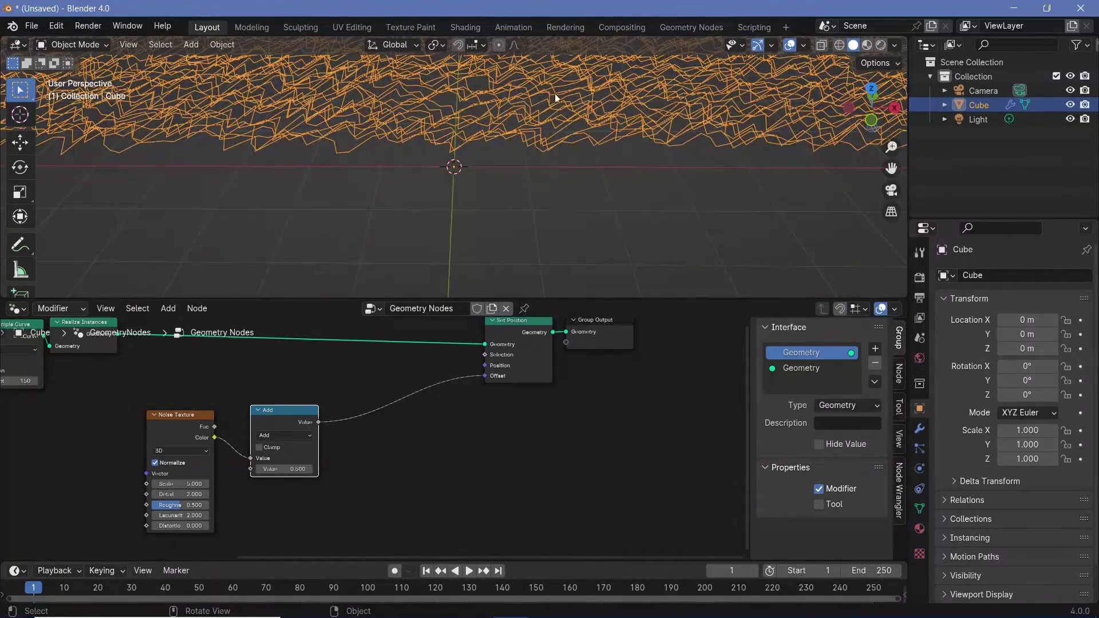
middle_click_drag(478, 207, 383, 179)
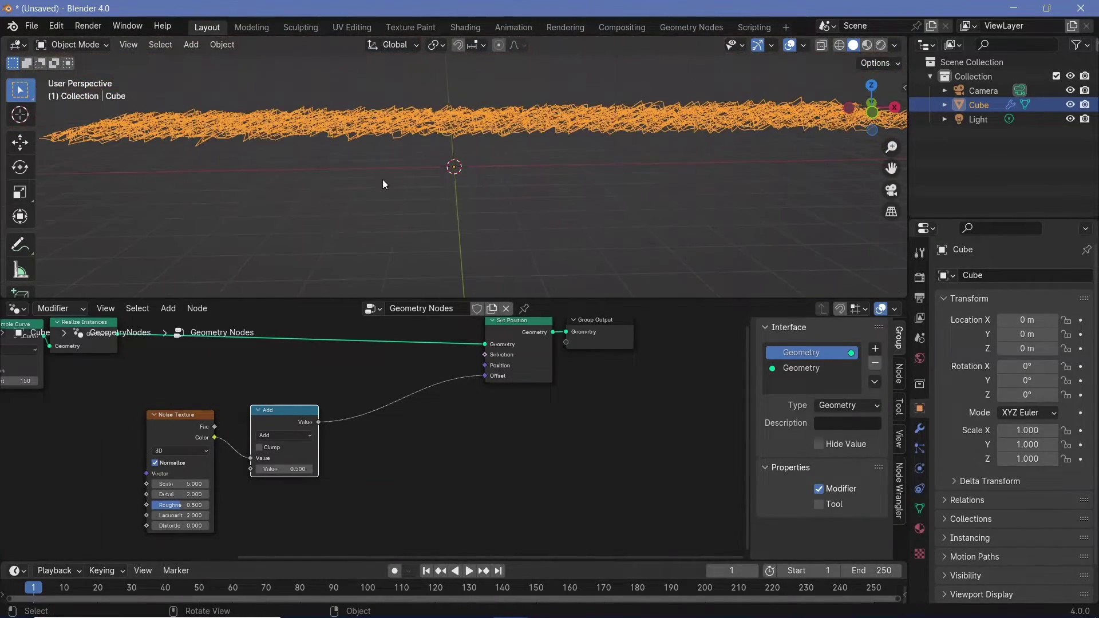
Insert a Combine XYZ node between Add and Set Position, with the Add value feeding its Z input
left_click_drag(286, 418, 280, 423)
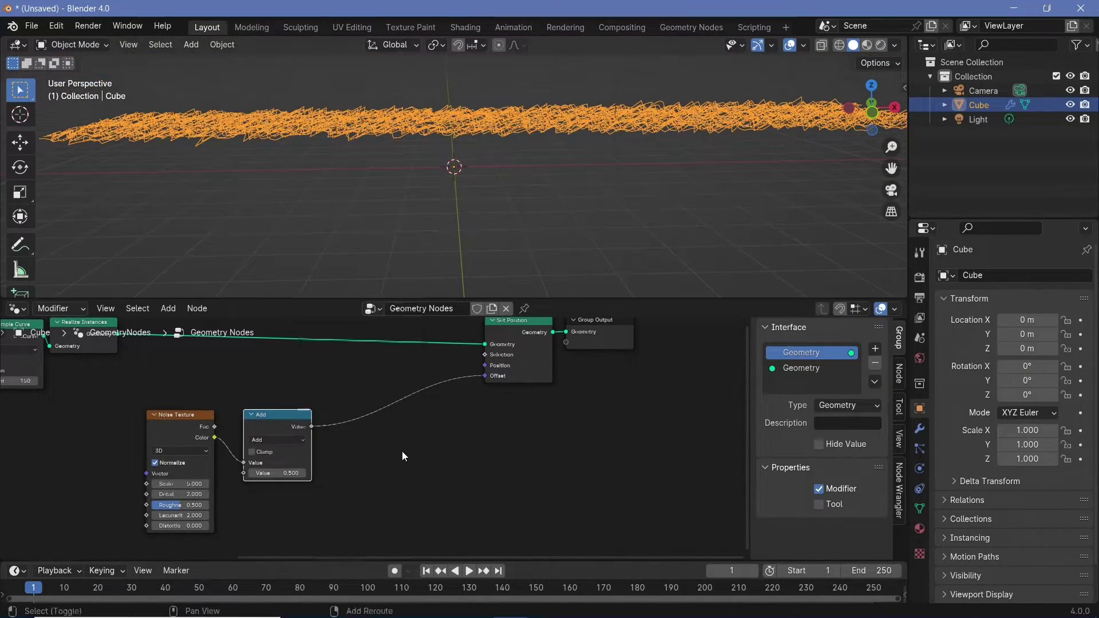
key("shift+a")
mouse_move(402, 453)
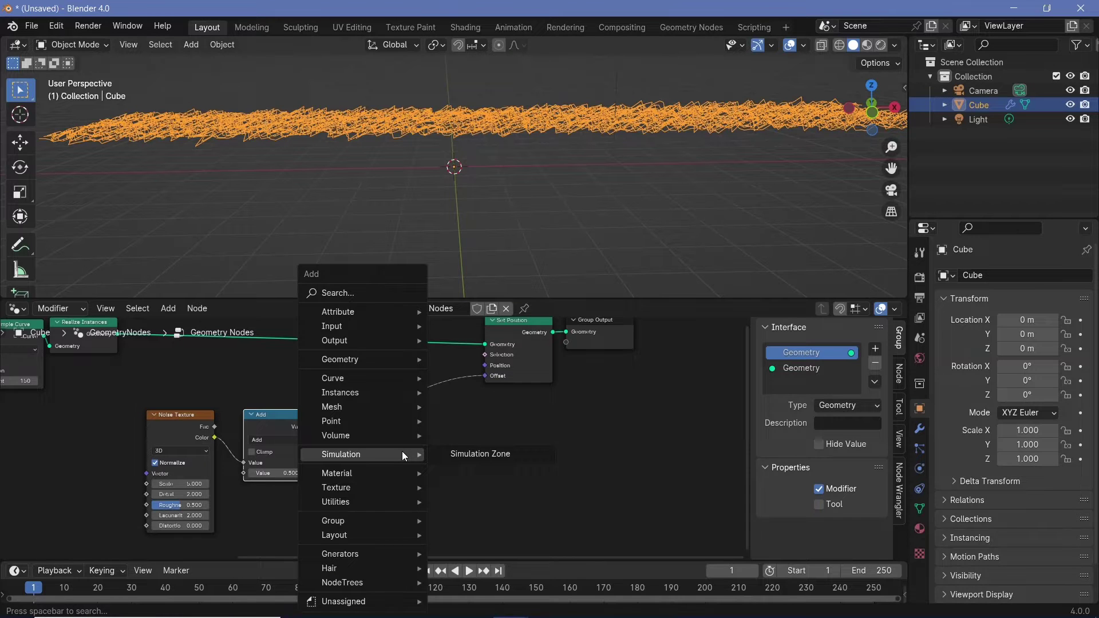
type("combine")
left_click(485, 470)
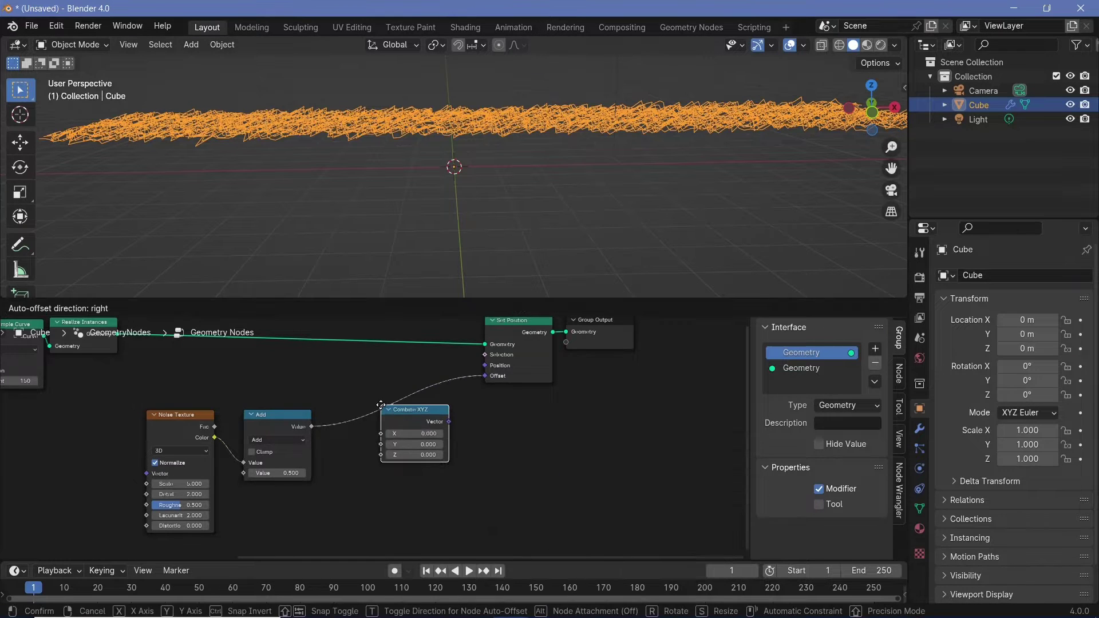
left_click(378, 405)
mouse_move(378, 434)
left_mouse_down()
mouse_move(349, 453)
mouse_move(379, 455)
left_mouse_up()
scroll(465, 195, "up", 3)
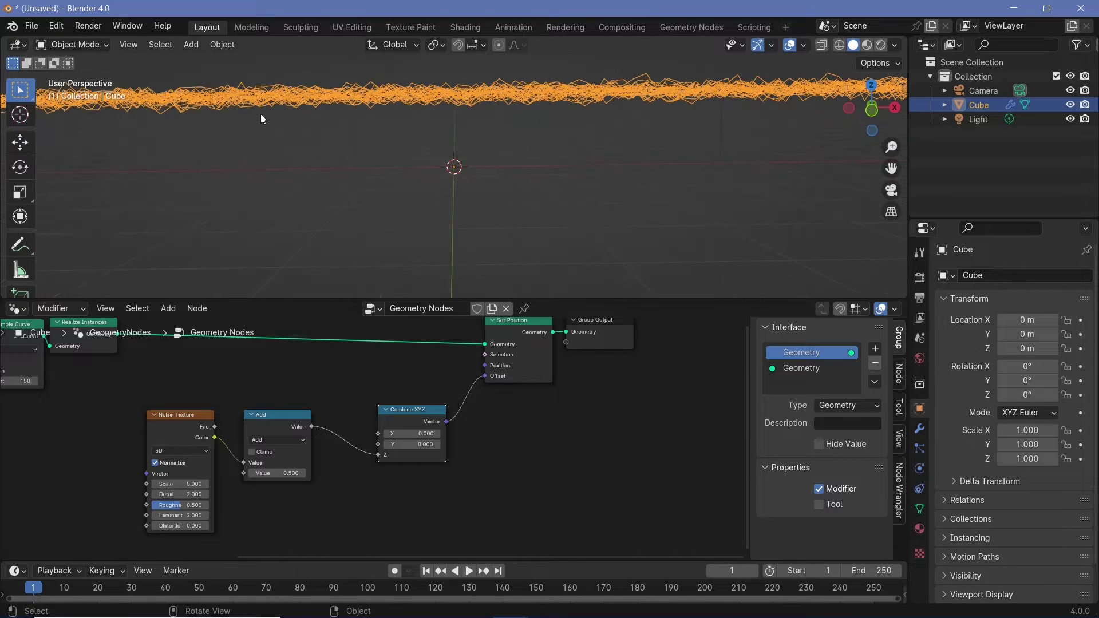
Change the Math node after the Noise Texture from Add to Subtract and check the lines' height around the origin
scroll(260, 441, "up", 2)
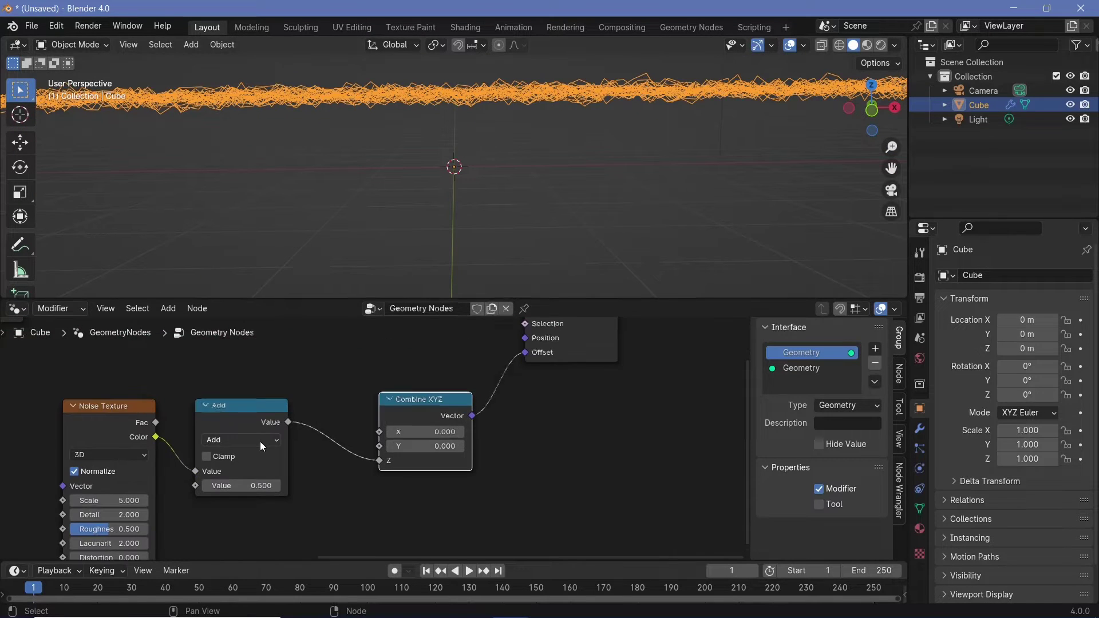
key("shift+a")
key("Escape")
left_click(241, 438)
left_click(247, 292)
middle_click_drag(554, 109, 445, 178)
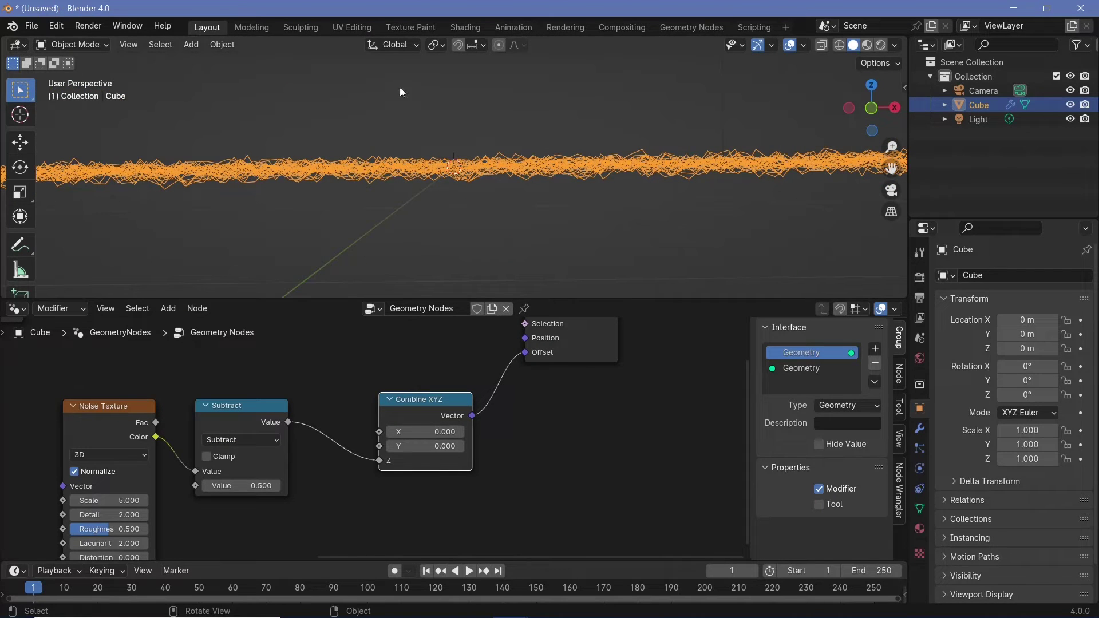
Move the Noise Texture and Subtract nodes away from Combine XYZ and set the noise scale to 0.4
scroll(630, 415, "down", 4)
left_click_drag(234, 387, 281, 427)
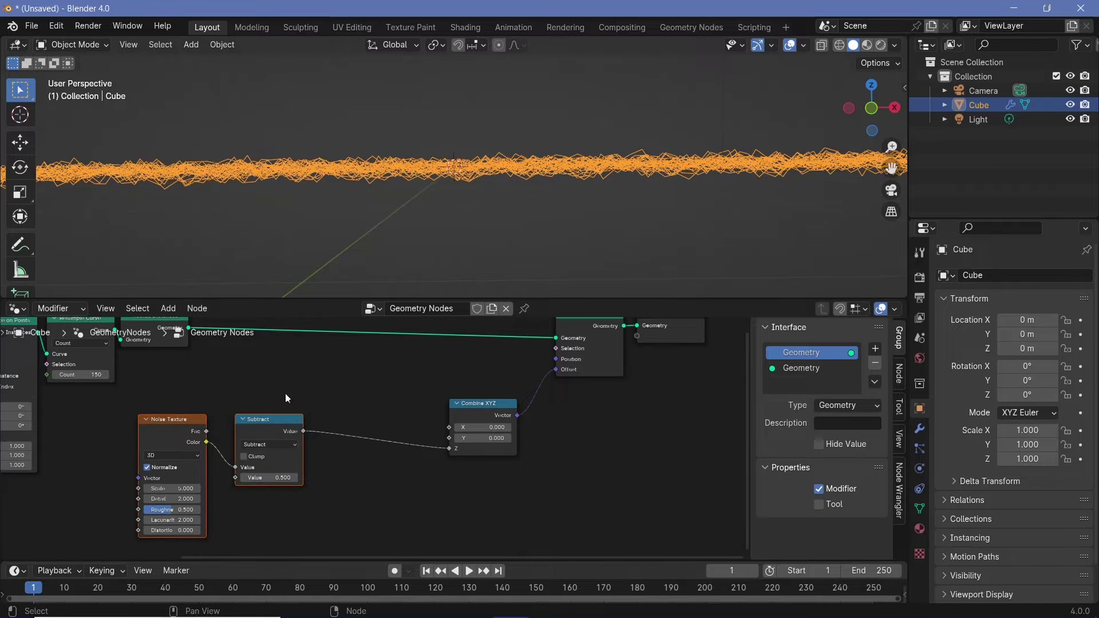
scroll(290, 359, "up", 2)
double_click(305, 482)
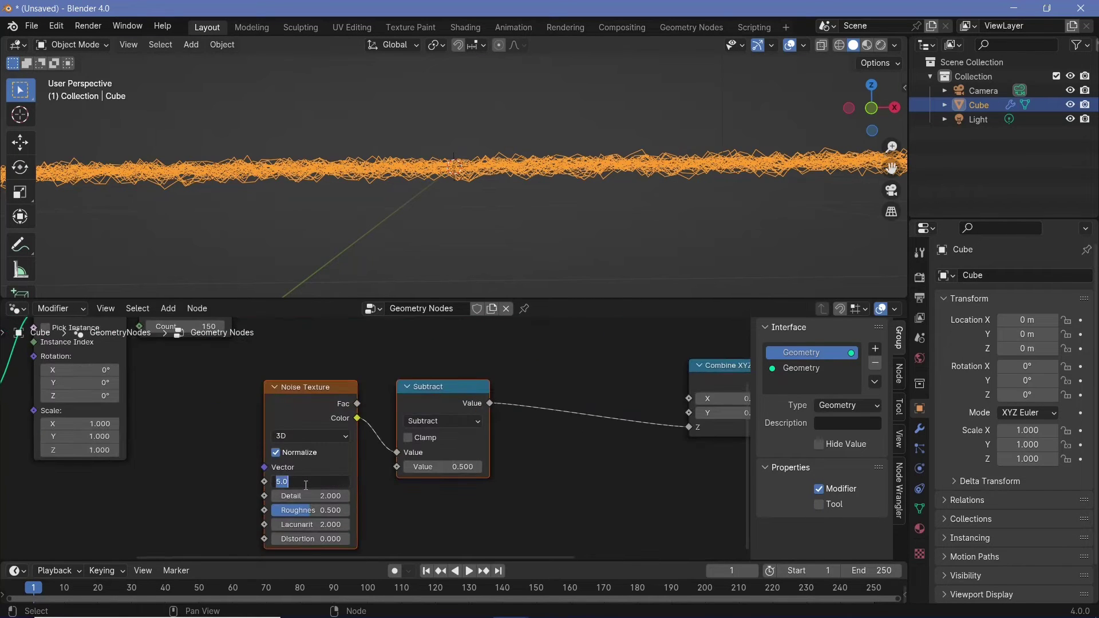
type("0.")
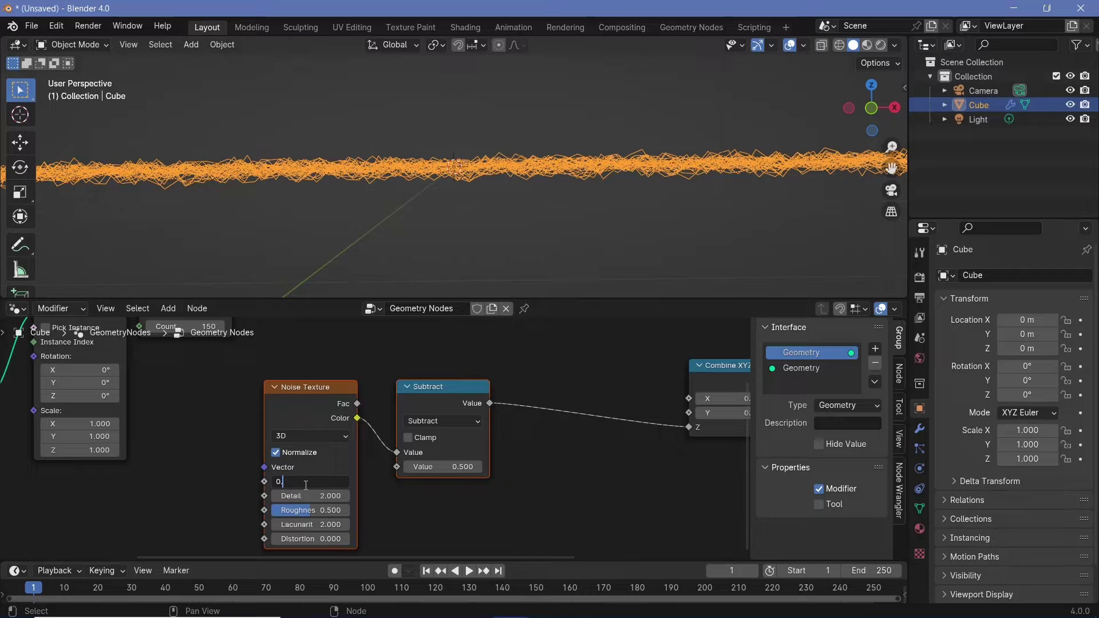
type("4")
key("Return")
mouse_move(275, 241)
middle_mouse_down()
mouse_move(297, 225)
mouse_move(110, 212)
middle_mouse_up()
mouse_move(545, 229)
middle_mouse_down()
mouse_move(392, 196)
mouse_move(417, 172)
mouse_move(441, 172)
middle_mouse_up()
Duplicate the Subtract node, insert the copy before Combine XYZ, and change its operation to Multiply
middle_click_drag(484, 395, 410, 387)
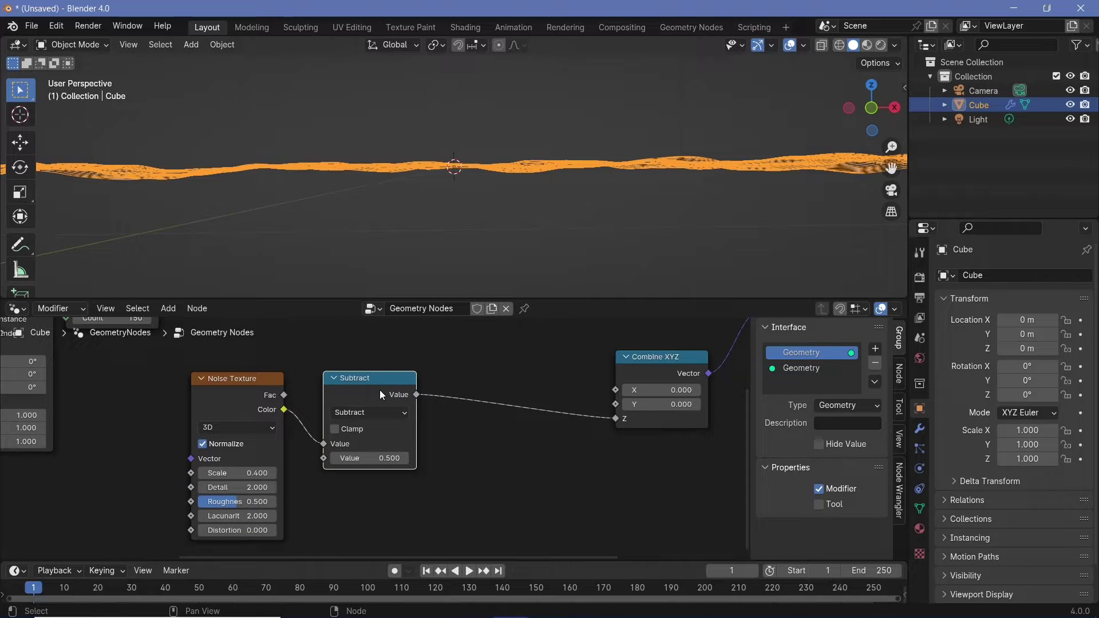
key("shift+d")
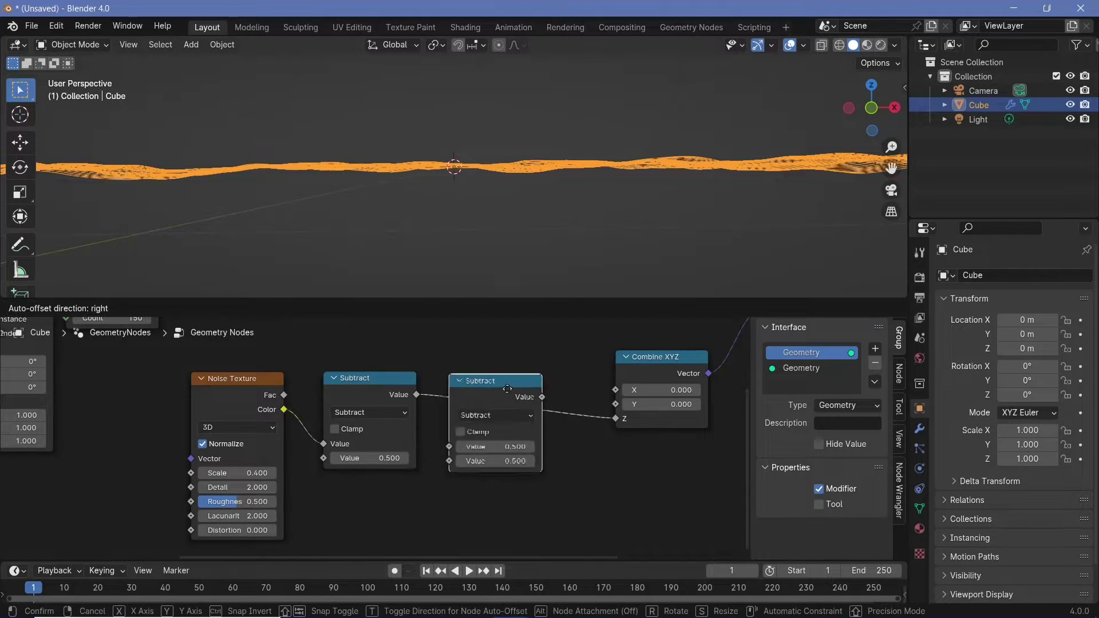
left_click(509, 394)
left_click(511, 407)
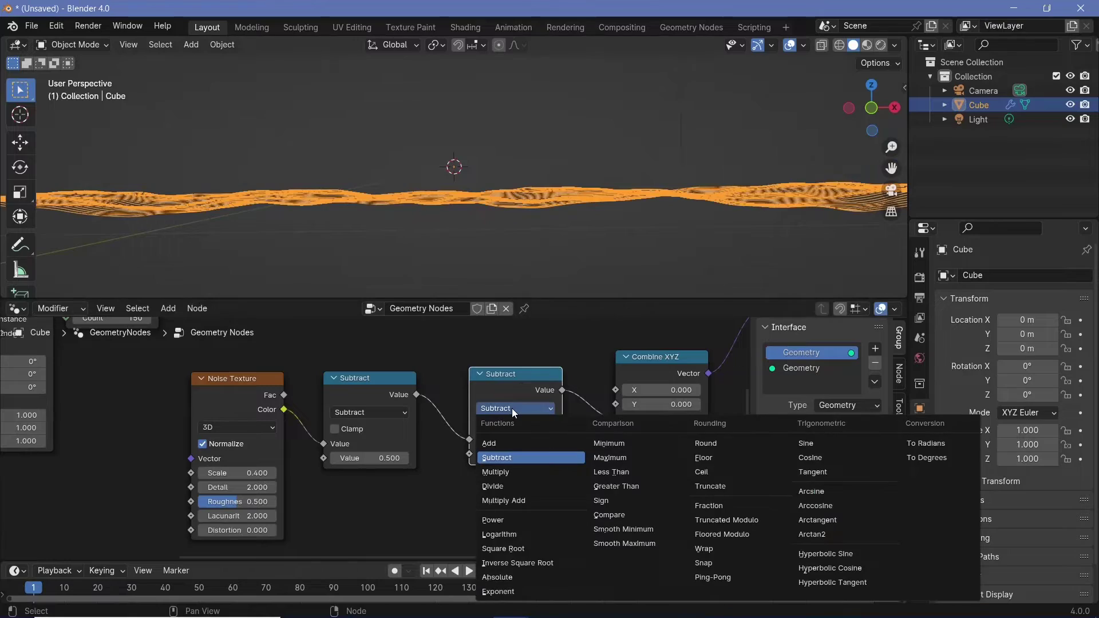
left_click(507, 472)
Raise the Multiply node's value to 8.5 and view the resulting waves in the viewport
left_click(493, 456)
type("0.8")
key("Return")
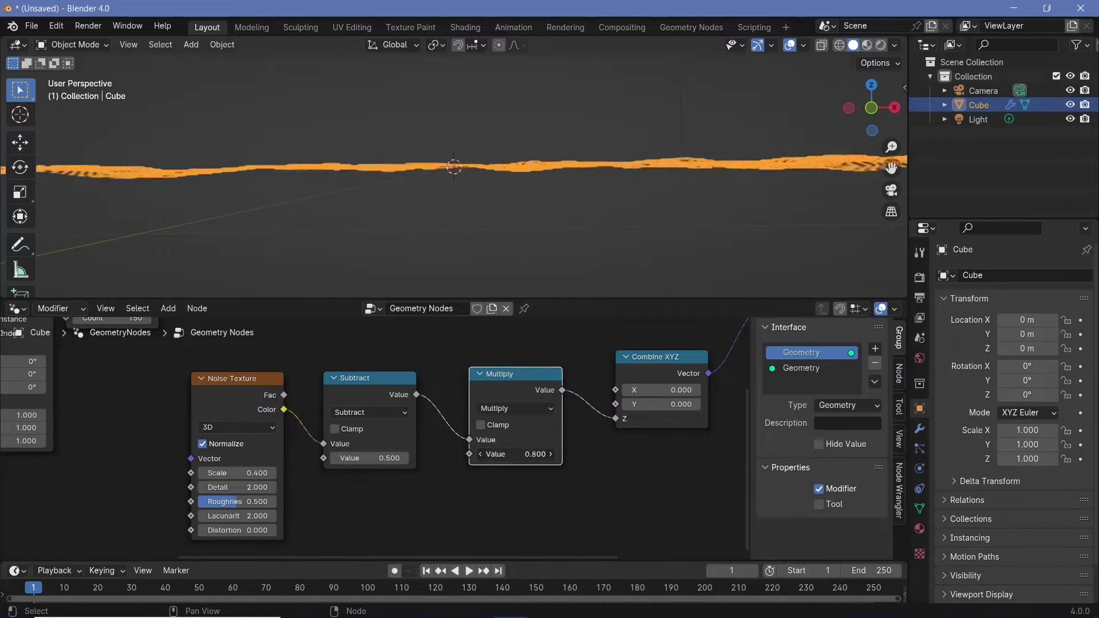
left_click_drag(498, 456, 543, 456)
scroll(462, 253, "down", 3)
middle_click_drag(462, 253, 452, 85)
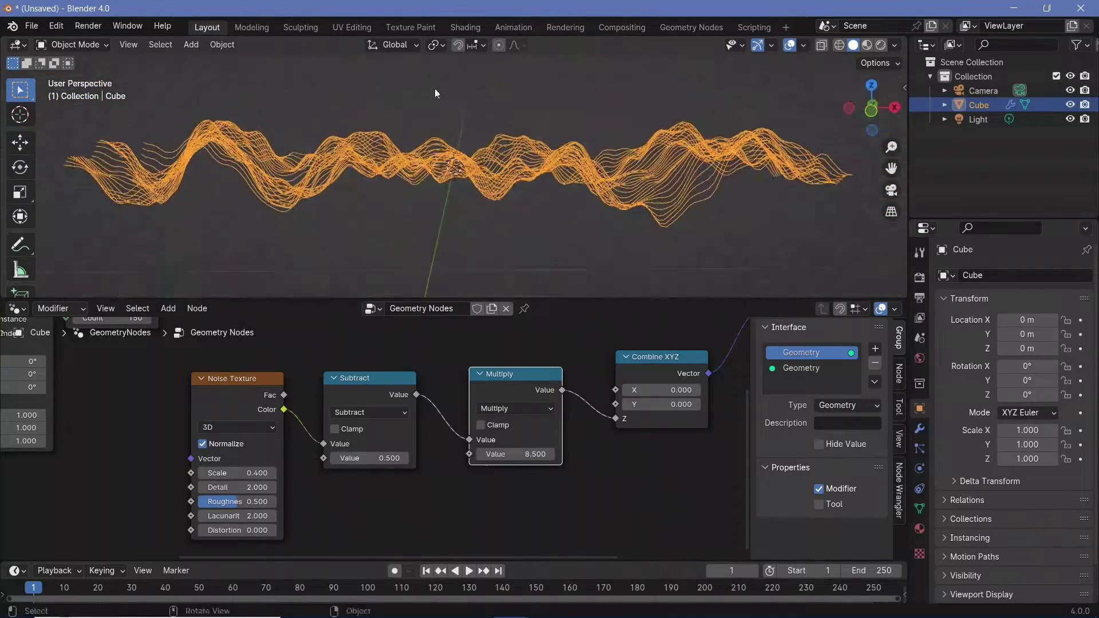
Set the Noise Texture's scale to 0.2 for broader waves
left_click(262, 382)
left_click(243, 472)
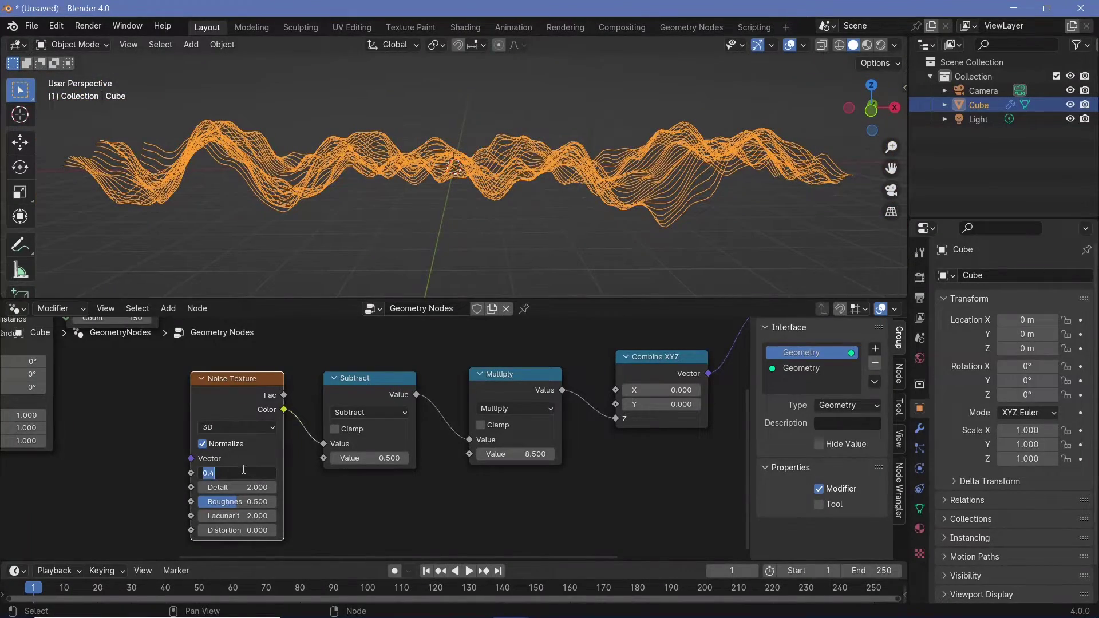
type("0.2")
key("Return")
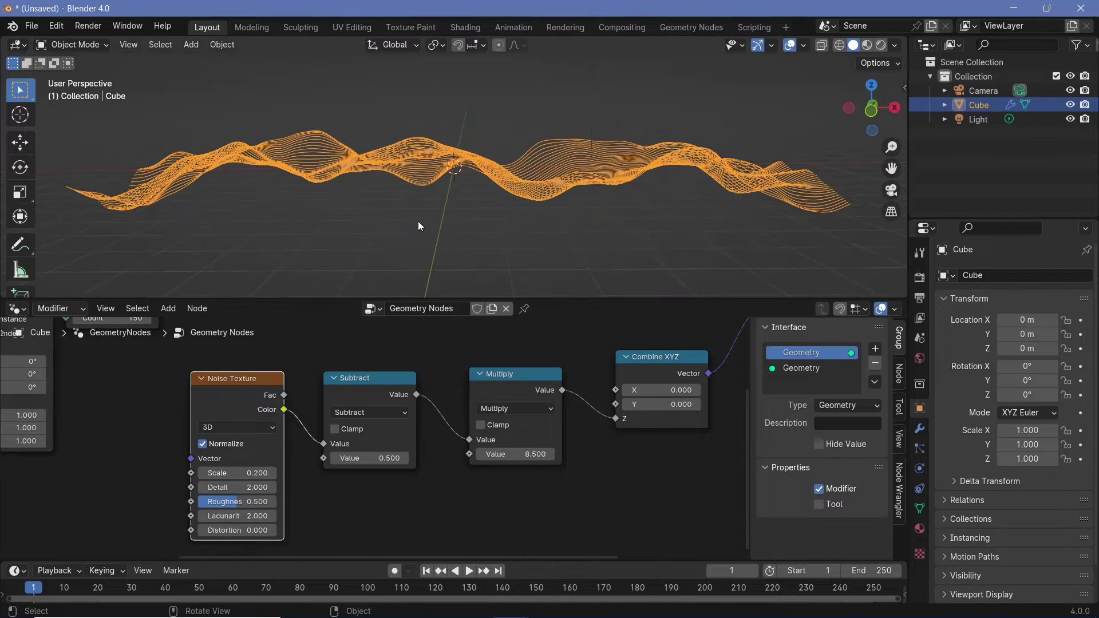
scroll(415, 218, "down", 1)
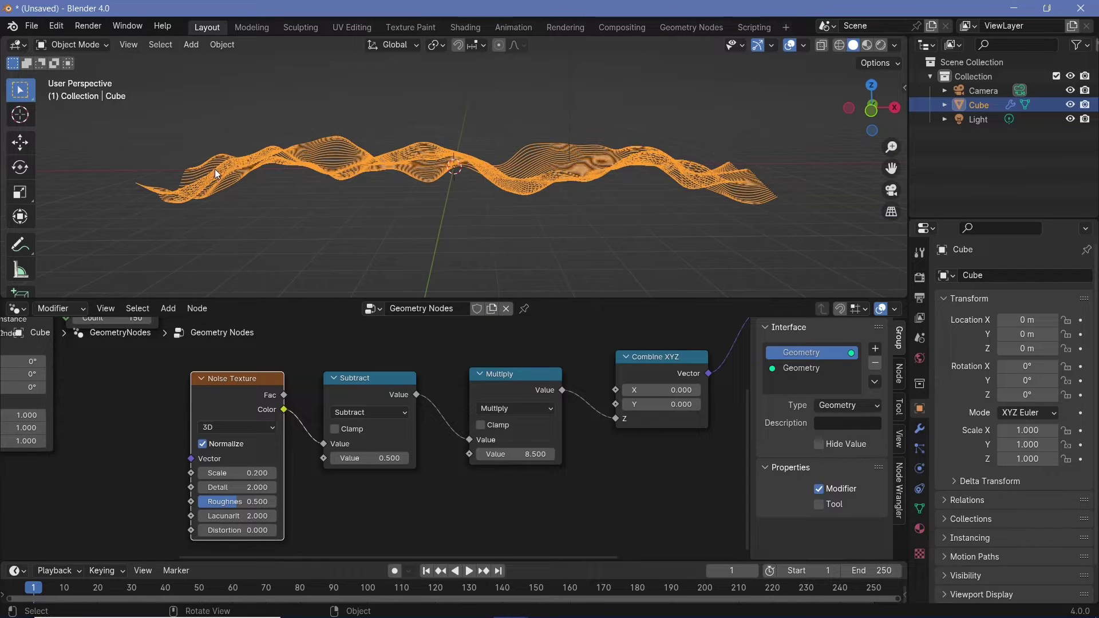
Move the Noise Texture, Subtract, Multiply and Combine XYZ nodes together away from the Curve Line nodes to make room
scroll(383, 438, "down", 4)
middle_click_drag(383, 438, 492, 425)
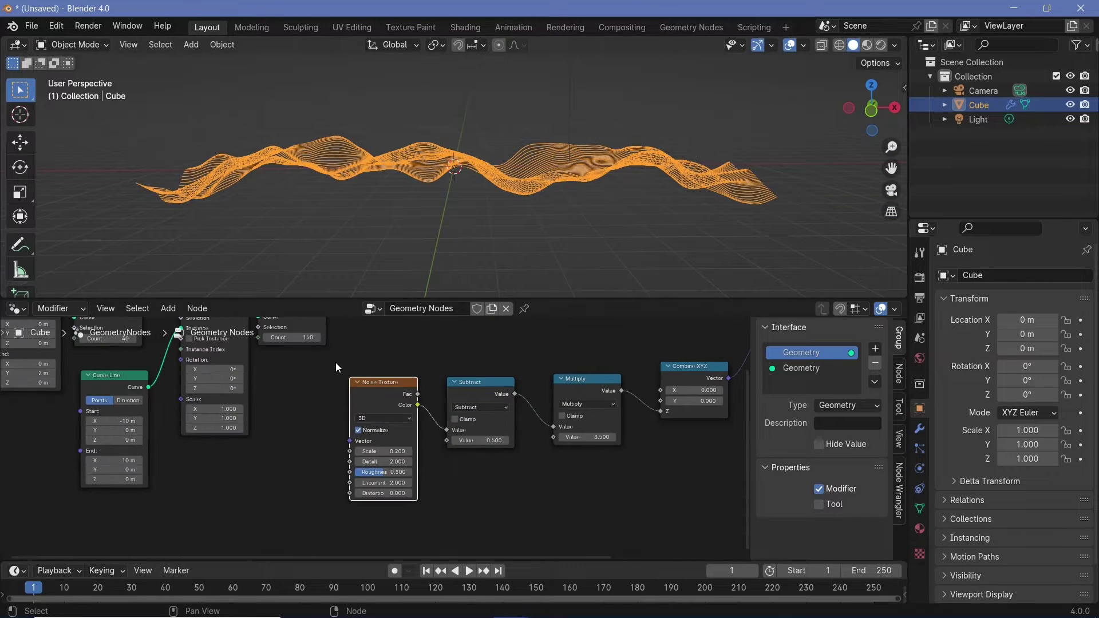
left_click_drag(336, 361, 693, 444)
left_click_drag(690, 367, 745, 450)
middle_click_drag(452, 425, 466, 375)
Add a Position node and connect its output to the Noise Texture's Vector input
scroll(465, 375, "down", 4)
key("shift+a")
mouse_move(365, 439)
type("po")
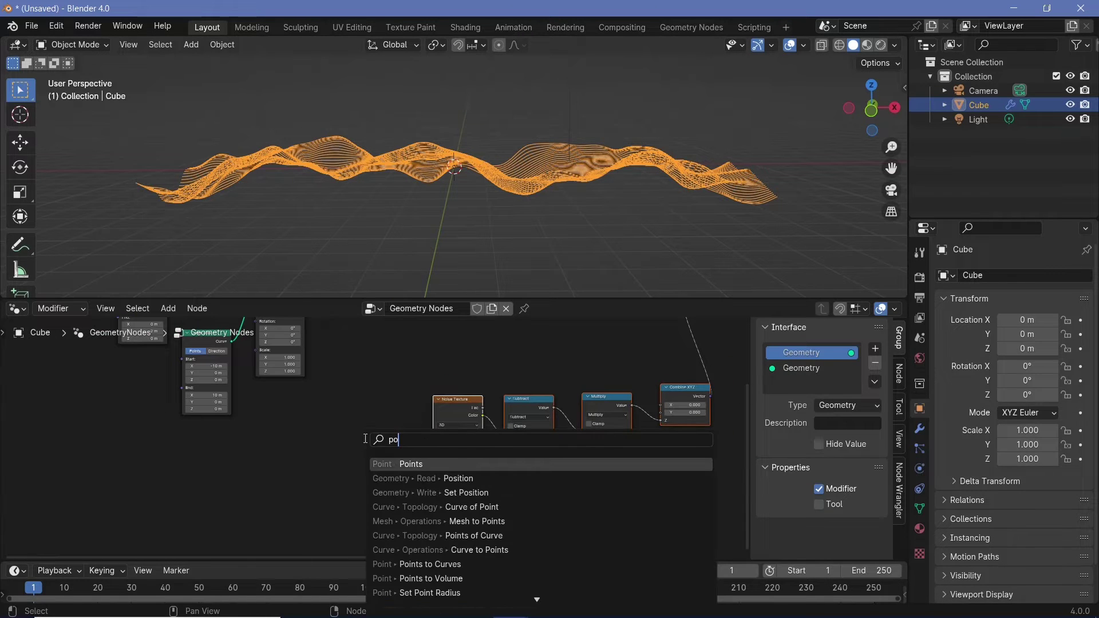
type("sitio")
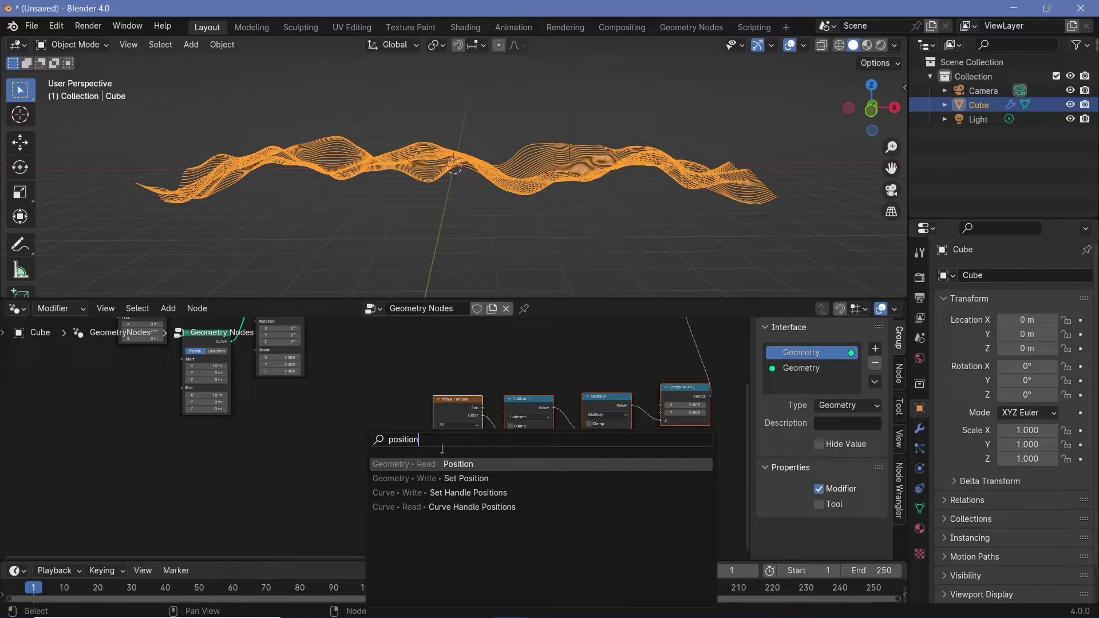
type("n")
key("Return")
left_click(163, 453)
left_click_drag(212, 465, 433, 443)
Insert a Vector Math Add node between Position and the Noise Texture and set its X offset to -21.4
scroll(284, 518, "up", 2)
key("shift+a")
mouse_move(343, 439)
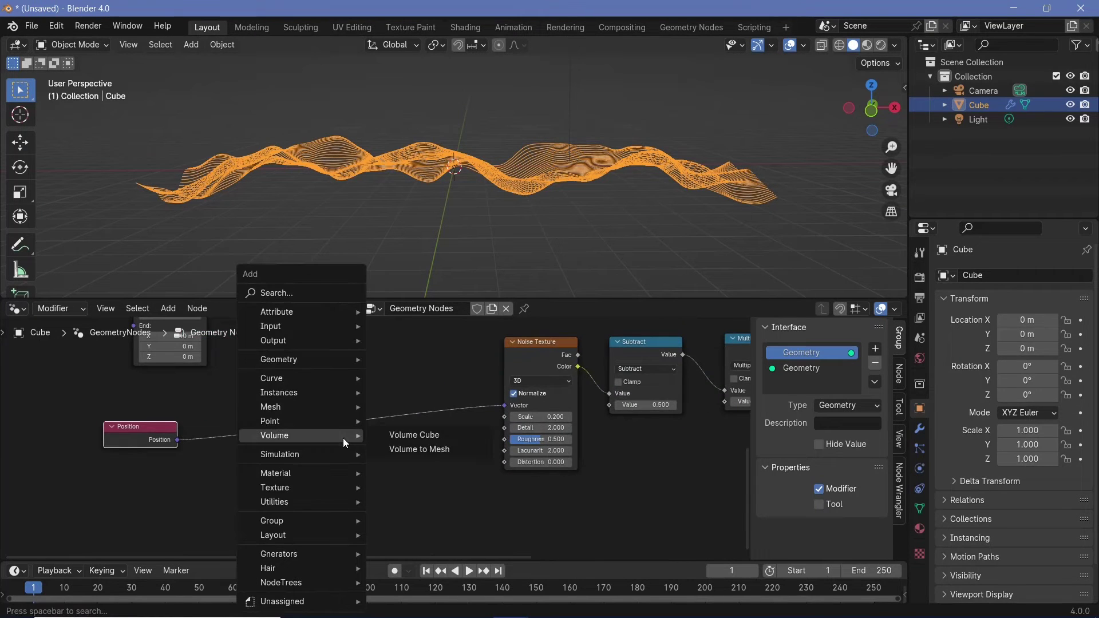
type("vecto mat")
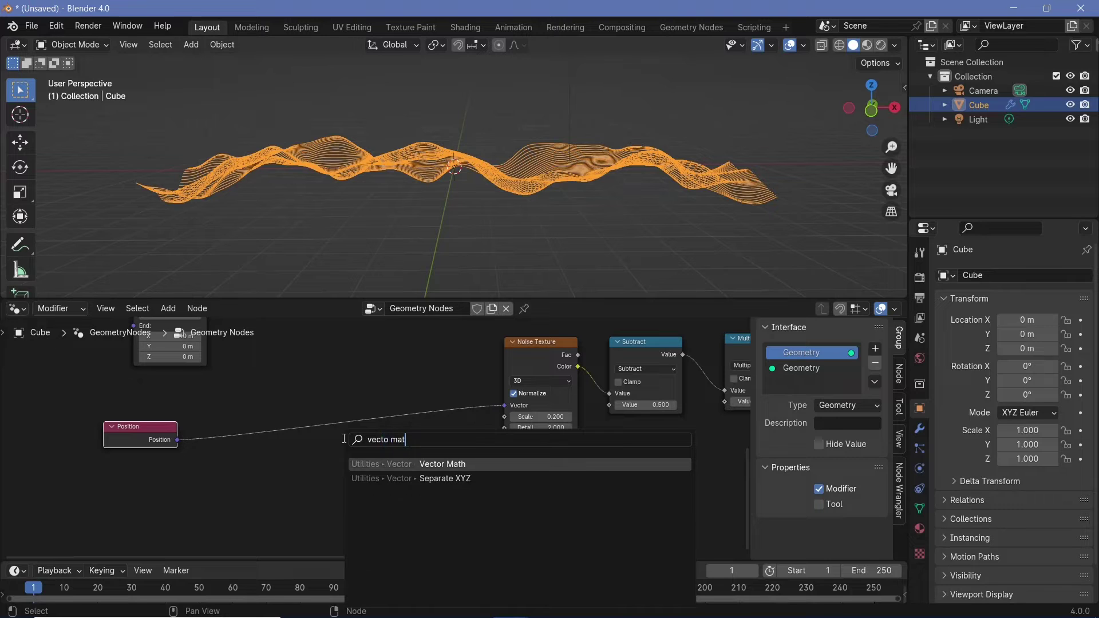
key("Return")
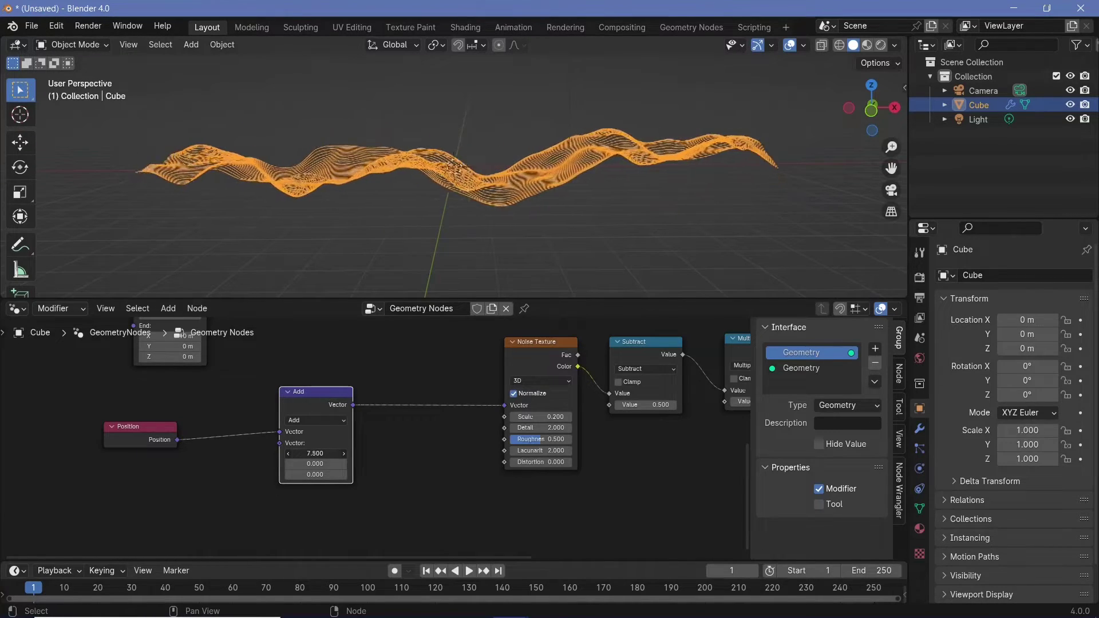
left_click_drag(315, 453, 151, 453)
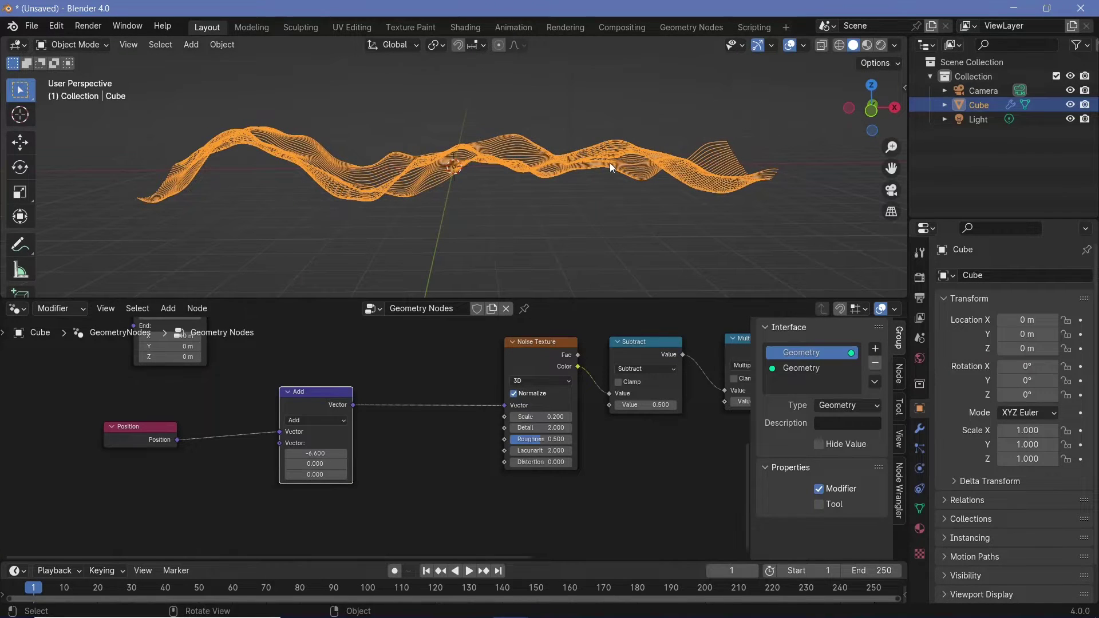
left_click_drag(314, 453, 152, 453)
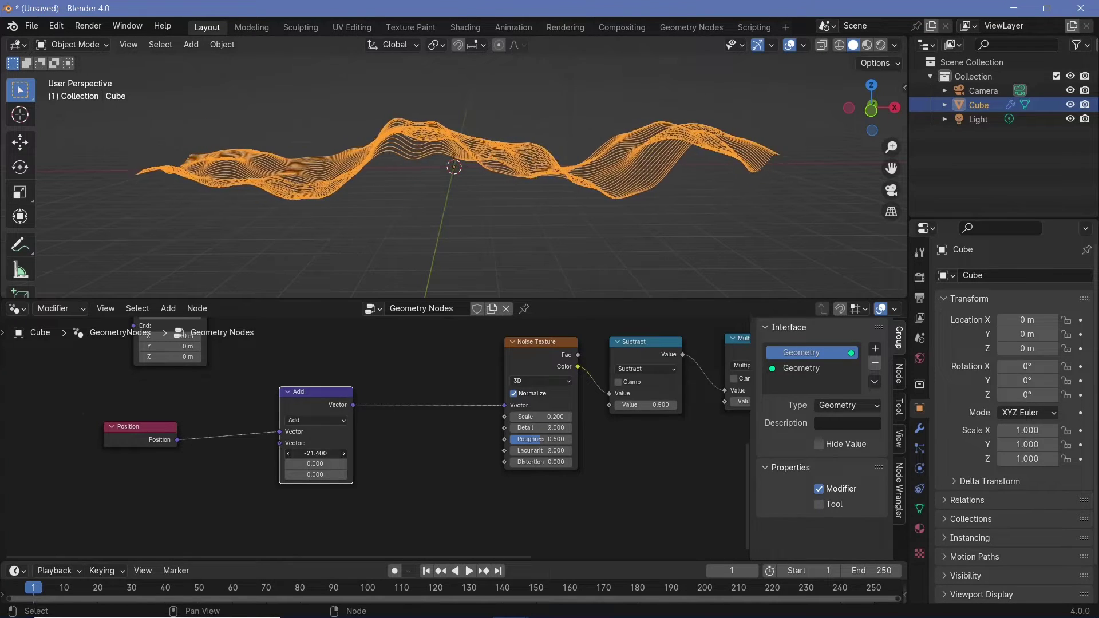
Move the Noise Texture, Subtract, Multiply and Combine XYZ nodes together toward the Curve Line nodes and shift the Add node clear of them
scroll(389, 426, "down", 2)
middle_click_drag(388, 426, 310, 443)
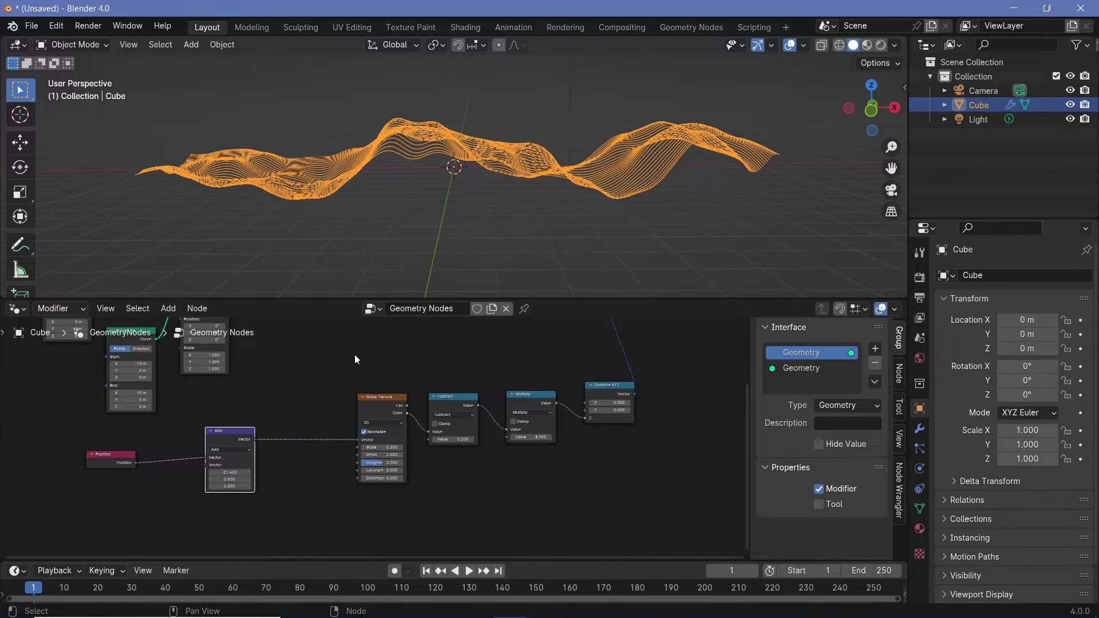
left_click_drag(355, 359, 623, 447)
left_click_drag(602, 389, 457, 379)
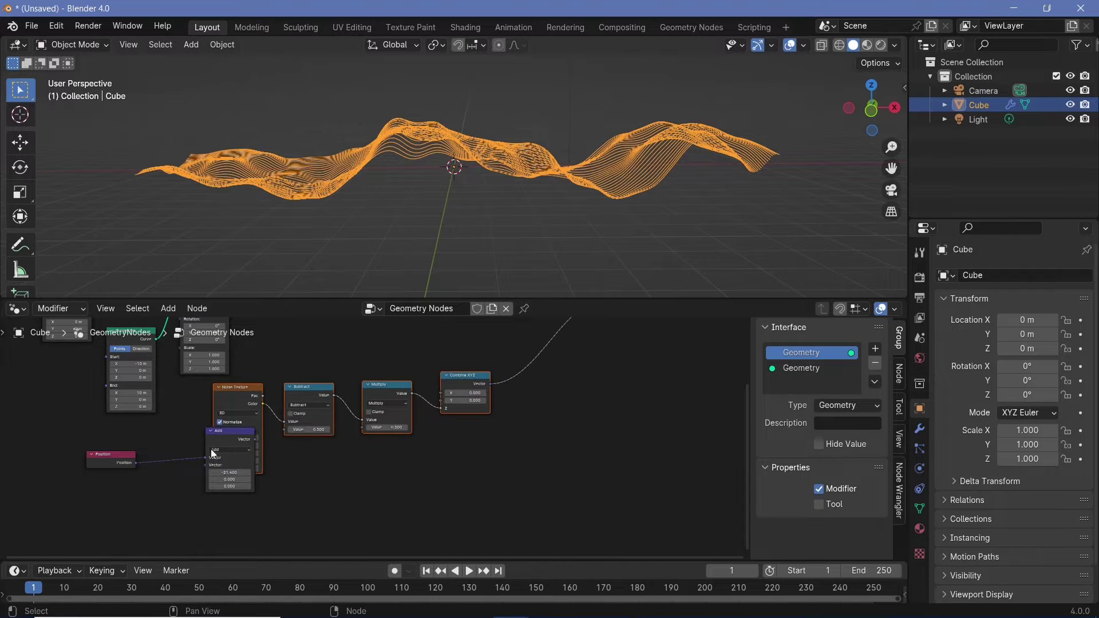
left_click_drag(214, 431, 148, 432)
middle_click_drag(563, 427, 387, 480)
scroll(387, 479, "up", 3)
key("shift+a")
mouse_move(389, 477)
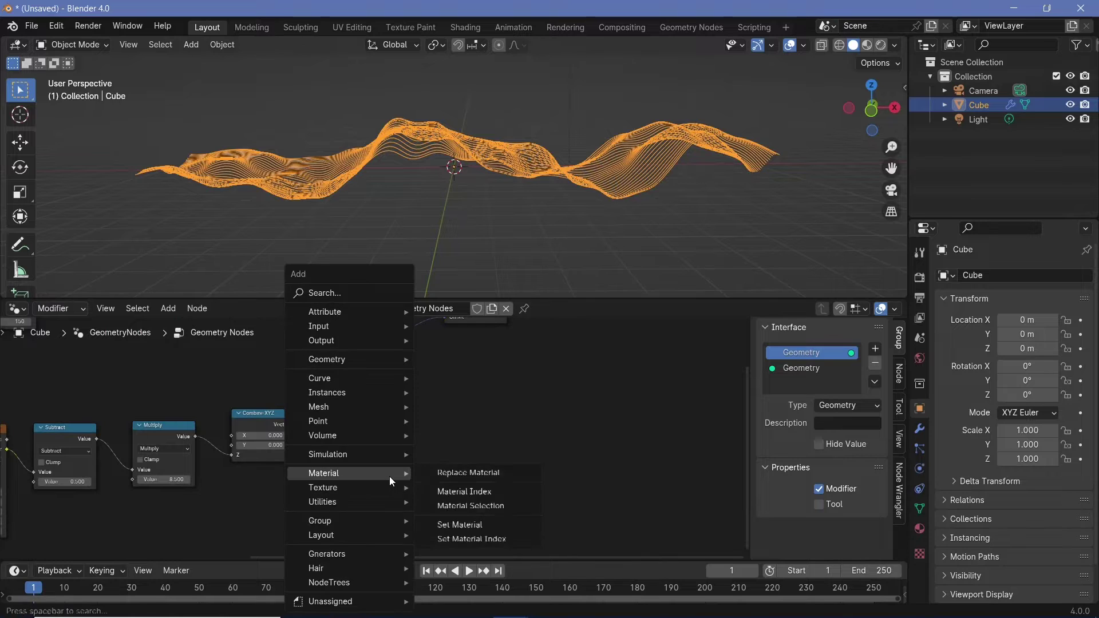
type("noise")
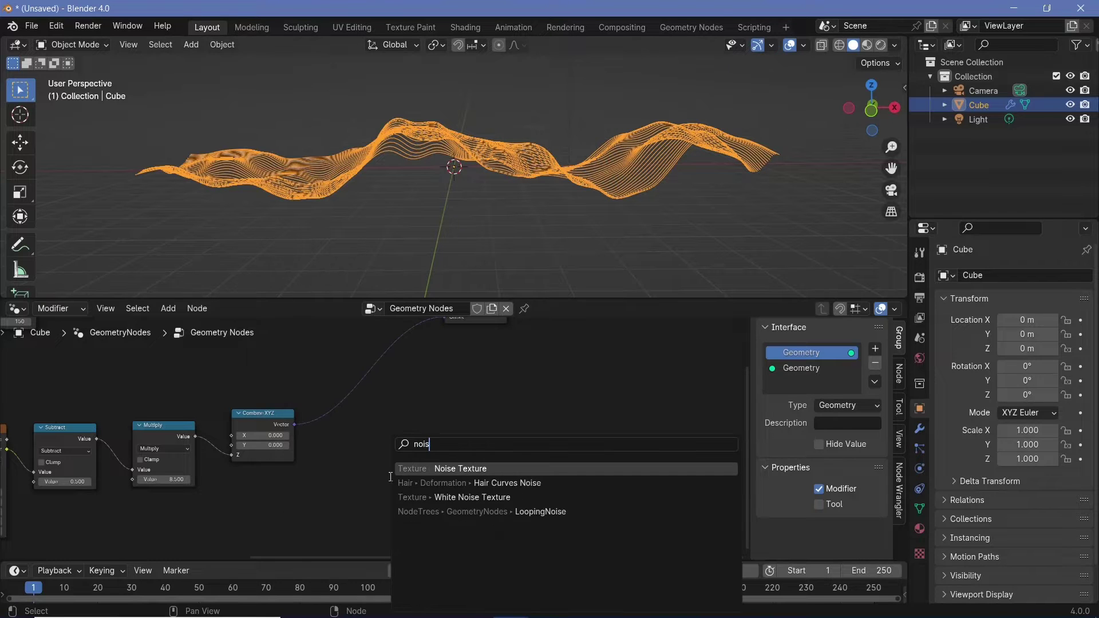
key("Return")
Duplicate the Noise Texture node and place the copy below Combine XYZ
left_click(98, 398)
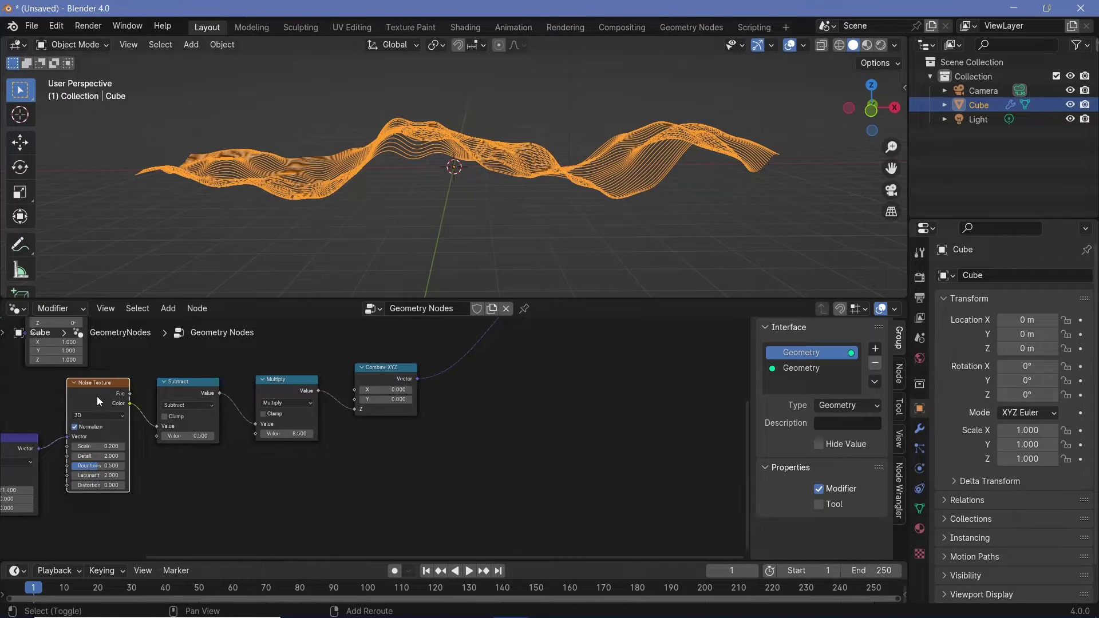
key("shift+d")
left_click(376, 448)
Insert a Vector Math Add node after Combine XYZ and connect the duplicated Noise Texture's Color to its second Vector input
key("shift+a")
mouse_move(496, 438)
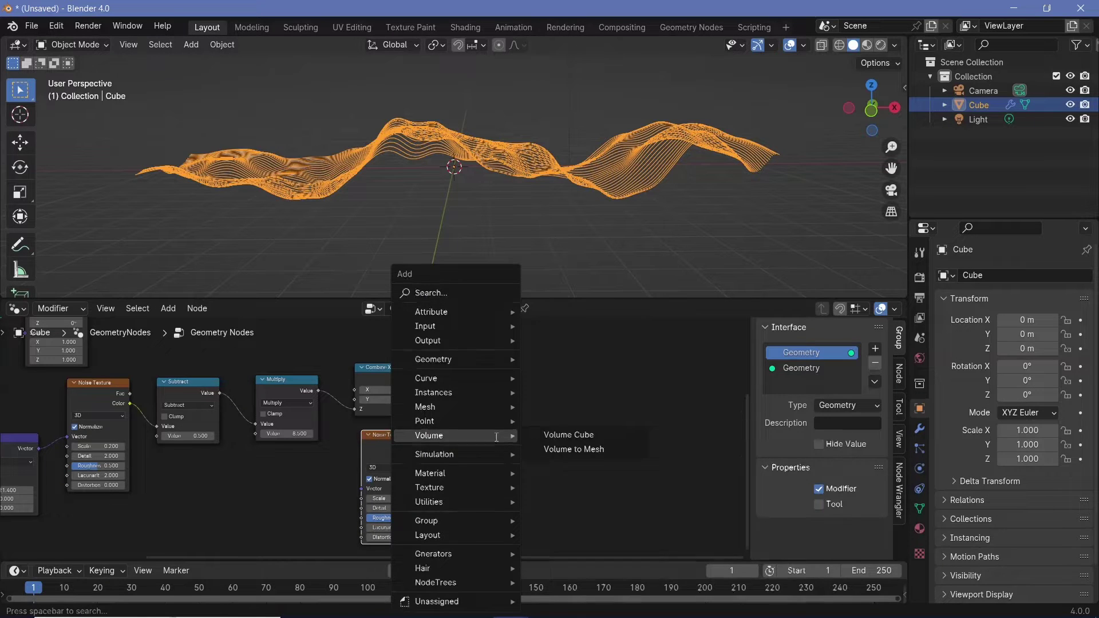
type("vector ma")
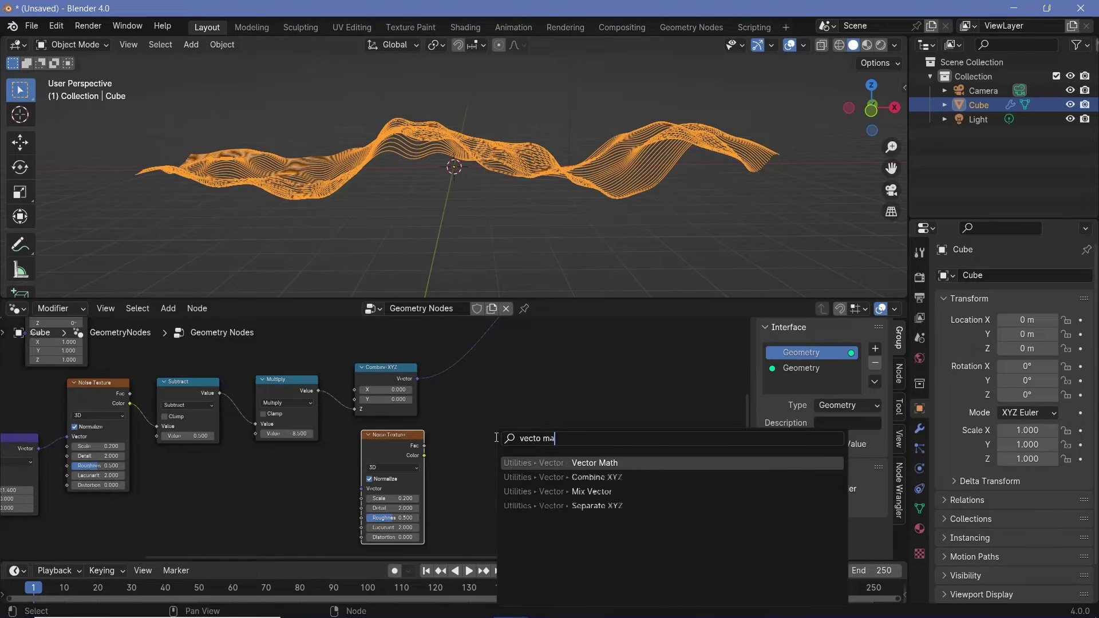
left_click(585, 458)
left_click(461, 345)
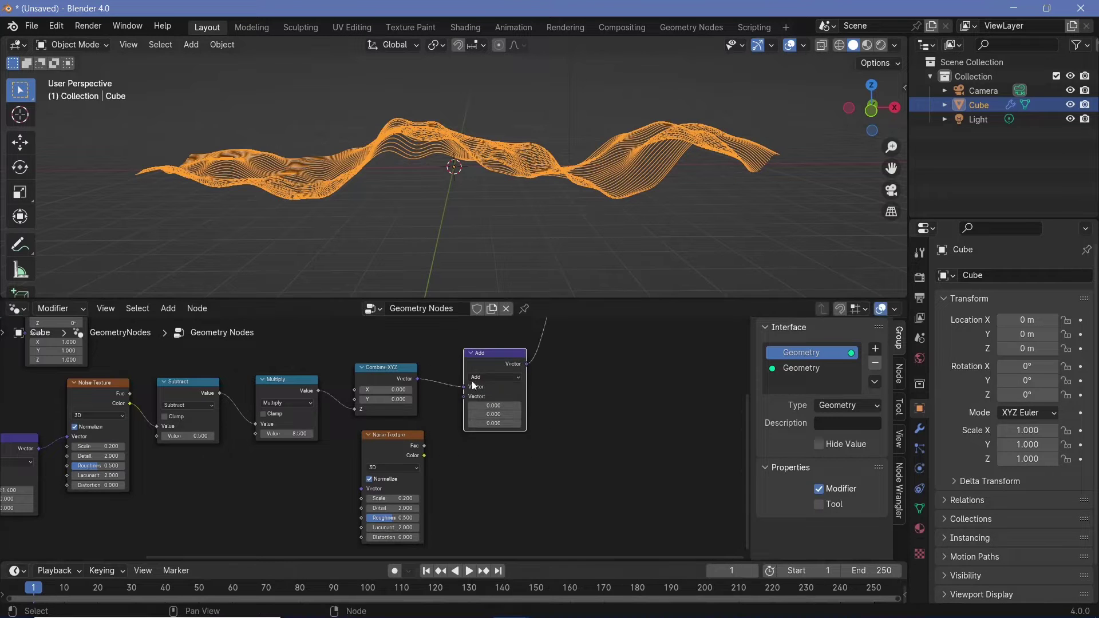
left_click_drag(425, 453, 464, 397)
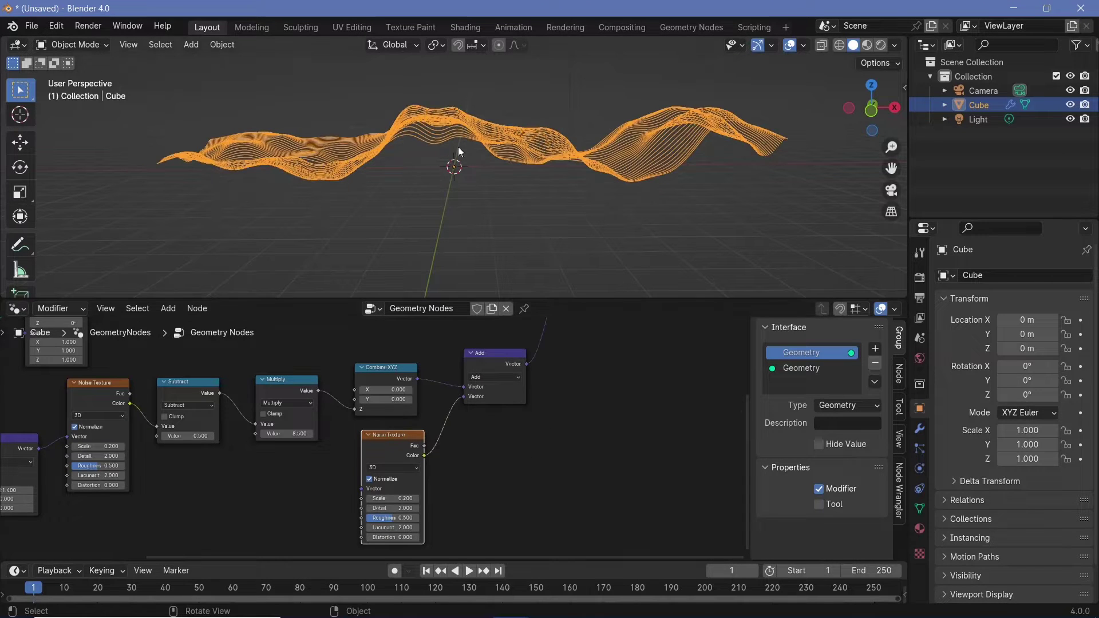
Move the duplicated Noise Texture farther from the Add node and insert another Vector Math node on the link between them
middle_click_drag(468, 485, 509, 441)
left_click_drag(435, 398, 321, 443)
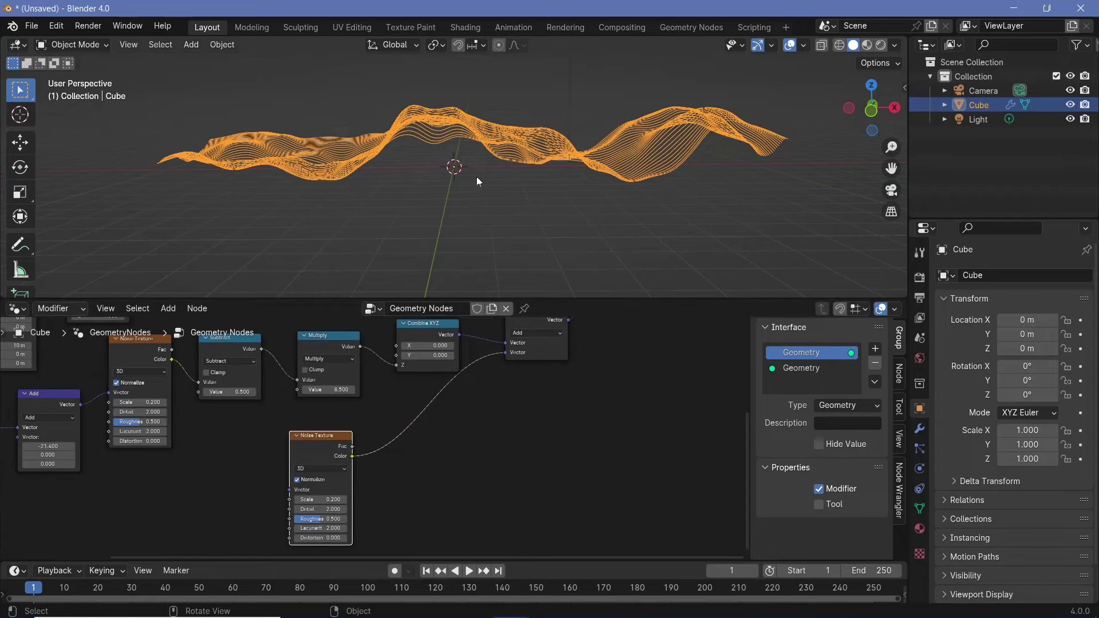
key("shift+a")
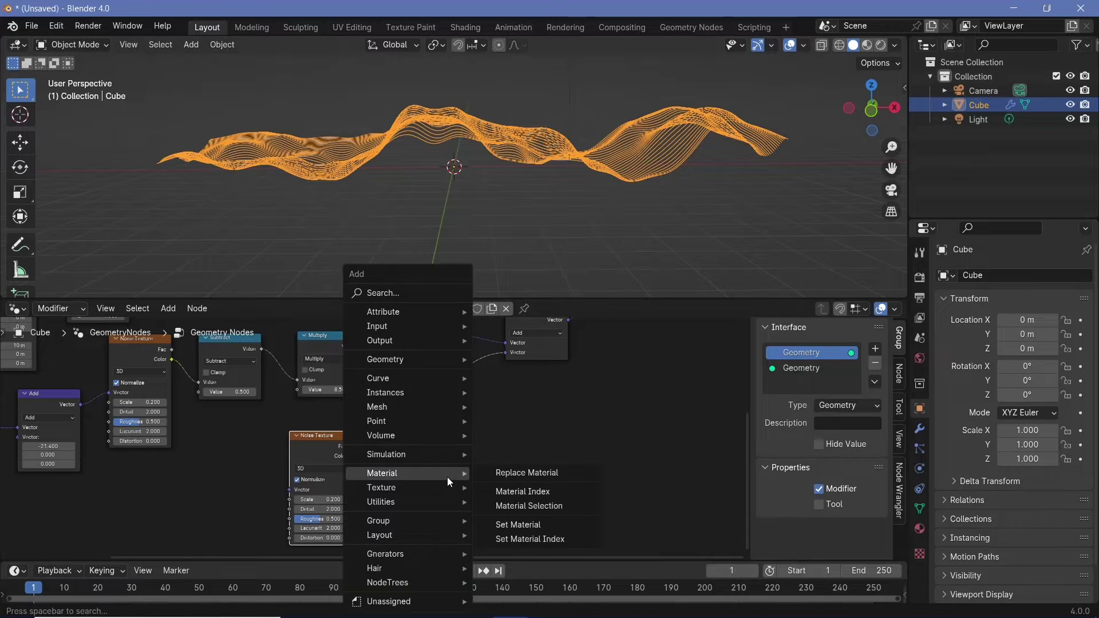
type("veco")
key("BackSpace")
type("t")
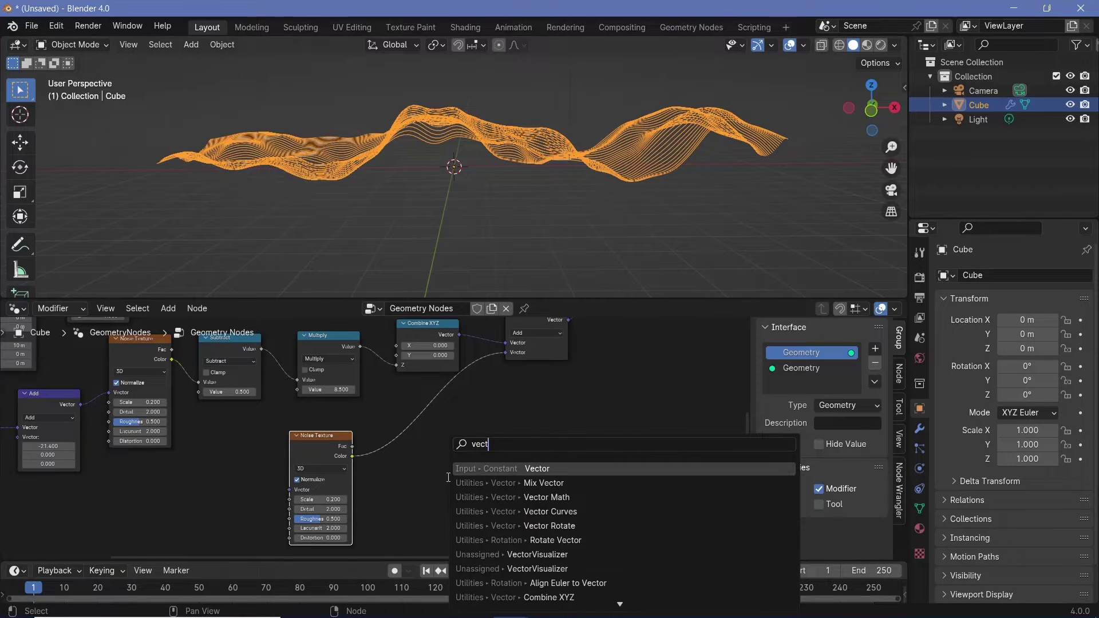
type("o ")
type("add")
key("Return")
left_click(420, 461)
Change the new Vector Math node to Subtract with 0.5 on all three axes and move it close to the duplicated Noise Texture
scroll(438, 456, "up", 3)
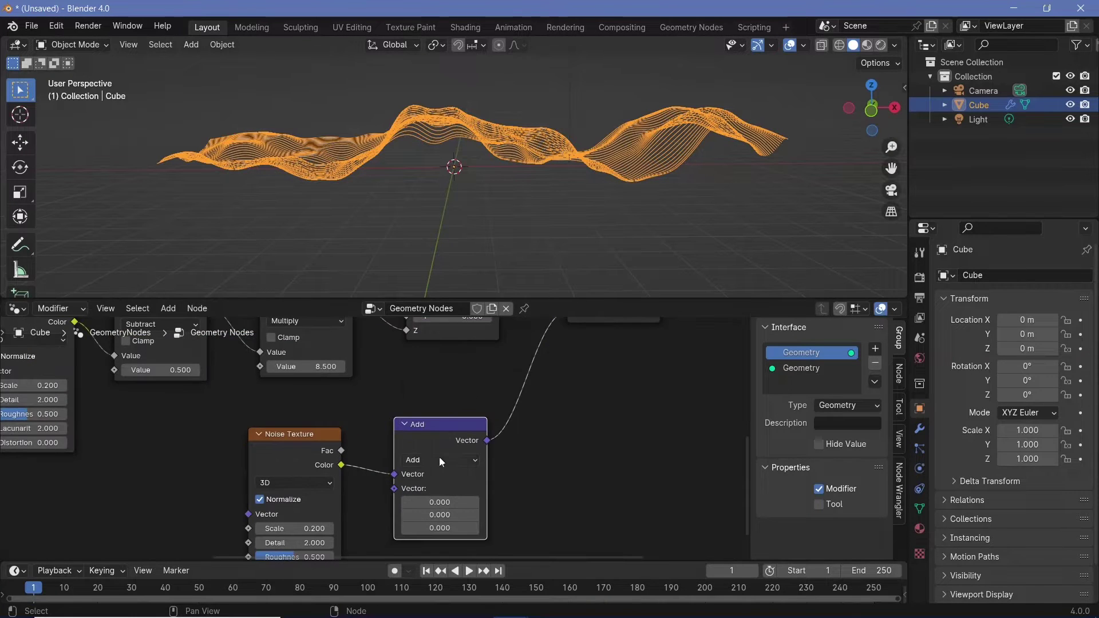
left_click(438, 457)
left_click(448, 263)
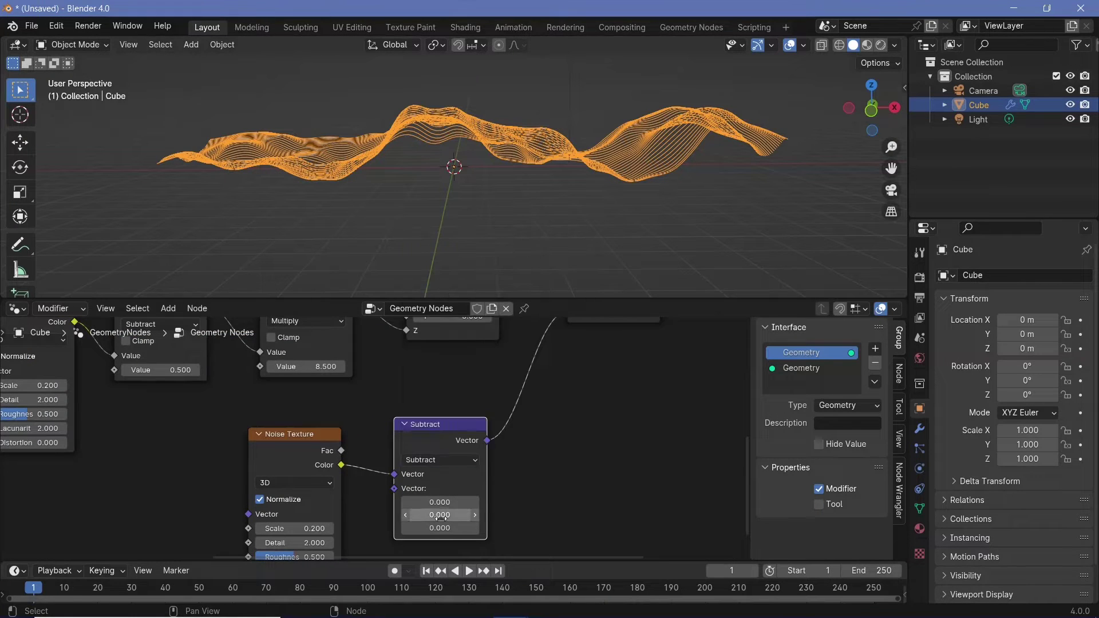
left_click_drag(439, 502, 439, 527)
type("0.5")
key("Return")
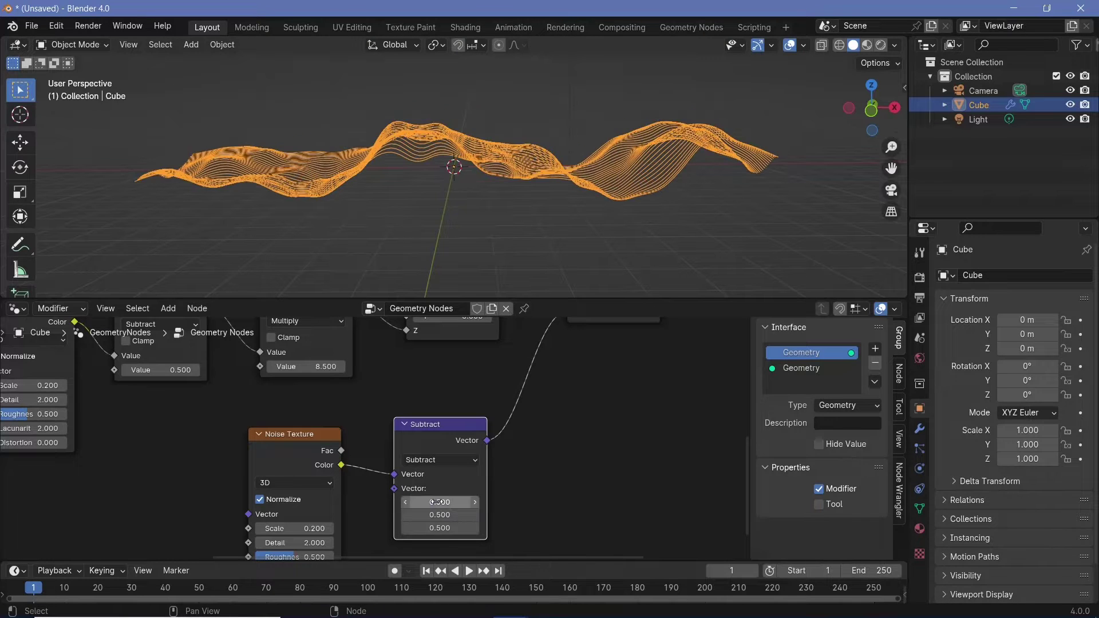
left_click_drag(422, 439, 394, 452)
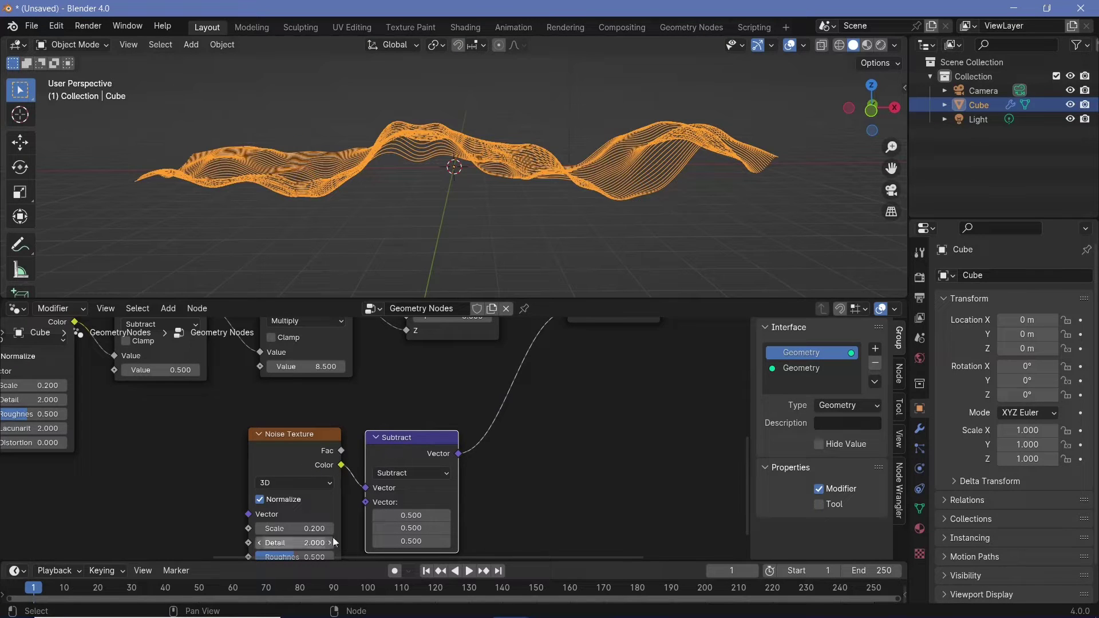
Shift the X value of the Add node after Position to -15.48
middle_click_drag(332, 536, 343, 486)
scroll(304, 409, "down", 3)
middle_click_drag(321, 365, 340, 441)
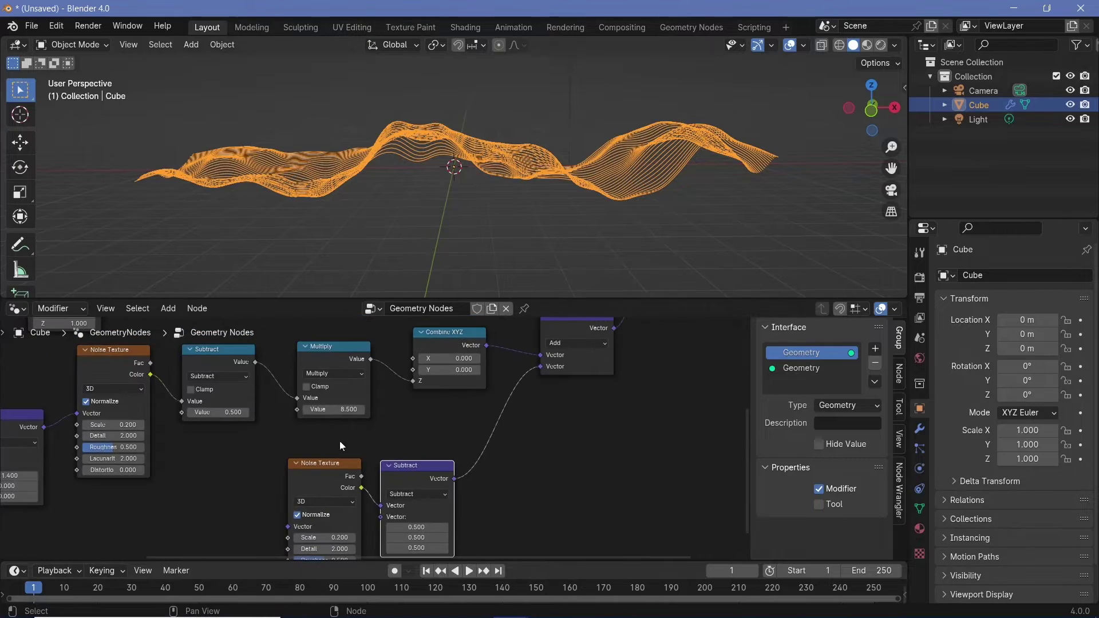
middle_click_drag(274, 433, 542, 427)
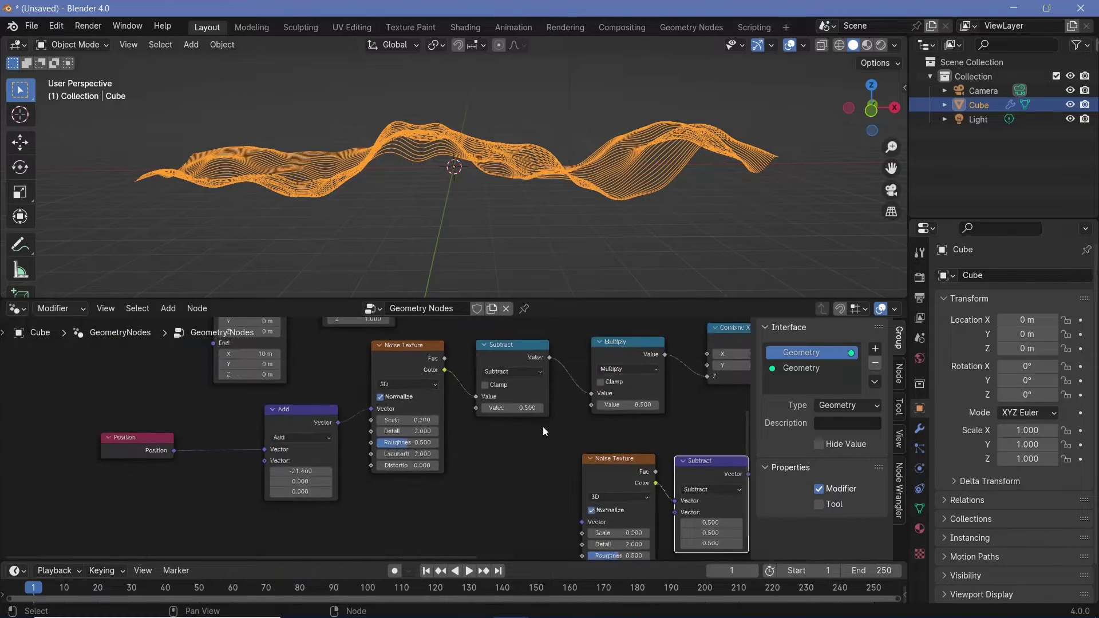
left_click_drag(300, 471, 252, 471)
Move the duplicated Noise Texture and its vector Subtract node together to make room before the final Add node
middle_click_drag(515, 463, 266, 461)
scroll(266, 461, "down", 1)
left_click_drag(266, 461, 304, 494)
Duplicate the vector Subtract node onto its output link, change the copy's operation to Scale and raise the scale to 6.4
left_click(289, 489)
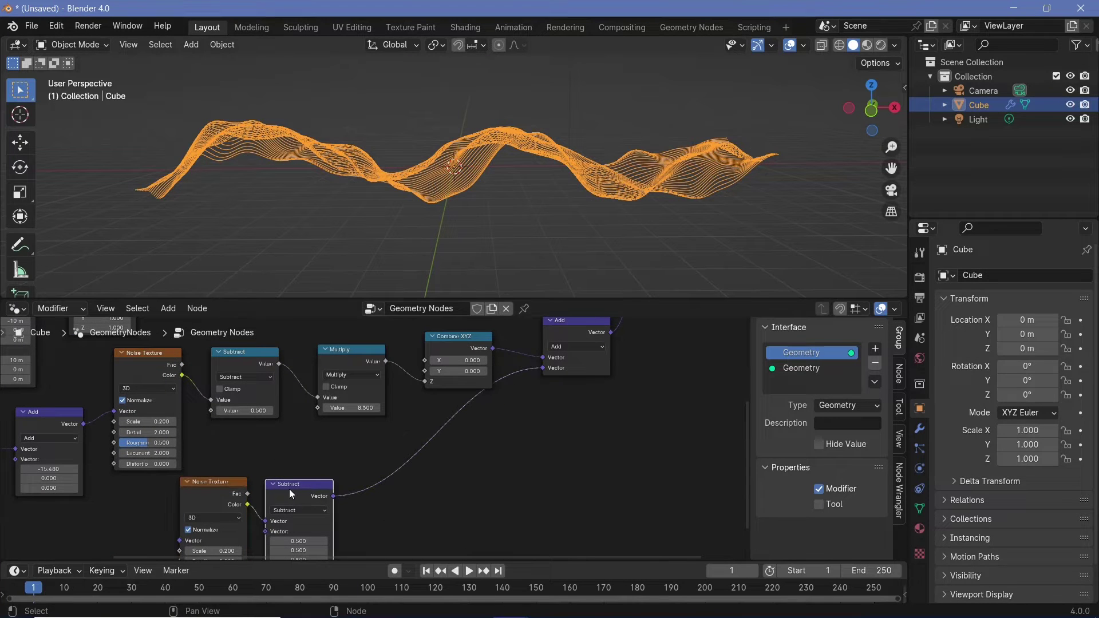
key("shift+d")
left_click(395, 469)
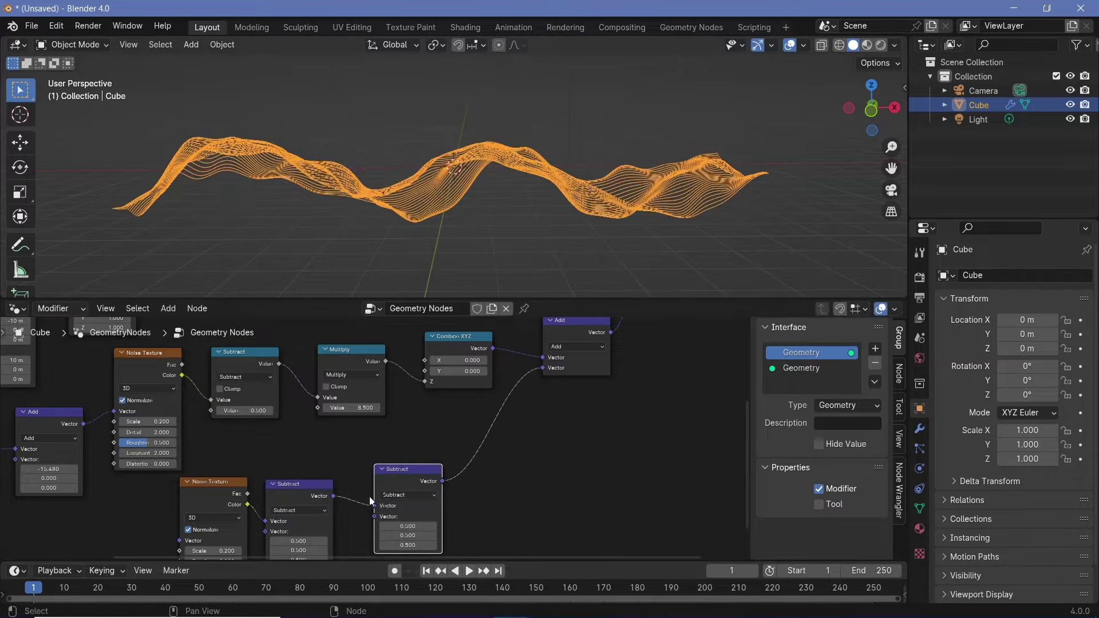
left_click(420, 495)
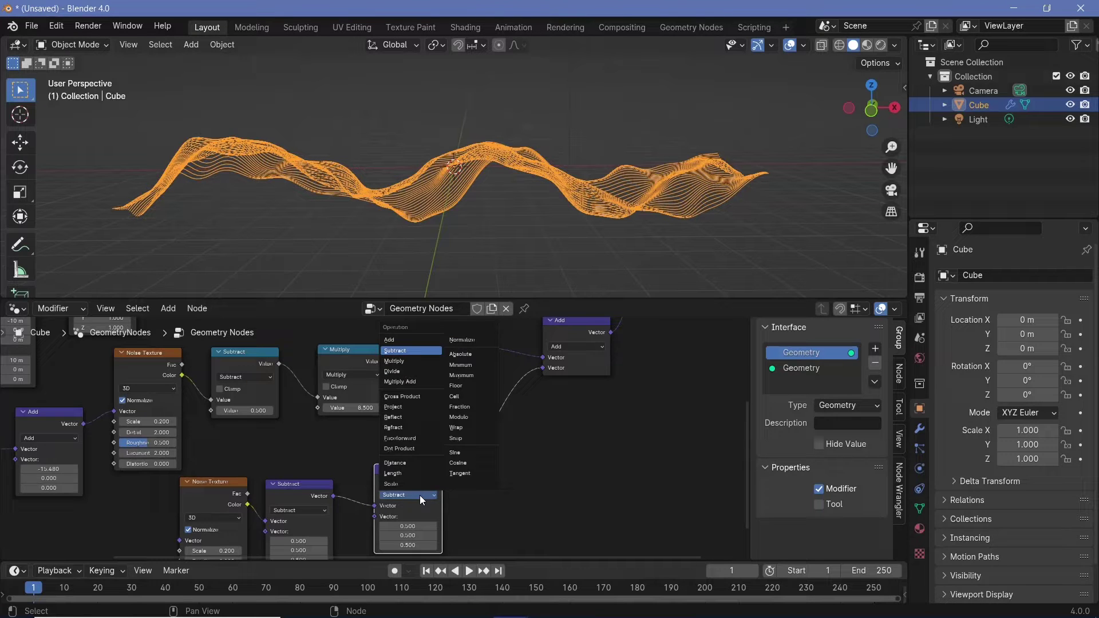
left_click(392, 483)
scroll(399, 485, "up", 2)
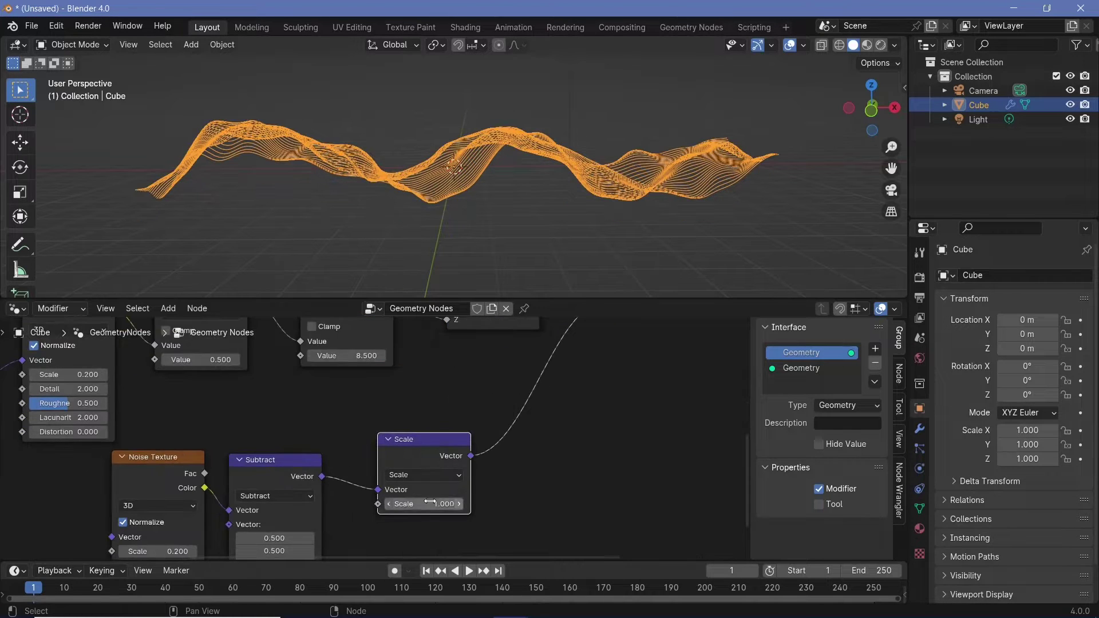
left_click_drag(424, 504, 449, 504)
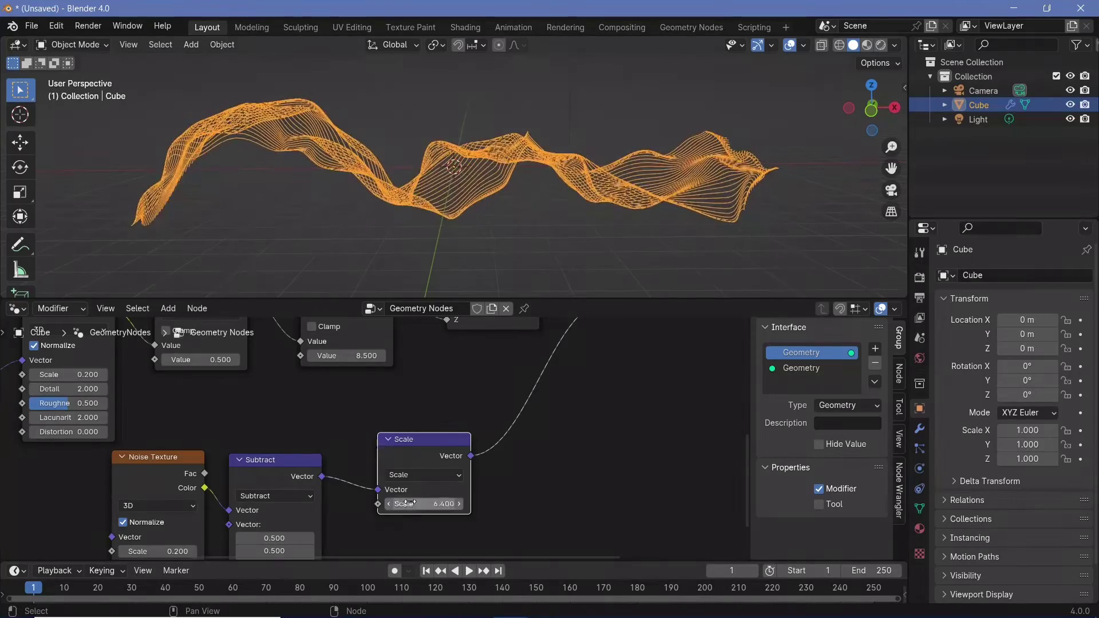
Slide the X value of the Add node after Position to try the stronger displacement on a different part of the noise
scroll(422, 525, "down", 4)
middle_click_drag(422, 525, 672, 492)
left_click_drag(307, 427, 438, 427, "shift")
middle_click_drag(510, 467, 332, 467)
Set the Scale node's factor to 3 and move the node next to the vector Subtract node
scroll(547, 475, "up", 3)
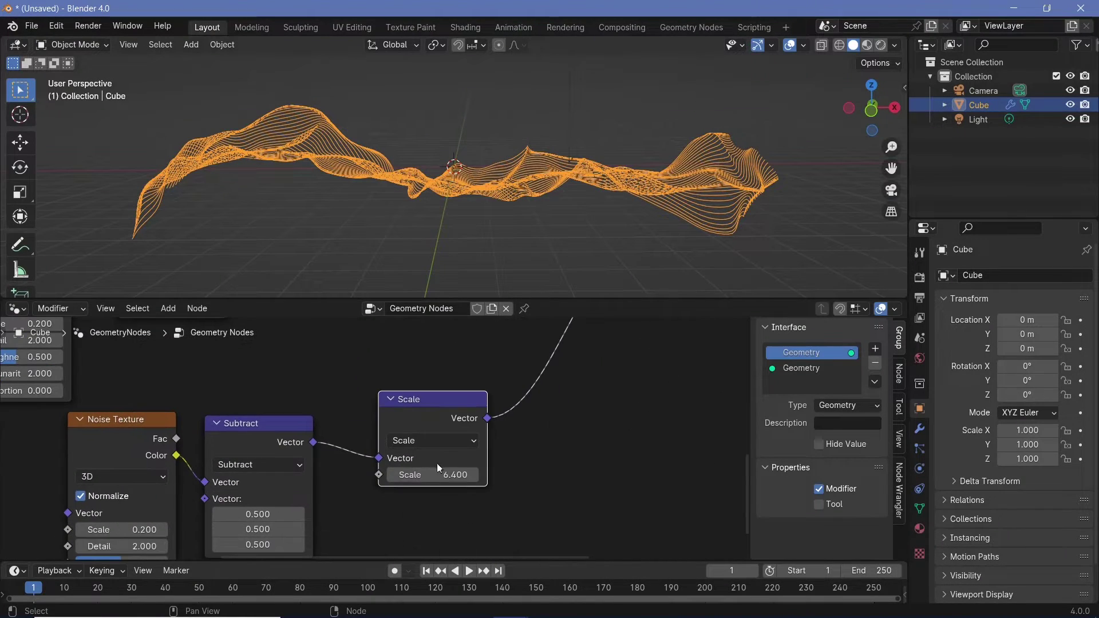
double_click(445, 474)
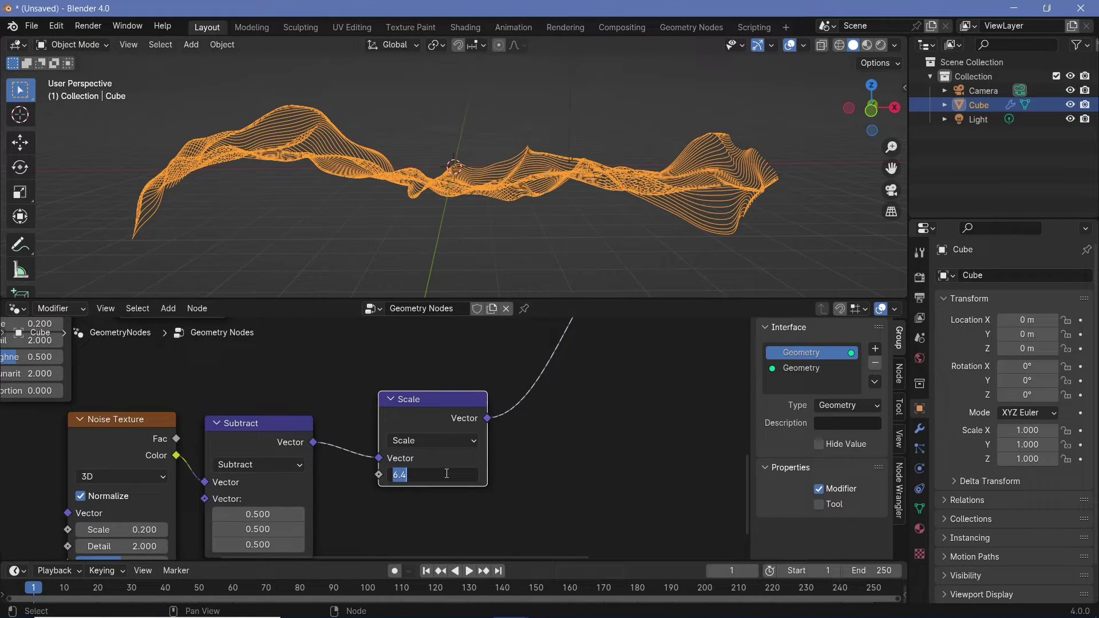
type("3")
key("Return")
scroll(285, 451, "down", 3)
left_click_drag(421, 406, 382, 416)
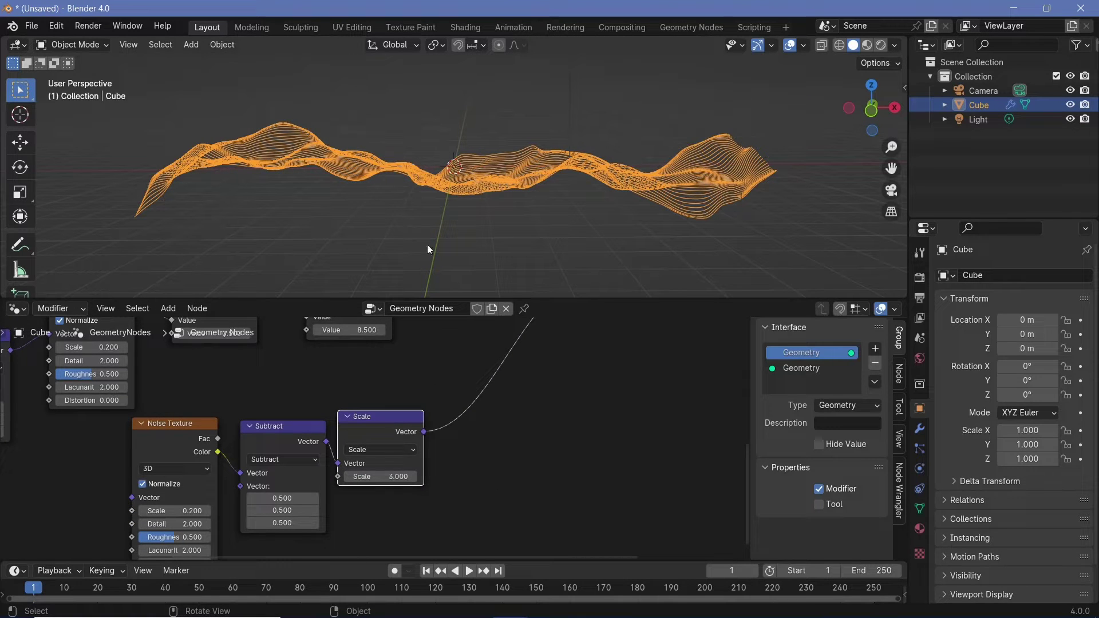
Set the X offset of the Add node after Position to -9.16
middle_click_drag(240, 401, 527, 422)
mouse_move(254, 429)
left_mouse_down()
mouse_move(194, 429)
mouse_move(251, 429)
mouse_move(234, 428)
left_mouse_up()
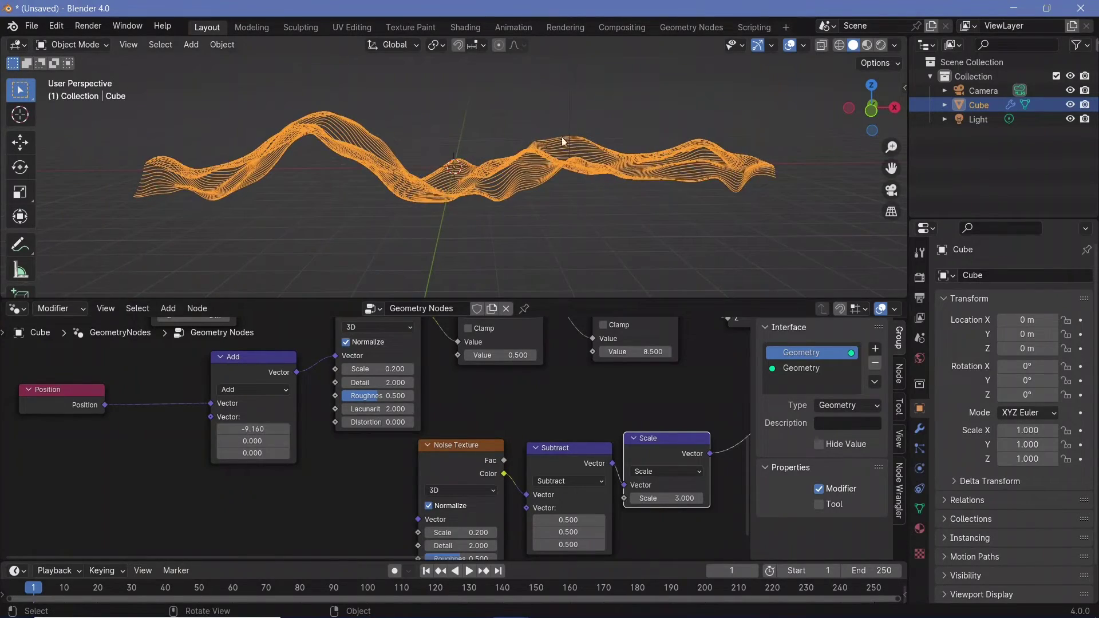
scroll(286, 355, "down", 2)
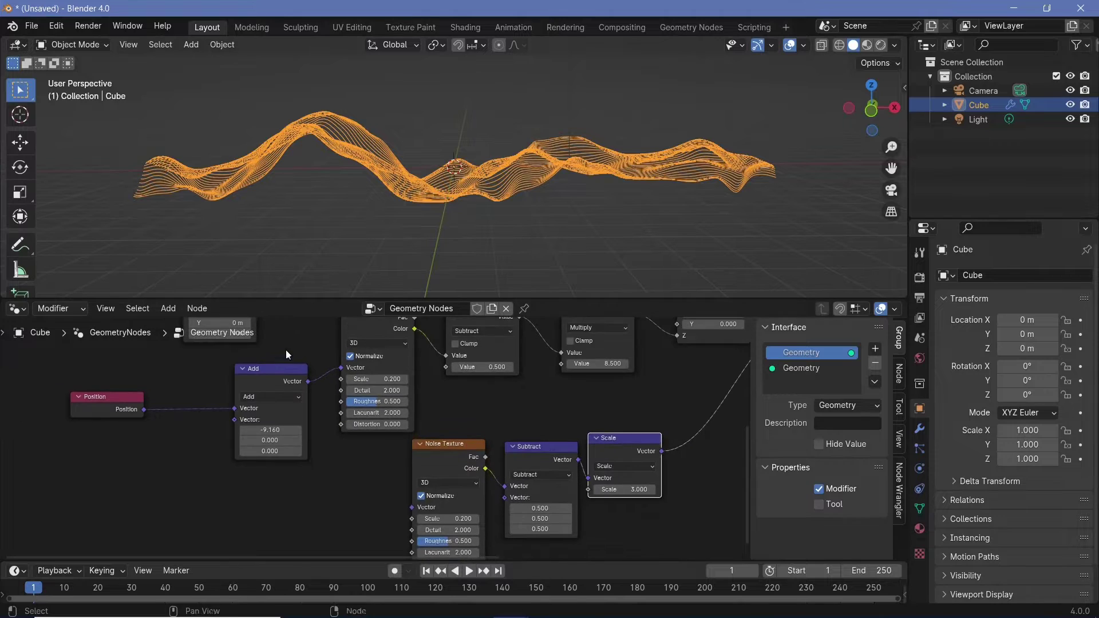
Set the X offset of the Add node after Position to -33.16
middle_click_drag(301, 380, 453, 348)
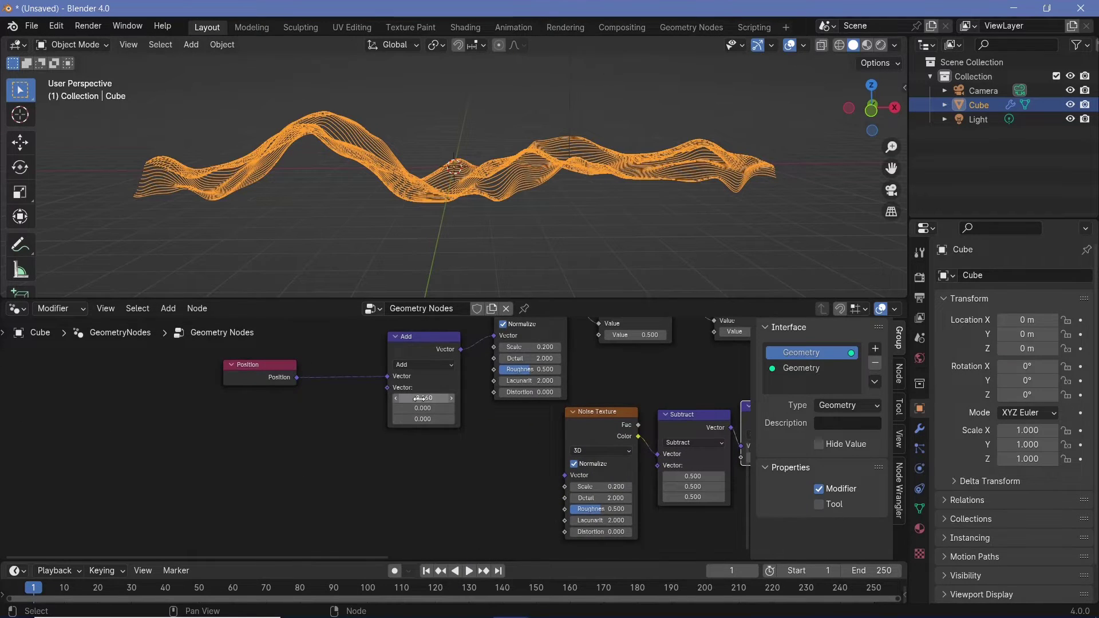
mouse_move(420, 398)
left_mouse_down()
mouse_move(452, 398)
mouse_move(407, 398)
left_mouse_up()
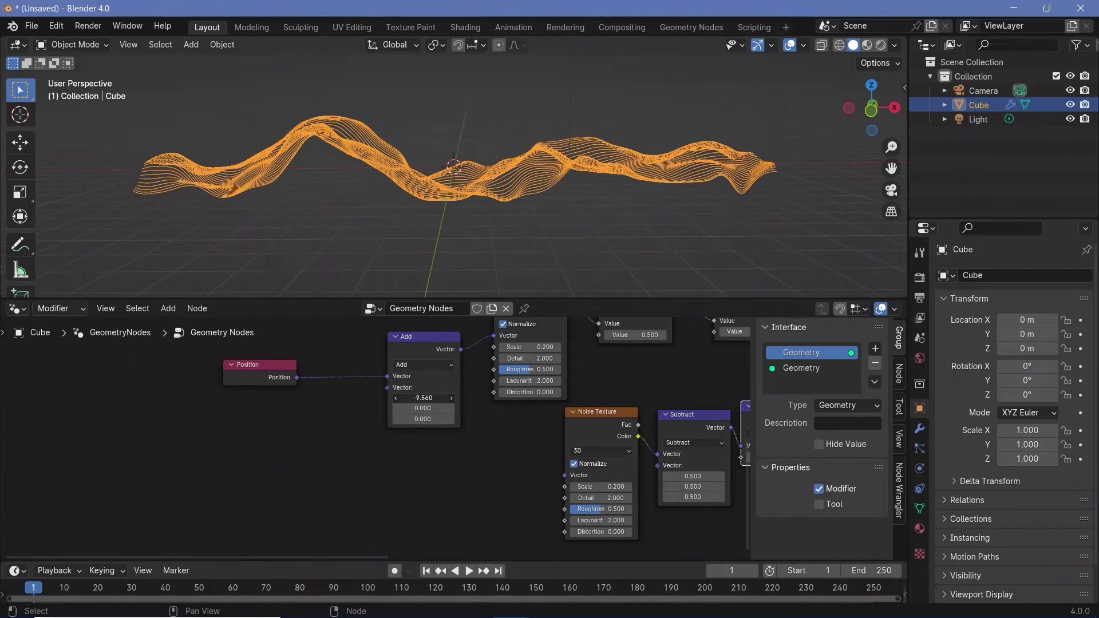
left_click_drag(436, 346, 434, 346)
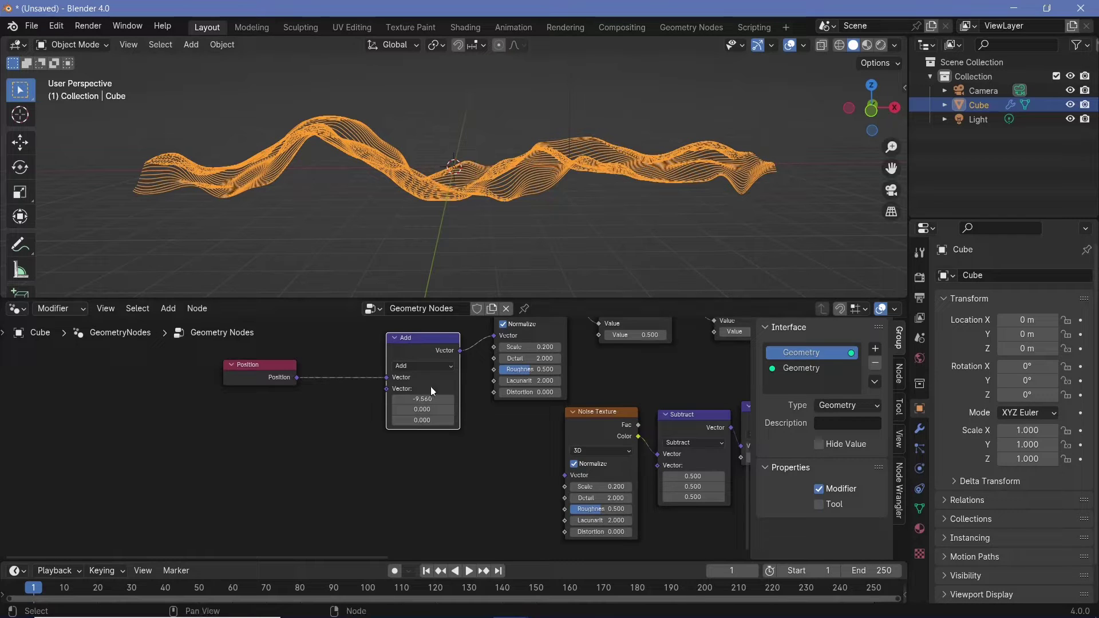
left_click_drag(422, 399, 324, 399)
Switch the first Noise Texture, which is fed by the Add node, to 4D
middle_click_drag(521, 382, 401, 468)
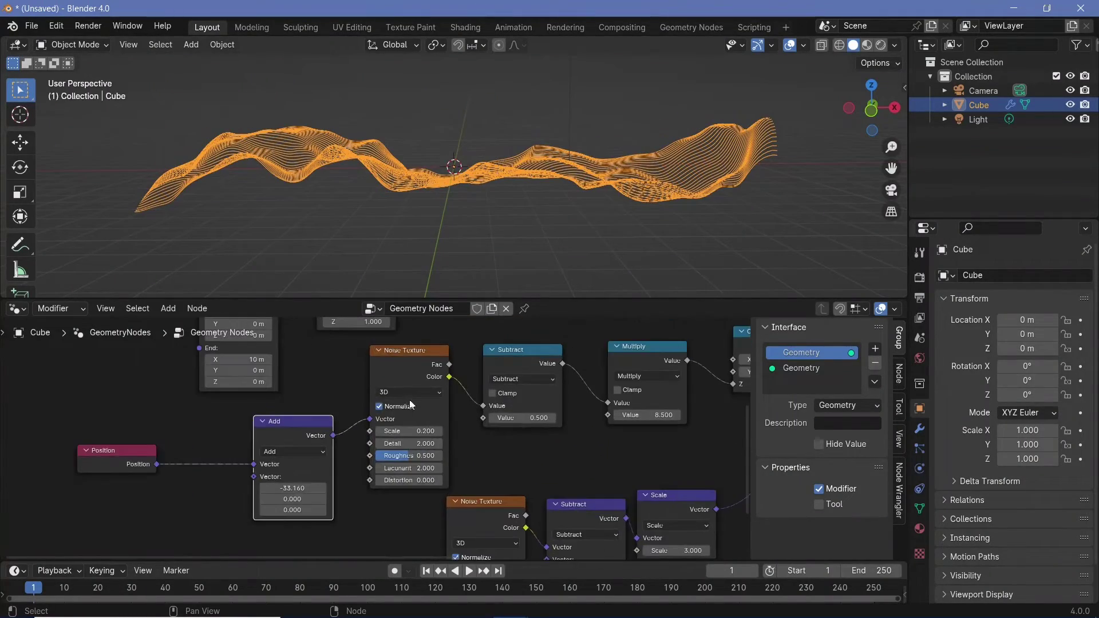
left_click(411, 392)
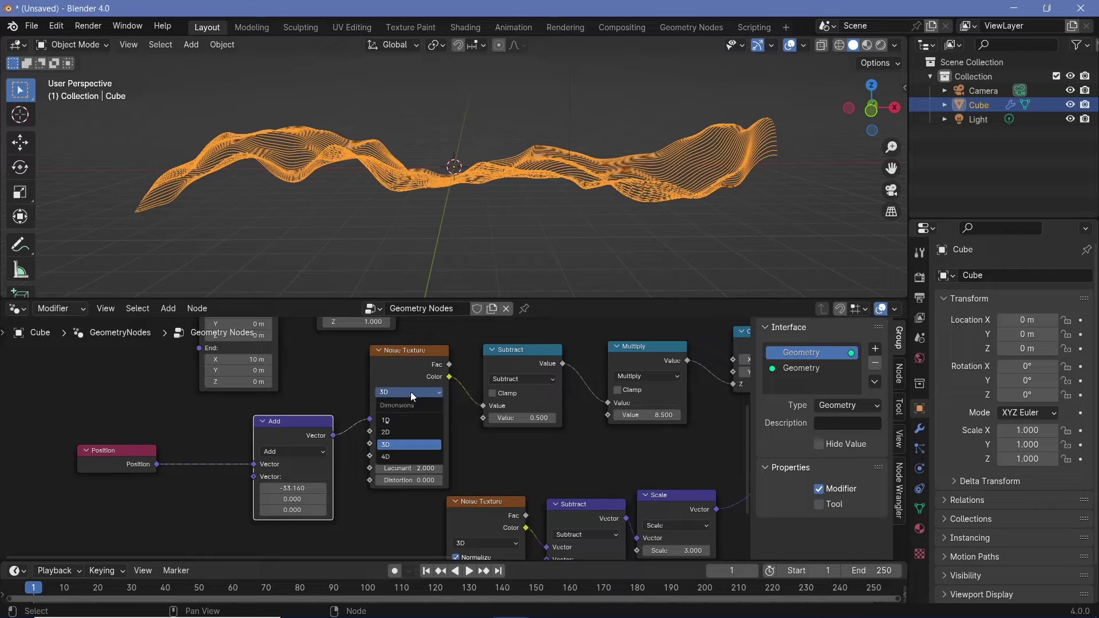
left_click(408, 459)
Move the Position and Add nodes away from the 4D Noise Texture and cut the link from Add to its Vector input
left_click_drag(133, 419, 297, 515)
left_click_drag(279, 427, 43, 433)
middle_click_drag(291, 440, 433, 442)
right_click_drag(390, 438, 401, 412, "ctrl")
middle_click_drag(436, 474, 445, 435)
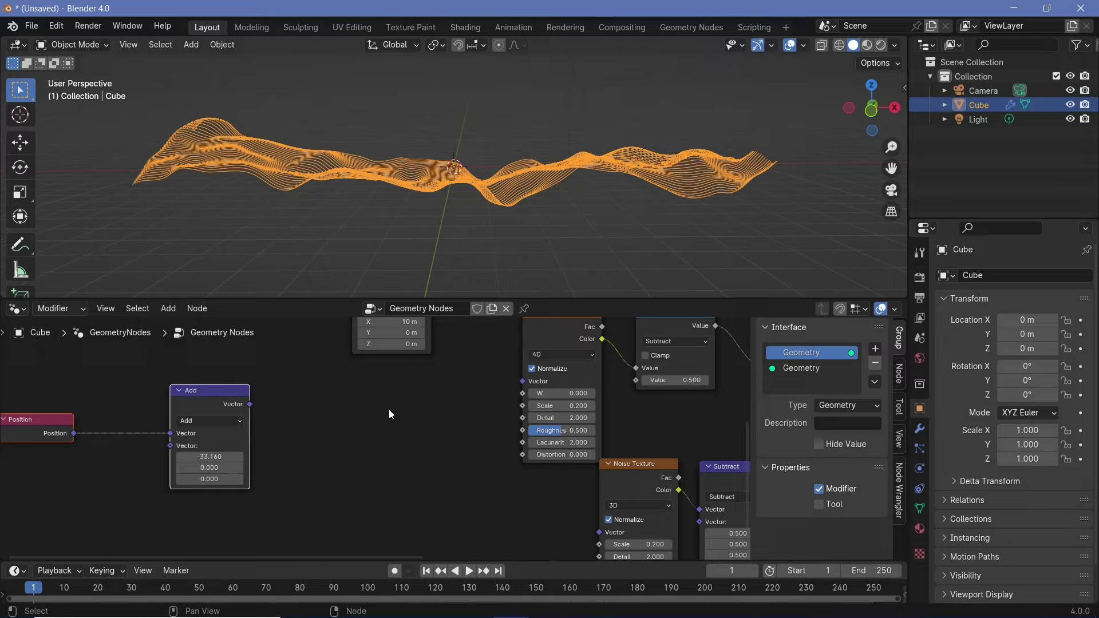
Add a Math node in the free space before the 4D Noise Texture and set its operation to Sine
key("shift+a")
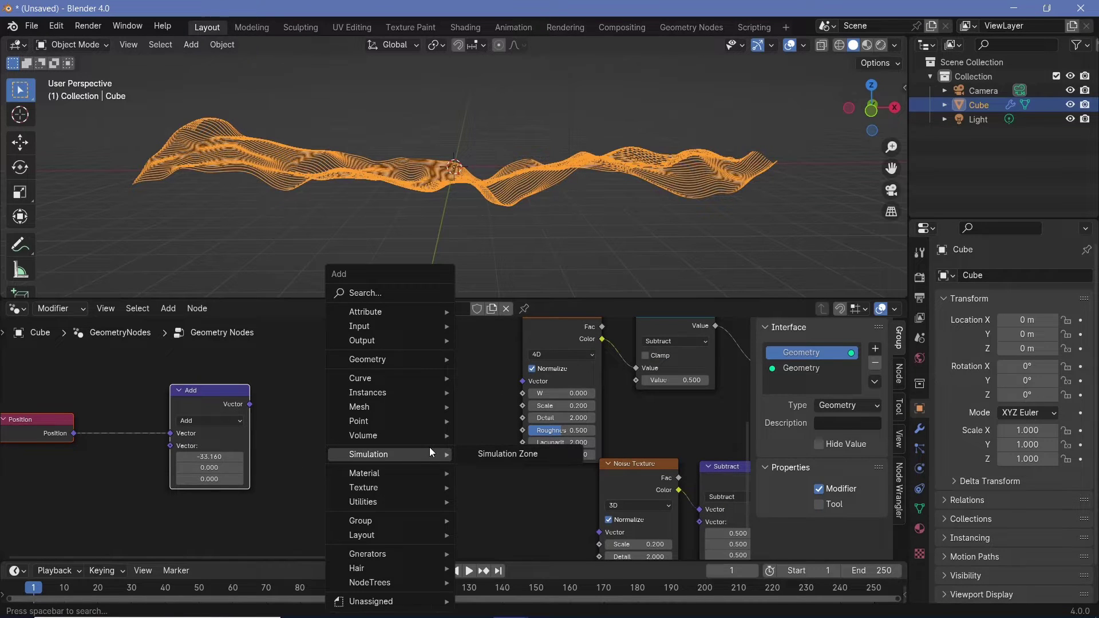
type("math")
key("Return")
left_click(420, 439)
left_click(420, 438)
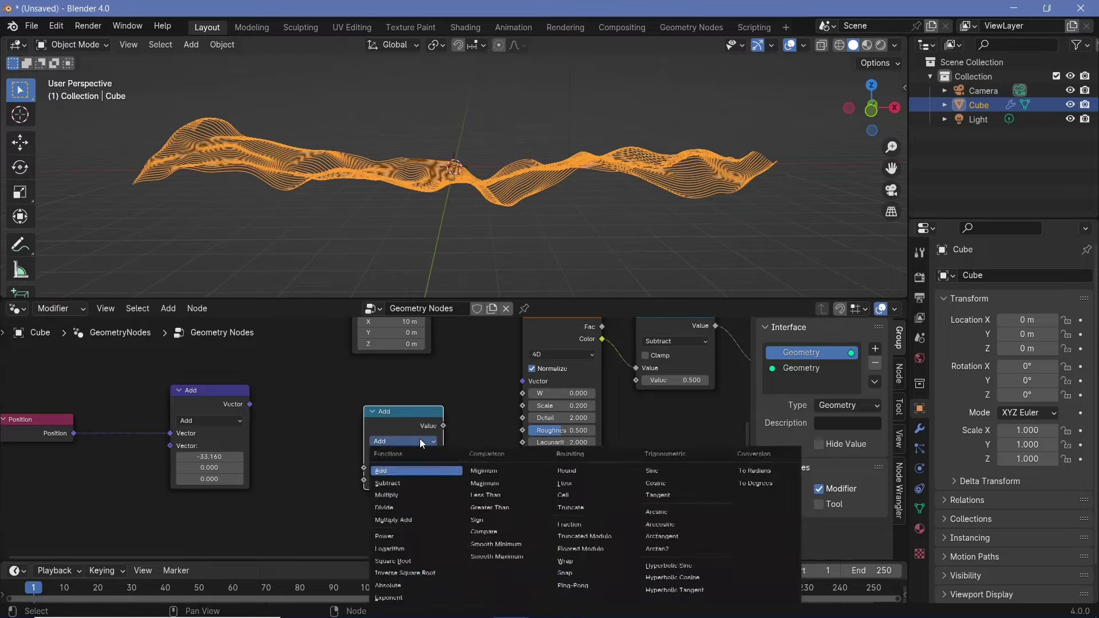
left_click(656, 469)
middle_click_drag(398, 422, 396, 369)
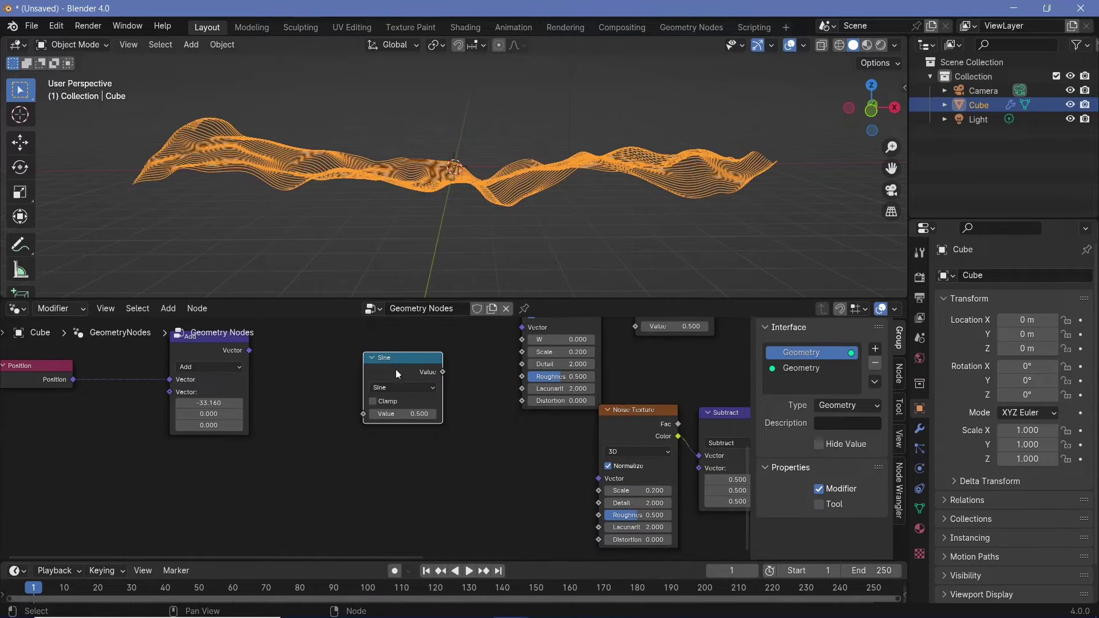
Duplicate the Sine node, place the copy directly below it and change the copy's operation to Cosine
key("shift+d")
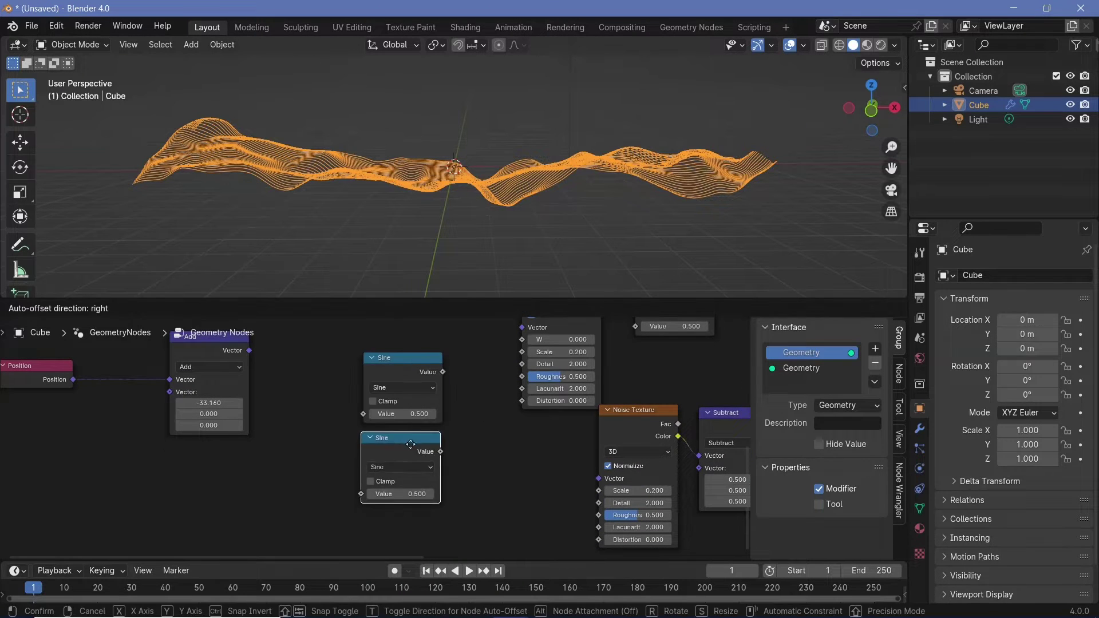
left_click(411, 445)
left_click(407, 467)
left_click(653, 339)
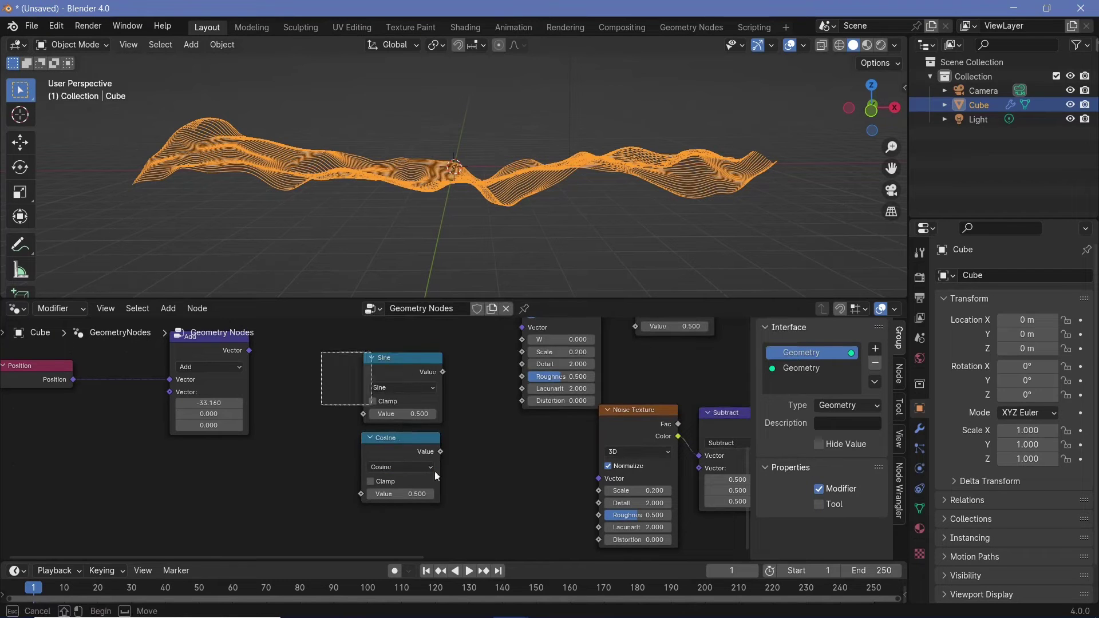
Duplicate the Sine and Cosine pair and place the copies below the originals
middle_click_drag(423, 388, 423, 351)
key("shift+d")
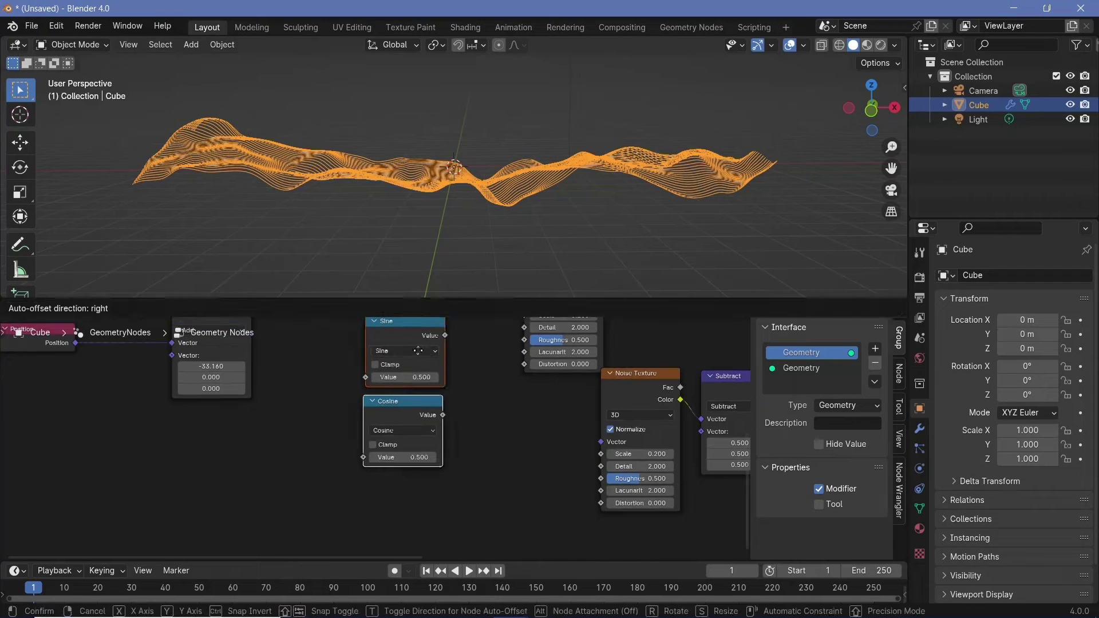
left_click(436, 516)
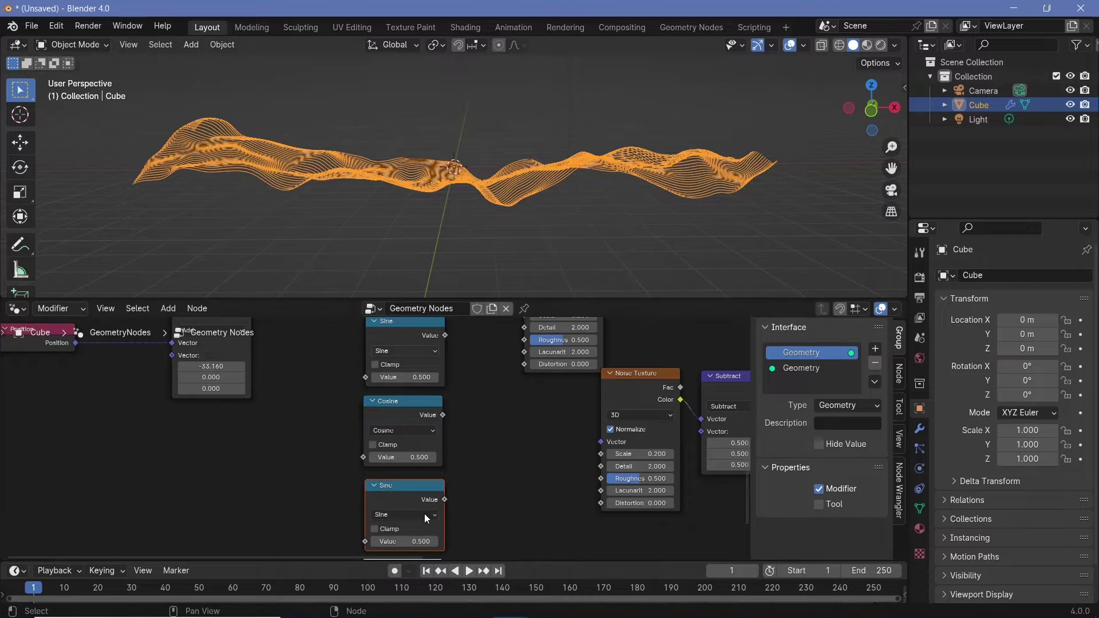
Move the Add node closer to Position and add a Combine XYZ node beside the Sine and Cosine nodes
middle_click_drag(706, 160, 389, 159)
scroll(478, 432, "down", 2)
middle_click_drag(478, 432, 521, 474)
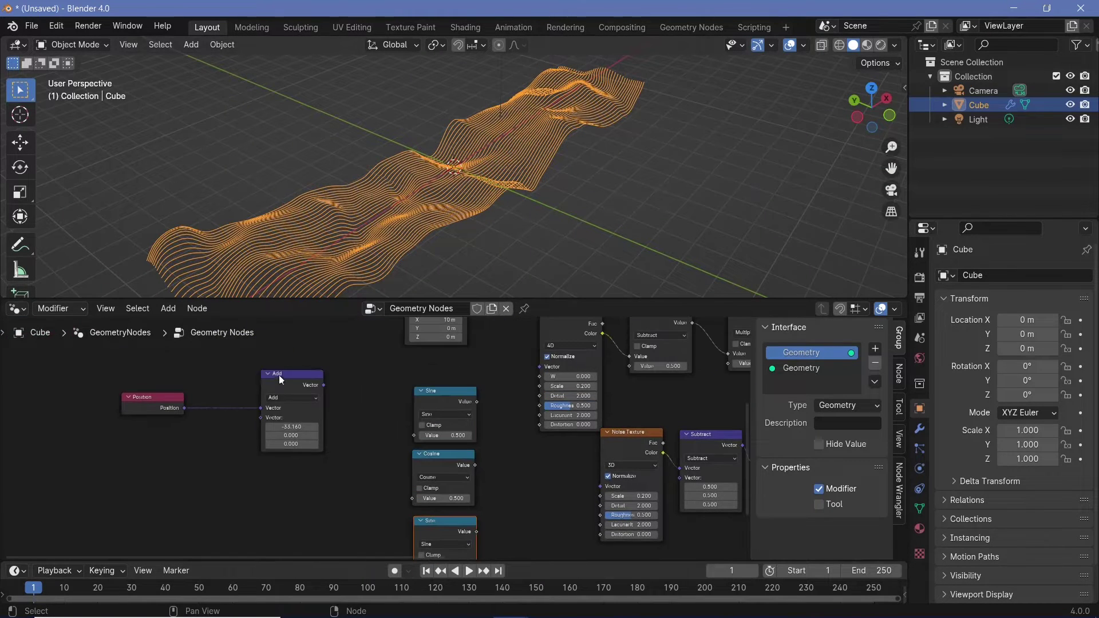
left_click_drag(280, 376, 233, 385)
middle_click_drag(389, 448, 371, 409)
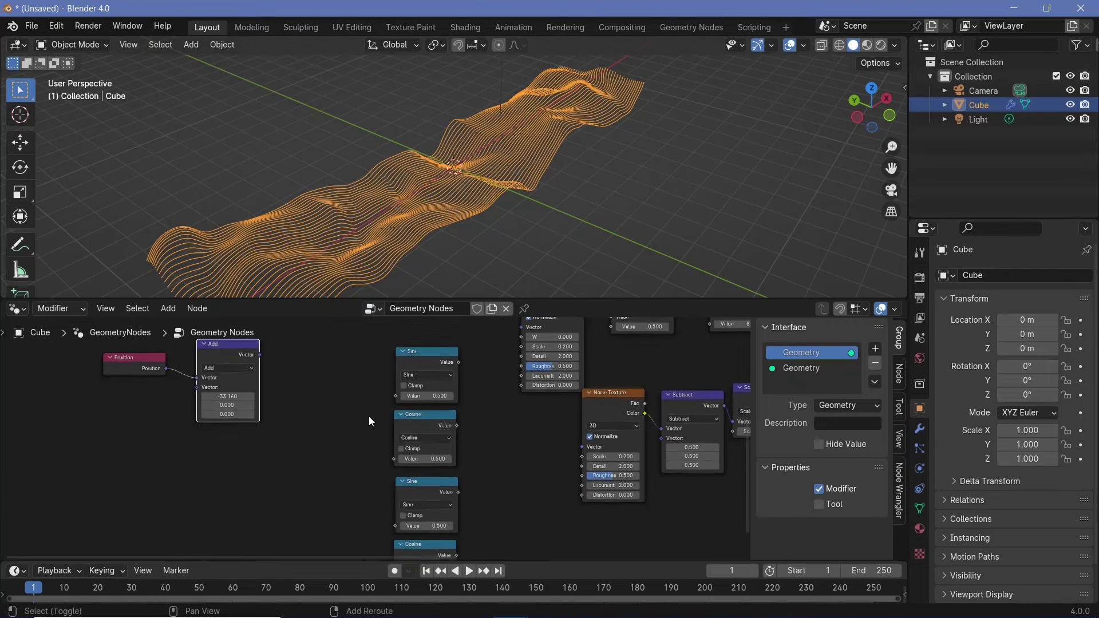
key("shift+a")
type("combine")
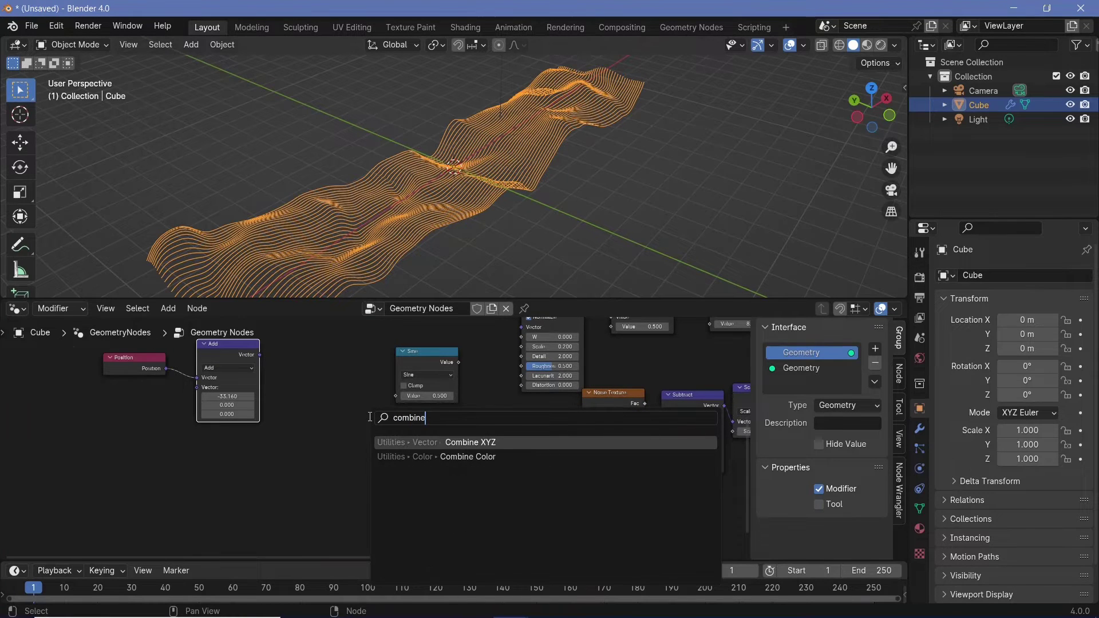
left_click(467, 442)
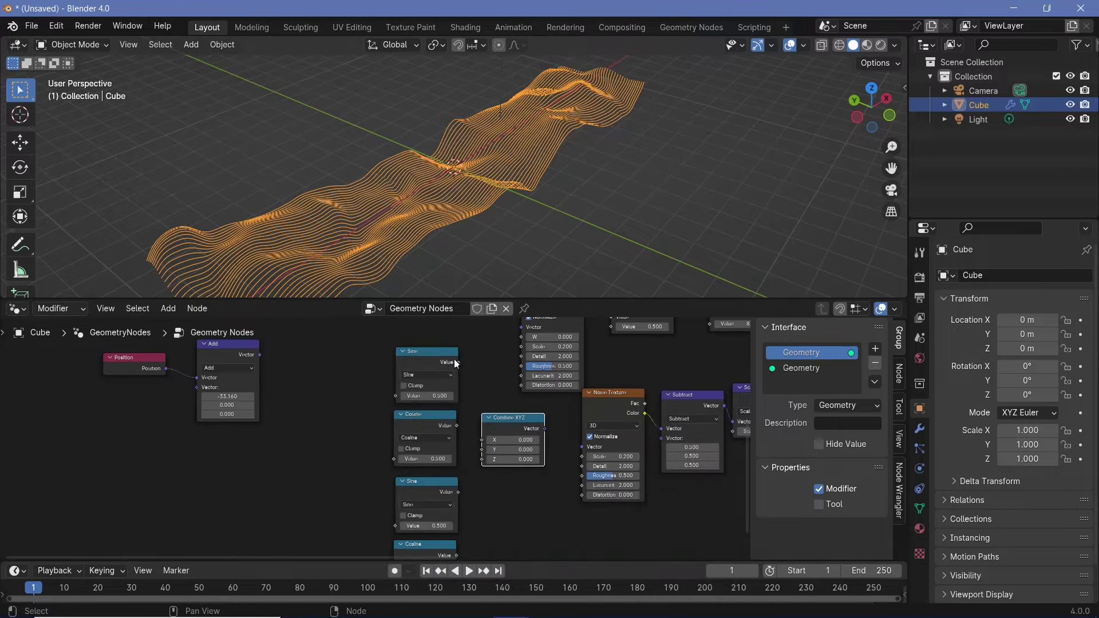
Connect the first Sine, first Cosine and second Sine to Combine XYZ's X, Y and Z, then reposition these nodes together
left_click_drag(458, 362, 482, 450)
middle_click_drag(479, 455, 431, 401)
left_click_drag(409, 438, 431, 405)
left_click_drag(311, 331, 450, 429)
key("g")
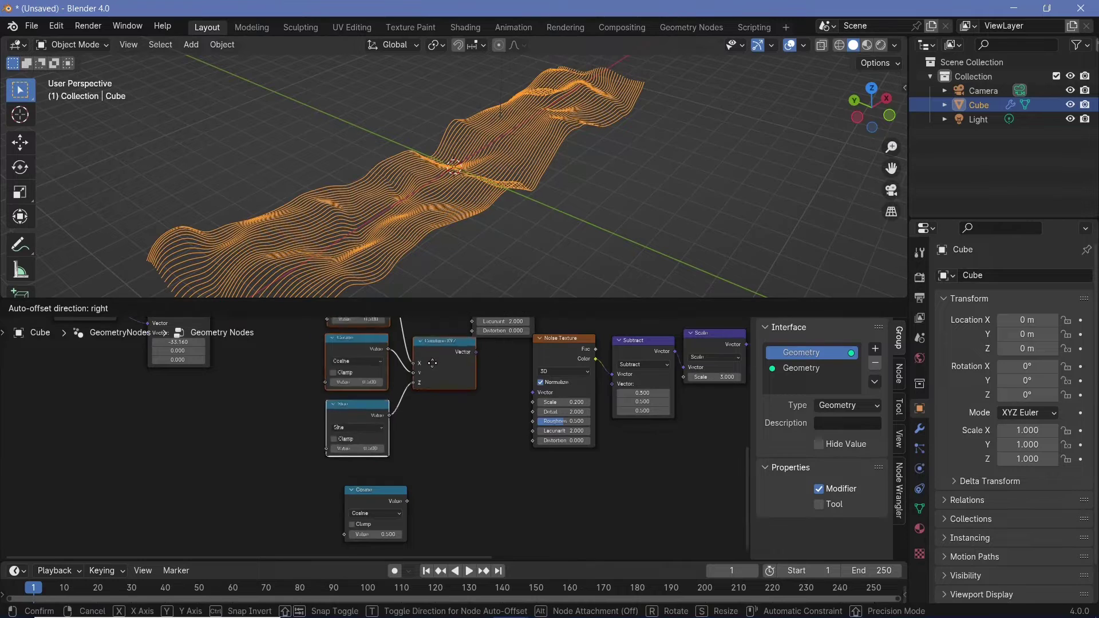
left_click(432, 363)
Rearrange the Sine, Cosine and Combine XYZ nodes and link Combine XYZ's output to the 4D Noise Texture's Vector input
middle_click_drag(496, 437, 457, 535)
left_click(452, 347)
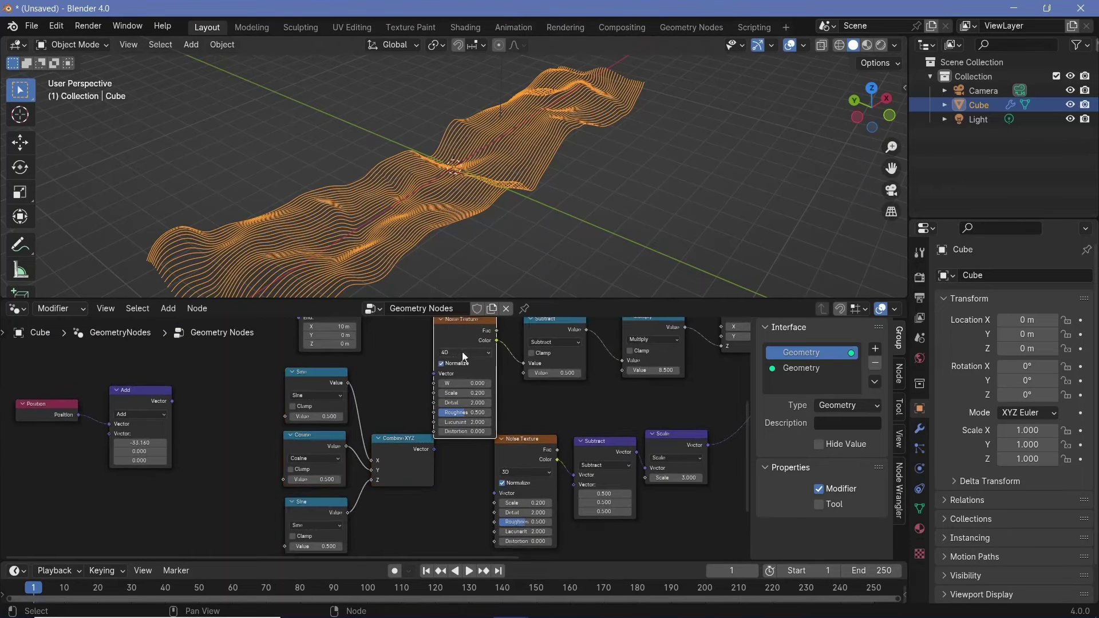
mouse_move(410, 437)
left_mouse_down()
mouse_move(362, 404)
mouse_move(421, 444)
left_mouse_up()
left_click_drag(412, 518, 274, 410)
left_click_drag(396, 461, 434, 374)
Place the second Cosine node below Combine XYZ and link its value to the 4D Noise Texture's W input
middle_click_drag(366, 503, 396, 416)
left_click(366, 371)
middle_click_drag(401, 378, 364, 470)
left_click_drag(364, 474, 428, 388)
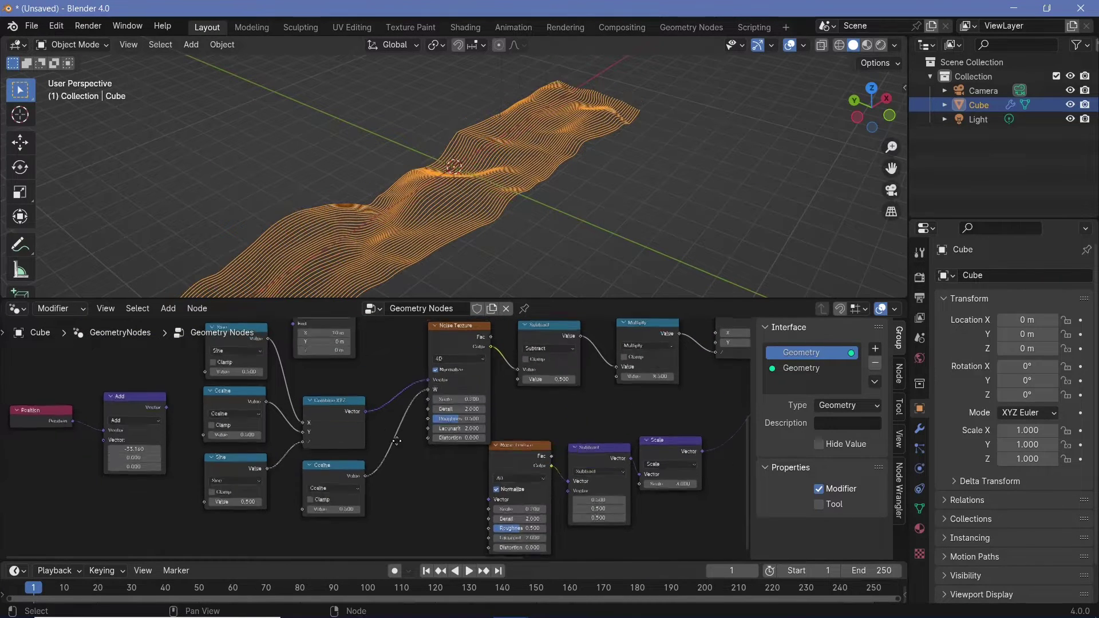
Examine the wavy lines from another angle and the Sine and Cosine nodes feeding the 4D Noise Texture
middle_click_drag(432, 389, 470, 426)
middle_click_drag(329, 500, 339, 459)
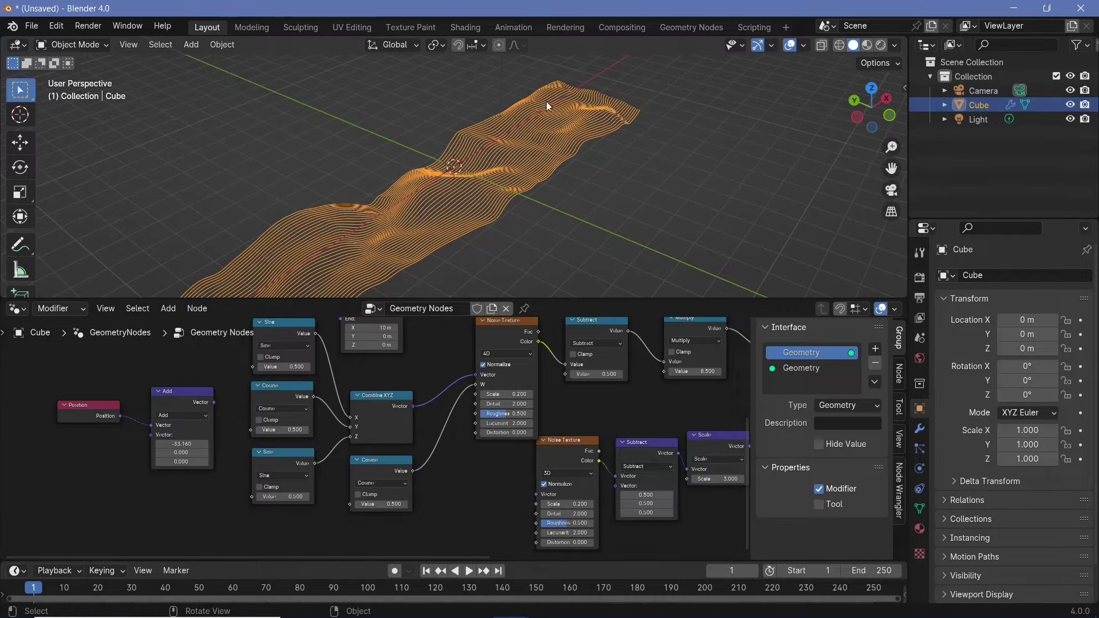
middle_click_drag(434, 210, 409, 200)
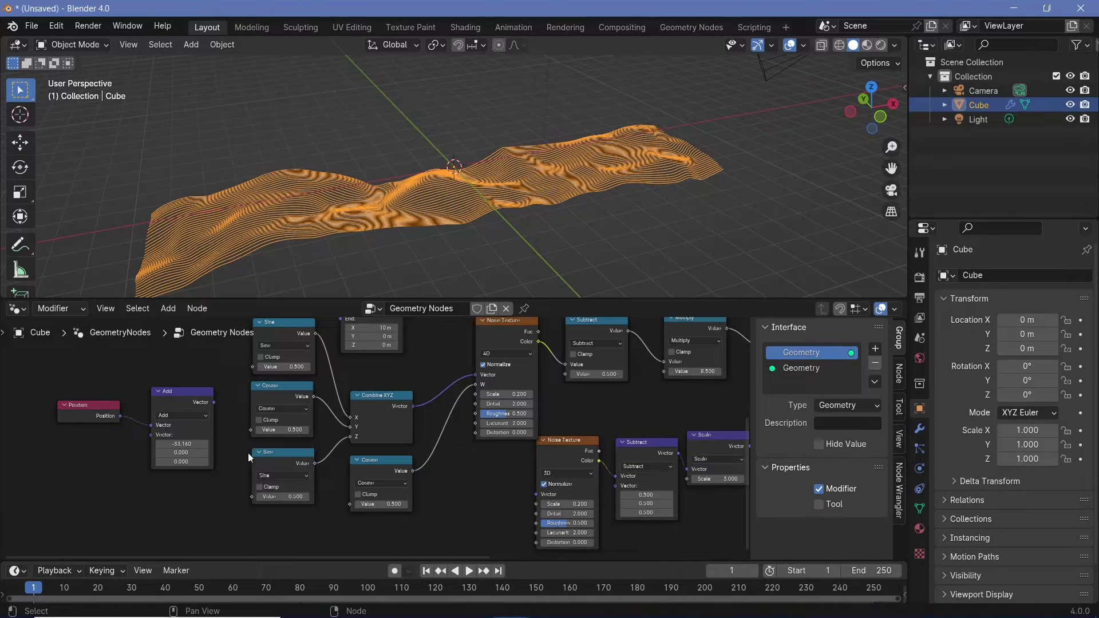
scroll(382, 424, "down", 3)
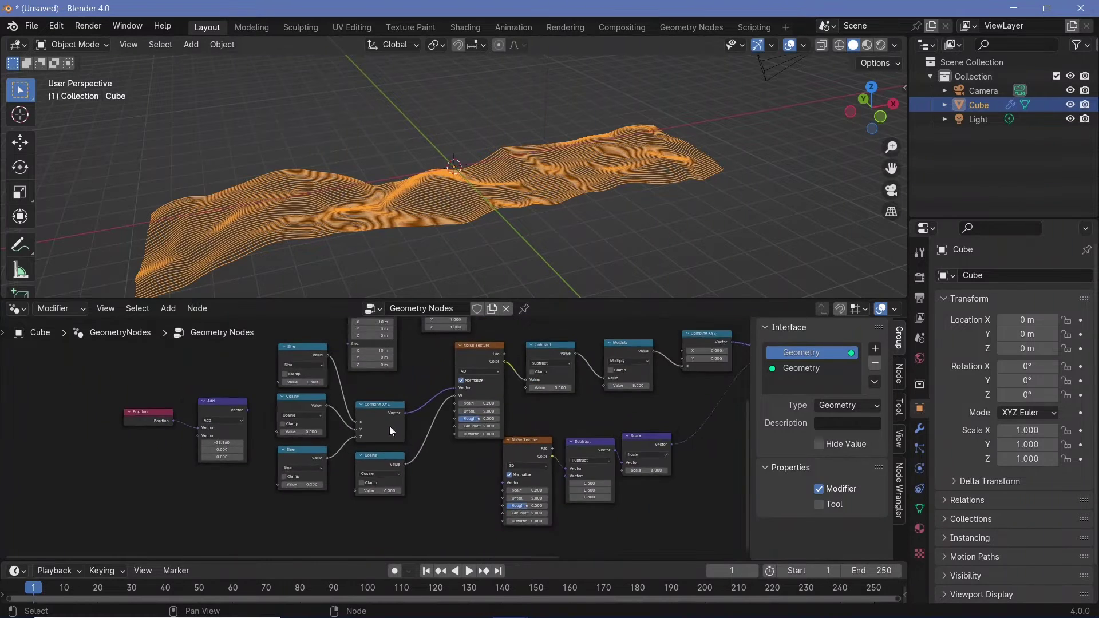
middle_click_drag(389, 426, 461, 437)
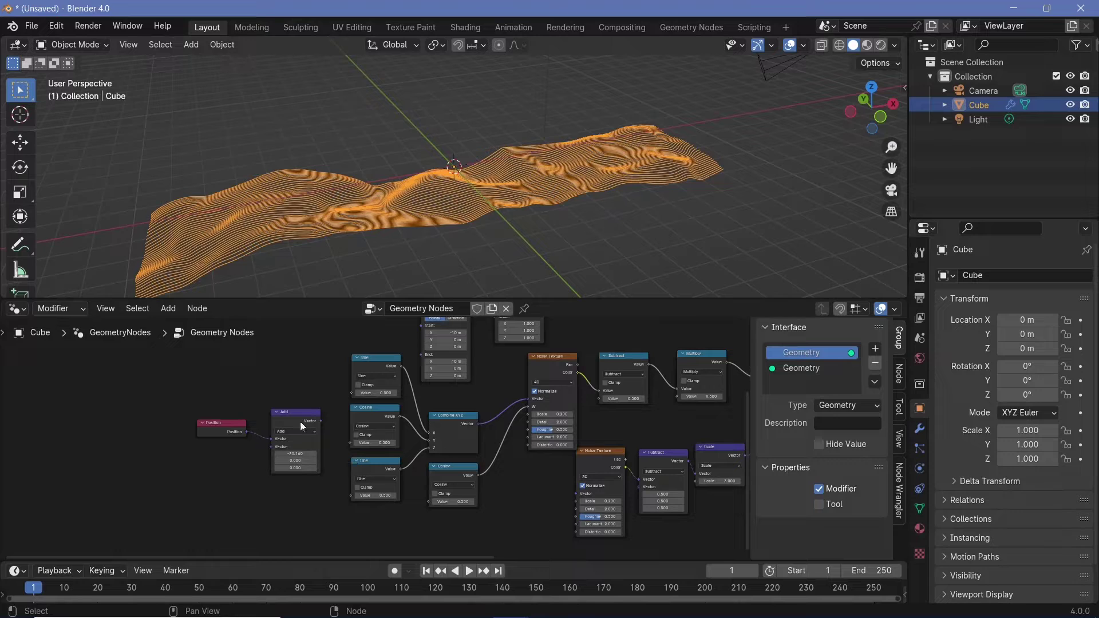
scroll(413, 455, "down", 1)
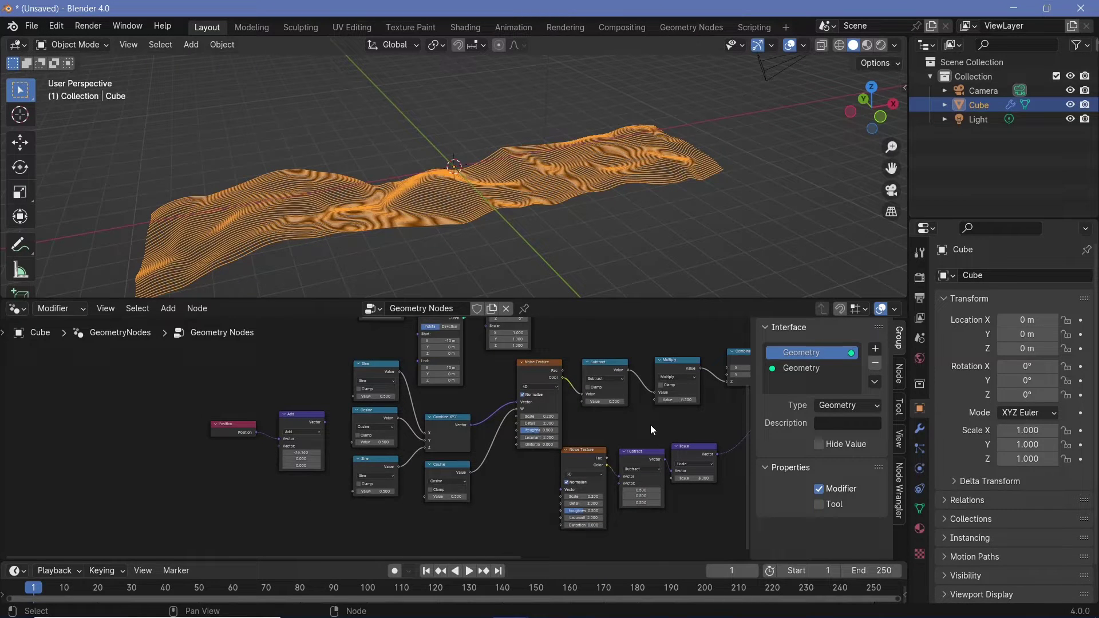
mouse_move(557, 414)
scroll(401, 437, "up", 1)
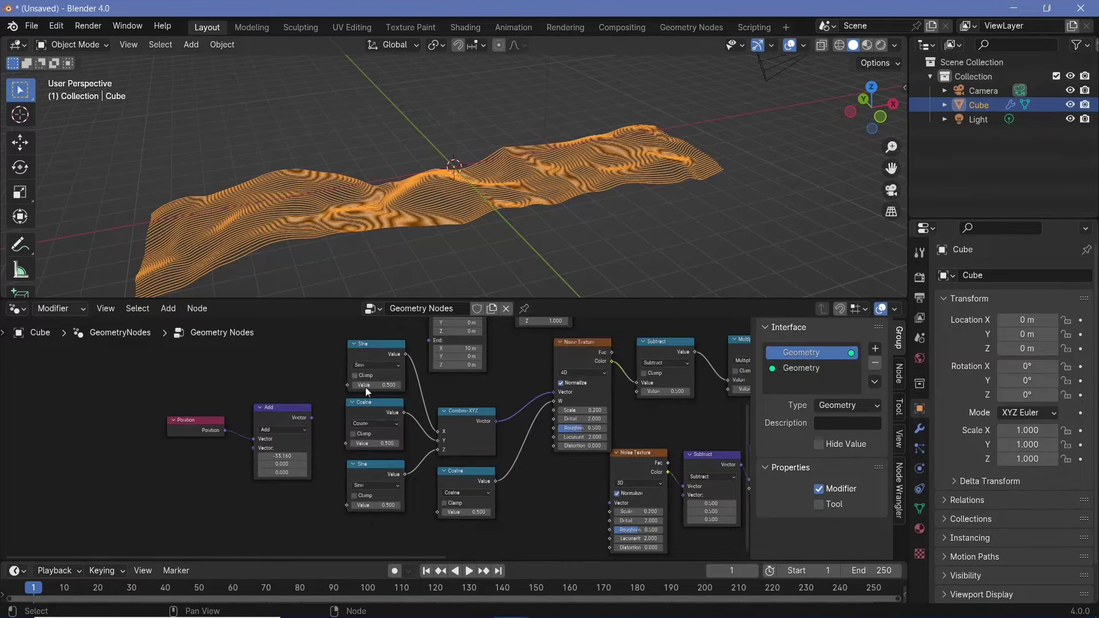
Move the second Cosine node below the second Sine node and delete the Add node after Position
left_click_drag(459, 473, 369, 526)
middle_click_drag(147, 375, 245, 372)
left_click_drag(245, 372, 208, 463)
scroll(310, 410, "up", 2)
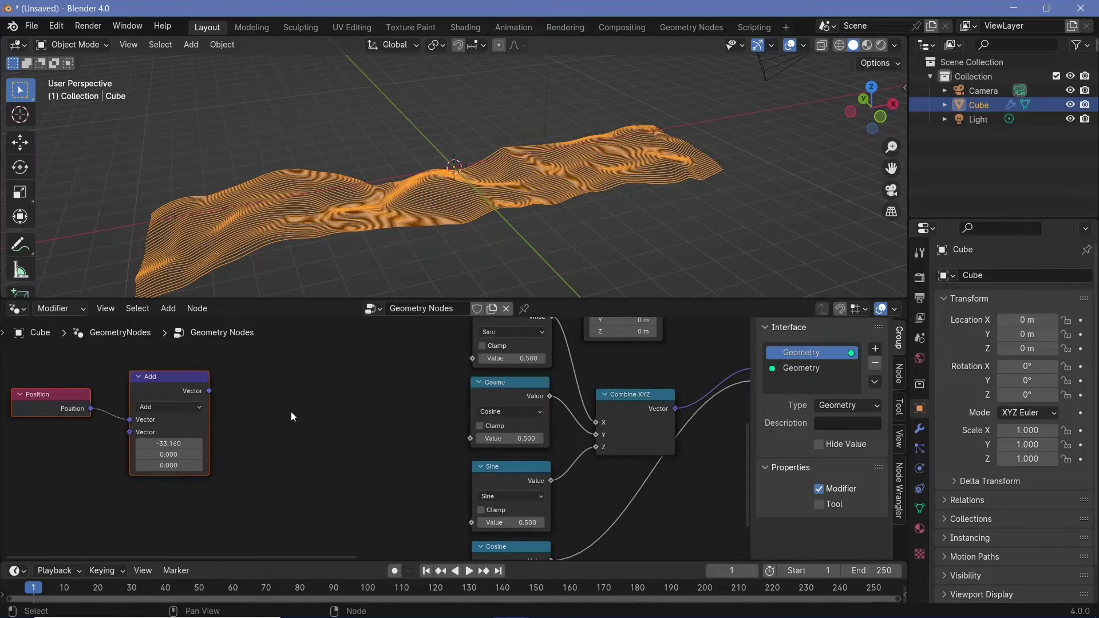
left_click(170, 387)
key("Delete")
Add a Separate XYZ node after Position and link the Position output to its Vector input
key("shift+a")
mouse_move(194, 421)
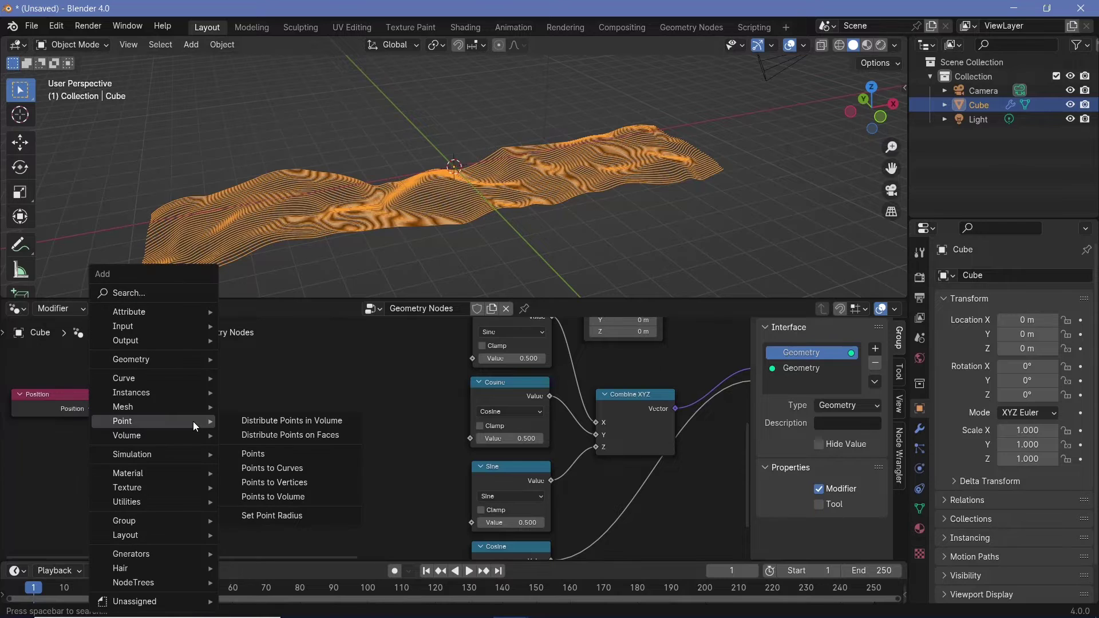
type("sapa")
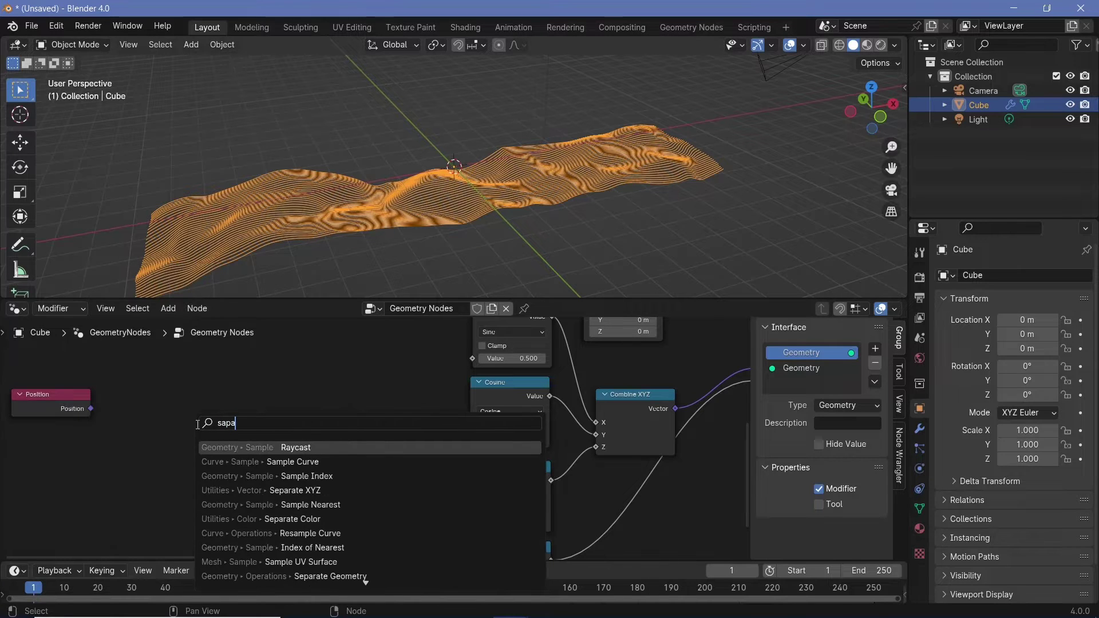
type("rate")
key("Return")
left_click(168, 386)
left_click_drag(90, 408, 170, 437)
Link Separate XYZ's X to the first Sine and Cosine nodes and its Y to the second Sine and Cosine nodes
middle_click_drag(354, 422, 240, 474)
left_click_drag(134, 450, 343, 412)
left_click_drag(130, 454, 366, 490)
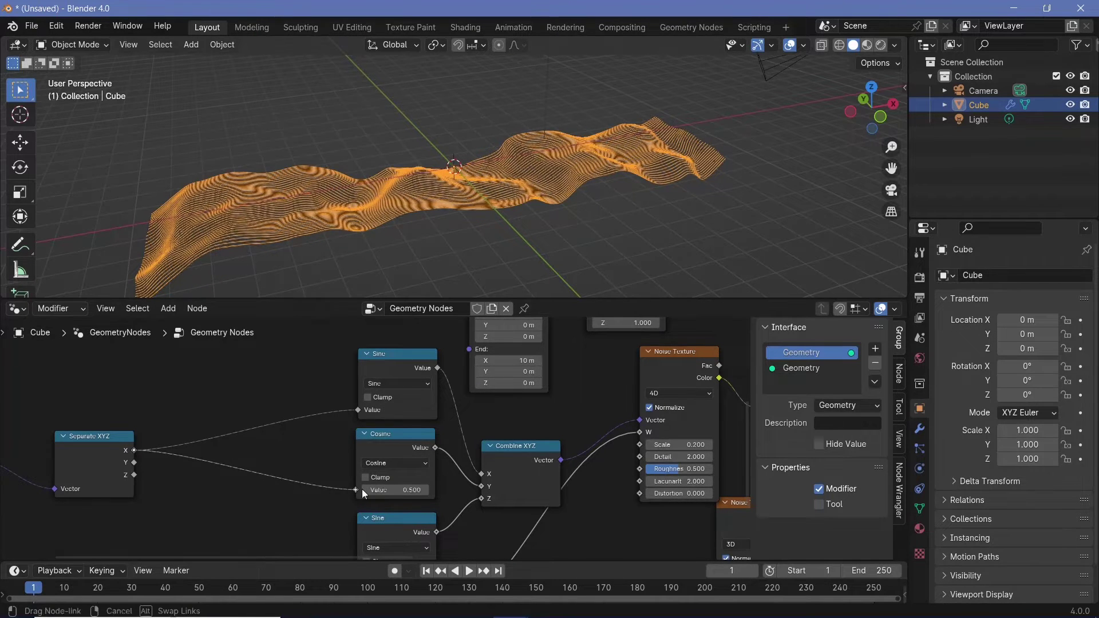
middle_click_drag(142, 470, 164, 366)
left_click_drag(156, 358, 379, 470)
left_click_drag(156, 360, 377, 511)
Move the Position node further from Separate XYZ and insert a Vector Math Add node on the link between them
middle_click_drag(547, 211, 520, 177)
middle_click_drag(588, 181, 207, 176)
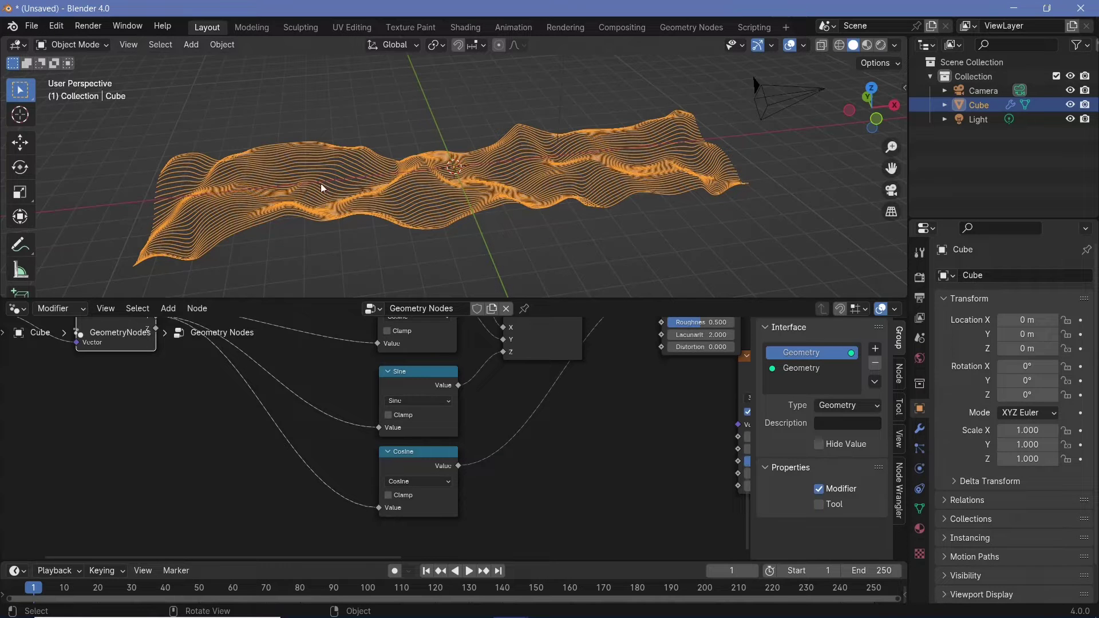
key("Home")
left_click_drag(342, 415, 215, 417)
middle_click_drag(321, 434, 422, 435)
key("shift+a")
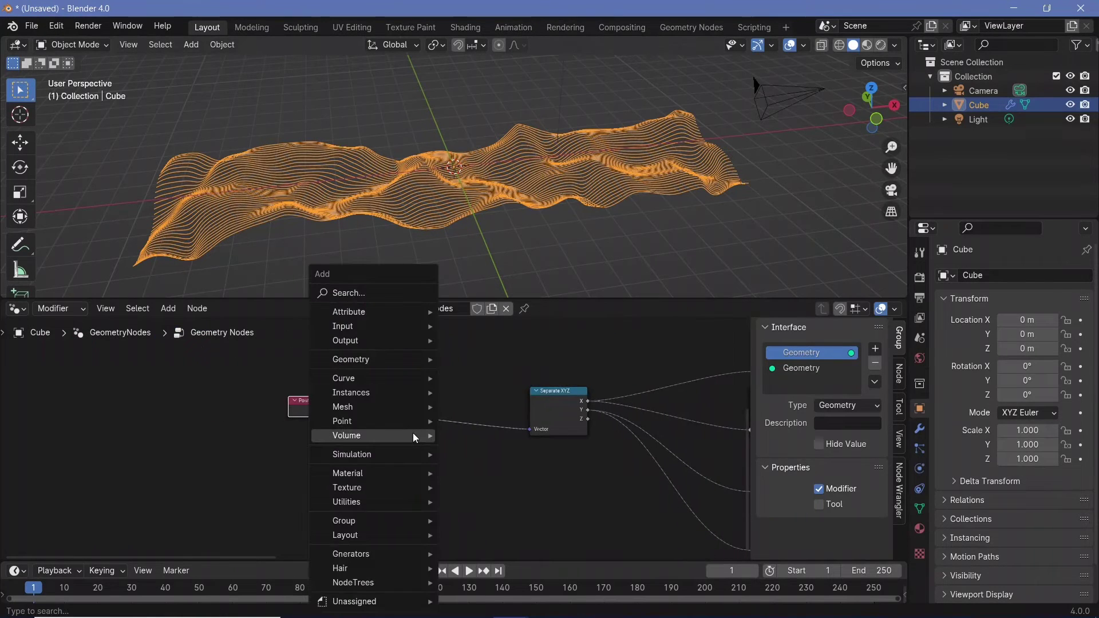
mouse_move(413, 436)
type("vec")
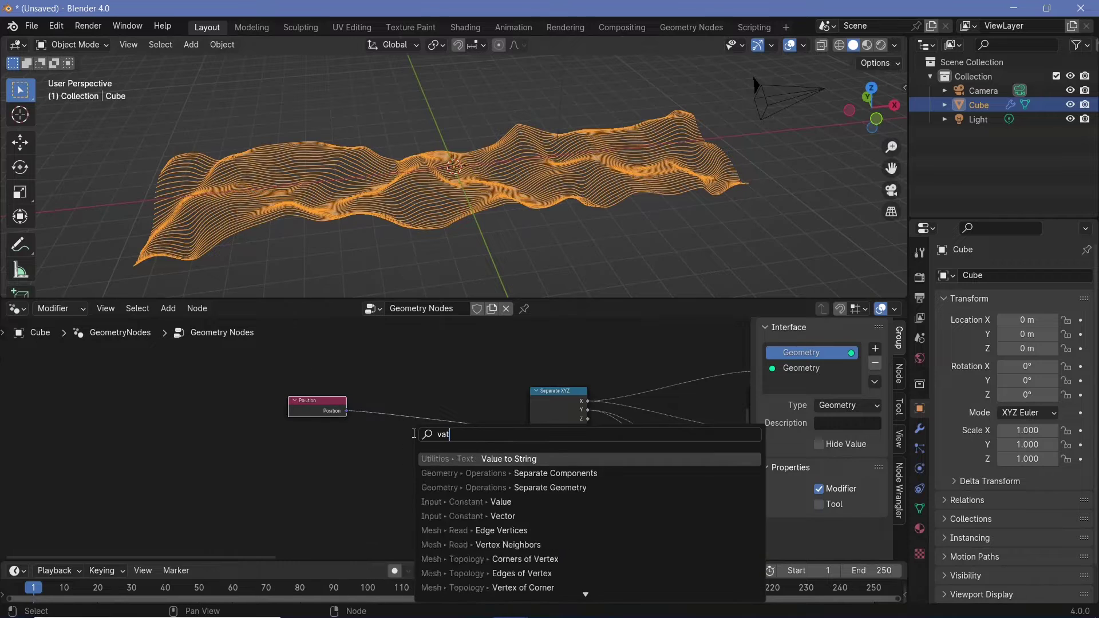
key("Return")
left_click(418, 408)
Set the X value of the Add node between Position and Separate XYZ to 2*pi (6.283)
scroll(374, 437, "up", 2)
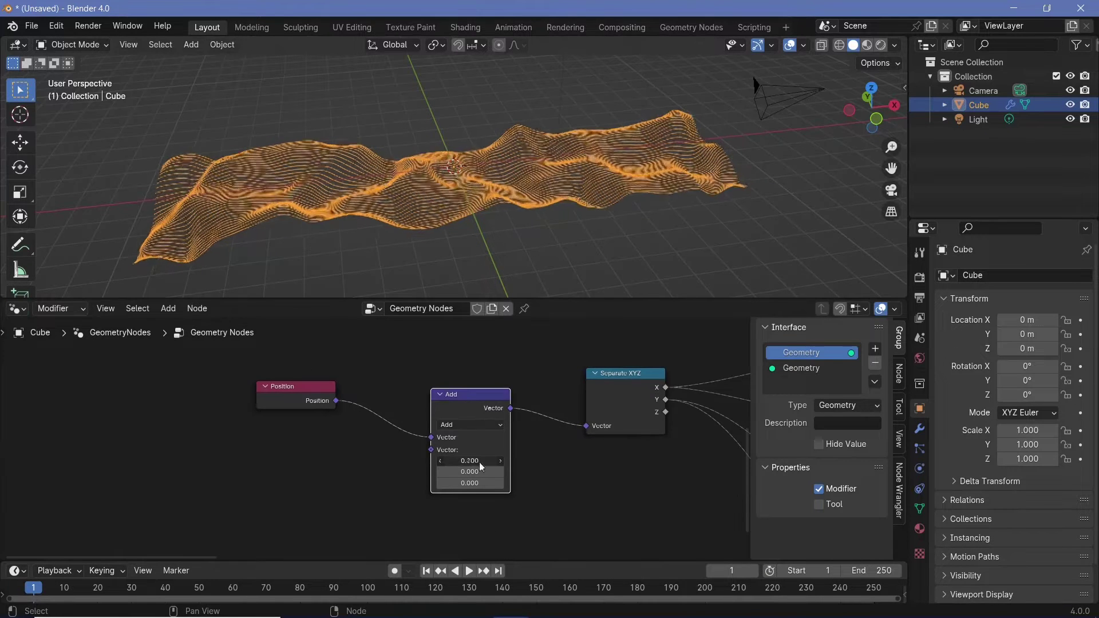
left_click(480, 462)
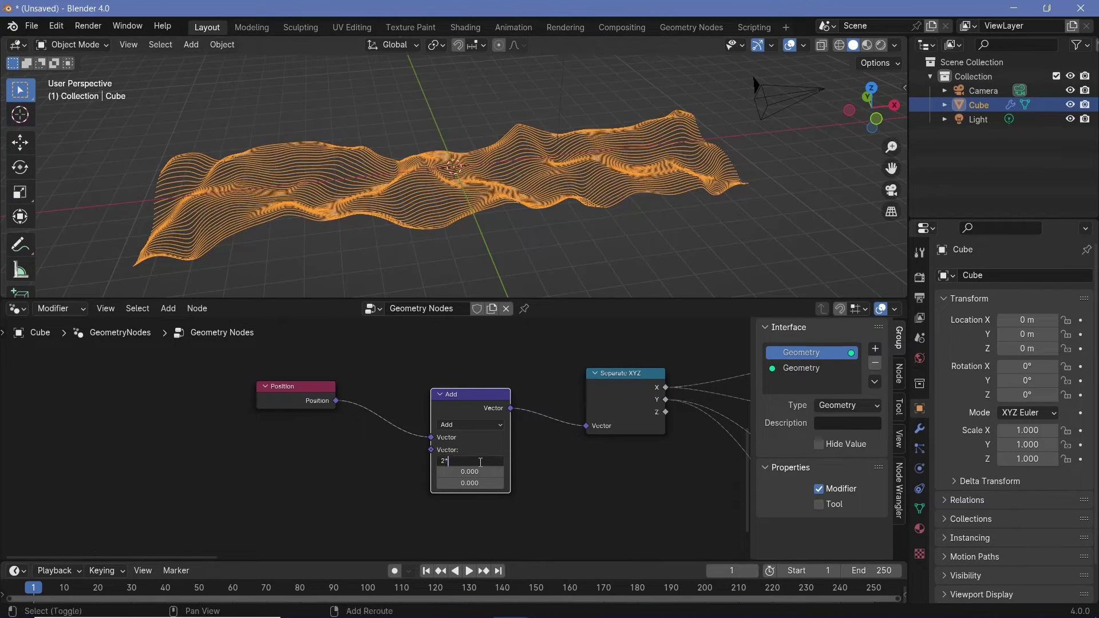
key("Return")
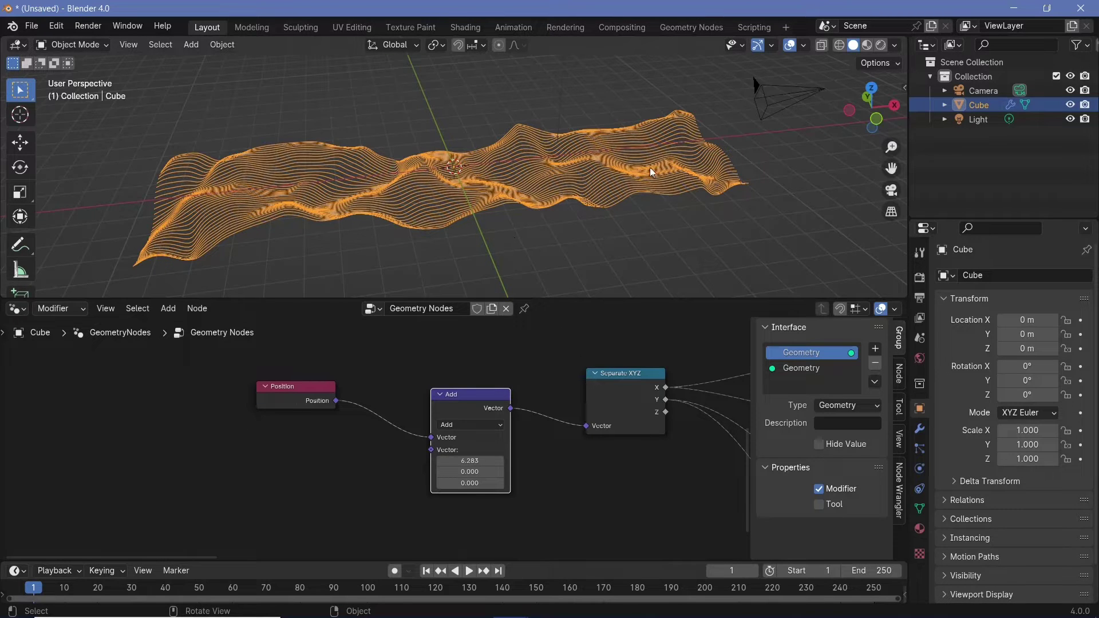
Try other X offsets on the Add node, including 0, and restore the value to 6.283
left_click_drag(469, 461, 489, 461)
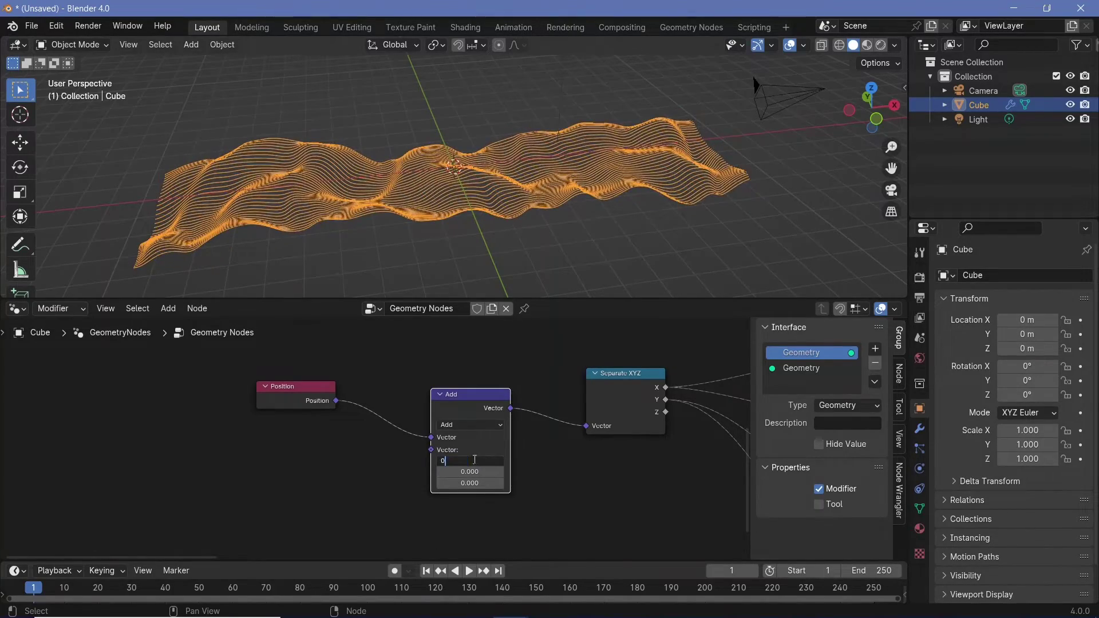
key("Return")
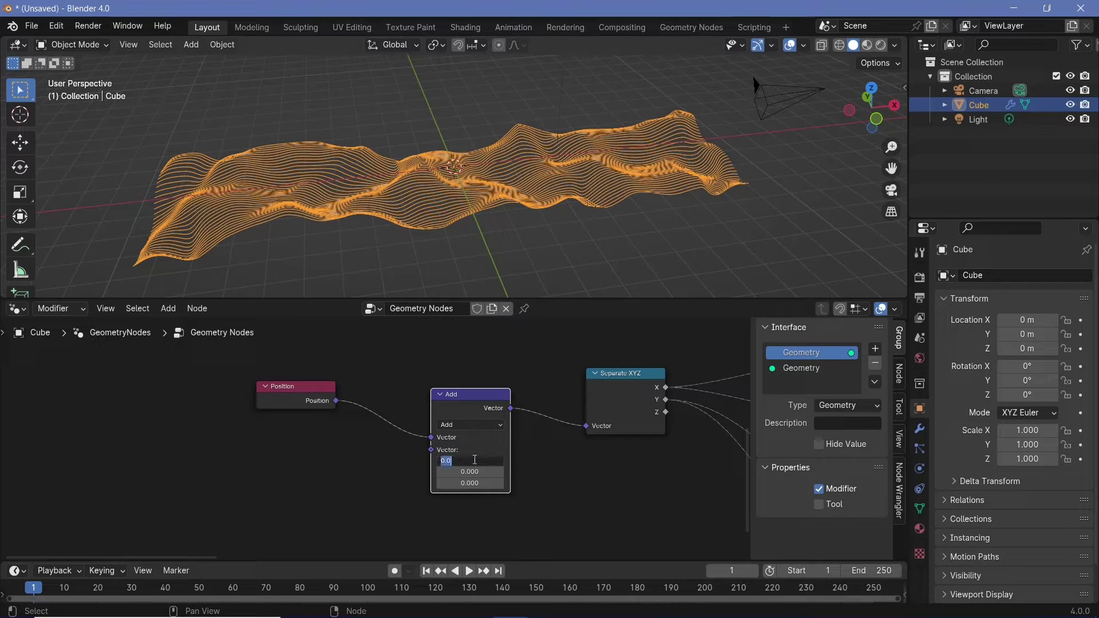
key("Return")
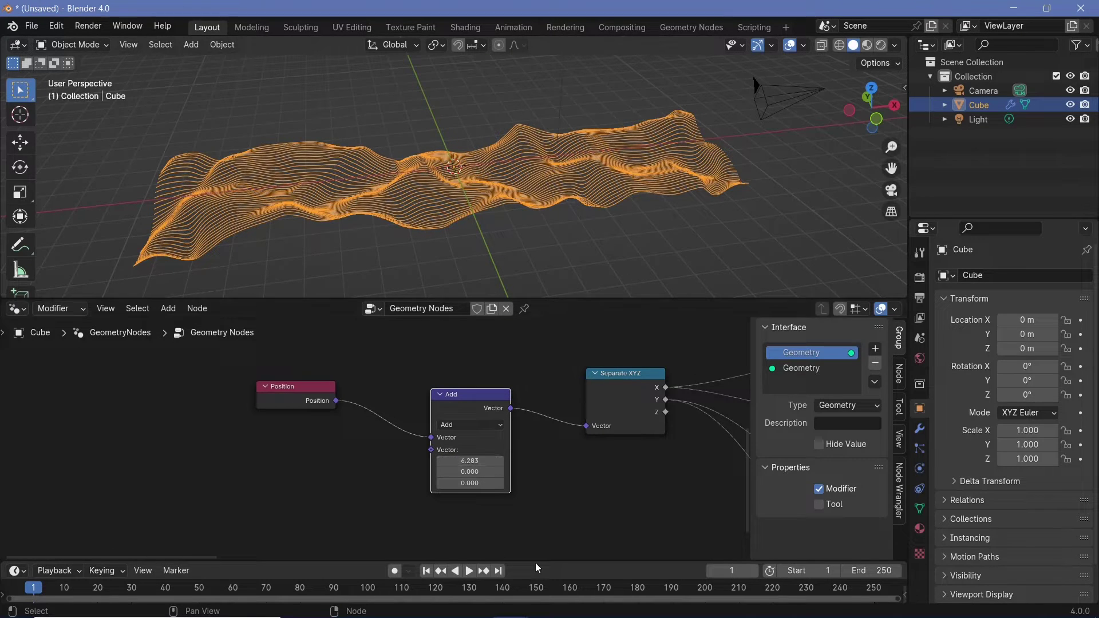
Enlarge the timeline area and set the output to 200% resolution scale, 60 fps and an end frame of 300
mouse_move(535, 562)
left_mouse_down()
mouse_move(535, 513)
mouse_move(535, 540)
left_mouse_up()
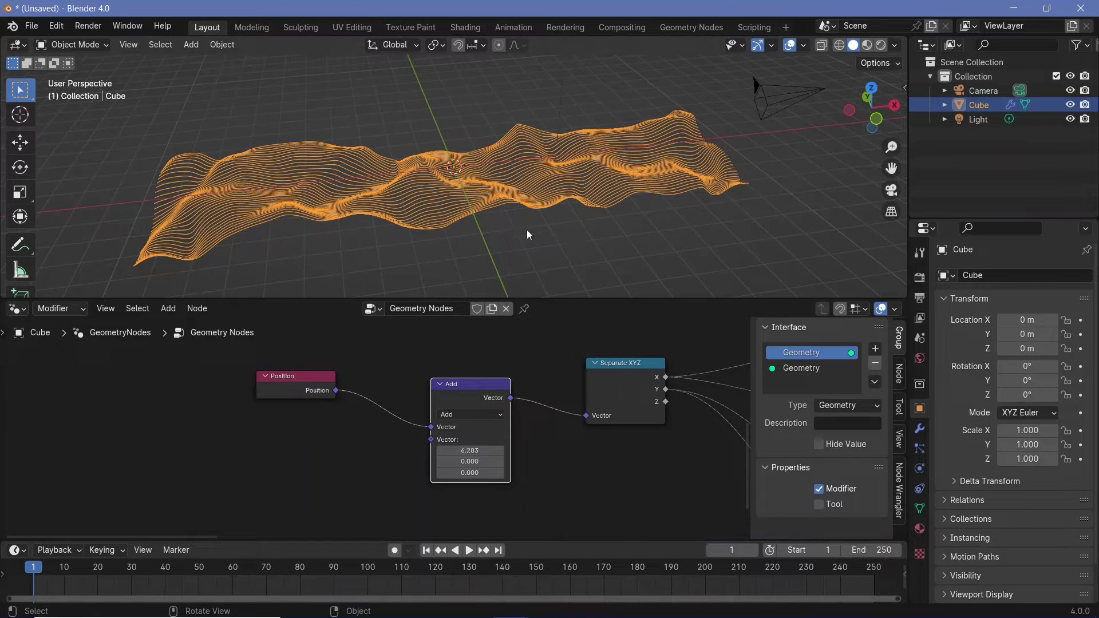
left_click(919, 303)
left_click(1036, 324)
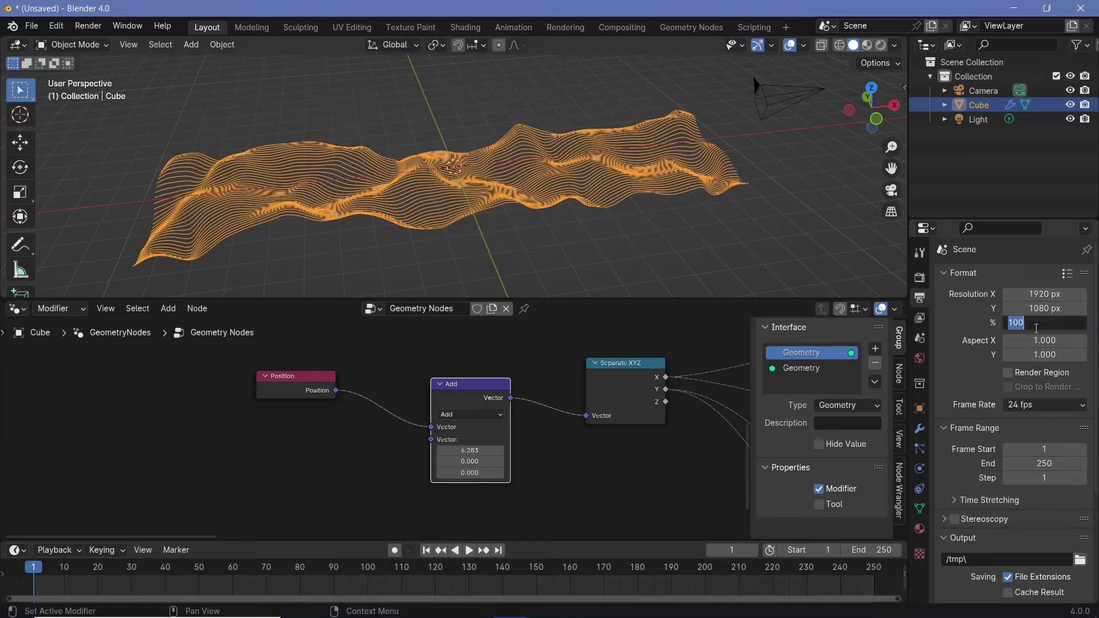
left_click(1039, 407)
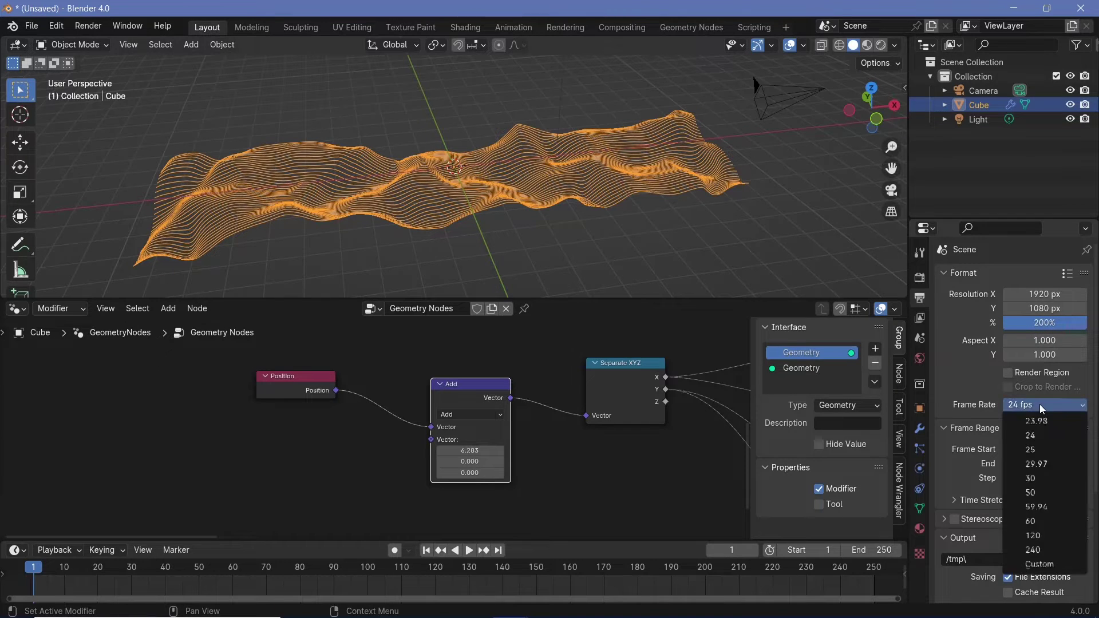
left_click(1039, 524)
left_click(1044, 462)
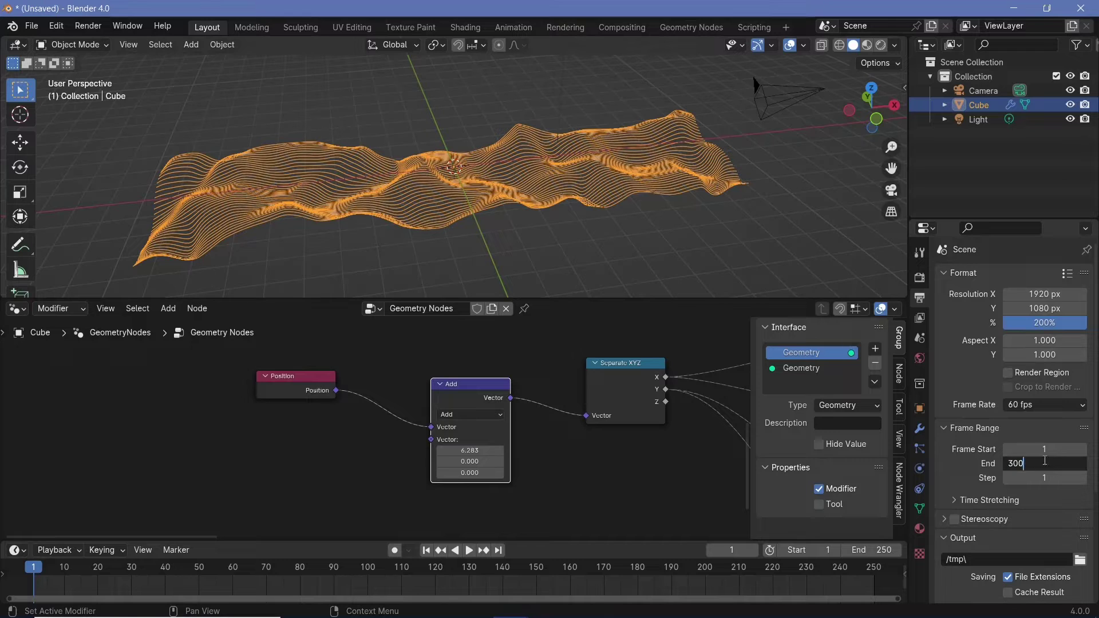
key("Return")
Set the render output path to // and the file format to FFmpeg Video
scroll(995, 443, "down", 5)
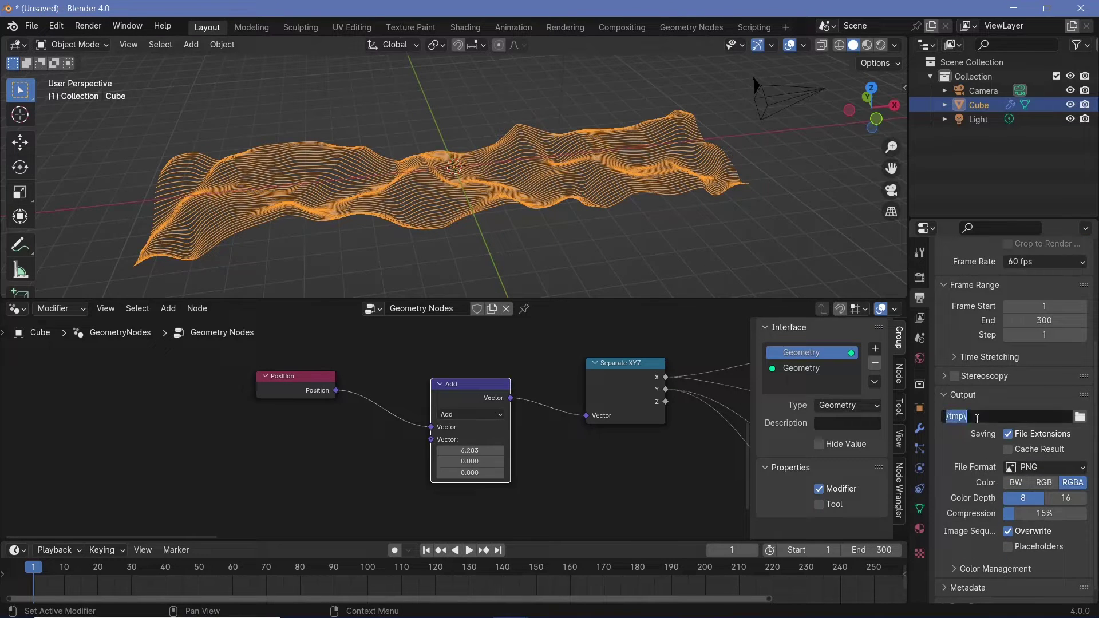
type("//")
key("Return")
left_click(1017, 469)
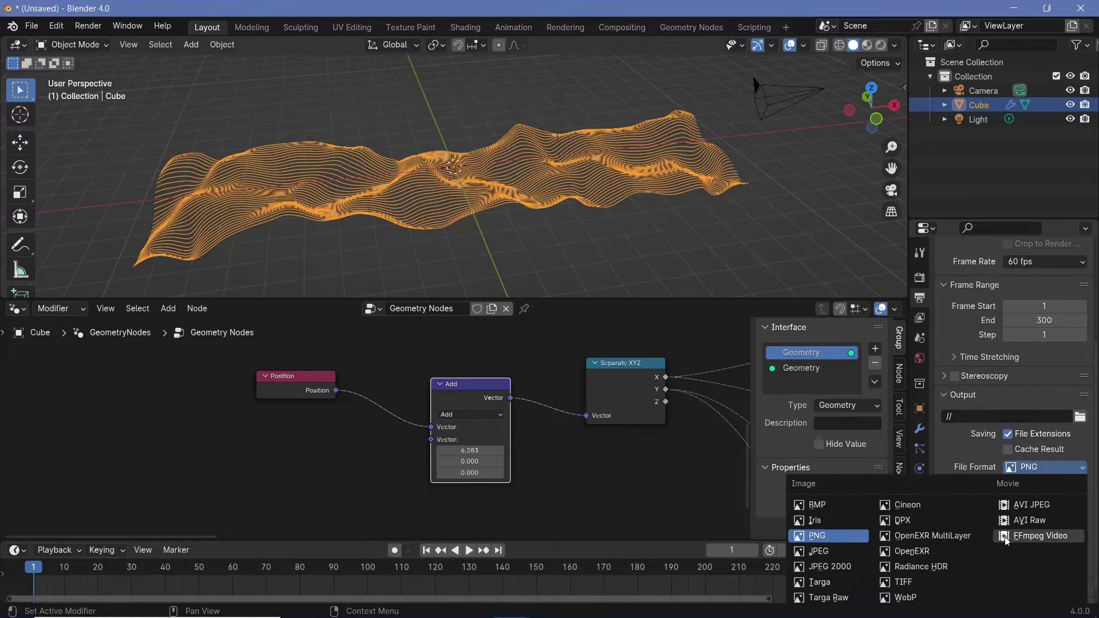
left_click(1005, 540)
Set the video encoding container to MPEG-4 and the output quality to Perceptually Lossless
scroll(1007, 515, "down", 5)
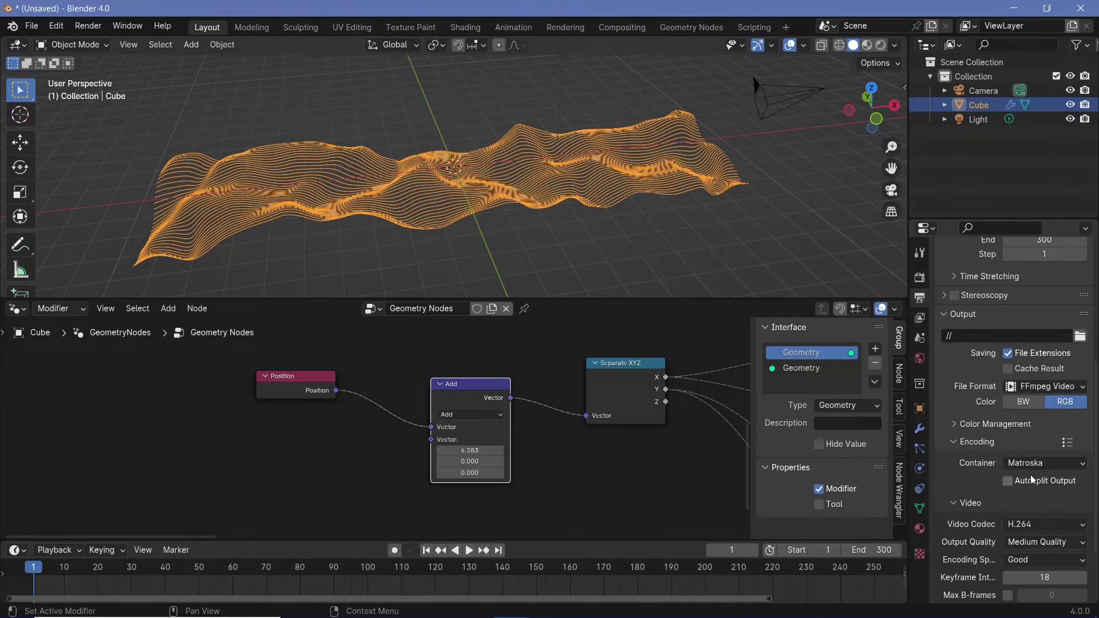
left_click(1030, 462)
left_click(1038, 461)
left_click(1045, 540)
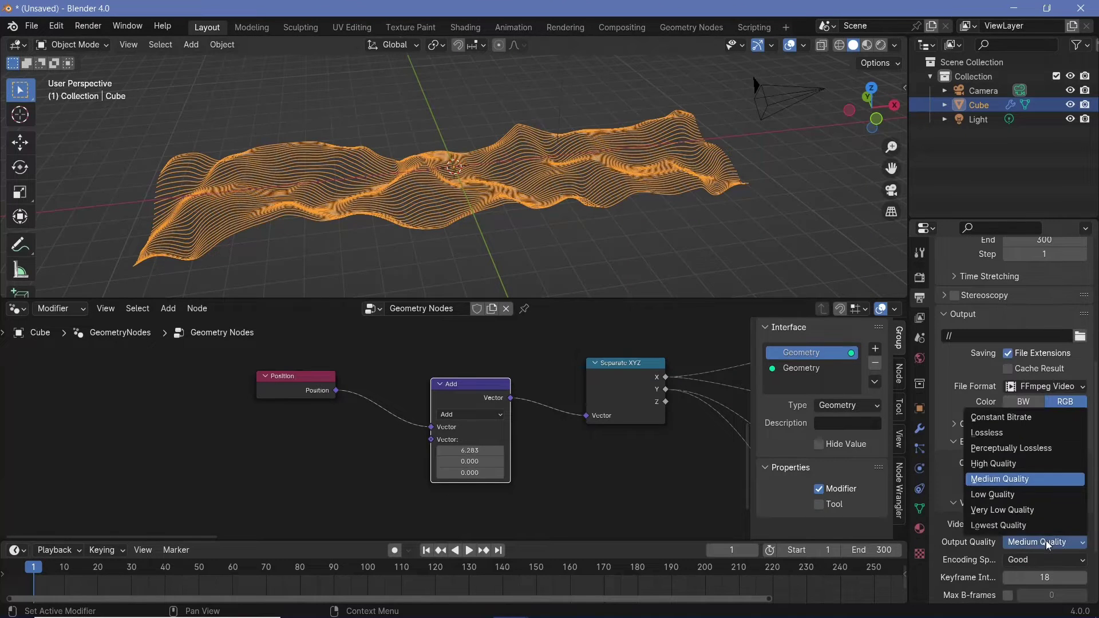
left_click(1024, 447)
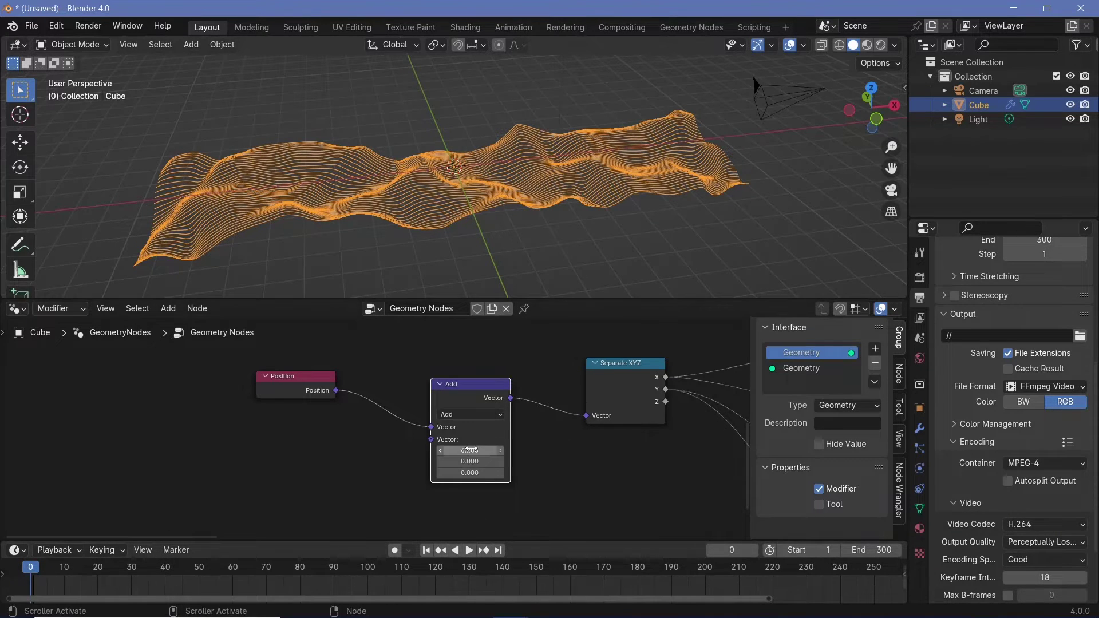
Keyframe the Add node's vector at frame 0 with X at 6.283 and at frame 300 with X set to 0
left_click(493, 449)
key("i")
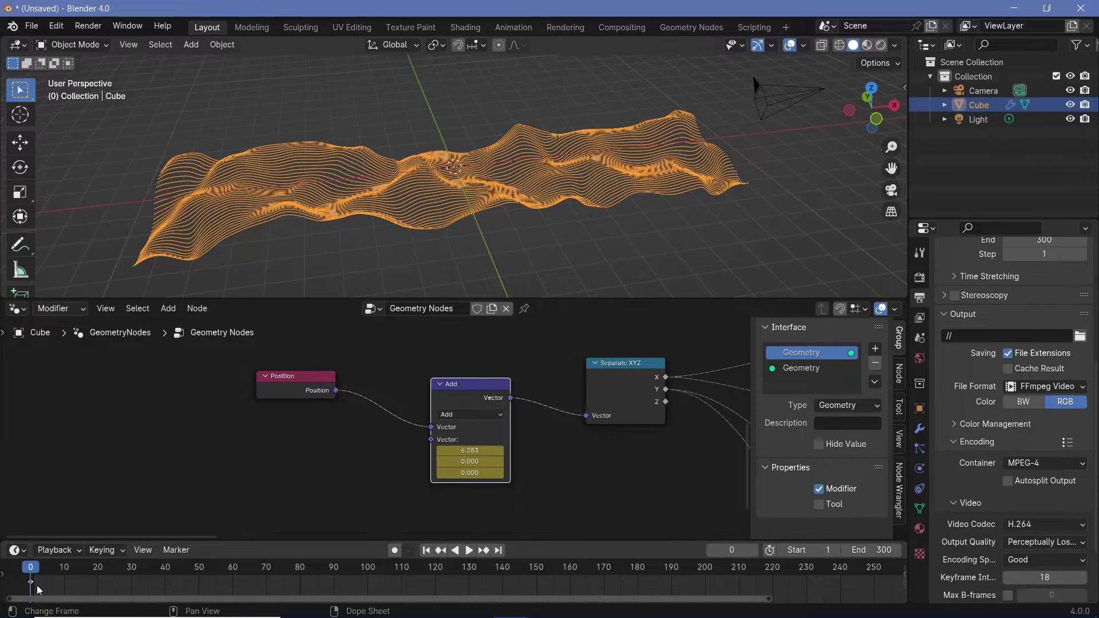
scroll(493, 458, "up", 2)
scroll(514, 583, "down", 3)
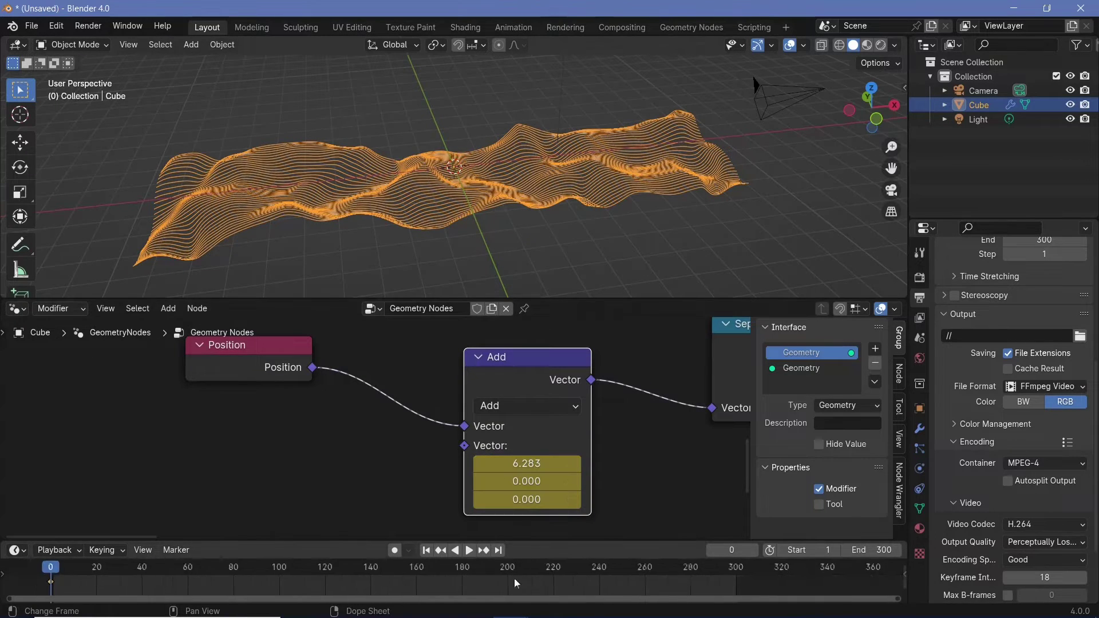
left_click(735, 577)
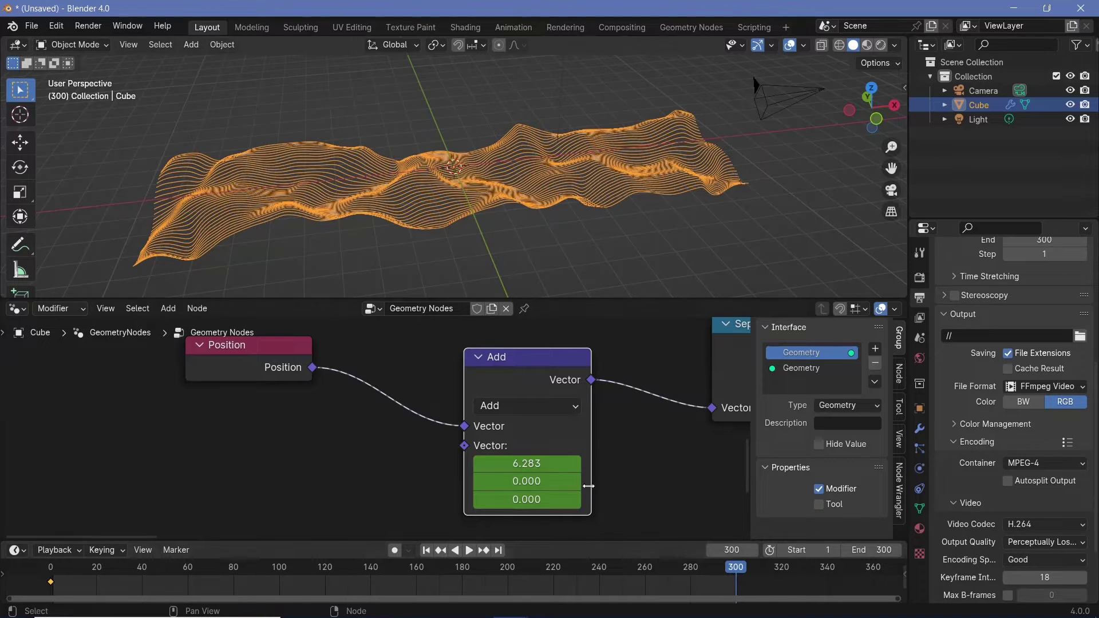
left_click(527, 463)
type("o")
key("Return")
key("i")
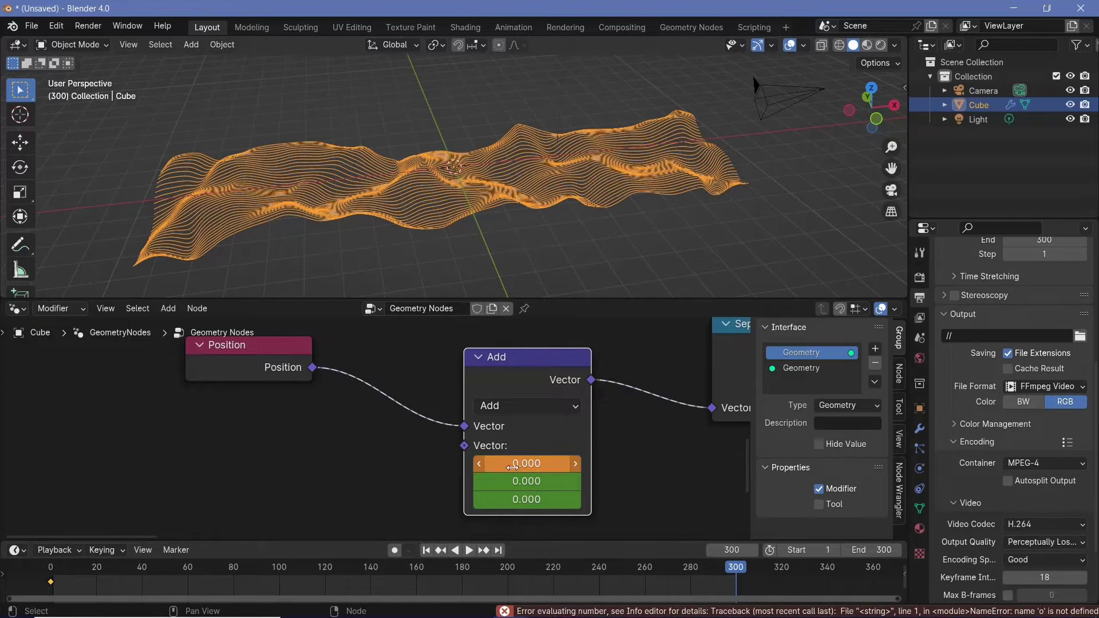
Play the keyframed wave animation and stop it to check the motion
scroll(484, 577, "down", 2)
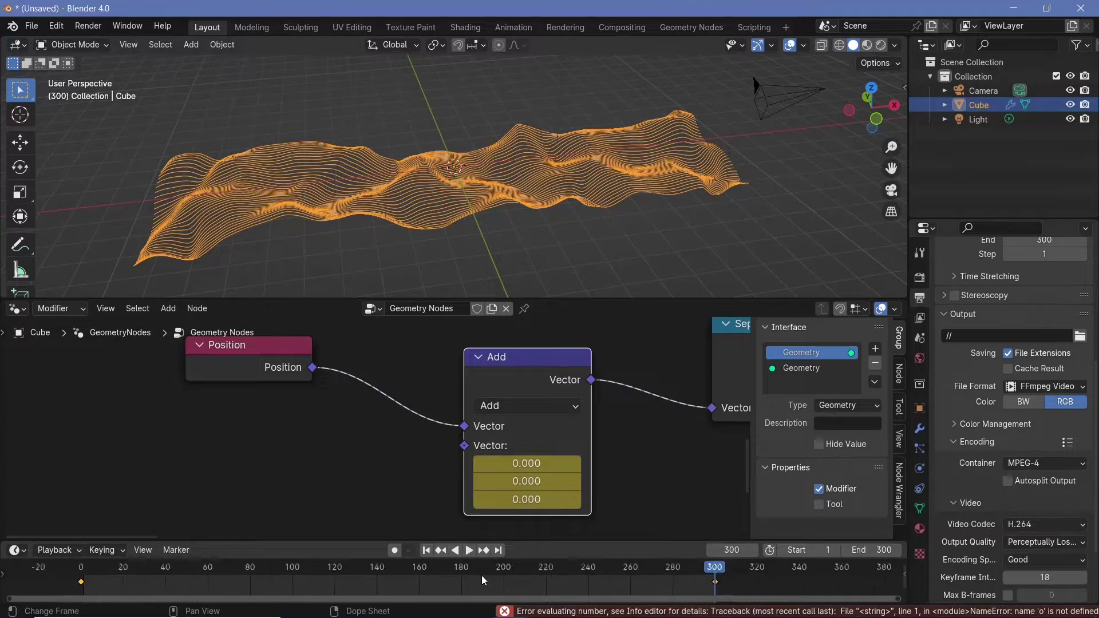
key("space")
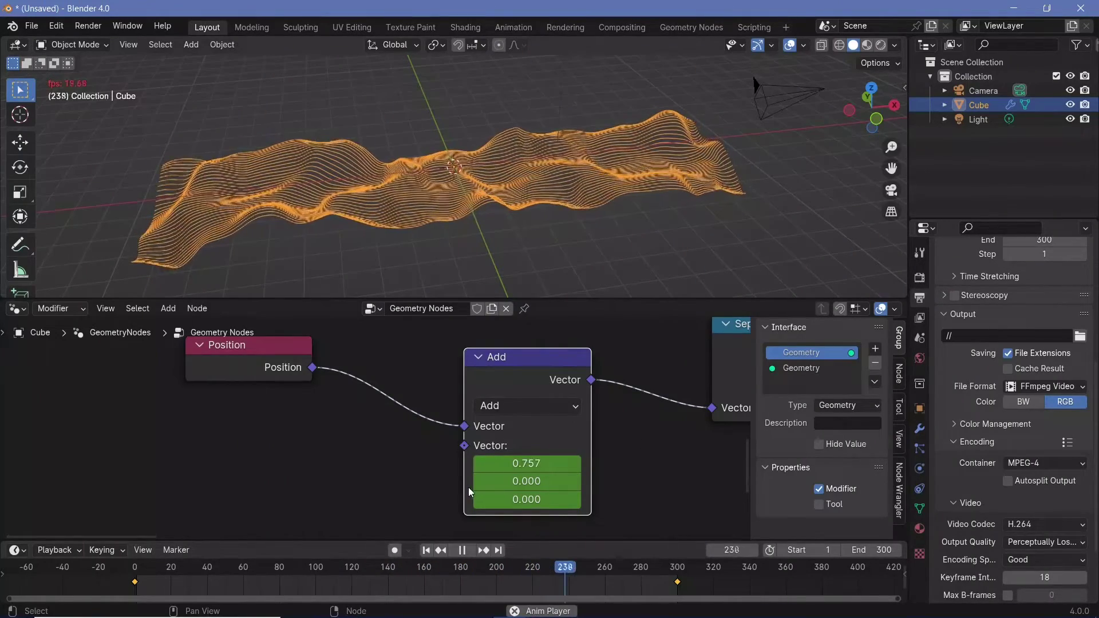
key("space")
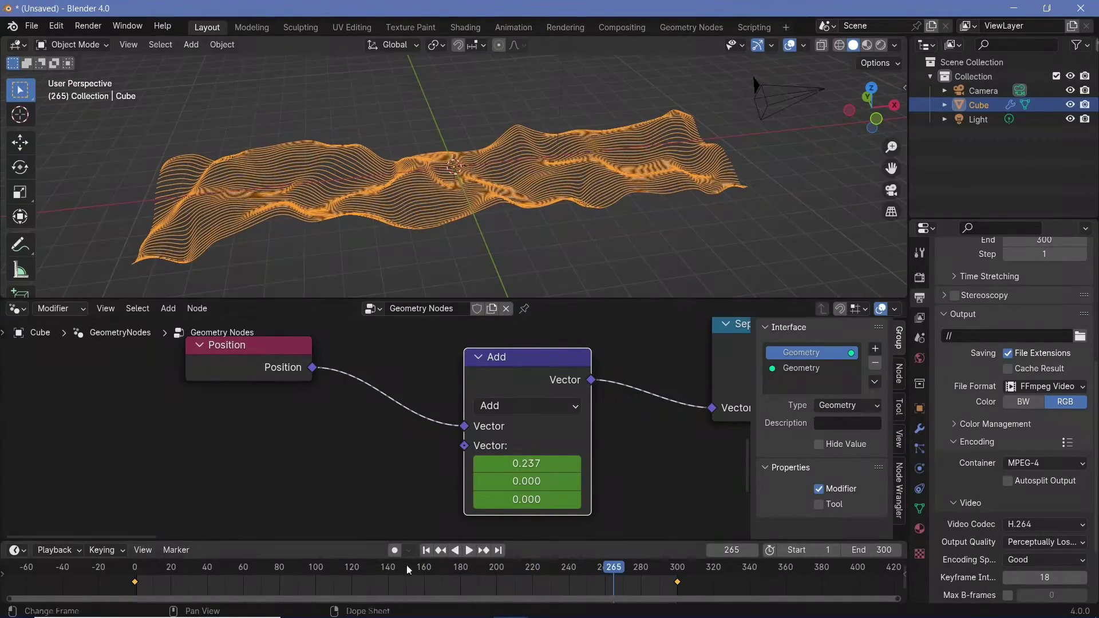
Set the keyframe interpolation to Linear and play the animation from a lower viewing angle
key("t")
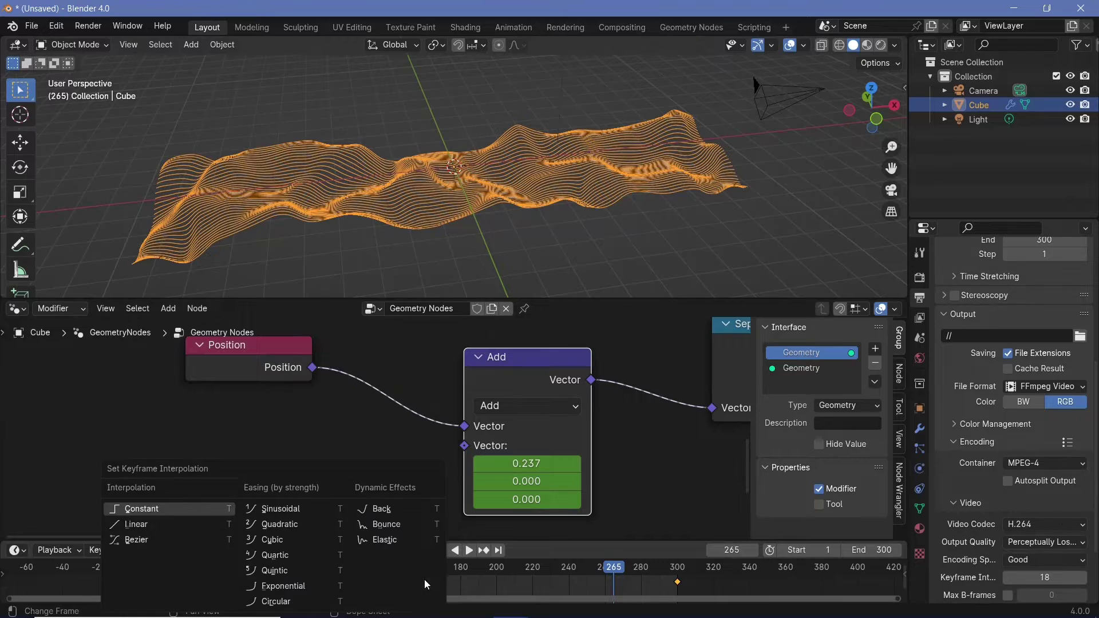
left_click(175, 526)
key("space")
middle_click_drag(730, 186, 617, 184)
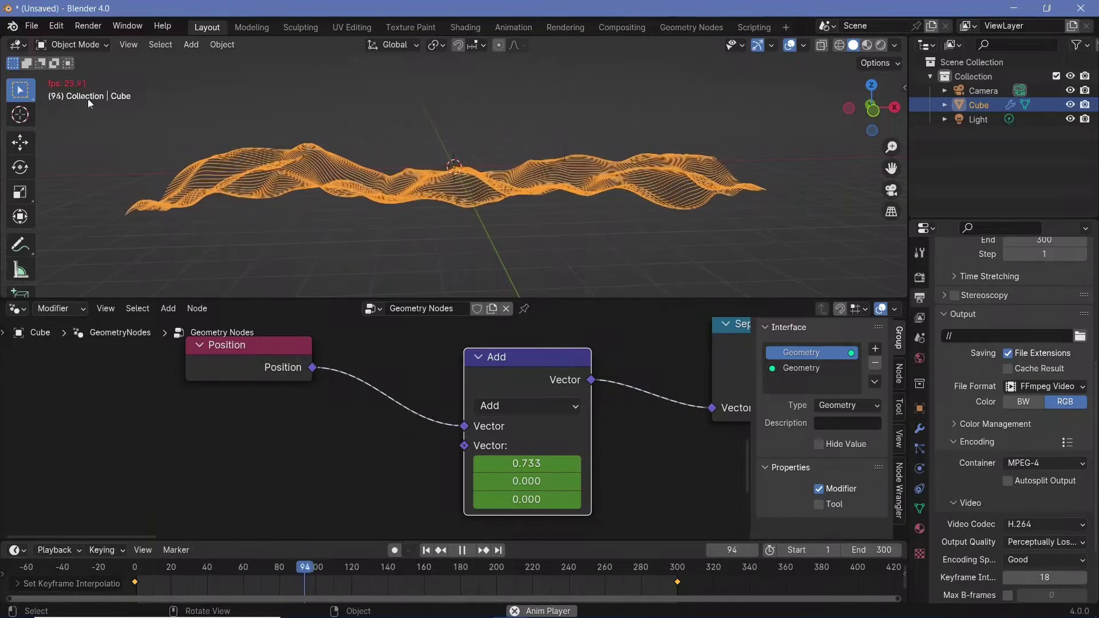
Set the playback sync mode to Frame Dropping
left_click(62, 550)
left_click(123, 272)
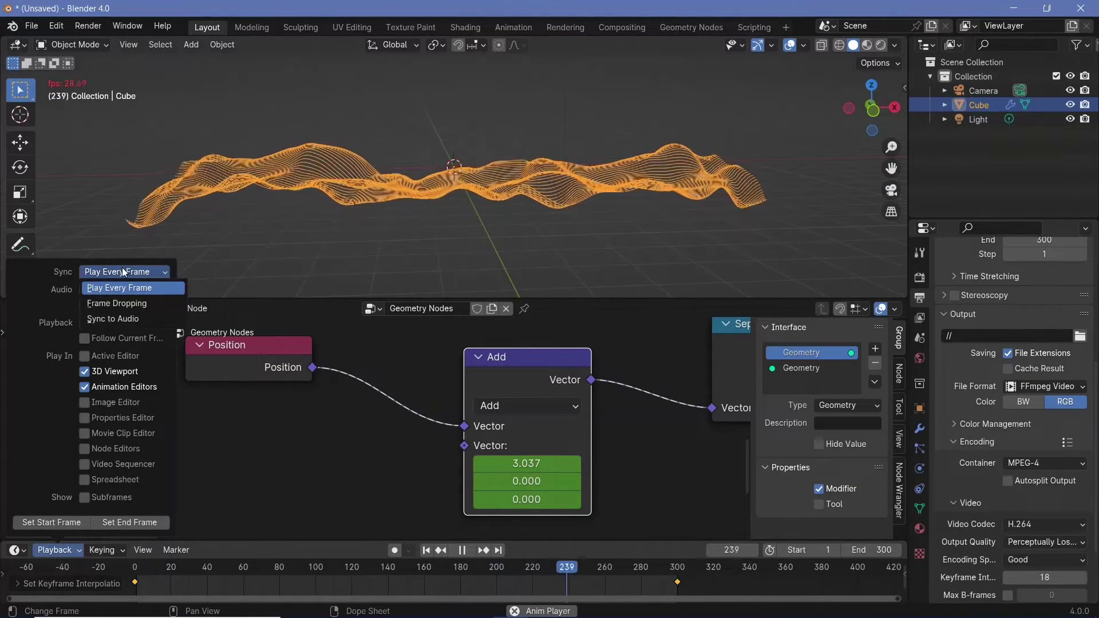
left_click(119, 304)
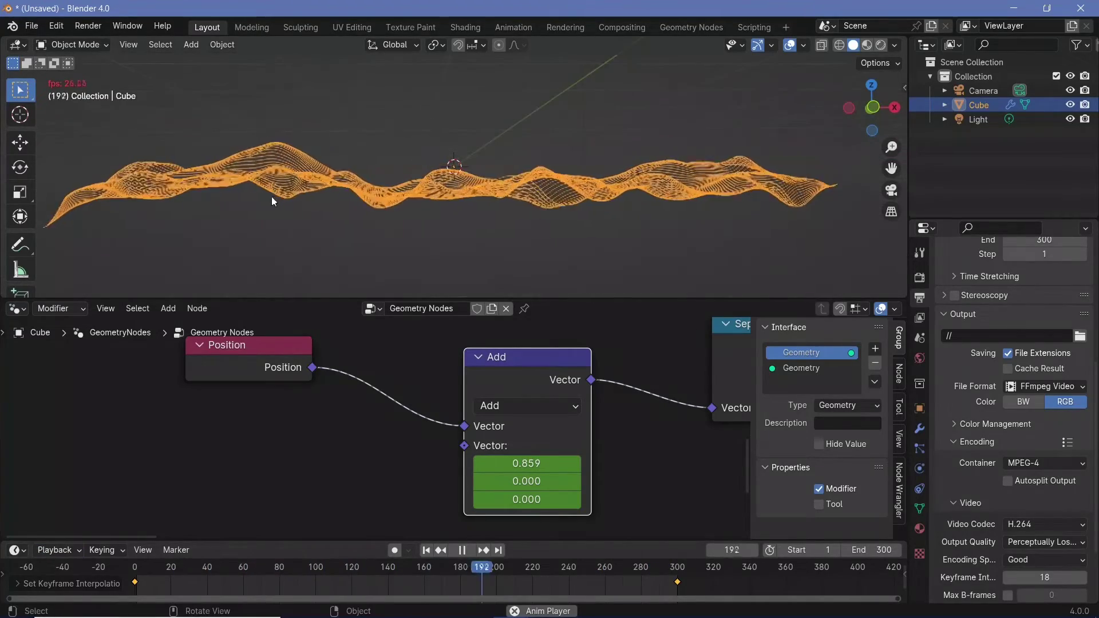
Stop playback and set the Multiply node between Subtract and Combine XYZ to 10
scroll(584, 376, "down", 5)
middle_click_drag(691, 358, 154, 456)
key("space")
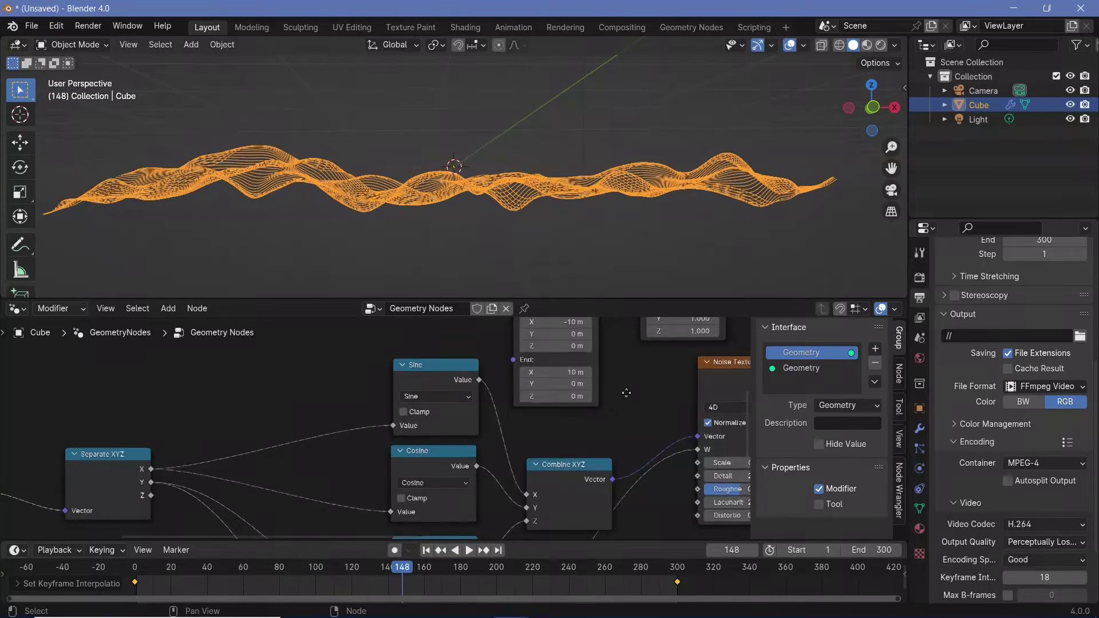
middle_click_drag(726, 331, 554, 424)
middle_click_drag(606, 392, 370, 348)
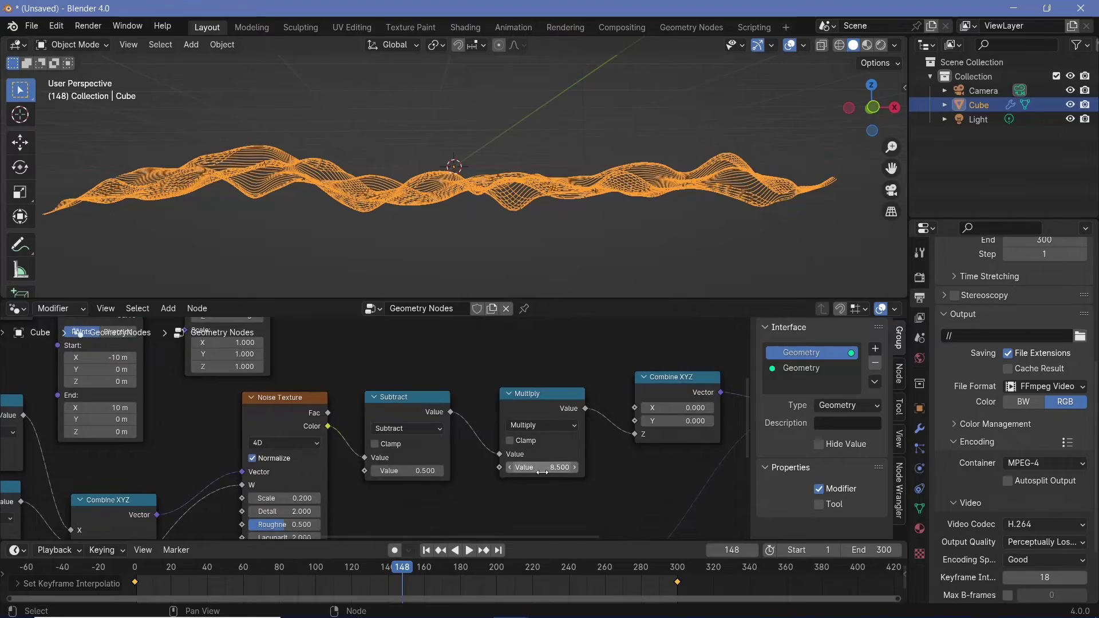
left_click_drag(548, 469, 606, 467)
Play the animation to preview the stronger wave displacement, then stop it and inspect the lines
key("space")
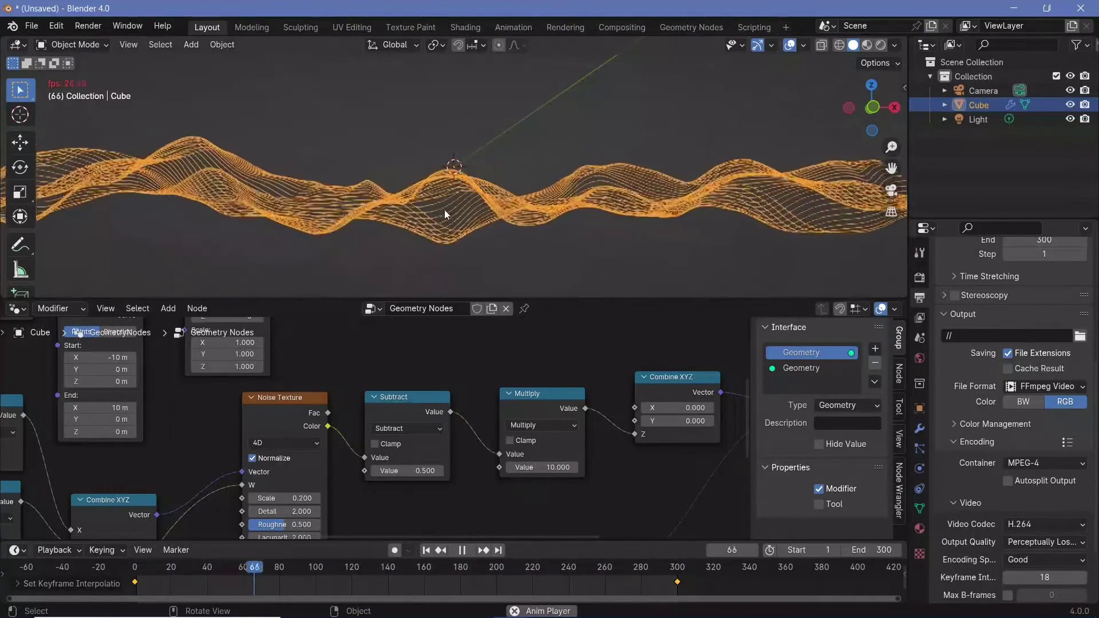
key("space")
middle_click_drag(444, 210, 343, 187)
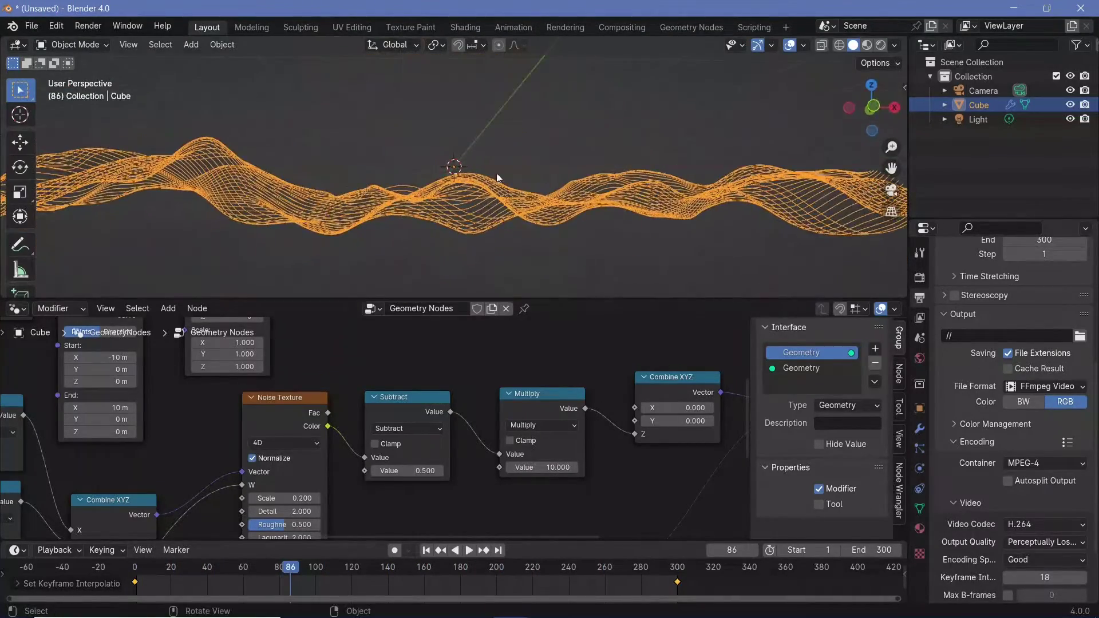
Move Group Output further from Set Position and insert a Curve to Mesh node on the link between them
scroll(536, 460, "down", 5)
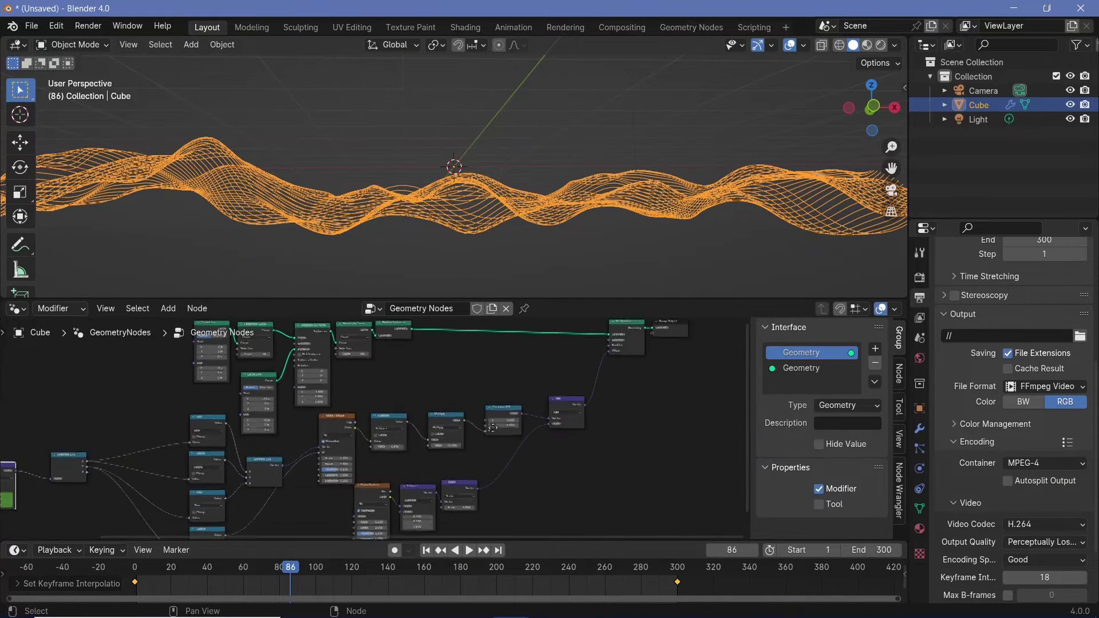
scroll(486, 411, "up", 8)
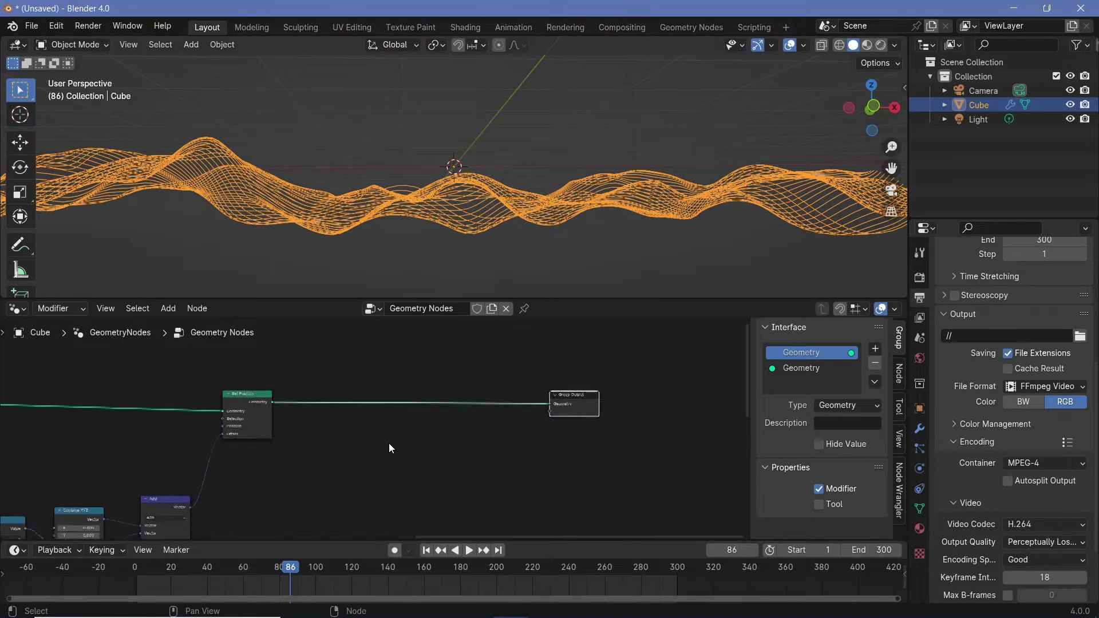
scroll(564, 409, "up", 1)
key("shift+a")
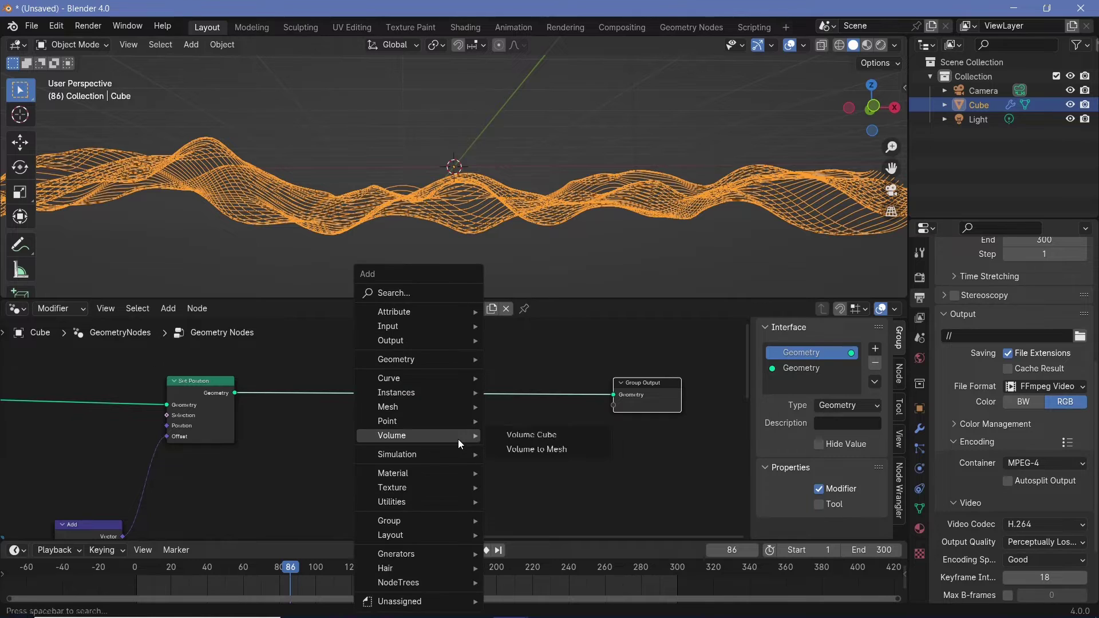
type("curve to me")
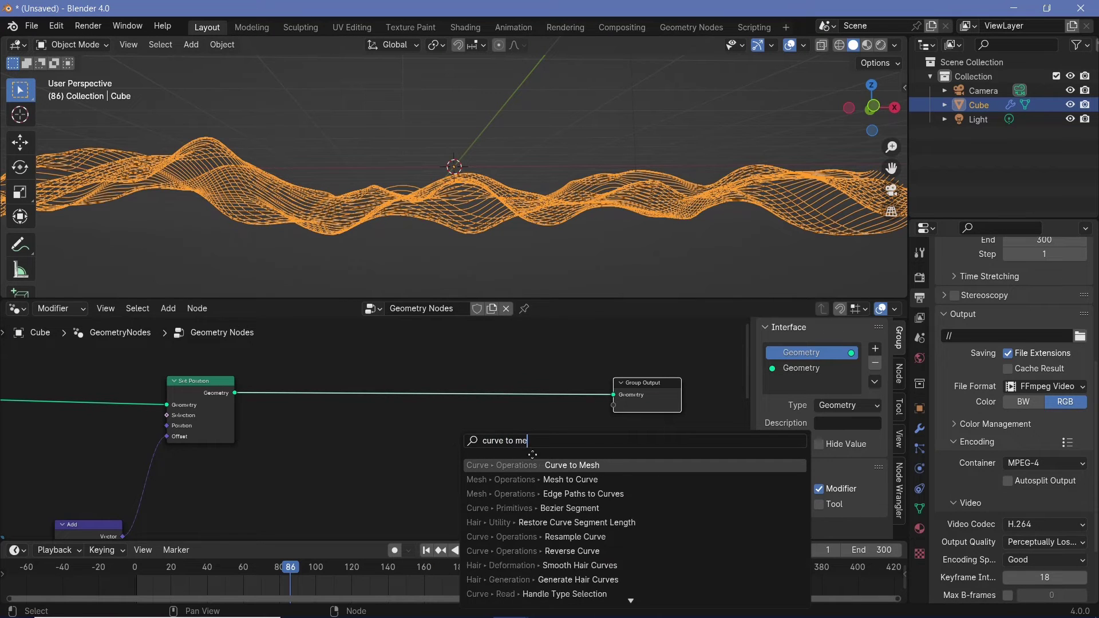
key("Return")
left_click(448, 419)
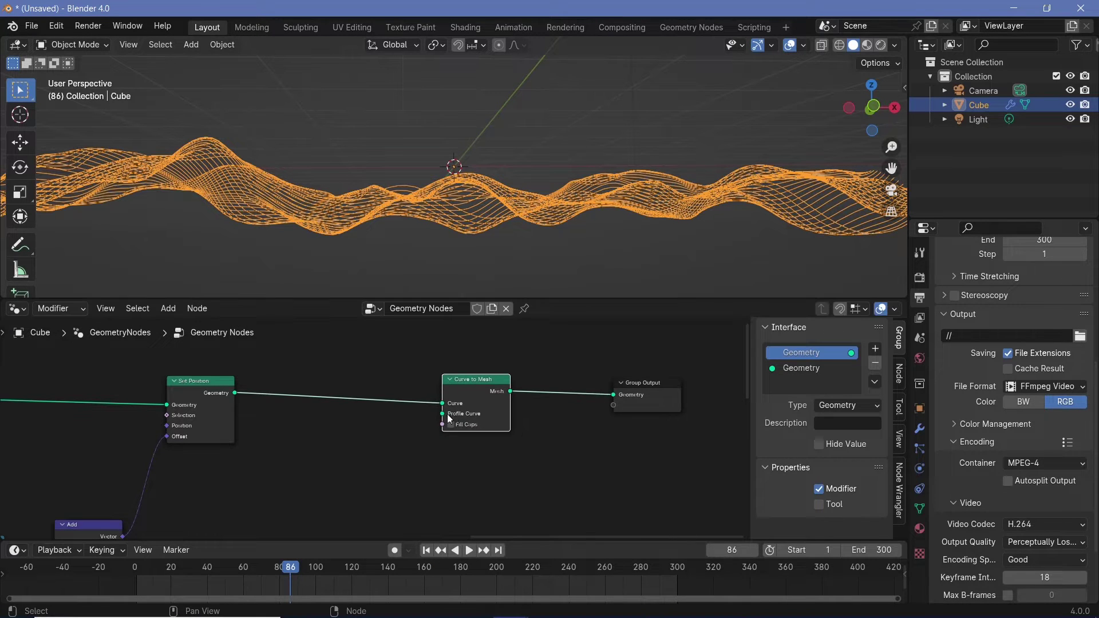
Add a Curve Circle node between Set Position and Curve to Mesh, unconnected, and set its resolution to 10
scroll(446, 427, "up", 2)
key("shift+a")
type("curve ci")
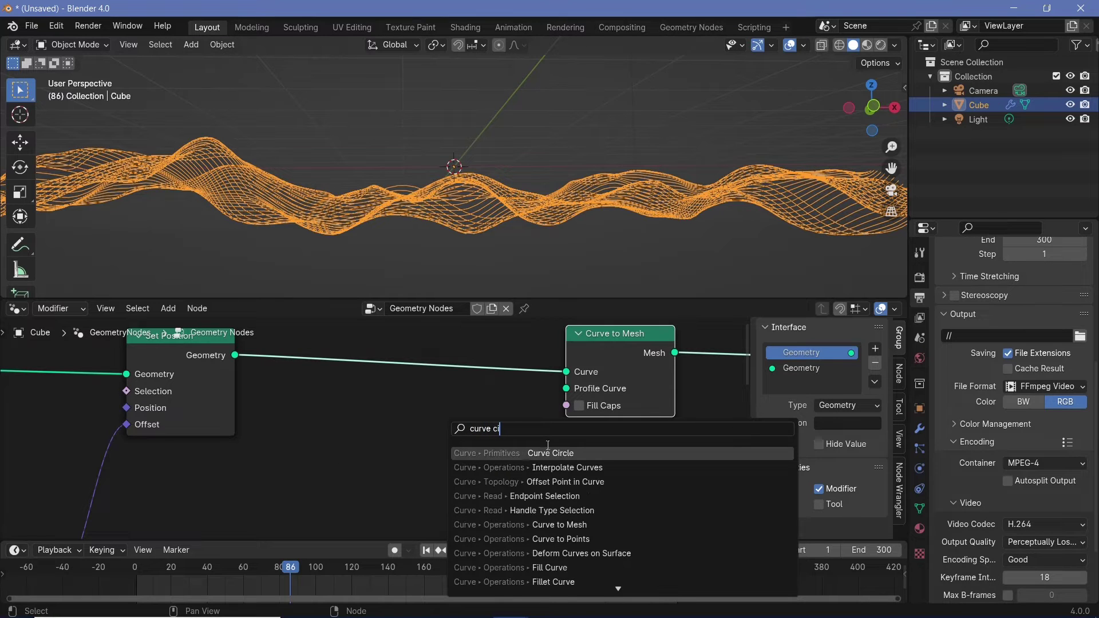
key("Return")
left_click(343, 400)
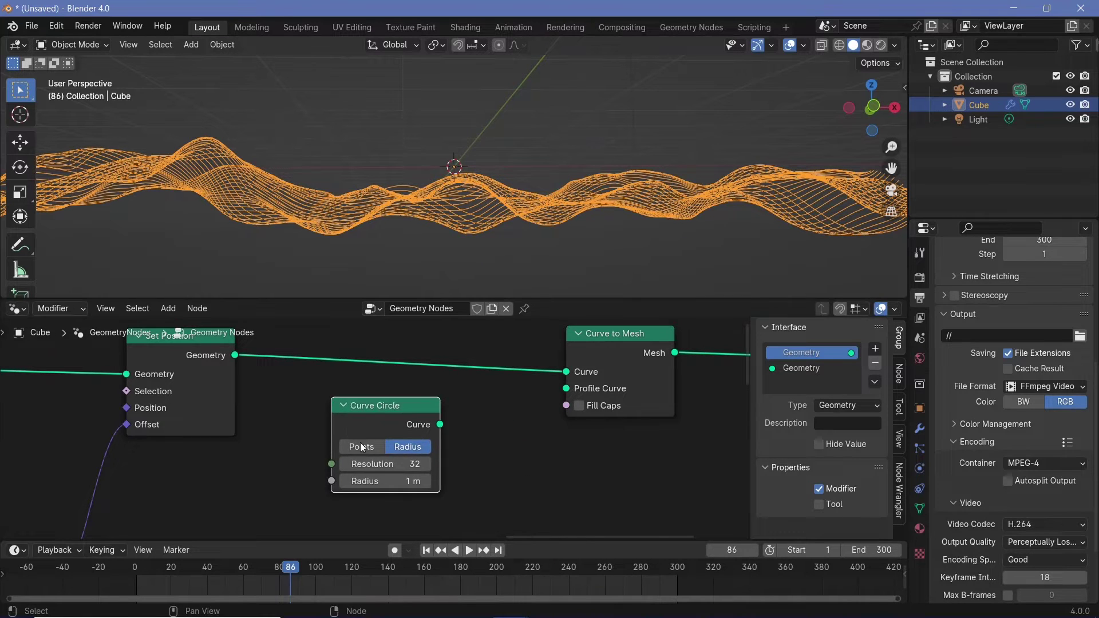
scroll(381, 432, "up", 2)
double_click(392, 474)
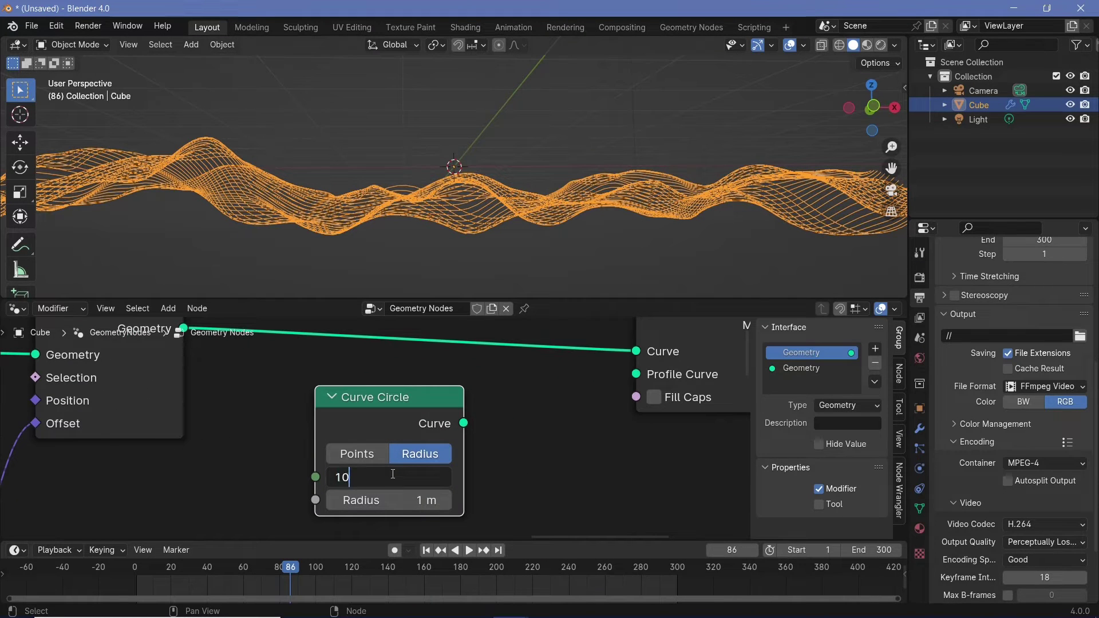
key("Return")
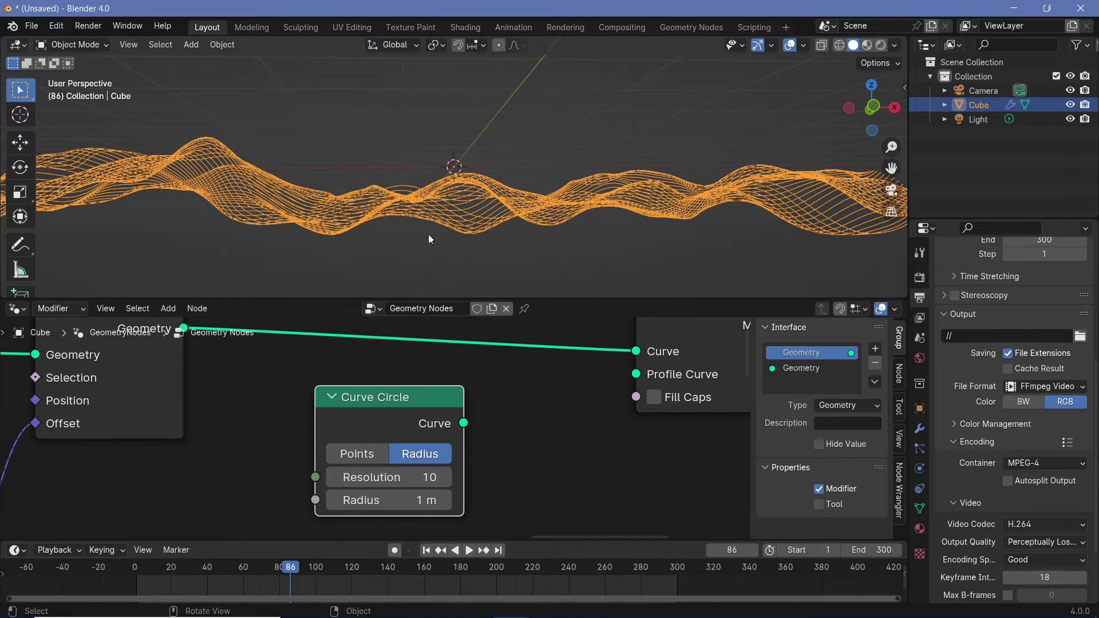
Set the Curve Circle radius to 0.001 m and connect its Curve output to the Profile Curve input of Curve to Mesh
double_click(375, 502)
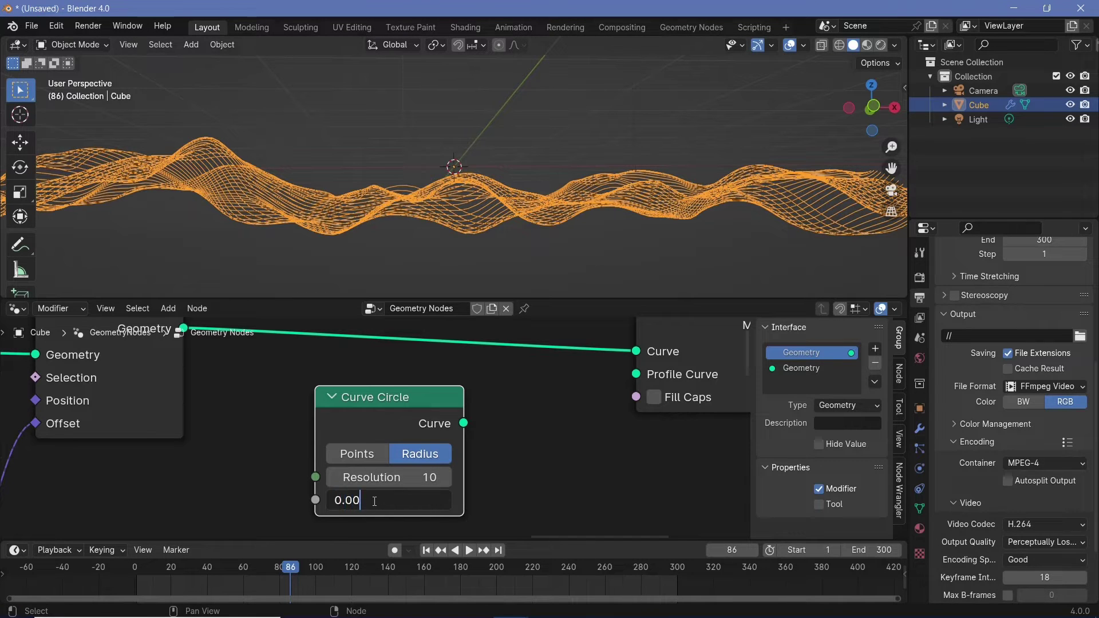
type("0.001")
key("Return")
middle_click_drag(474, 417, 362, 452)
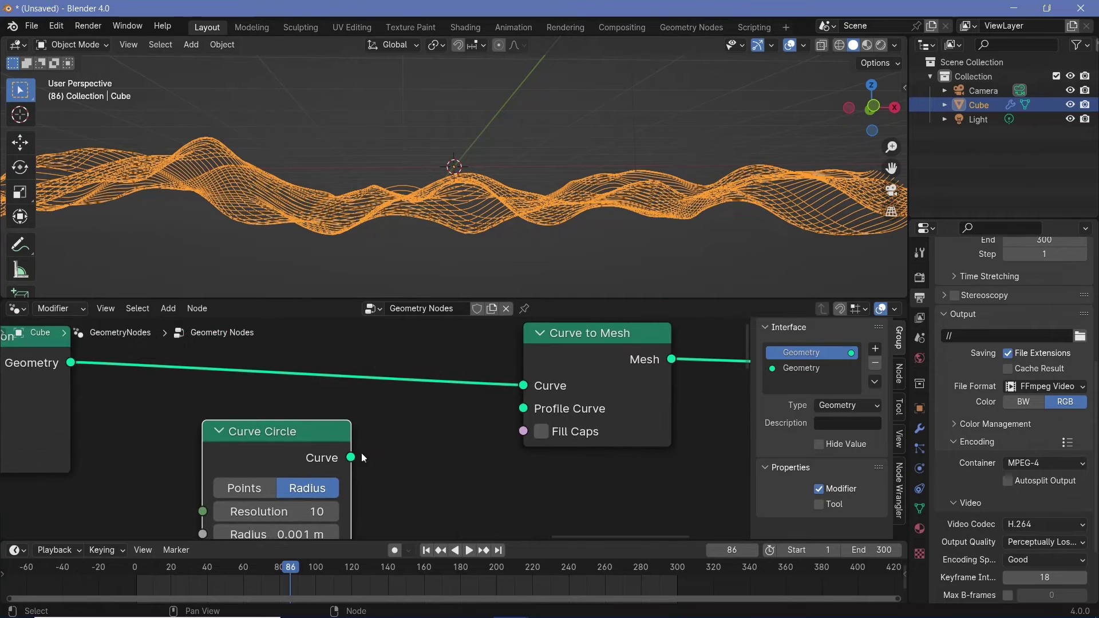
left_click_drag(351, 457, 522, 408)
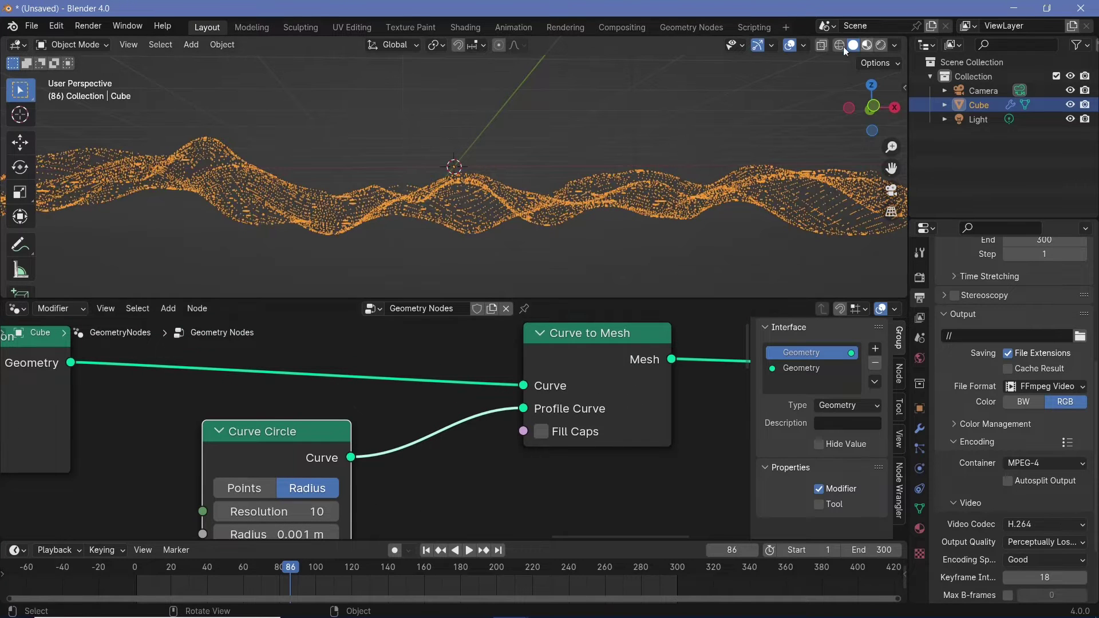
Hide the viewport overlays and set the Curve Circle radius to 0.005 m, checking the thickness of the lines
left_click(790, 45)
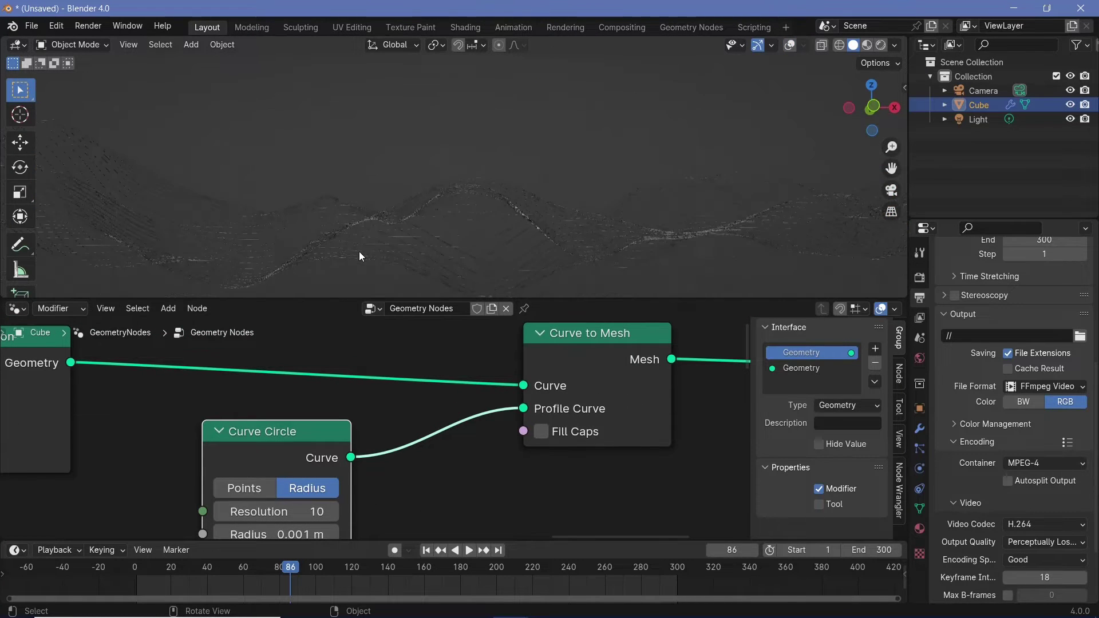
middle_click_drag(363, 459, 447, 395)
scroll(447, 396, "up", 1)
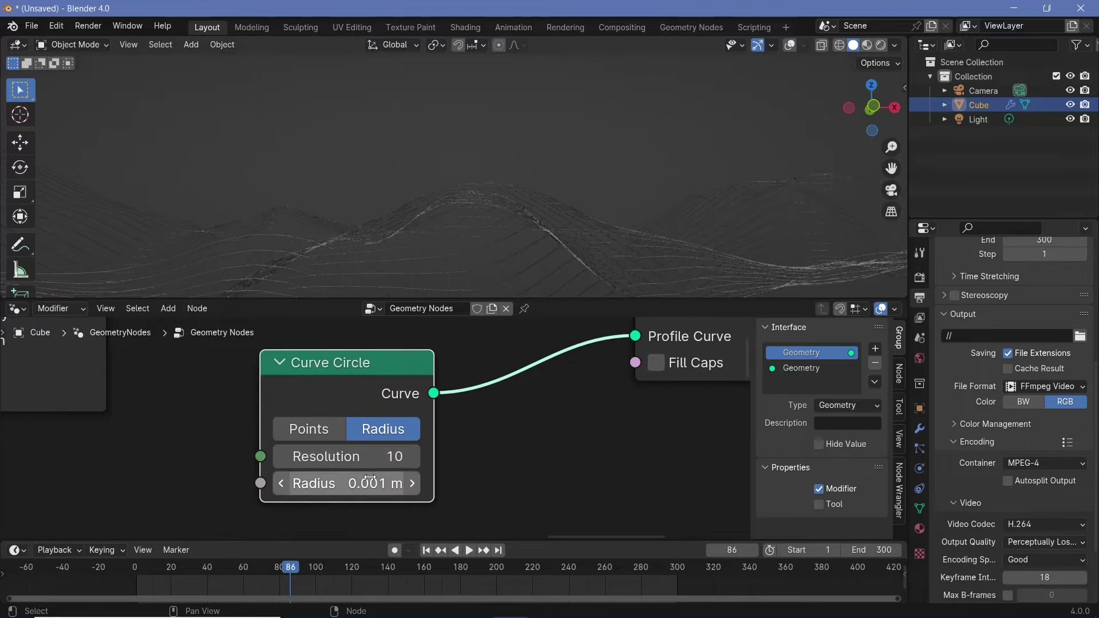
left_click(386, 483)
left_click(304, 485)
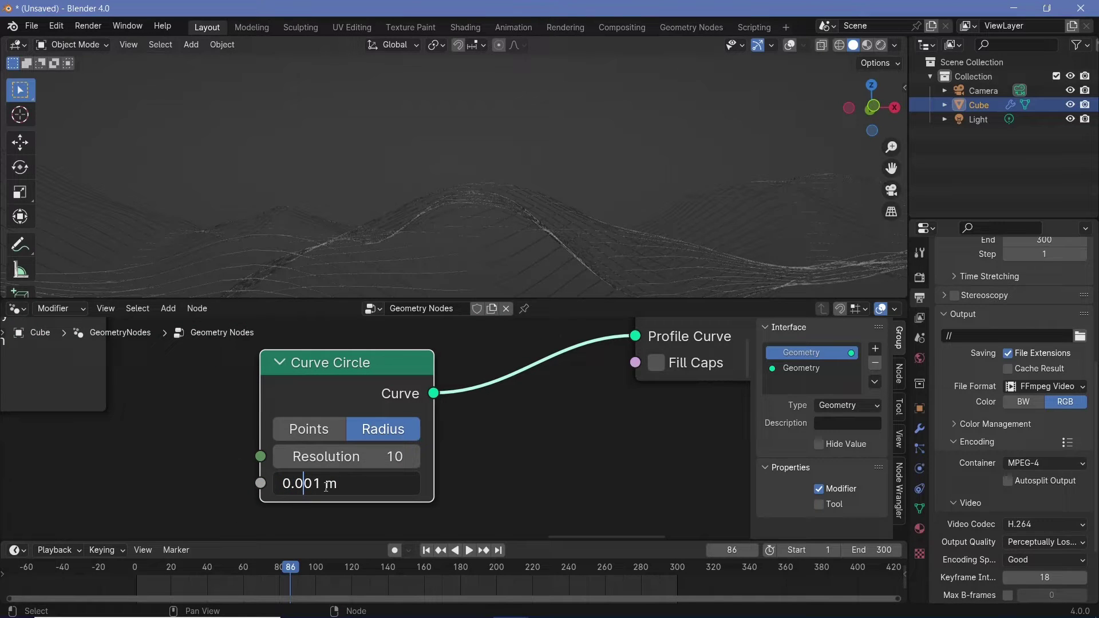
type("5")
key("Return")
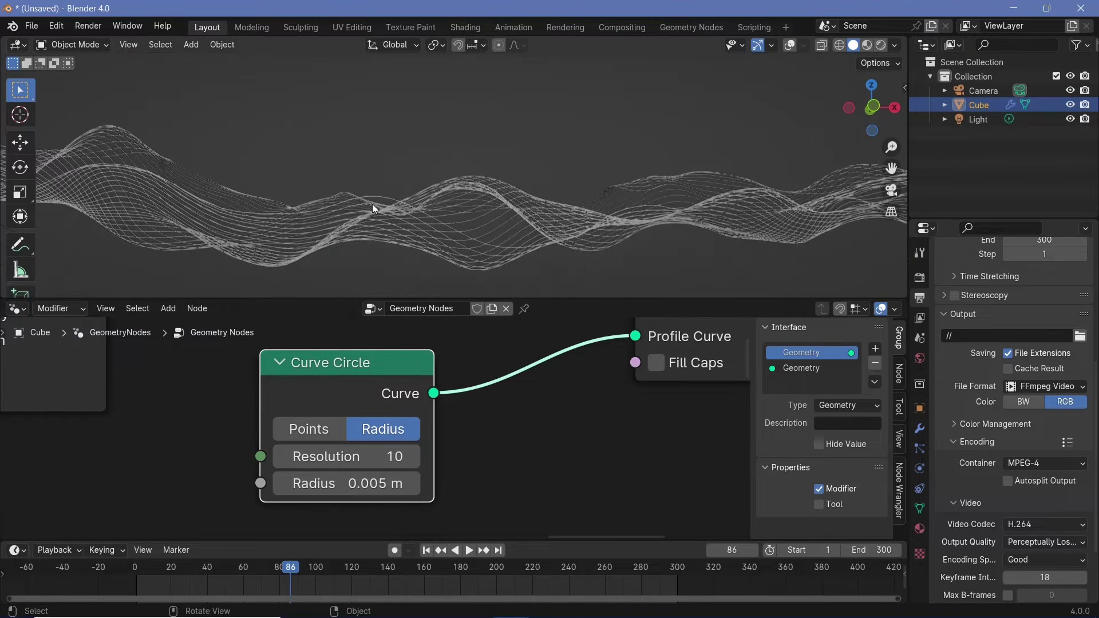
scroll(393, 483, "down", 1)
scroll(497, 226, "down", 5)
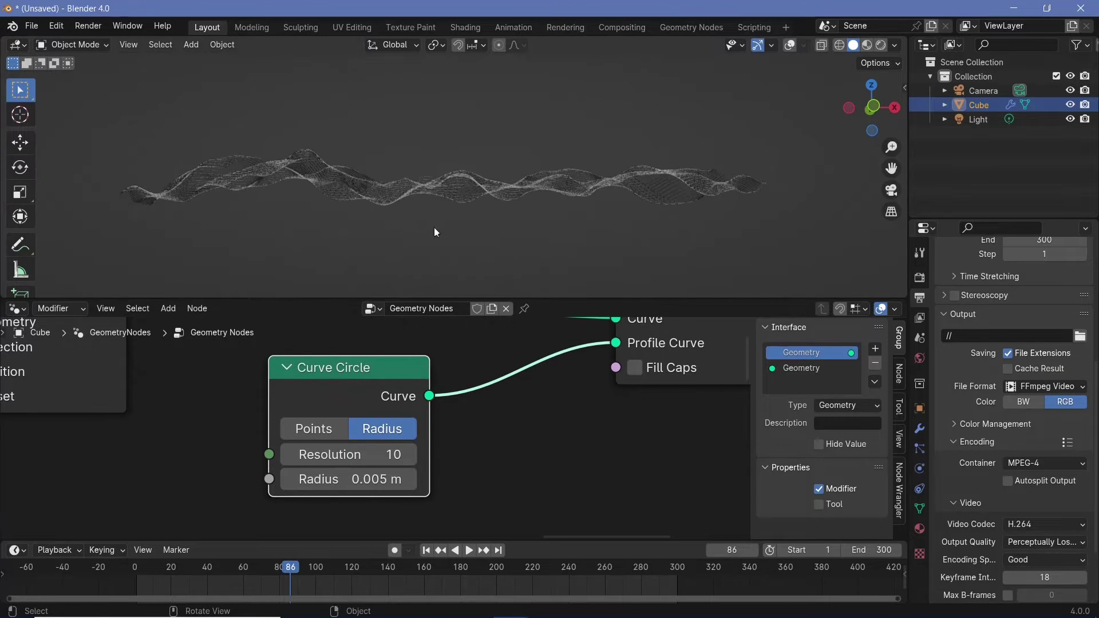
scroll(409, 228, "up", 2)
scroll(409, 228, "up", 2)
scroll(410, 227, "down", 1)
middle_click_drag(409, 228, 400, 205, "shift")
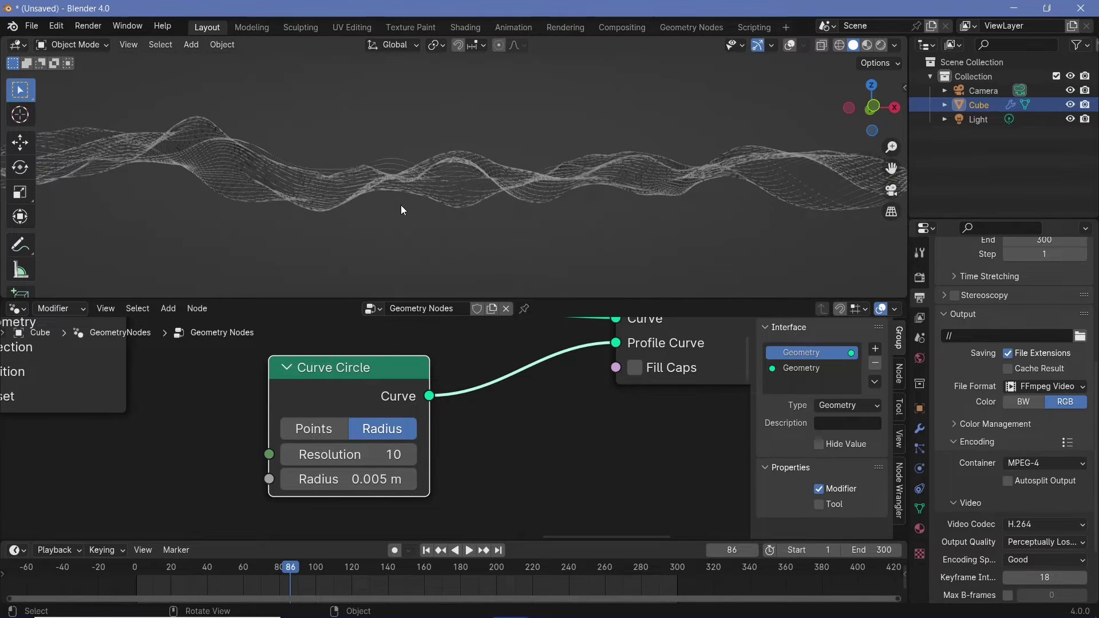
Insert a Set Material node between Curve to Mesh and Group Output and assign the existing material named Material
scroll(483, 417, "down", 6)
middle_click_drag(483, 416, 332, 434)
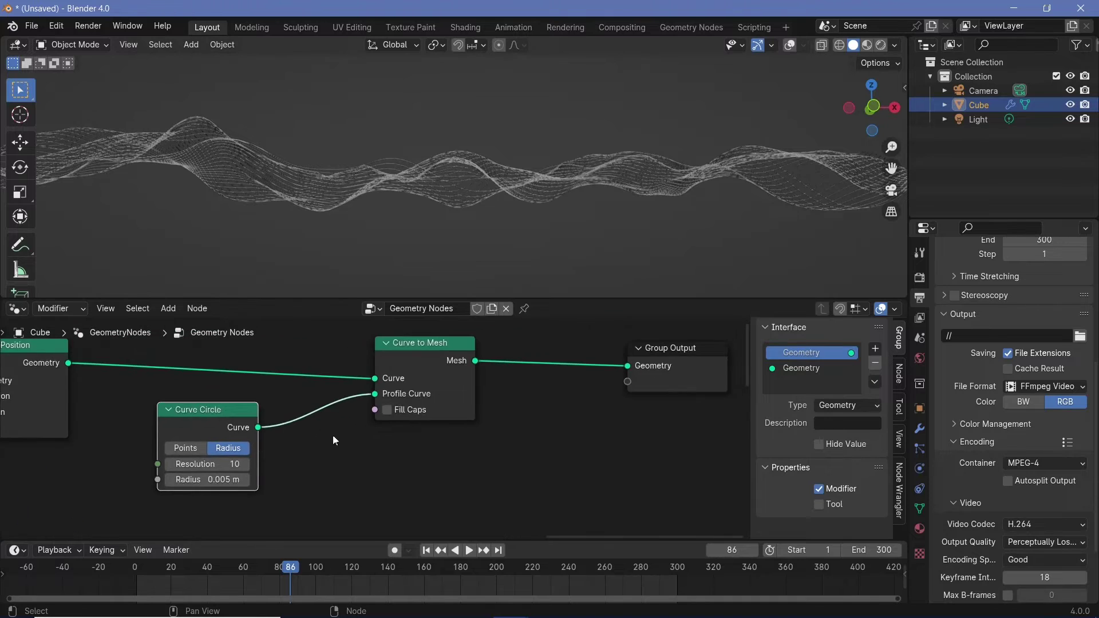
scroll(602, 386, "down", 3)
middle_click_drag(676, 377, 492, 400)
key("shift+a")
mouse_move(491, 405)
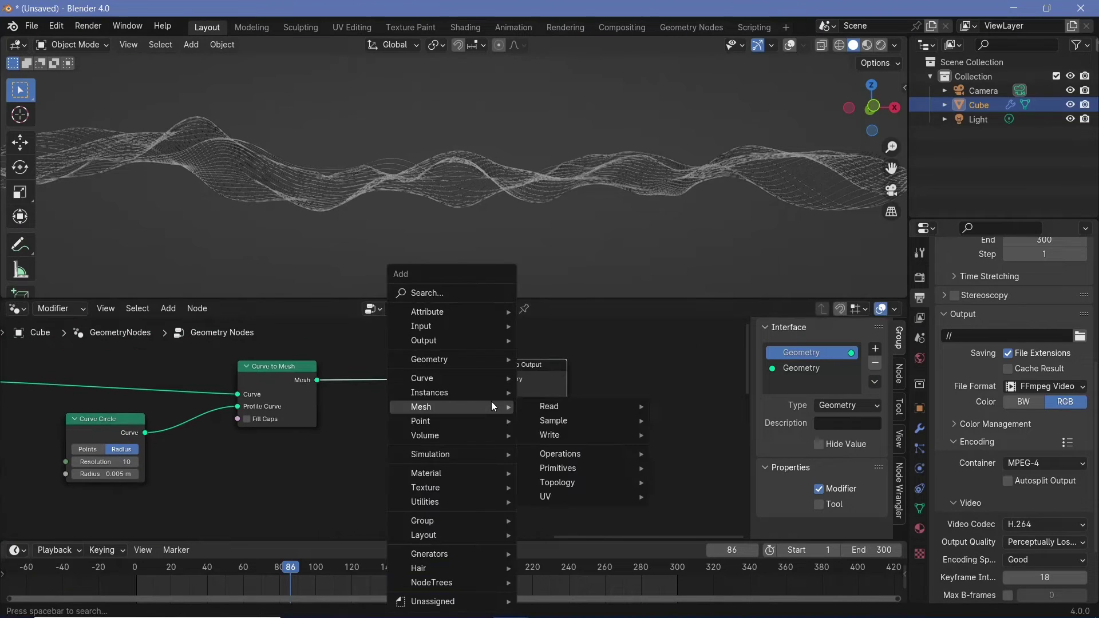
type("set mate")
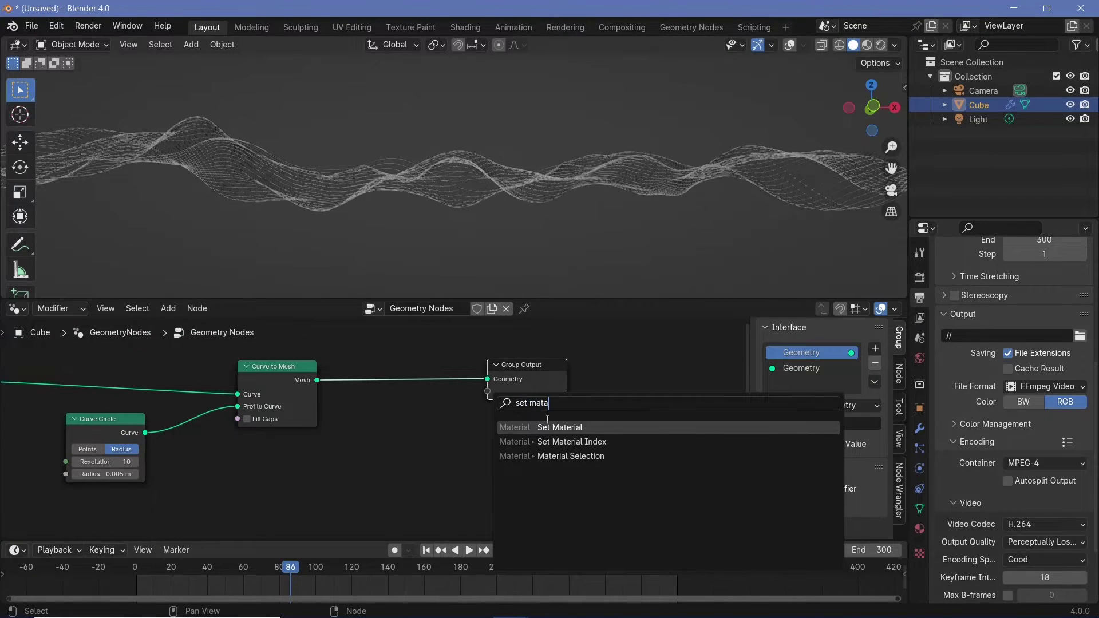
key("Return")
left_click(359, 359)
left_click(421, 418)
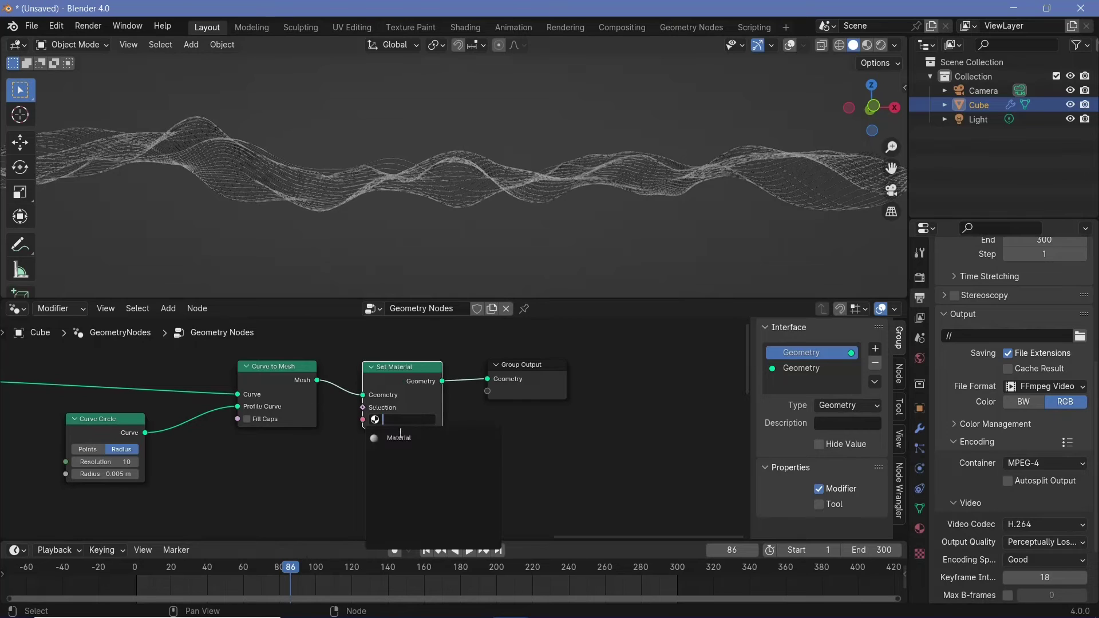
left_click(399, 435)
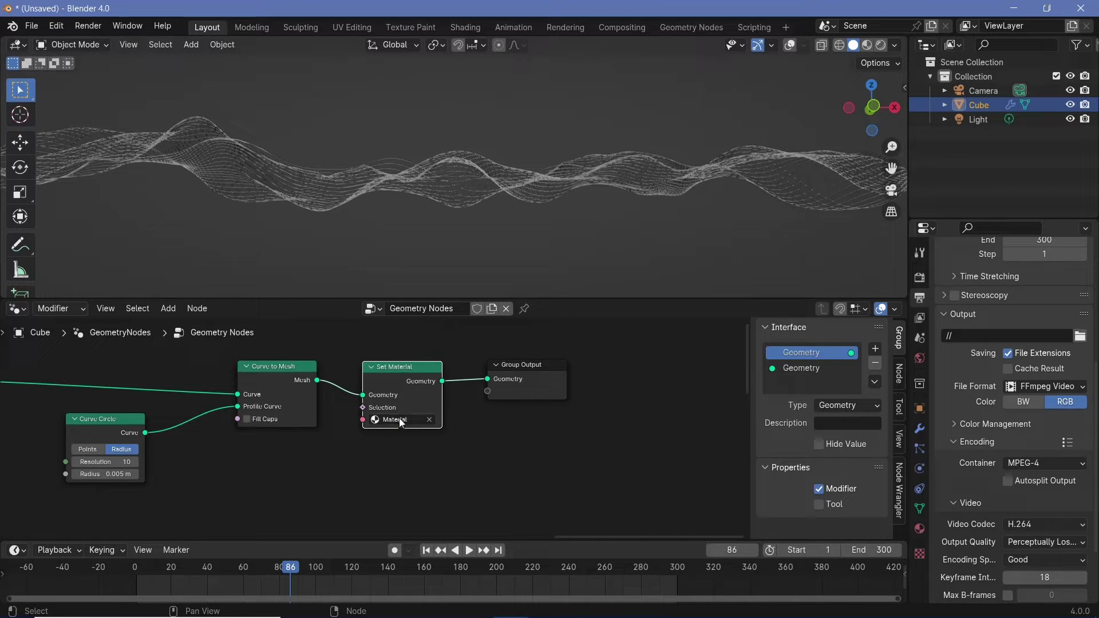
Insert a Store Named Attribute node on the link between Realize Instances and Set Position
scroll(402, 423, "down", 1)
middle_click_drag(422, 184, 564, 218)
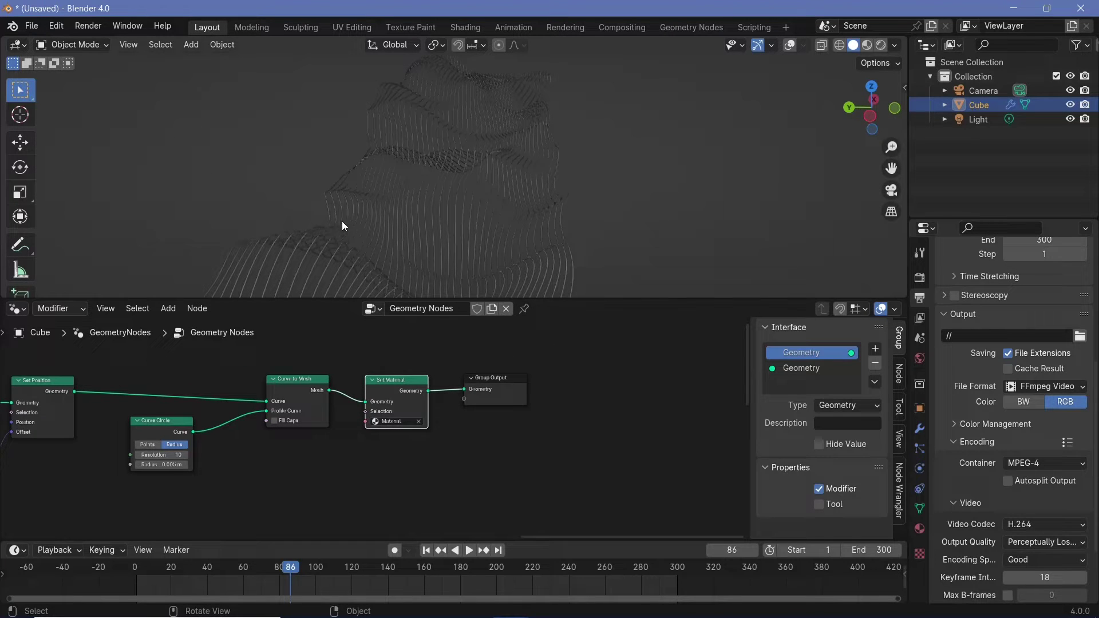
middle_click_drag(572, 225, 356, 216)
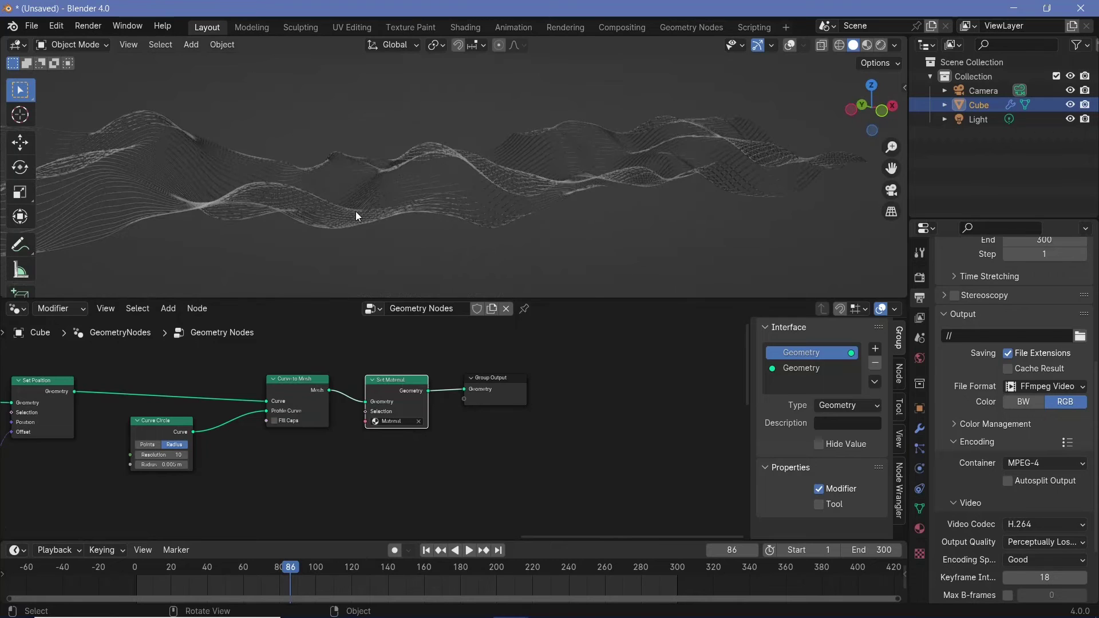
middle_click_drag(493, 212, 274, 183)
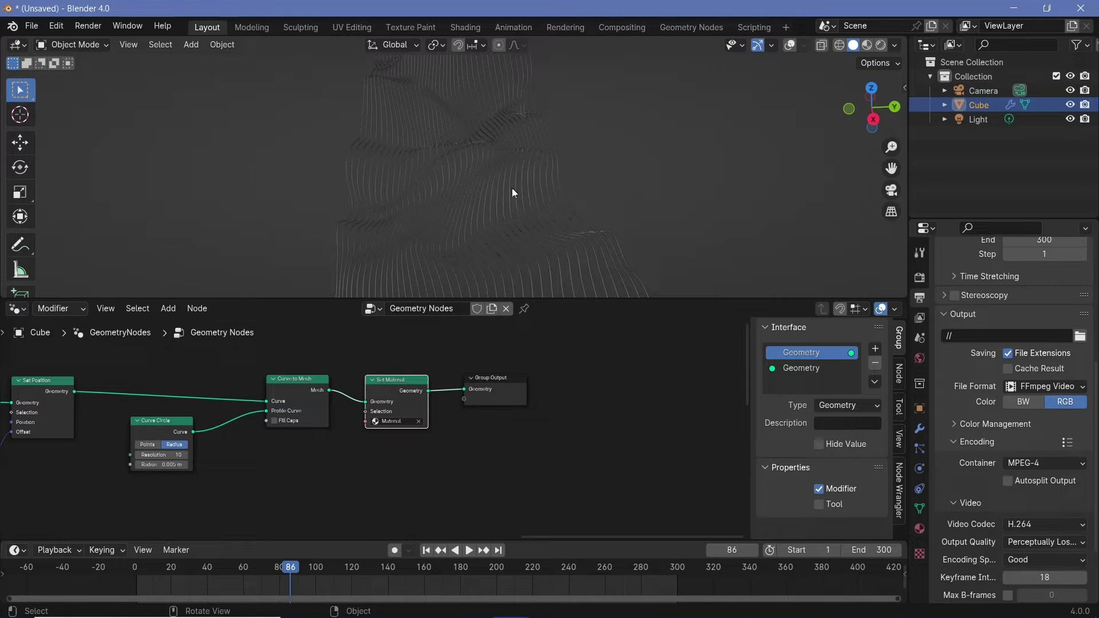
middle_click_drag(333, 390, 630, 383)
scroll(407, 399, "down", 4)
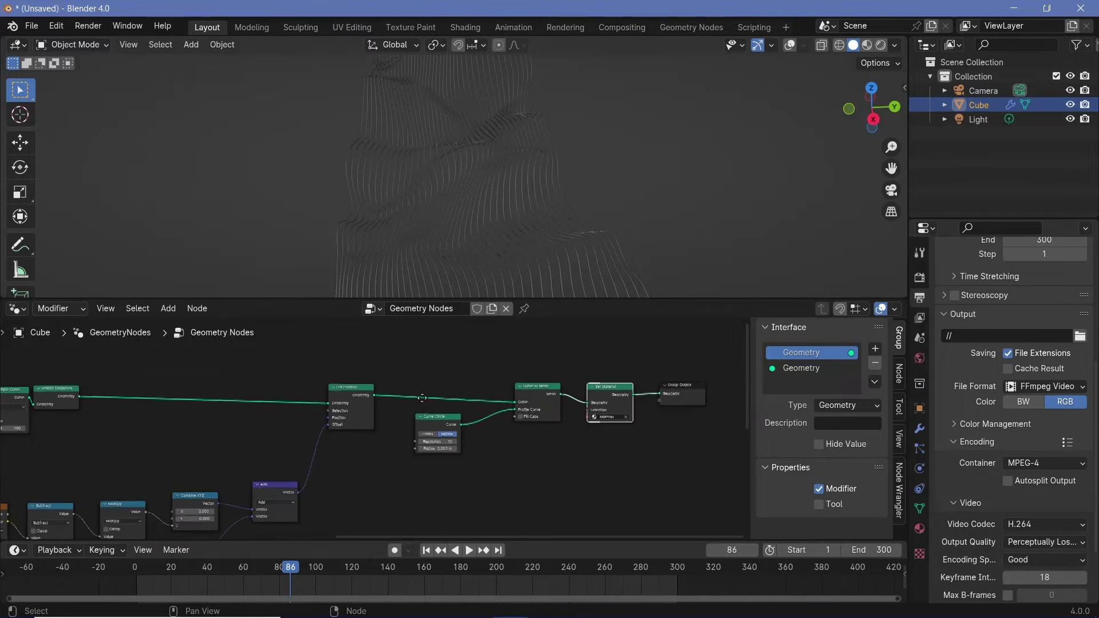
middle_click_drag(422, 398, 623, 392)
scroll(358, 424, "up", 3)
middle_click_drag(377, 421, 359, 428)
key("shift+a")
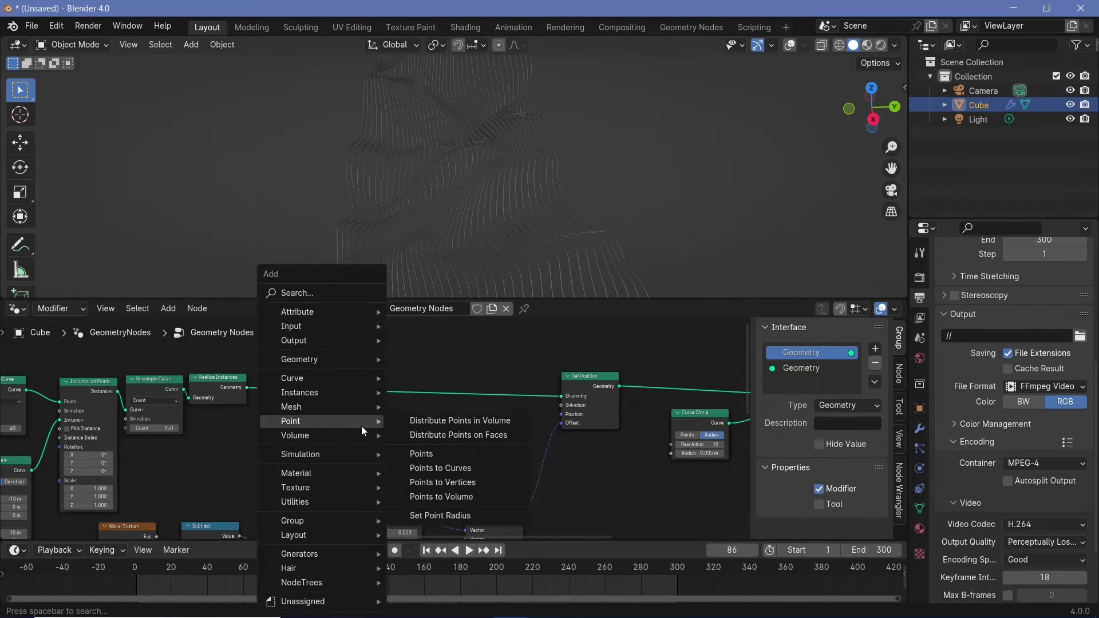
type("store na")
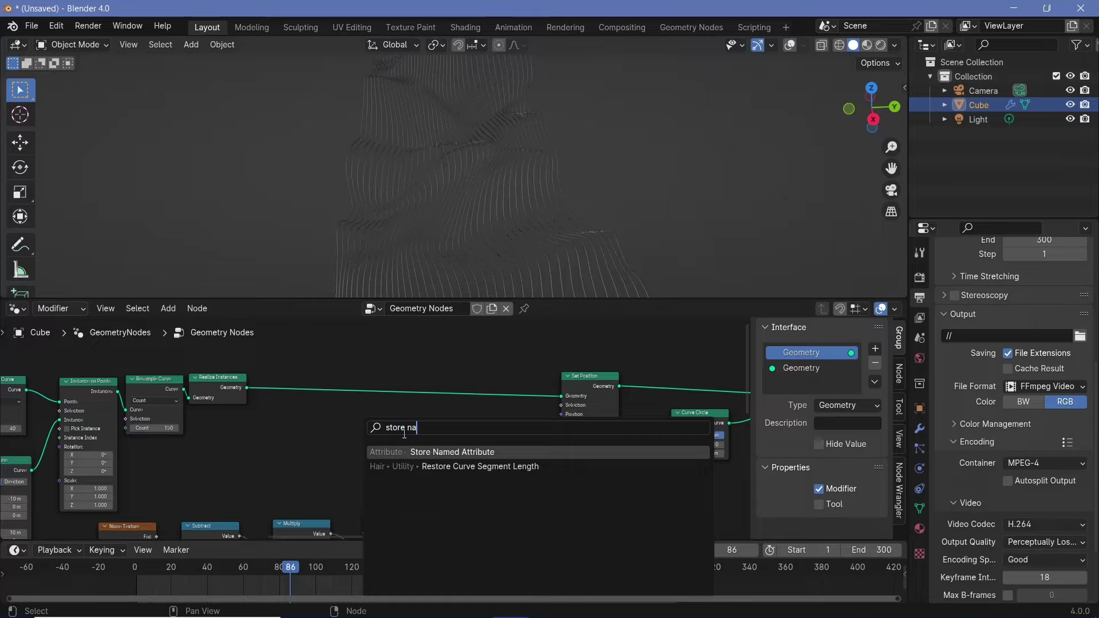
key("Return")
left_click(307, 369)
scroll(349, 449, "up", 4)
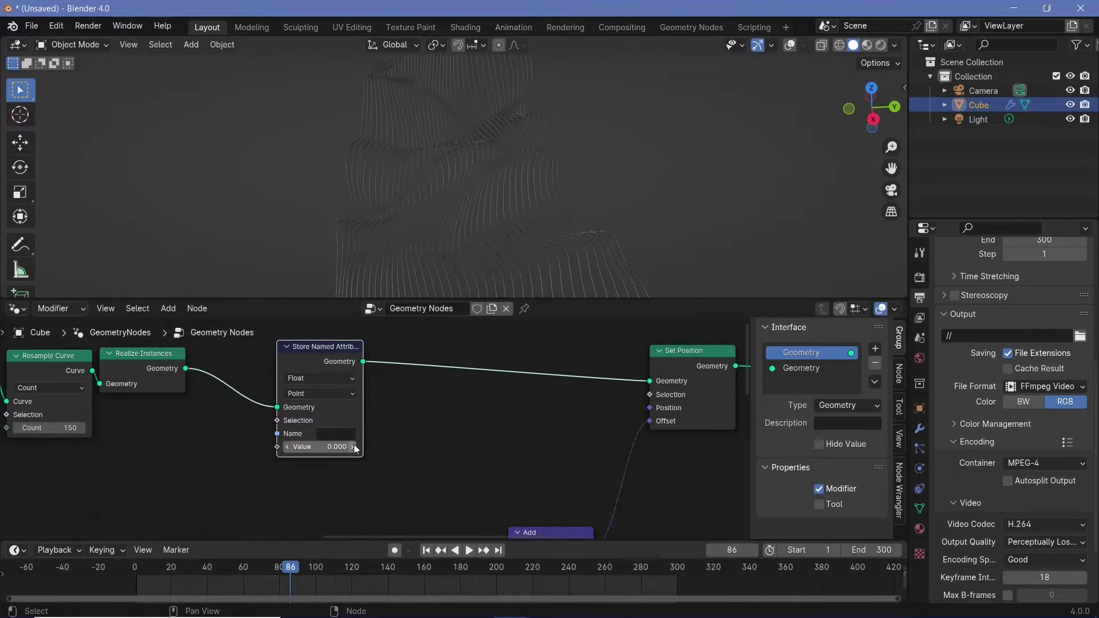
middle_click_drag(354, 444, 478, 447)
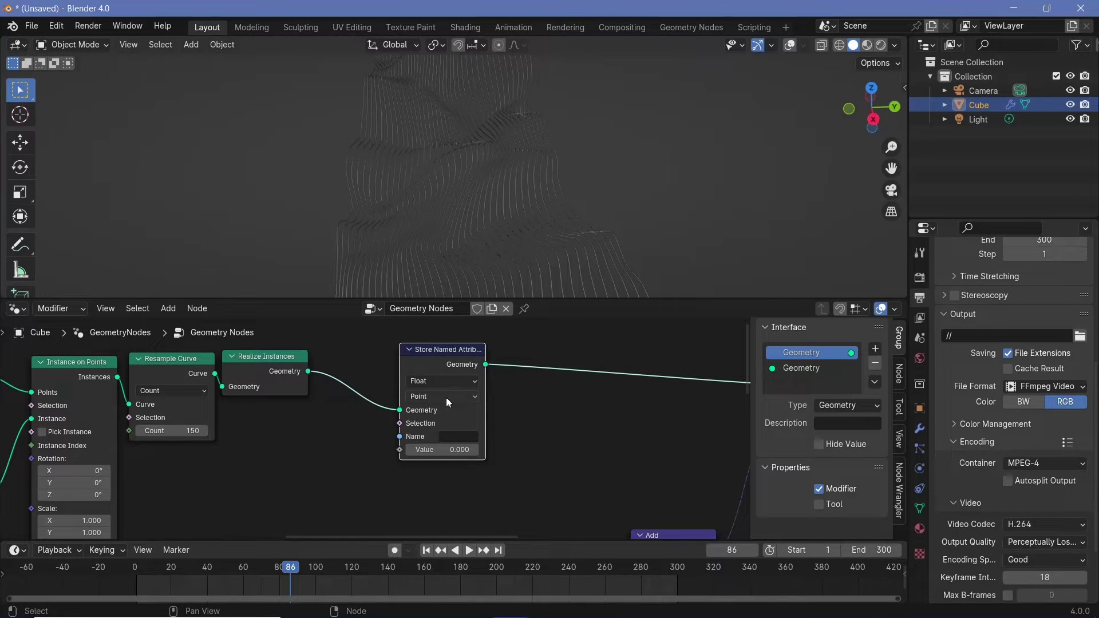
Set the Store Named Attribute node's domain to Spline and its data type to Integer
left_click(448, 397)
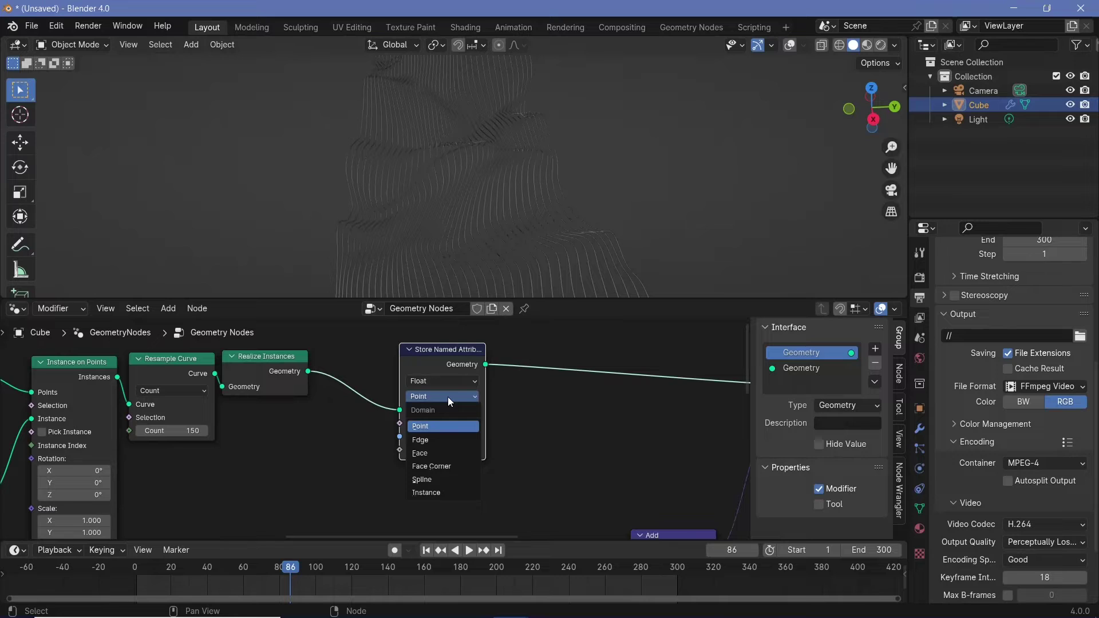
left_click(438, 479)
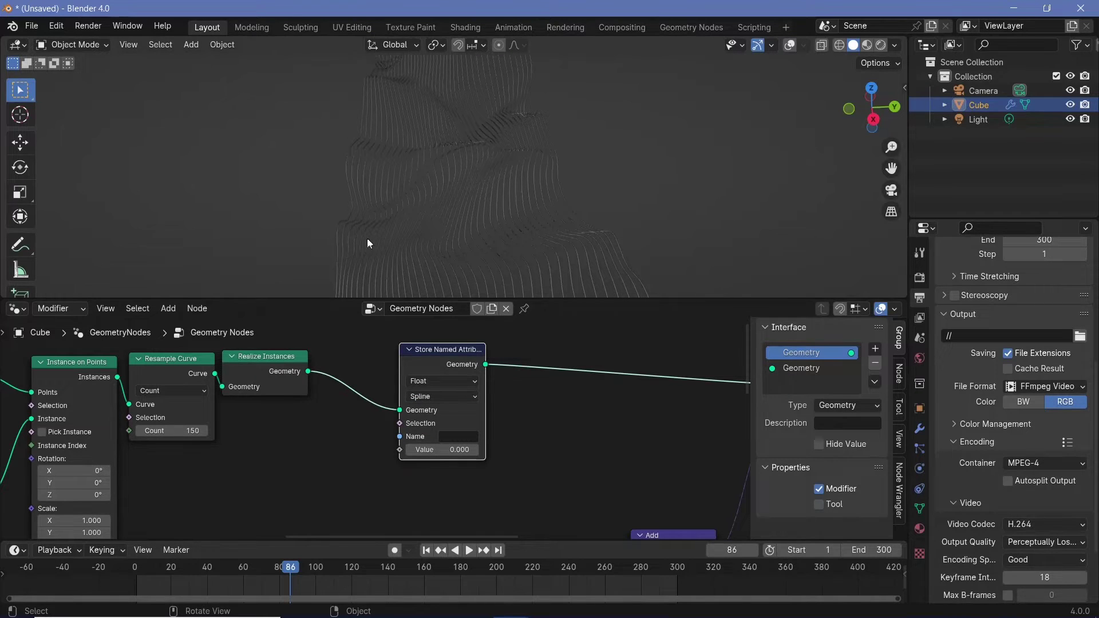
mouse_move(367, 243)
middle_mouse_down()
mouse_move(422, 240)
mouse_move(210, 216)
middle_mouse_up()
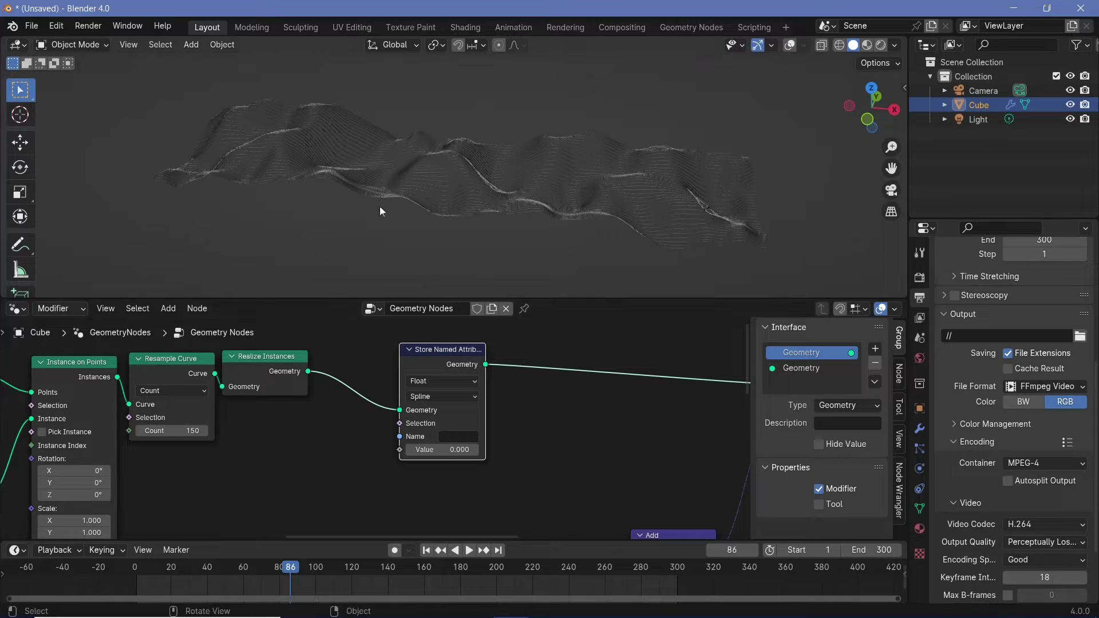
middle_click_drag(313, 467, 352, 459)
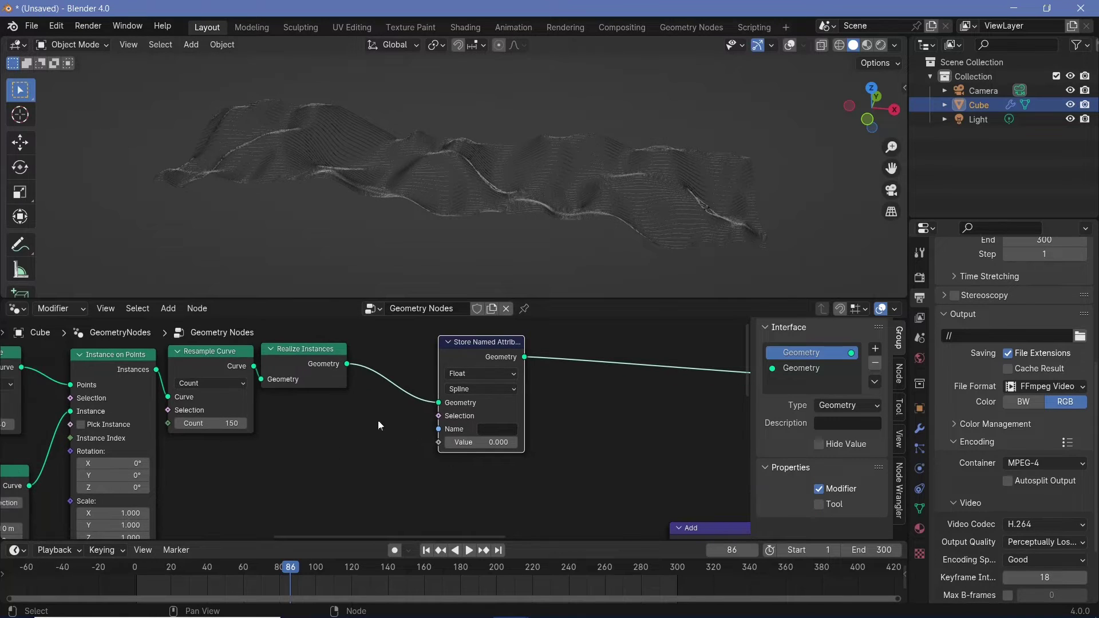
left_click(460, 375)
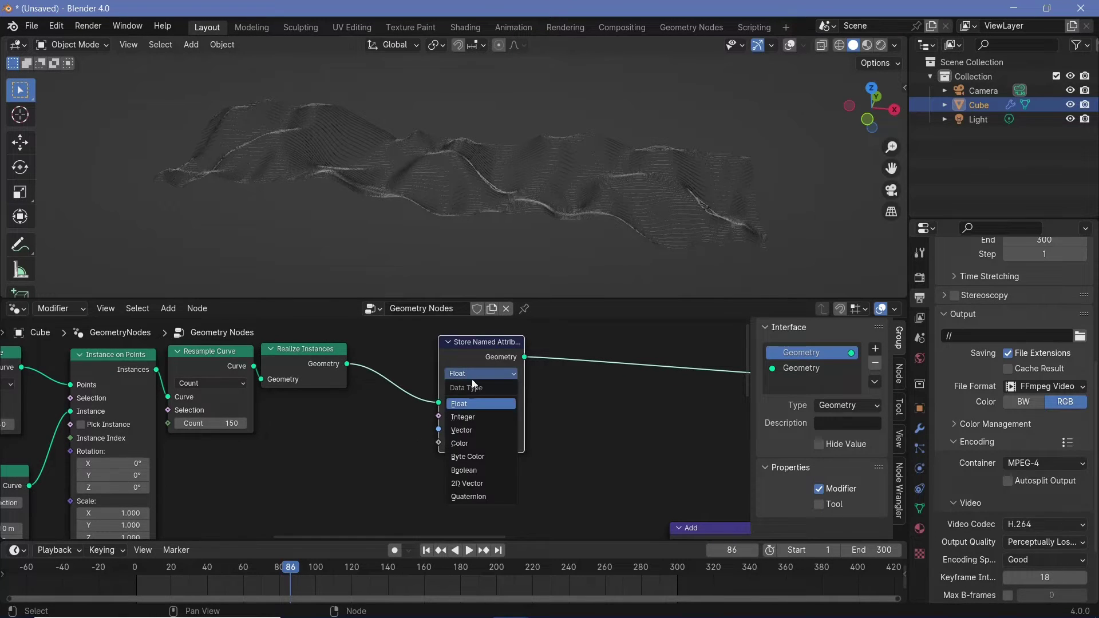
left_click(476, 418)
Add a Curve Info node and connect its Curve Index output to the Value input of Store Named Attribute
key("shift+a")
mouse_move(326, 459)
type("curve in")
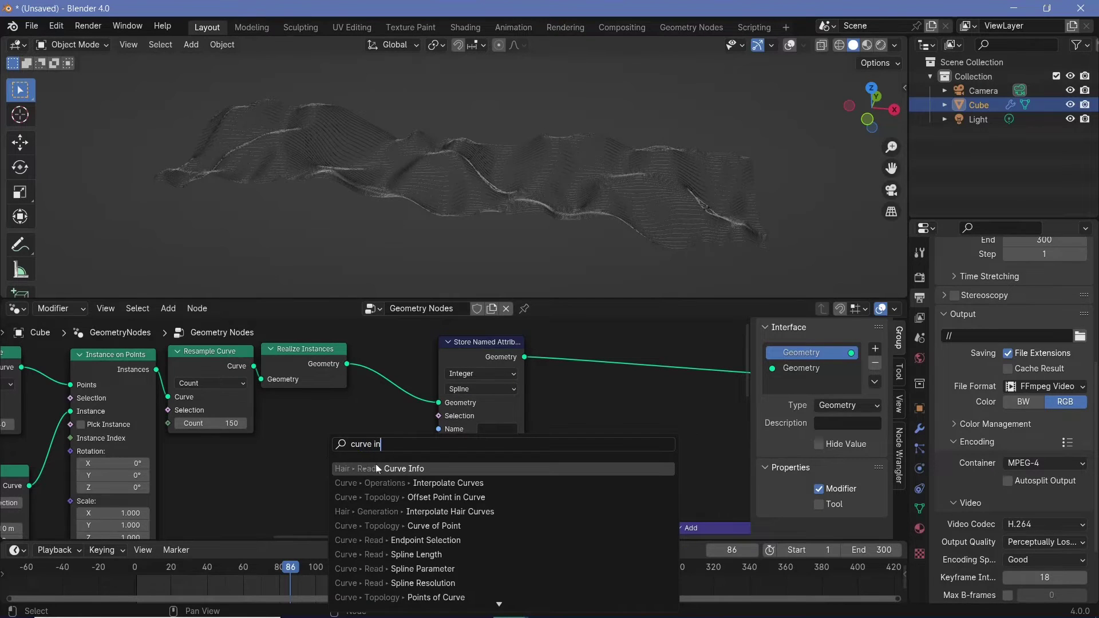
left_click(376, 468)
left_click(359, 462)
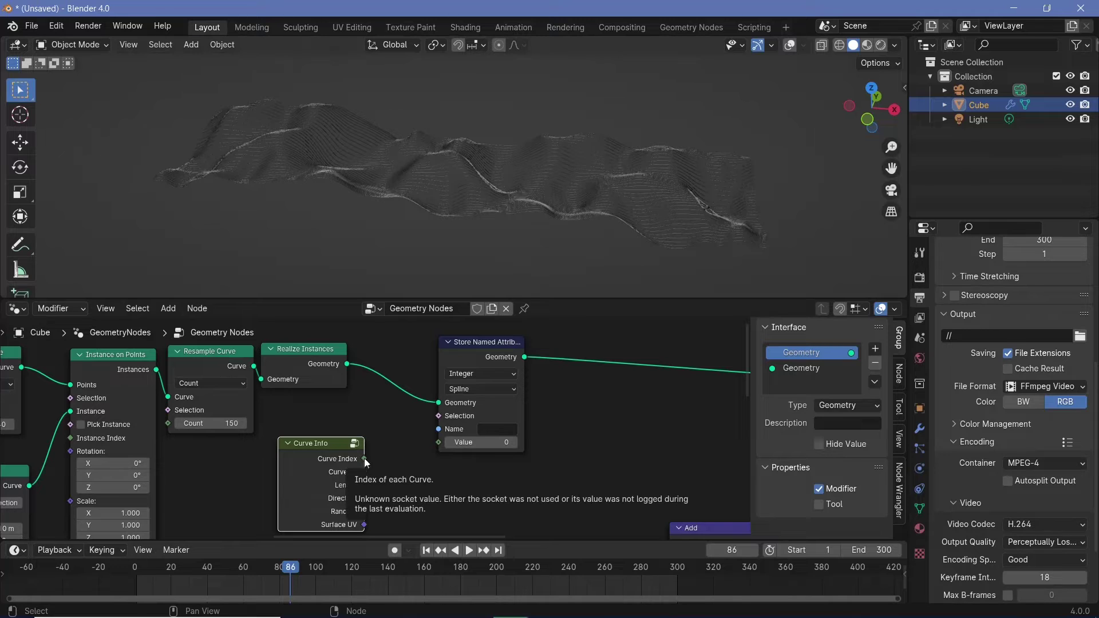
left_click_drag(363, 458, 451, 442)
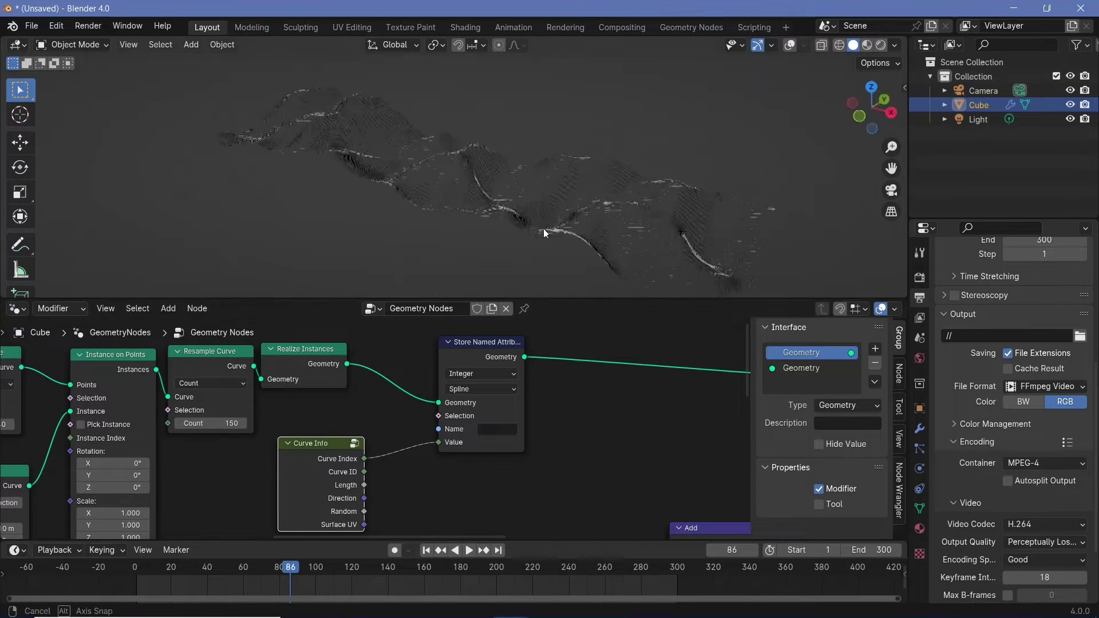
middle_click_drag(543, 229, 369, 176)
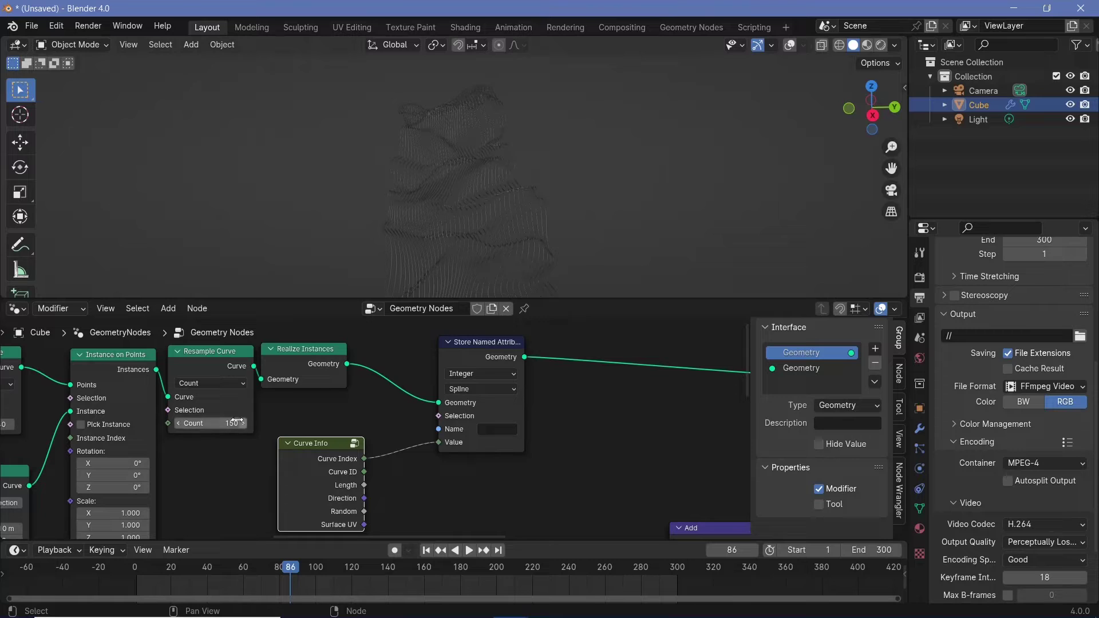
Name the stored curve index attribute "ci" in the Store Named Attribute node
left_click(502, 429)
type("cl")
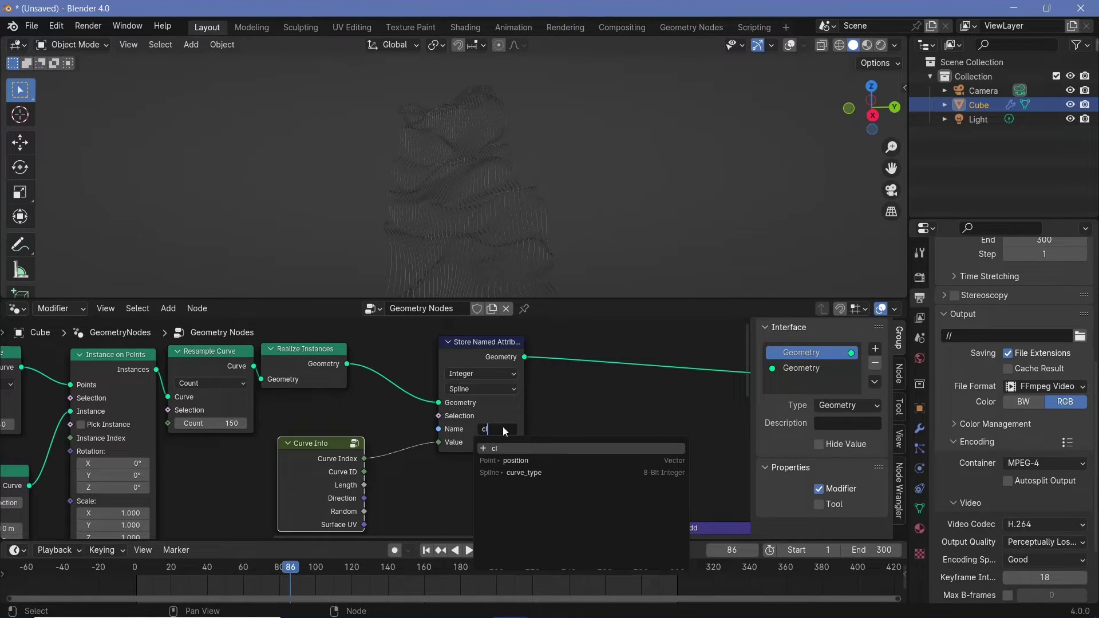
key("Return")
scroll(537, 427, "down", 3)
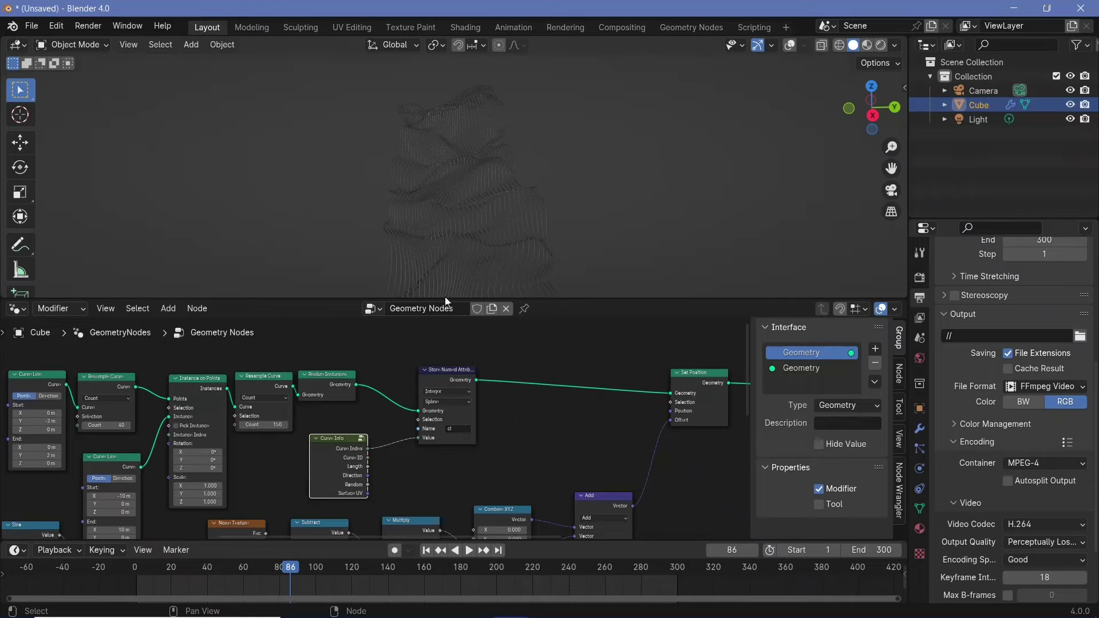
Display the wavy lines from the side in the 3D viewport with Rendered shading
middle_click_drag(538, 188, 635, 178)
middle_click_drag(882, 55, 664, 151)
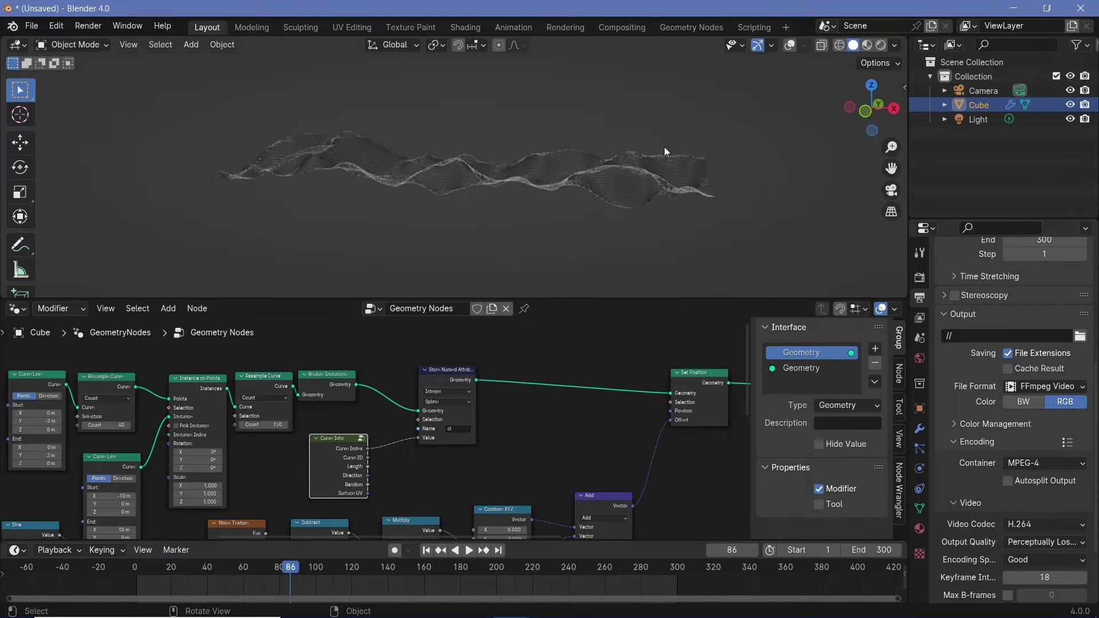
middle_click_drag(475, 176, 611, 137)
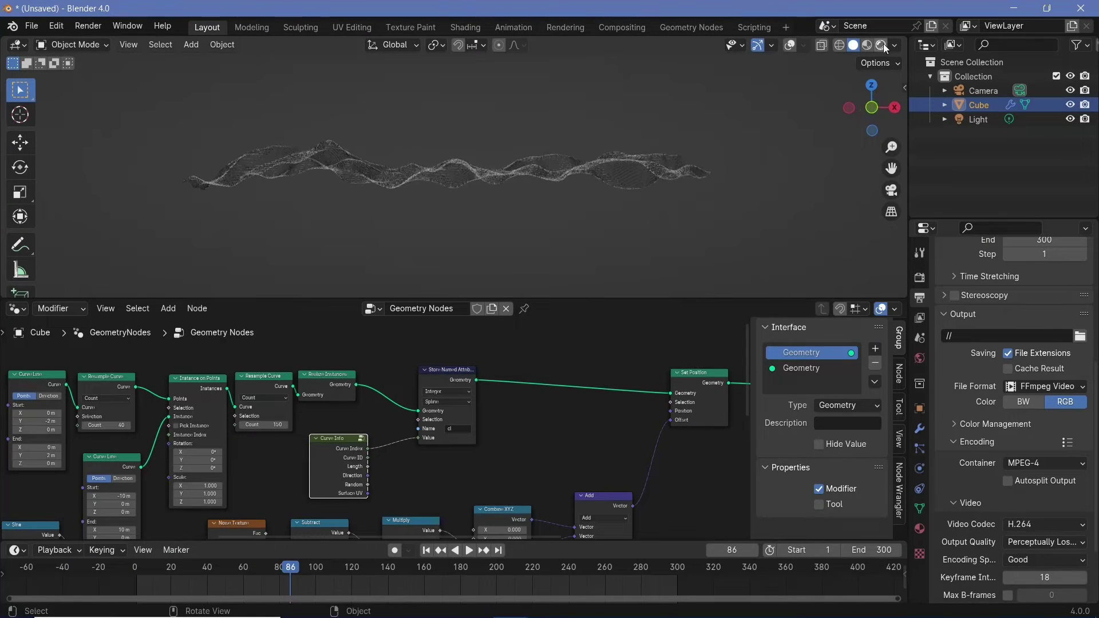
left_click(886, 47)
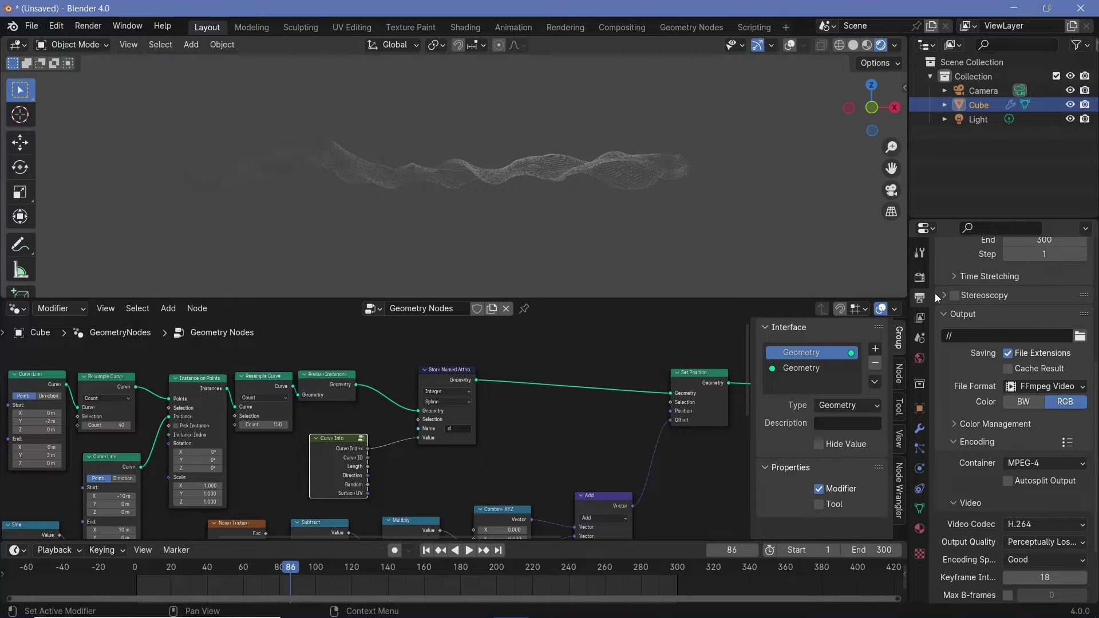
Enable Bloom and Screen Space Reflections in the render settings
left_click(919, 278)
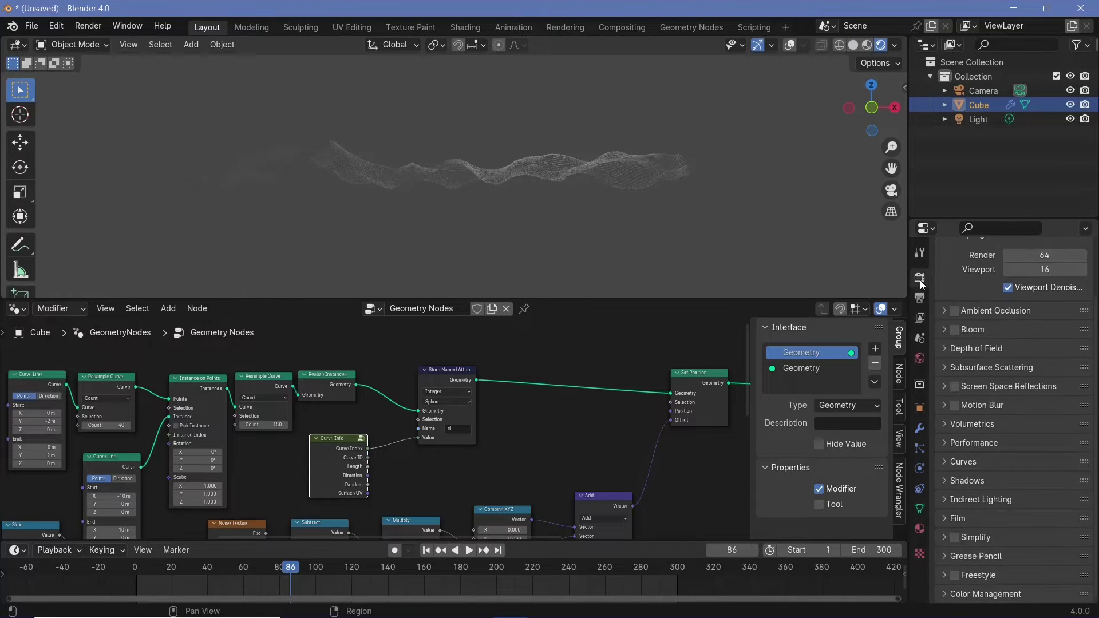
left_click(954, 329)
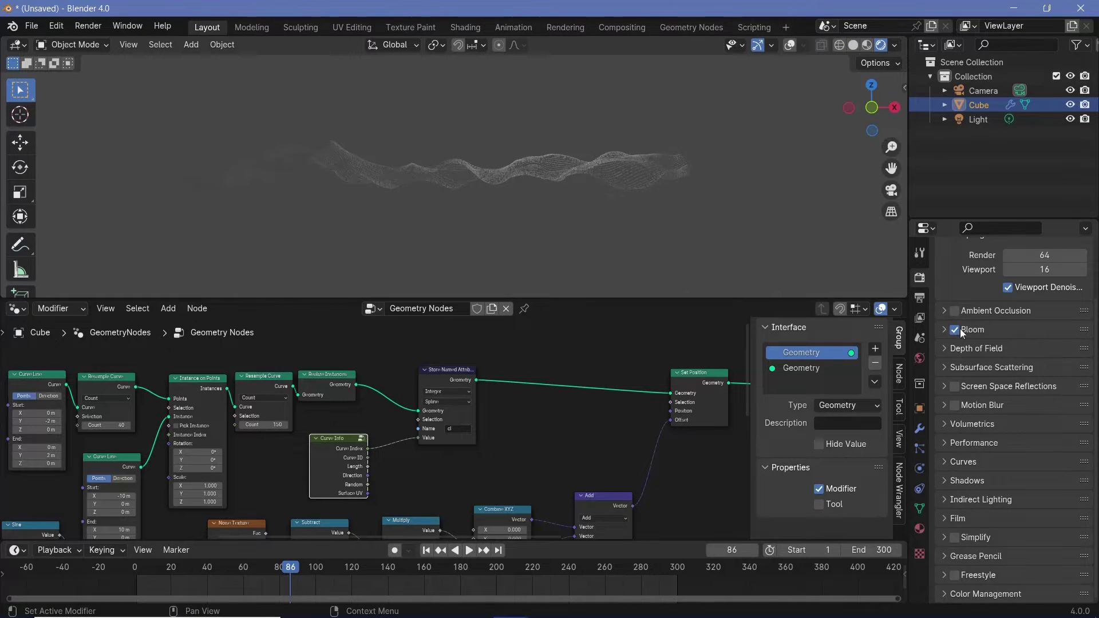
left_click(954, 387)
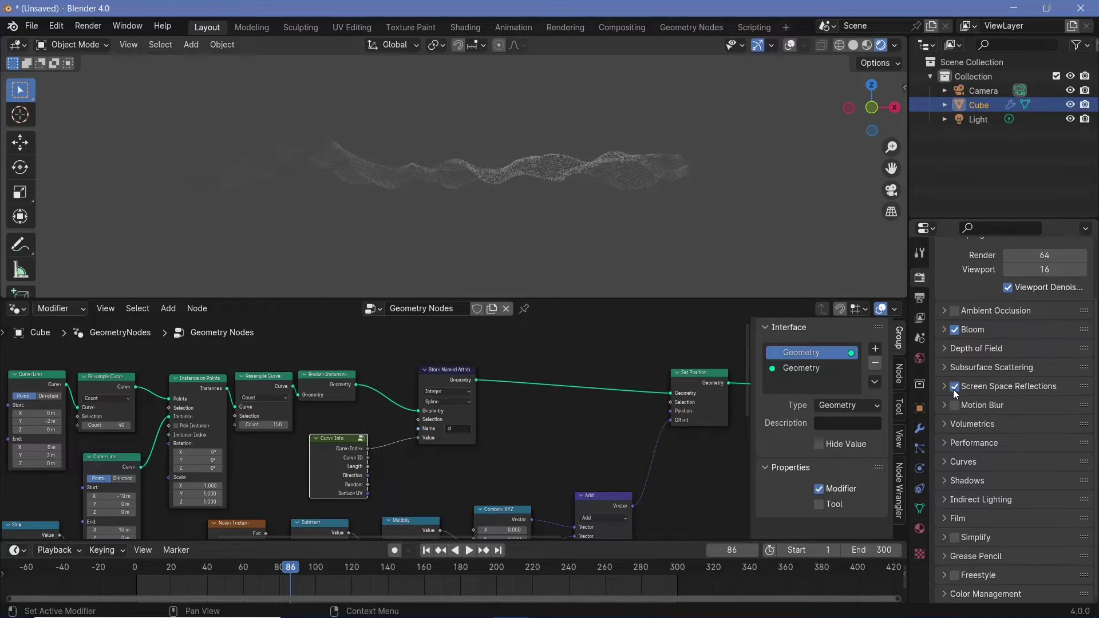
Set the Color Management view transform to AgX
left_click(971, 592)
scroll(973, 561, "down", 5)
left_click(1015, 492)
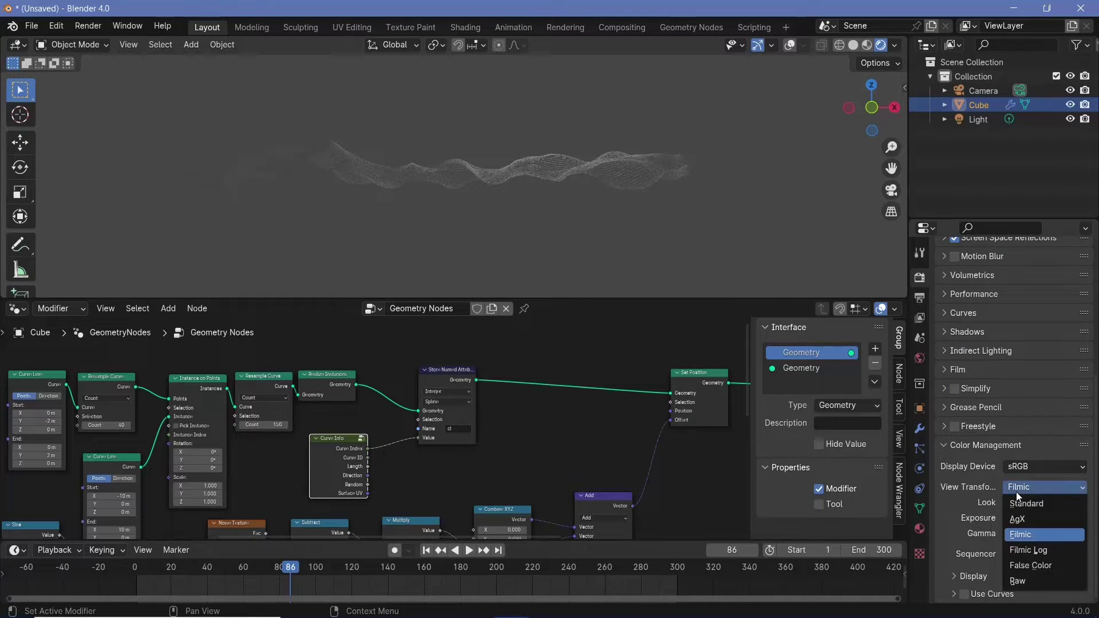
left_click(1024, 518)
Set the material's blend mode to Alpha Blend and its shadow mode to None
left_click(919, 530)
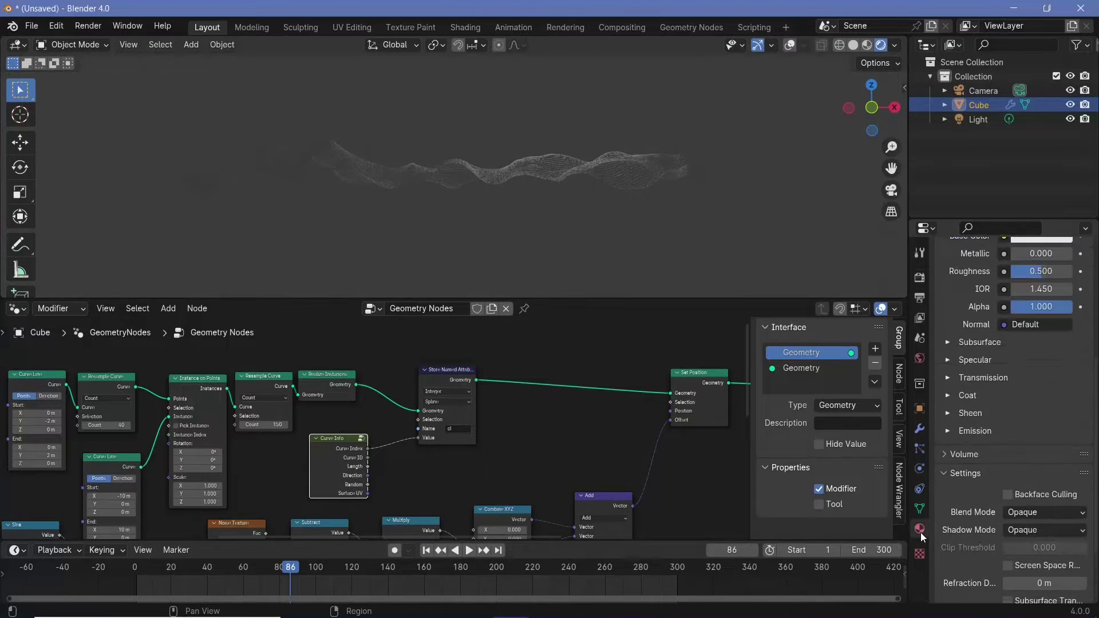
scroll(962, 465, "down", 4)
left_click(1014, 428)
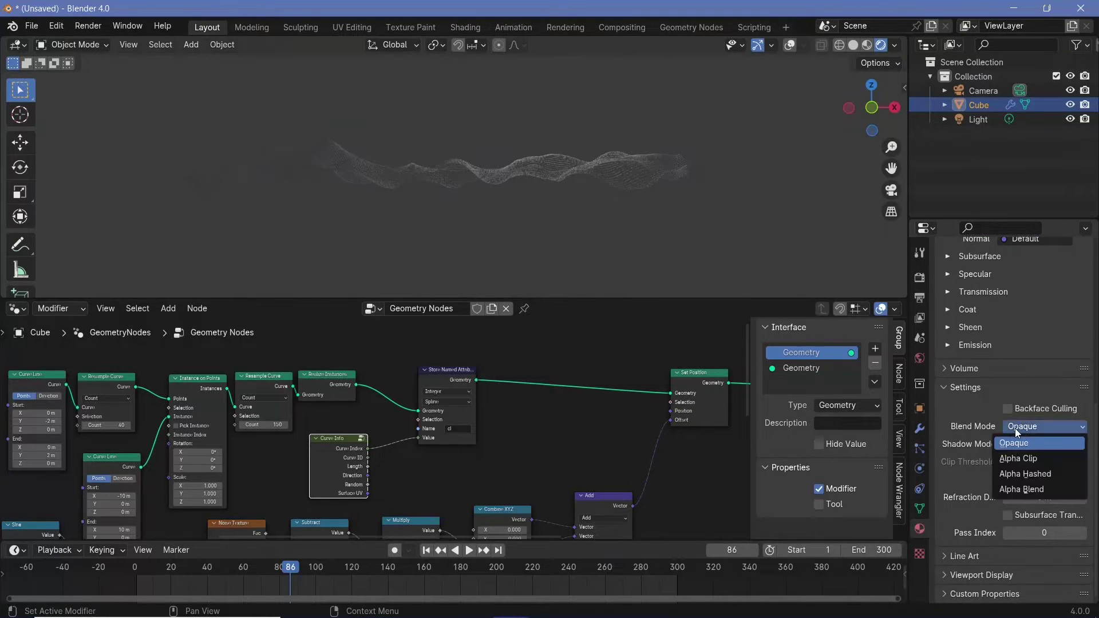
left_click(1021, 489)
left_click(1011, 445)
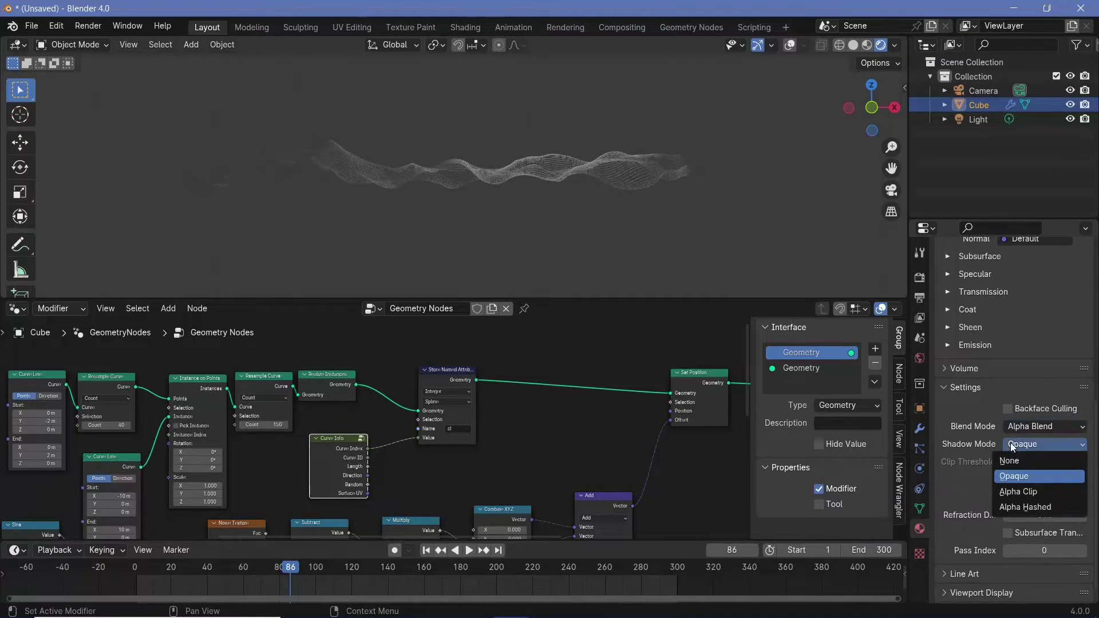
left_click(1010, 460)
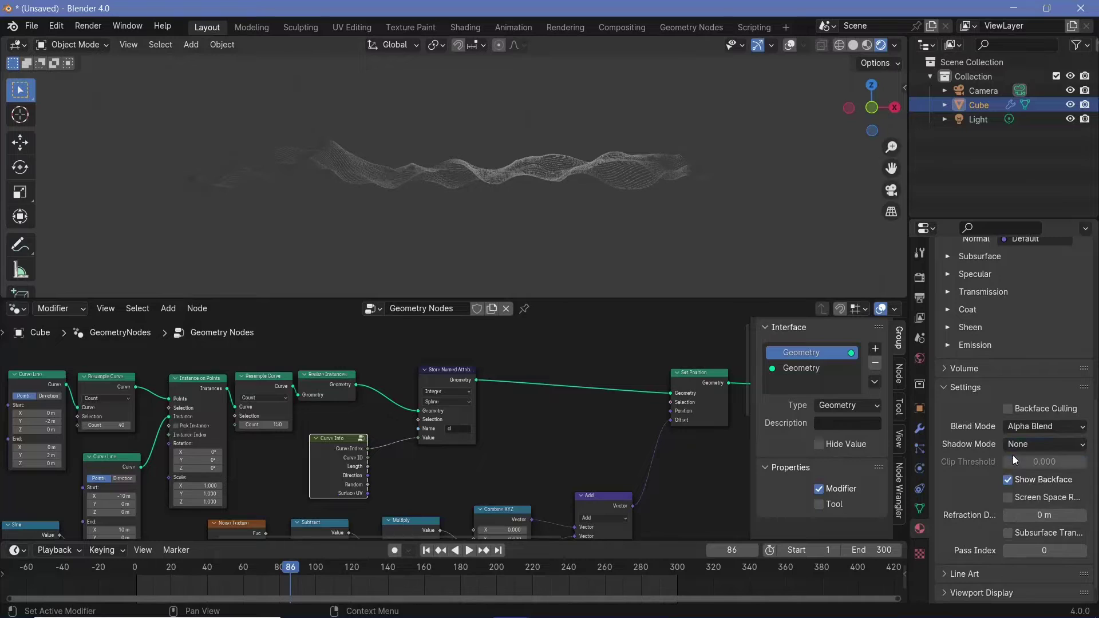
Hide the Light object in the viewport and disable it in renders
left_click(1070, 120)
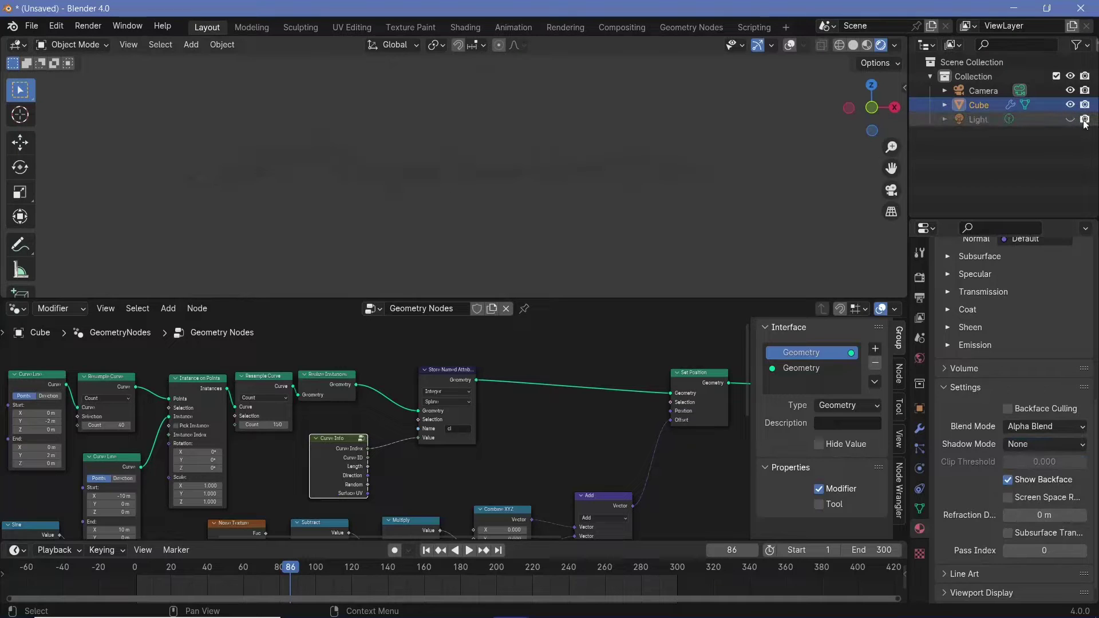
Switch the node area to the Shader Editor and delete the material's Principled BSDF node
left_click(11, 309)
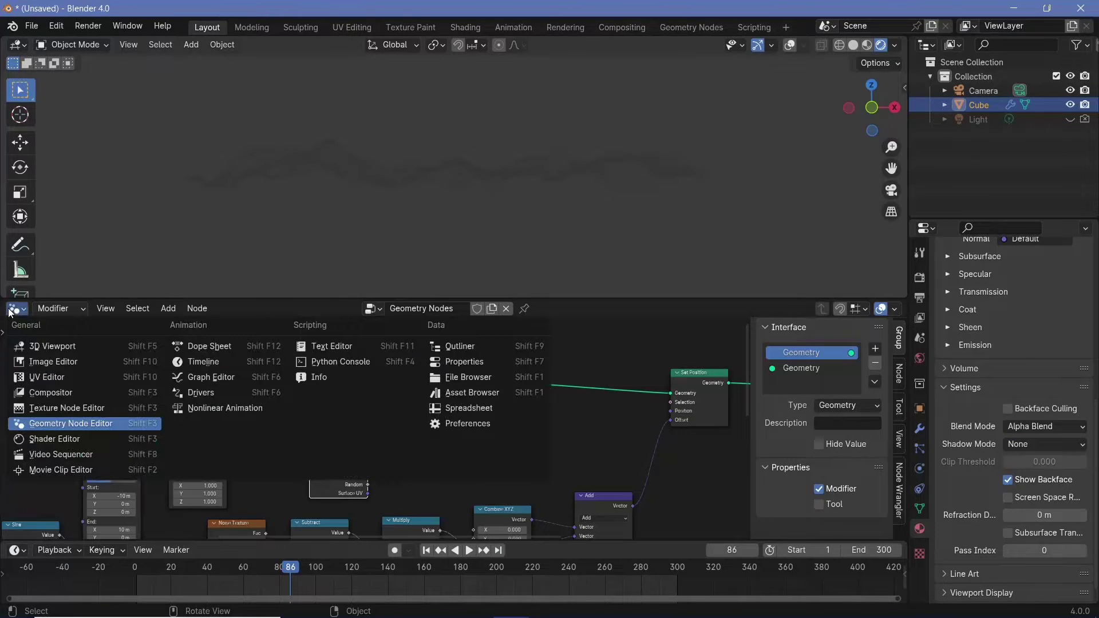
left_click(55, 439)
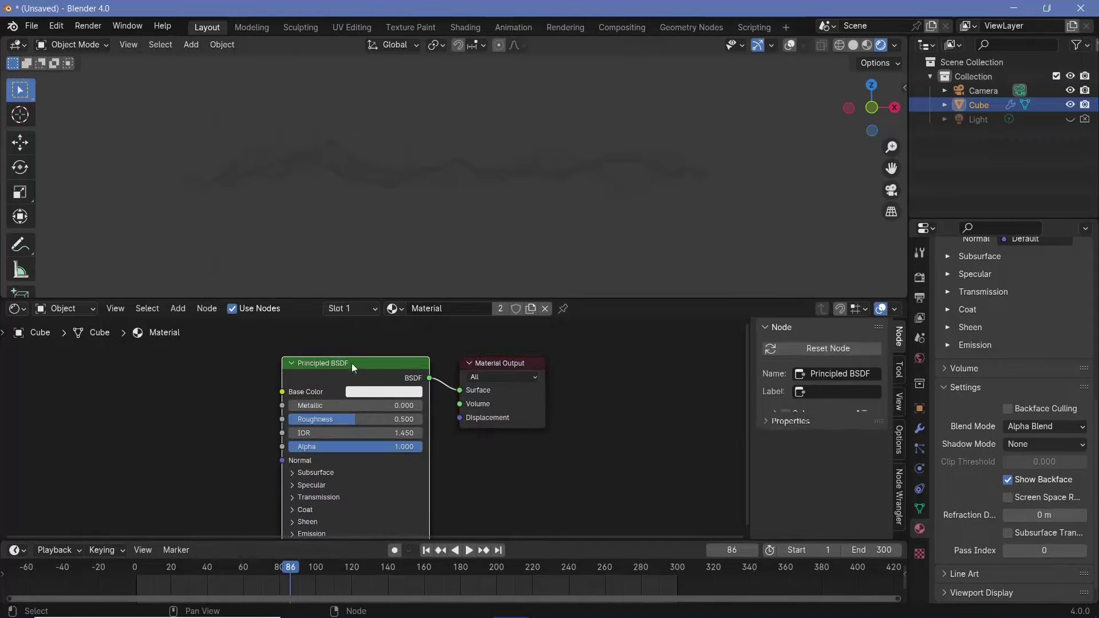
key("Delete")
Add a Transparent BSDF node and an Emission node to the material, with Emission placed above
middle_click_drag(253, 408, 380, 401)
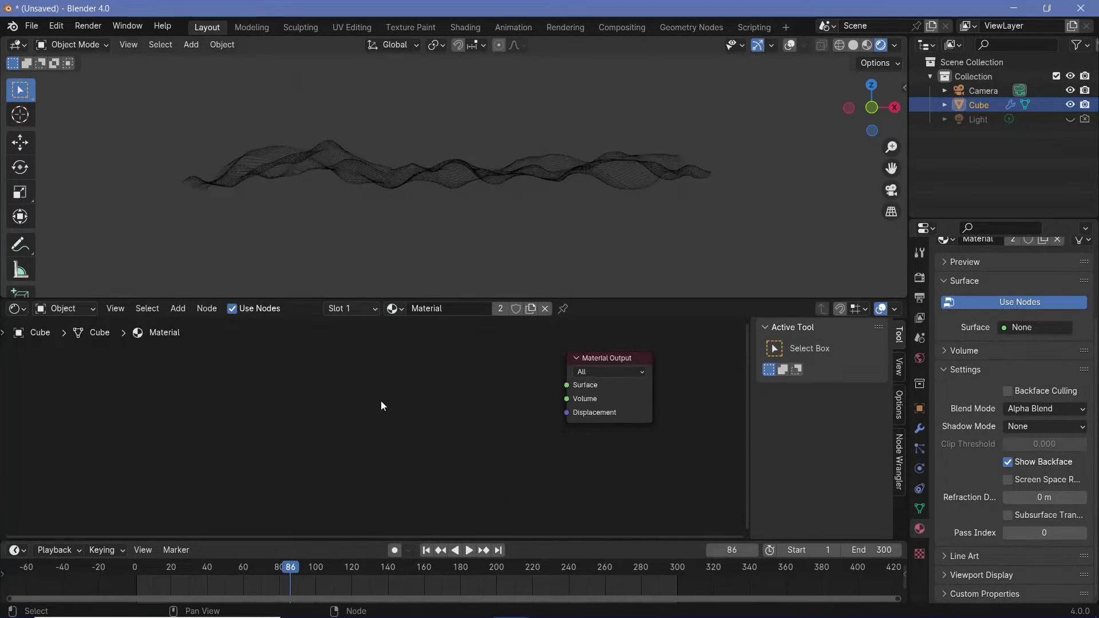
key("shift+a")
type("trans")
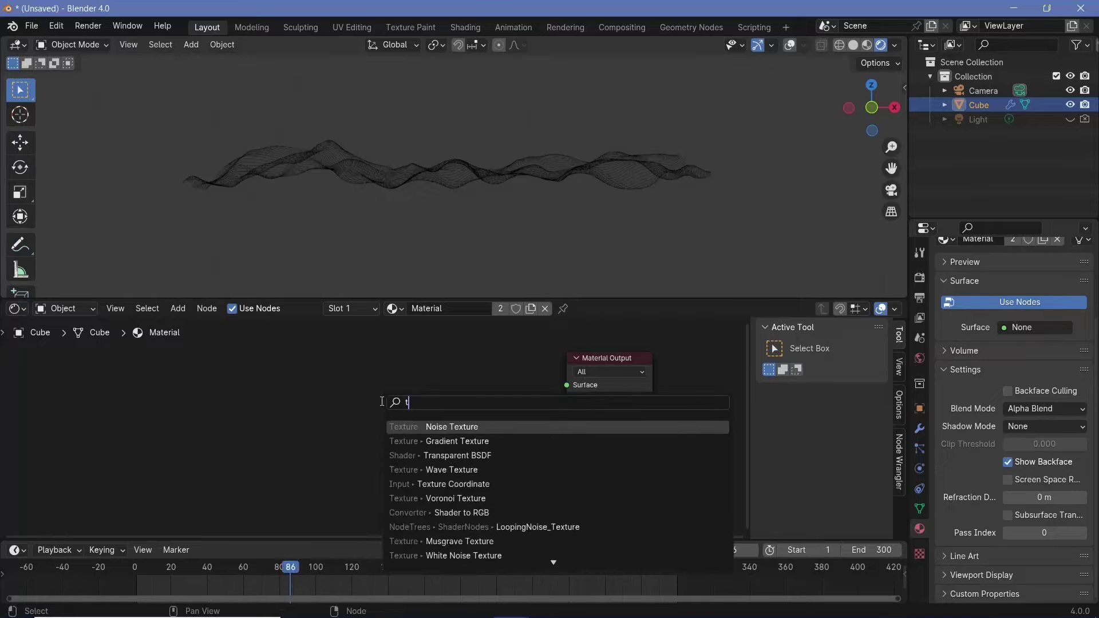
key("Down")
key("Return")
left_click(416, 400)
key("shift+a")
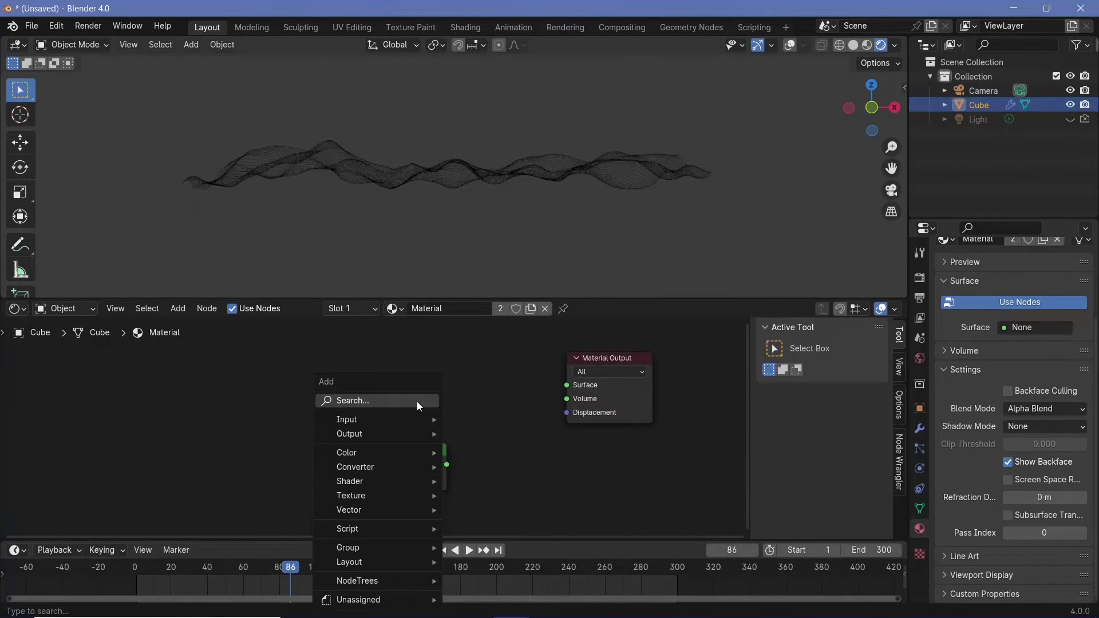
type("emis")
key("Return")
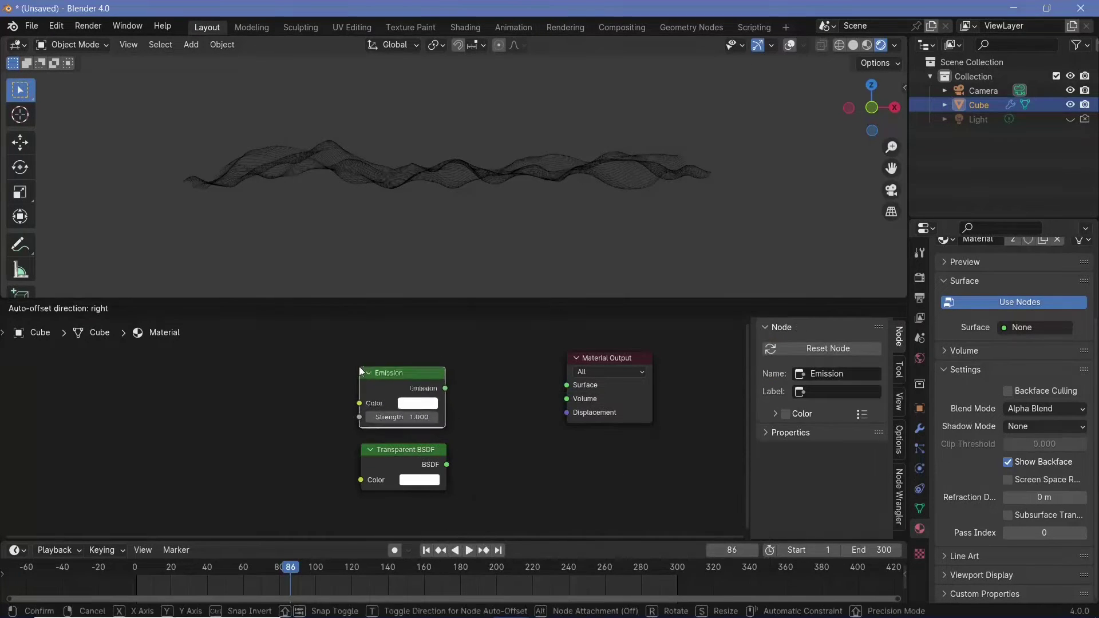
left_click(280, 363)
Add a Mix Shader fed by Emission and Transparent BSDF, and connect it to the Material Output's Surface
key("shift+a")
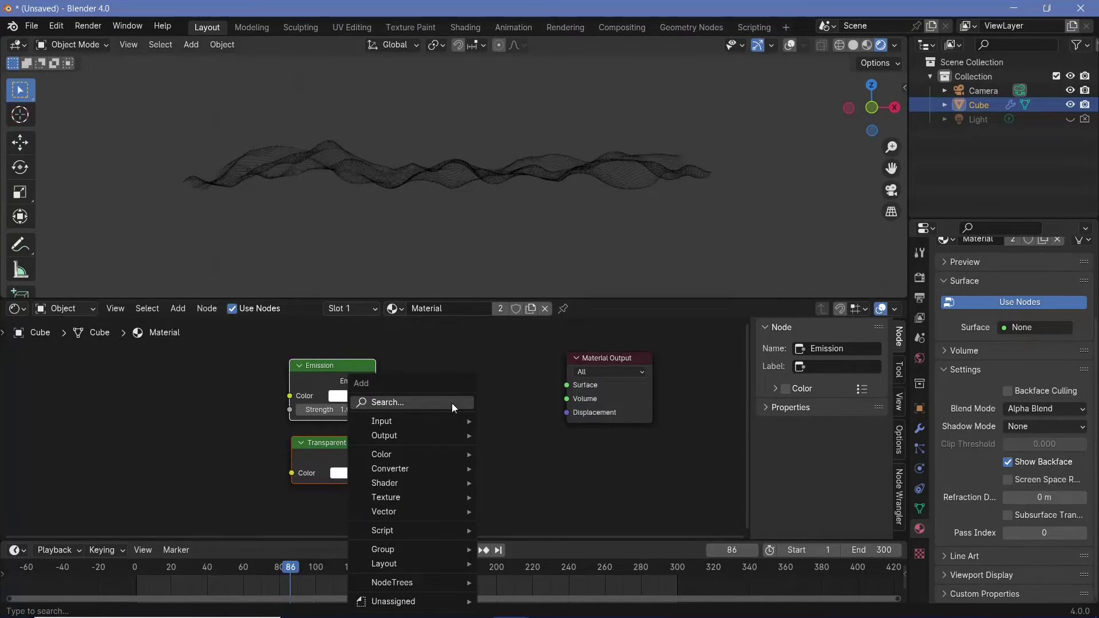
type("mix sha")
key("Return")
left_click(482, 420)
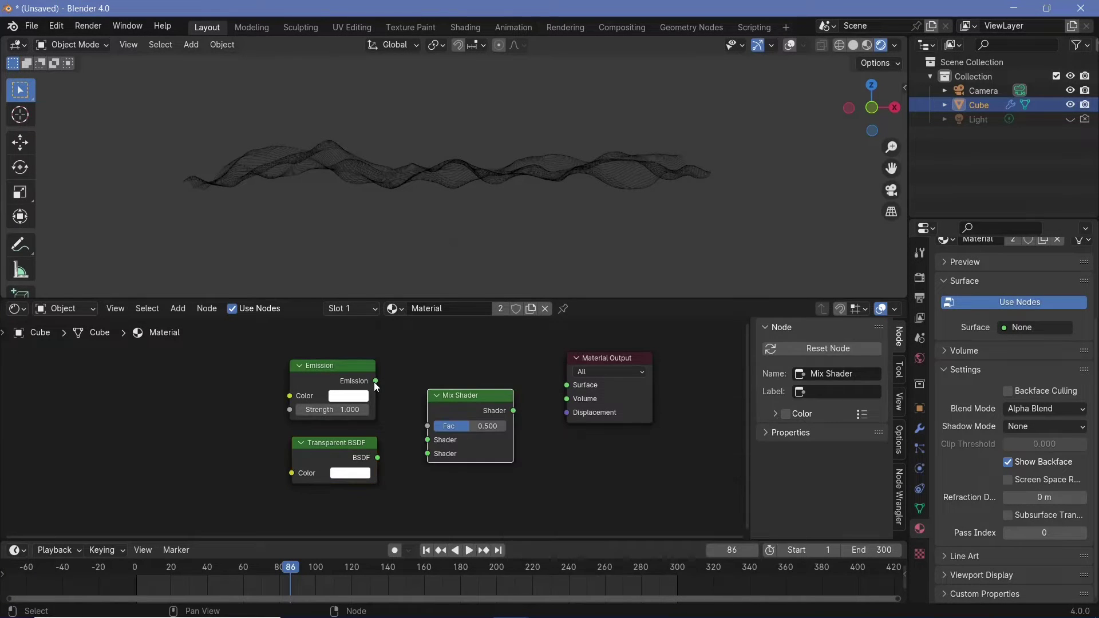
left_click_drag(376, 381, 428, 454)
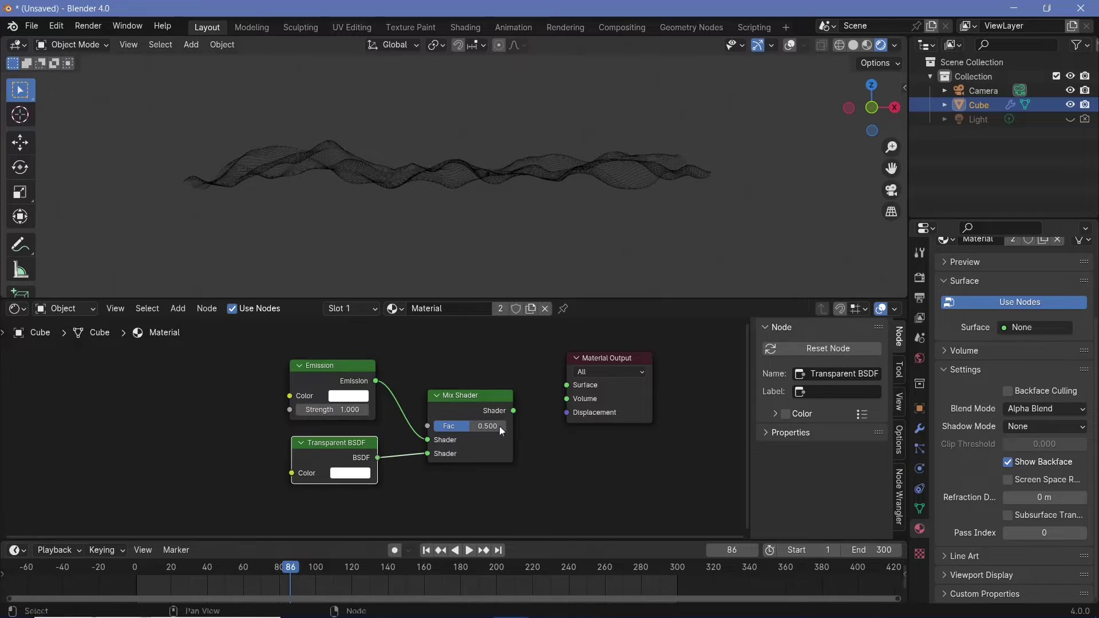
left_click_drag(514, 410, 566, 386)
middle_click_drag(412, 246, 427, 224)
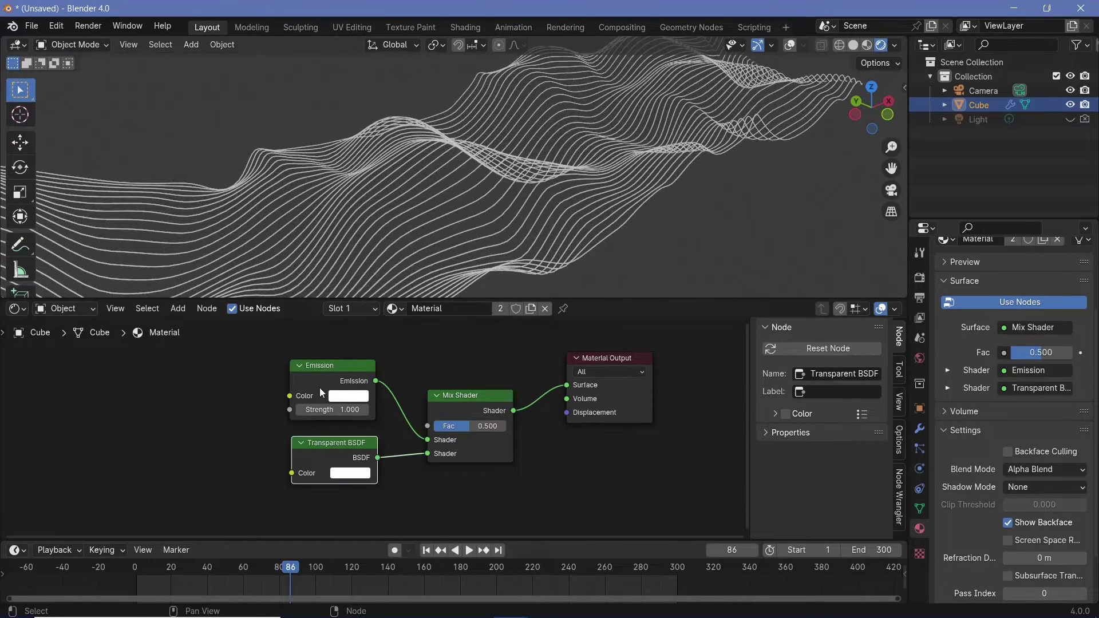
Move the Emission and Transparent BSDF nodes down to free space beside the Mix Shader's Fac input
left_click(319, 387)
scroll(452, 235, "down", 2)
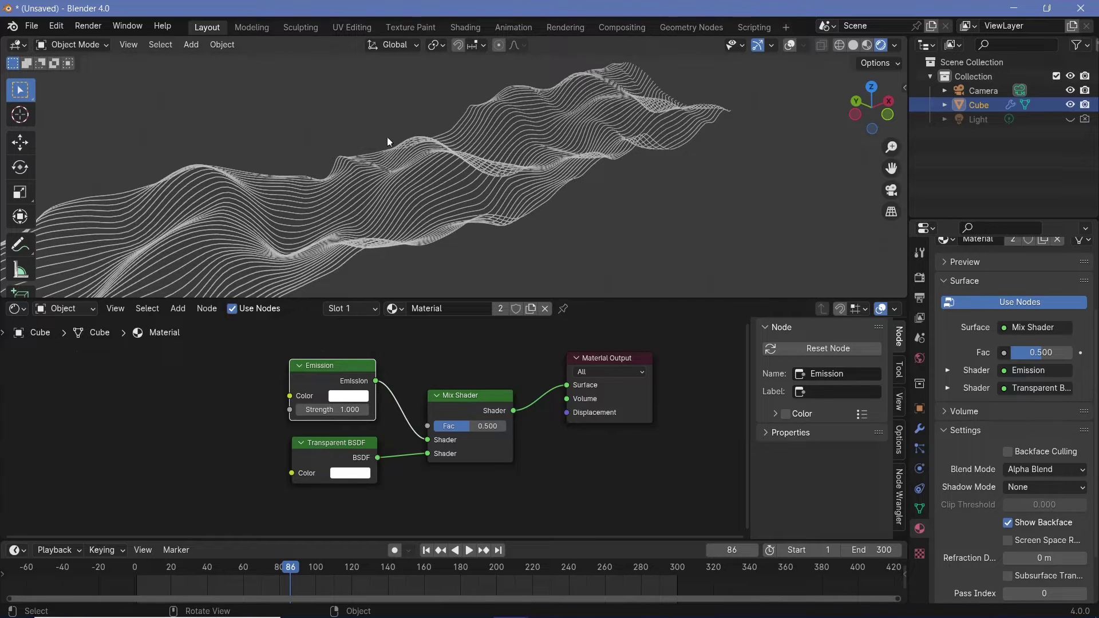
middle_click_drag(272, 366, 350, 398)
left_click_drag(336, 395, 440, 518)
left_click_drag(407, 388, 374, 461)
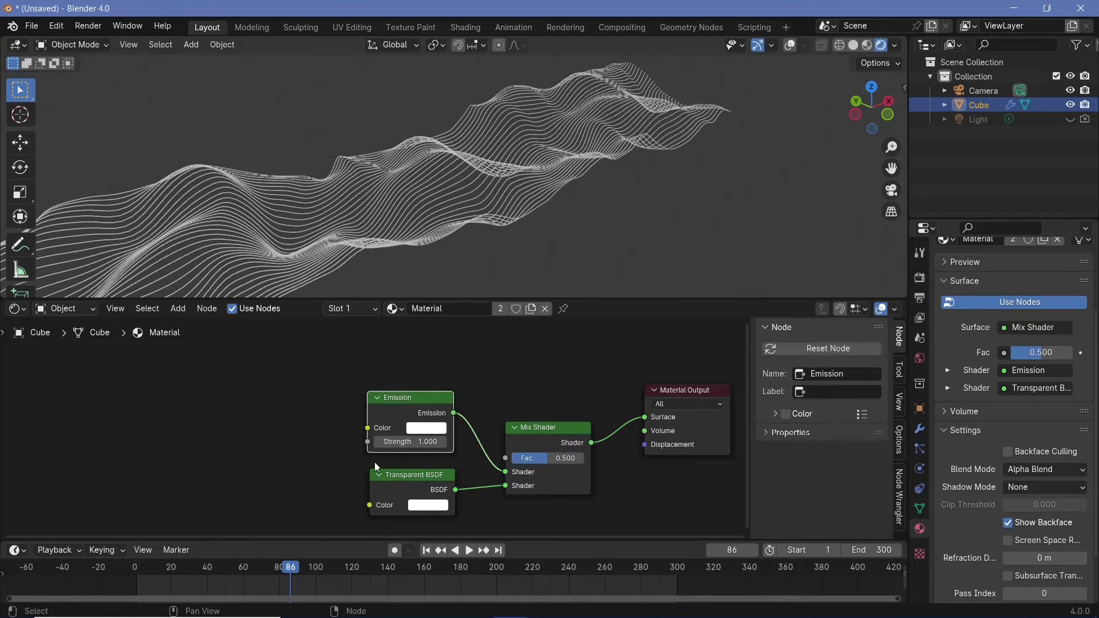
left_click_drag(429, 524, 409, 492)
Add an Attribute node and connect its Fac output to the Mix Shader's Fac input
middle_click_drag(282, 433, 328, 432)
key("shift+a")
mouse_move(342, 429)
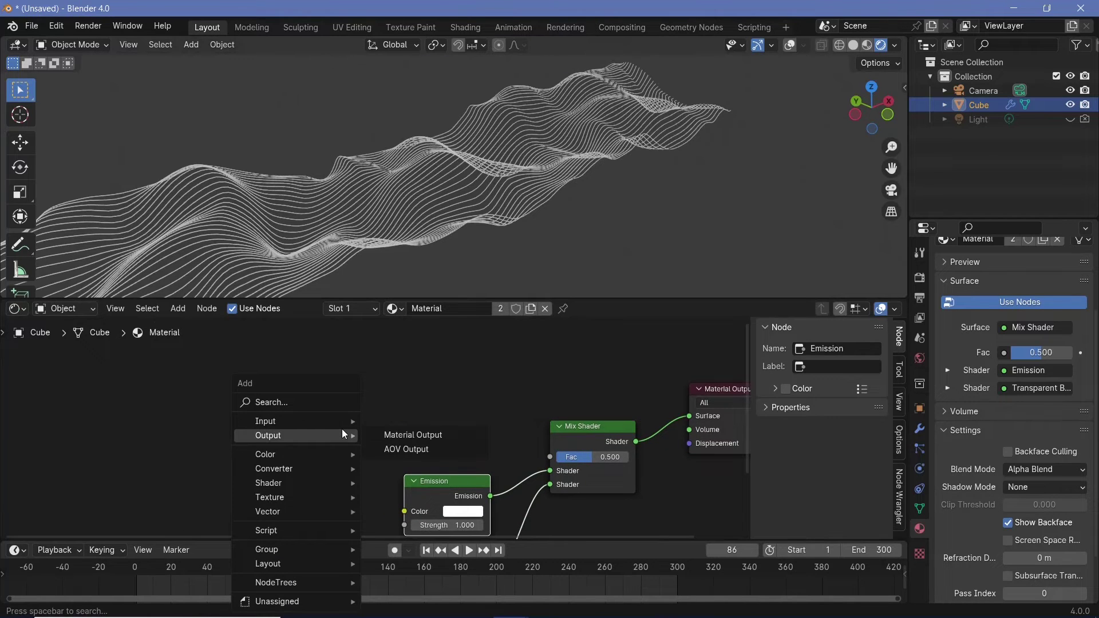
type("attr")
key("Return")
left_click(343, 414)
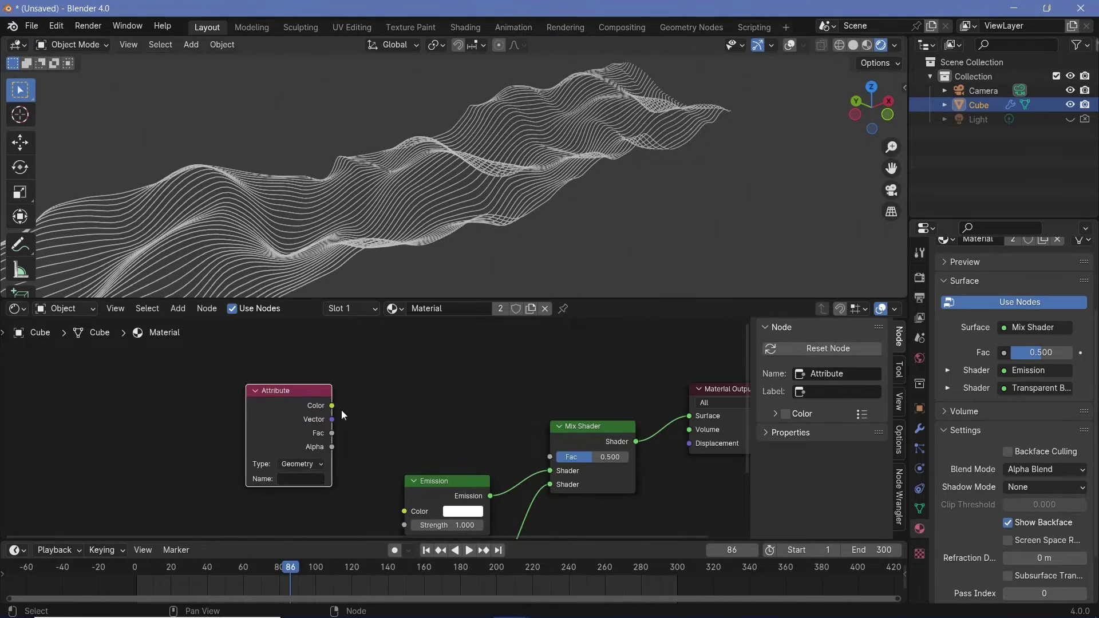
left_click_drag(332, 433, 562, 457)
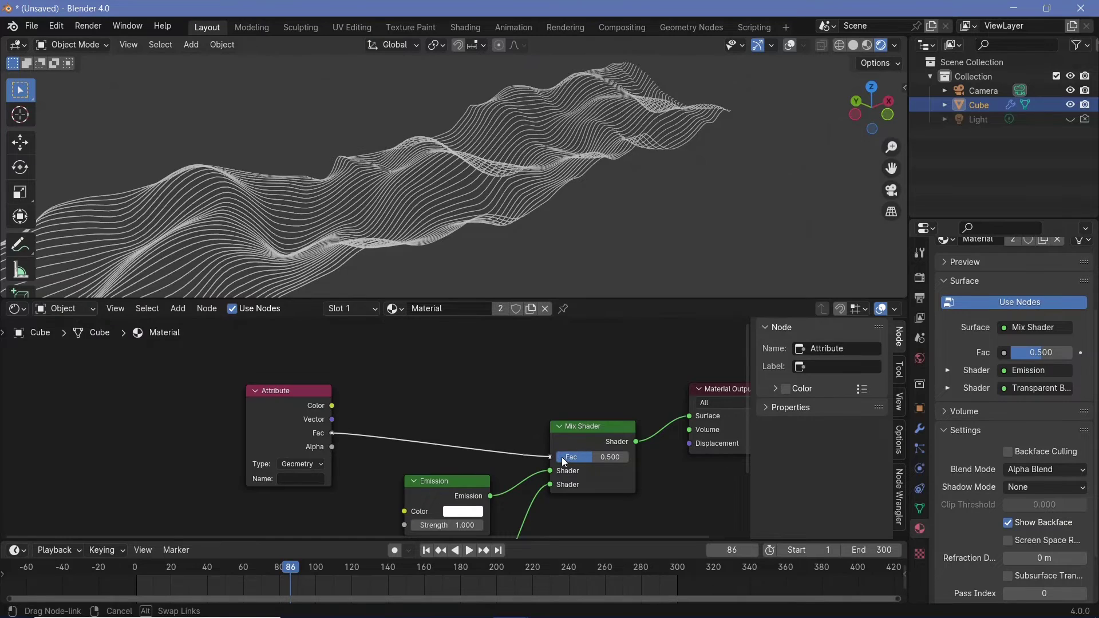
Set the Attribute node's name to "ci" and move the node farther from the Mix Shader
key("g")
left_click(361, 436)
middle_click_drag(310, 440, 447, 434)
scroll(355, 432, "up", 2)
left_click(324, 448)
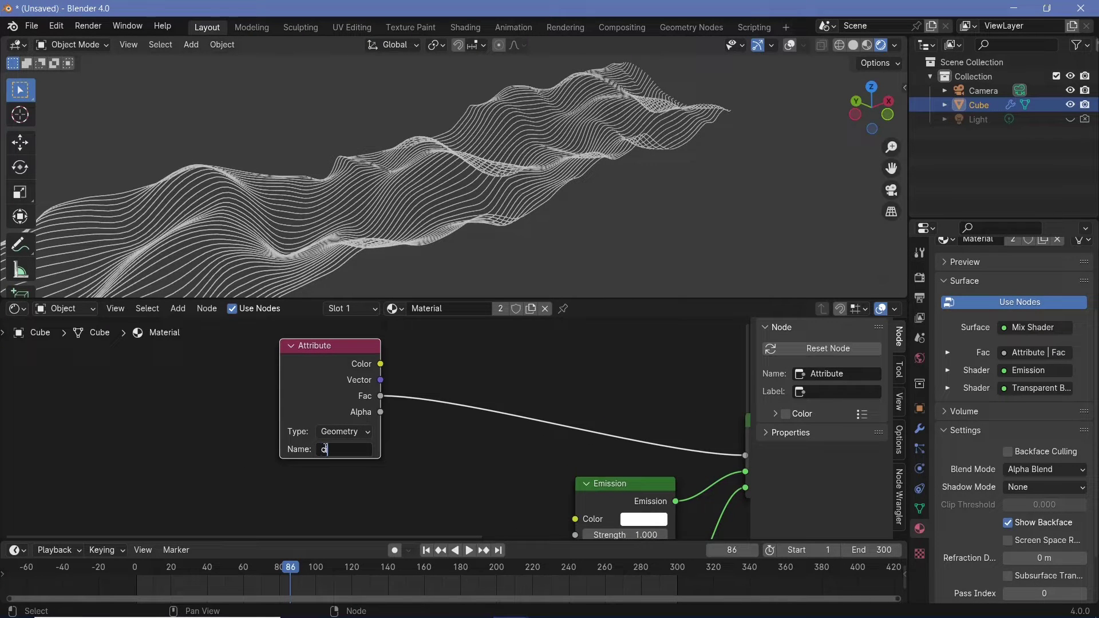
type("ci")
key("Return")
left_click_drag(303, 364, 211, 355)
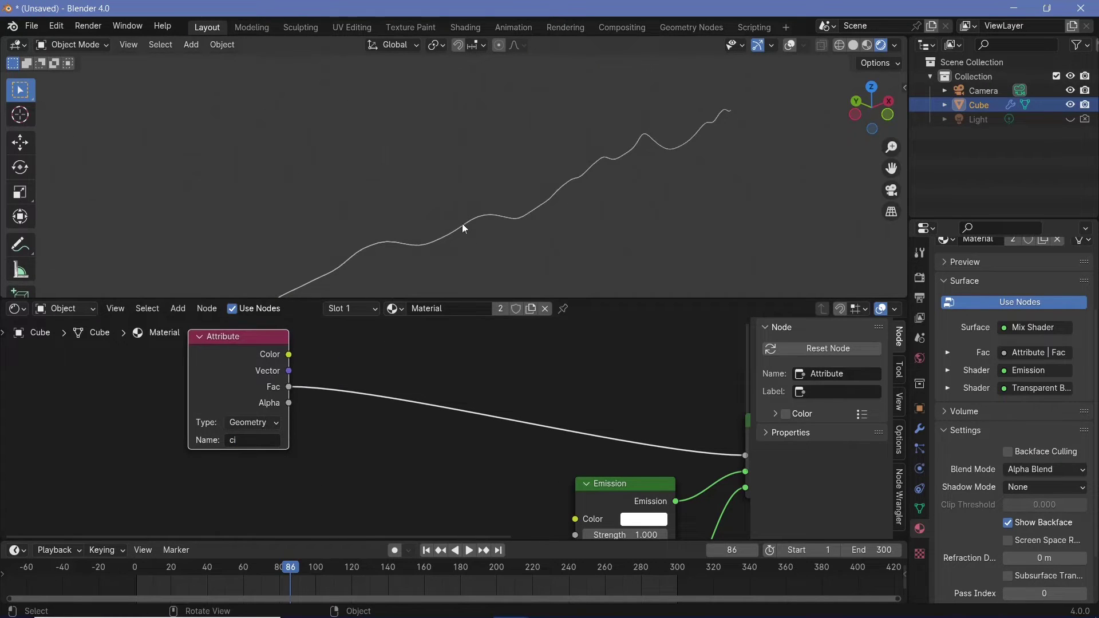
Insert a Map Range node on the link between the Attribute node's Fac output and the Mix Shader
scroll(452, 397, "down", 1)
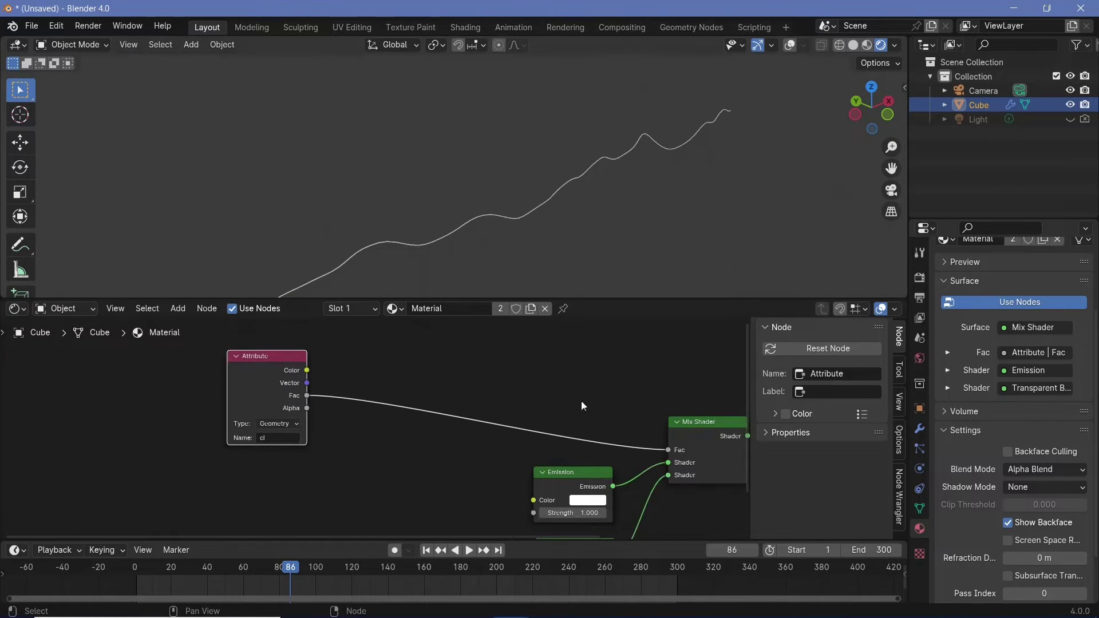
key("shift+a")
type("mat")
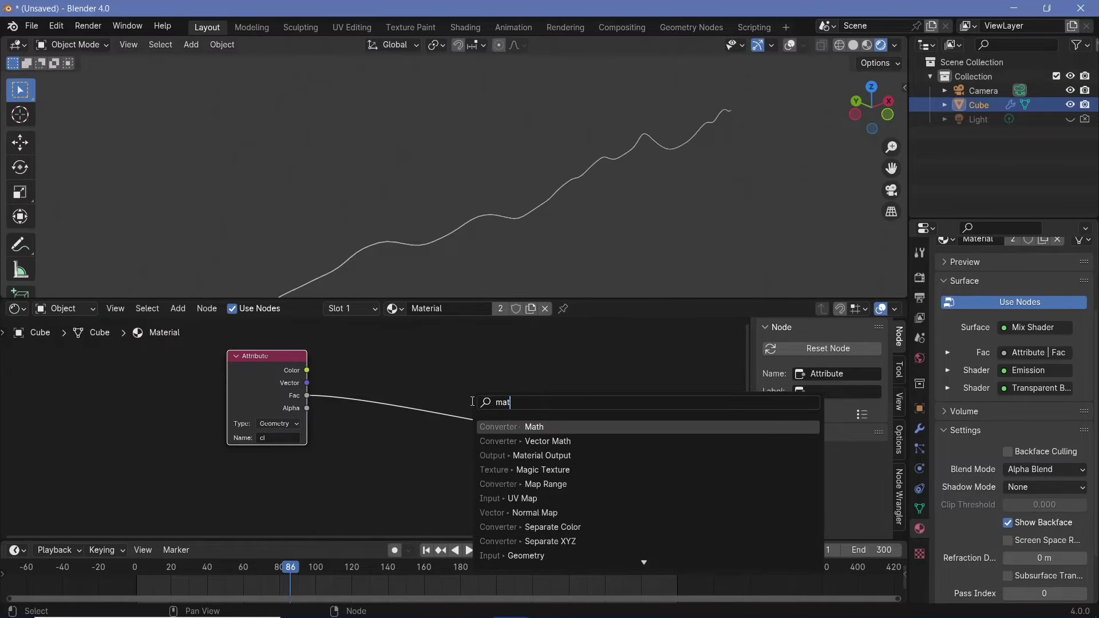
key("BackSpace")
type("p rang")
key("Return")
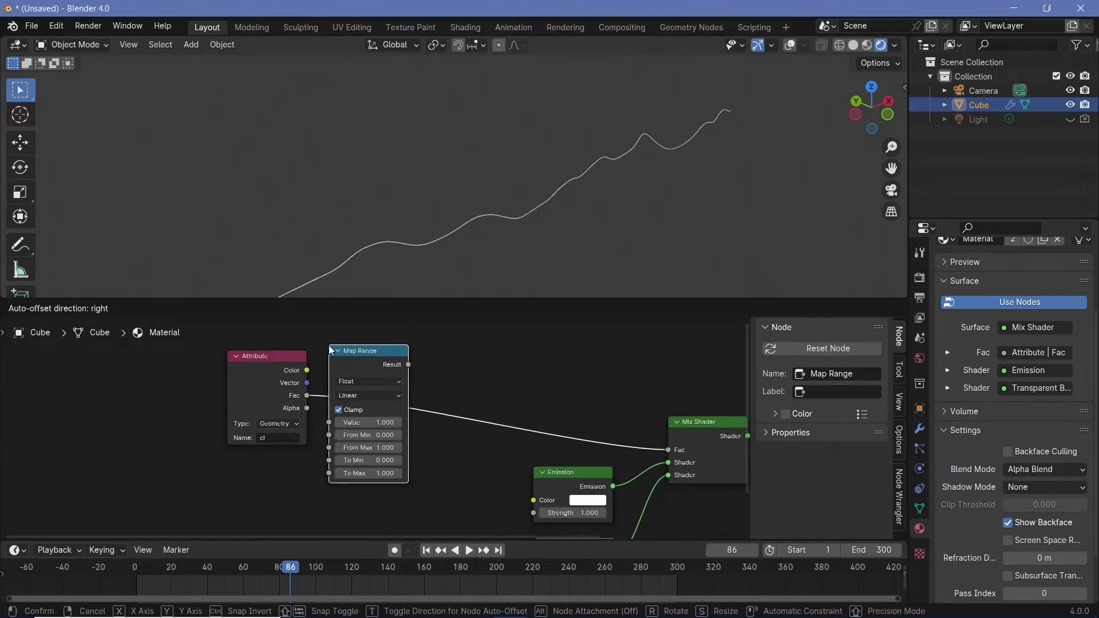
left_click(328, 347)
Set the Map Range node's From Min to 1 and From Max to 40
scroll(353, 436, "up", 2)
left_click(401, 437)
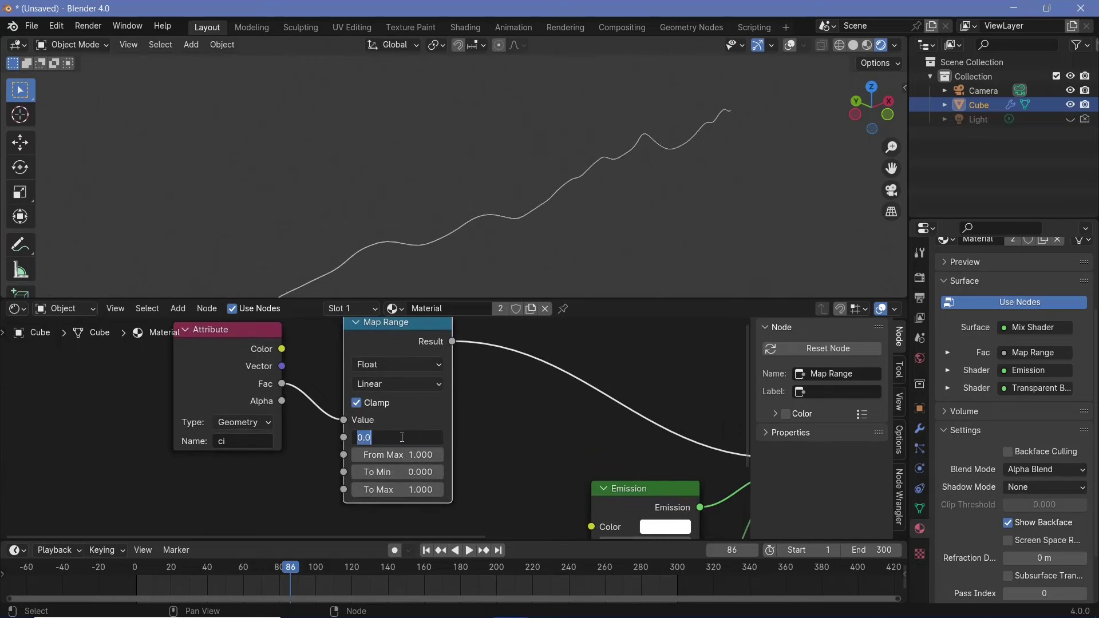
type("1")
key("Return")
left_click(402, 454)
type("40")
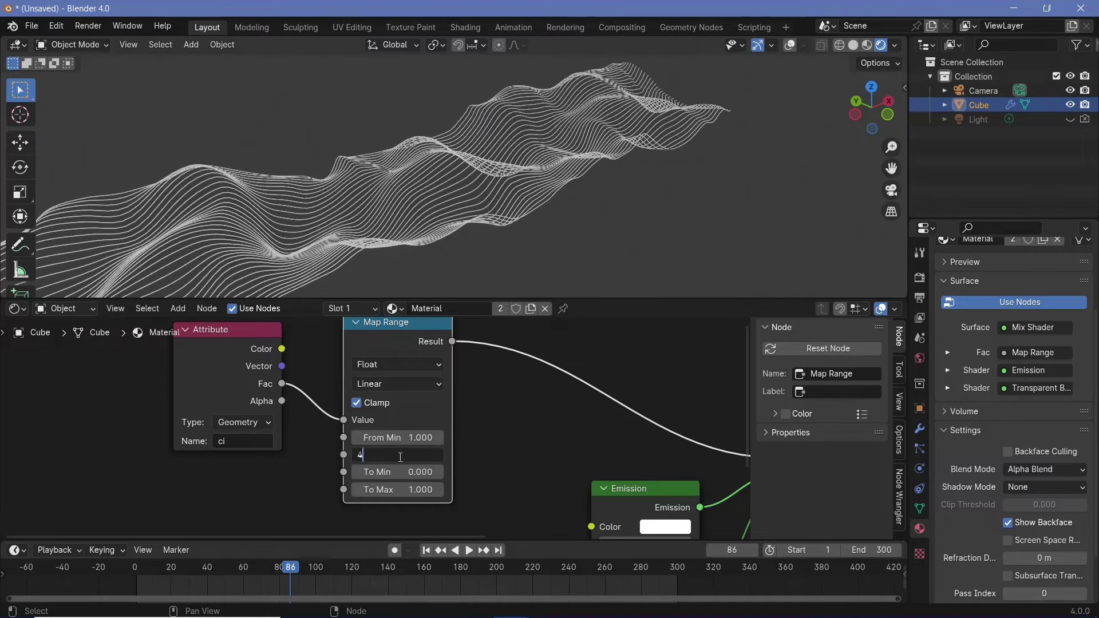
key("Return")
Raise the Emission node's strength to 5.9 so the wavy lines glow
middle_click_drag(492, 246, 551, 167)
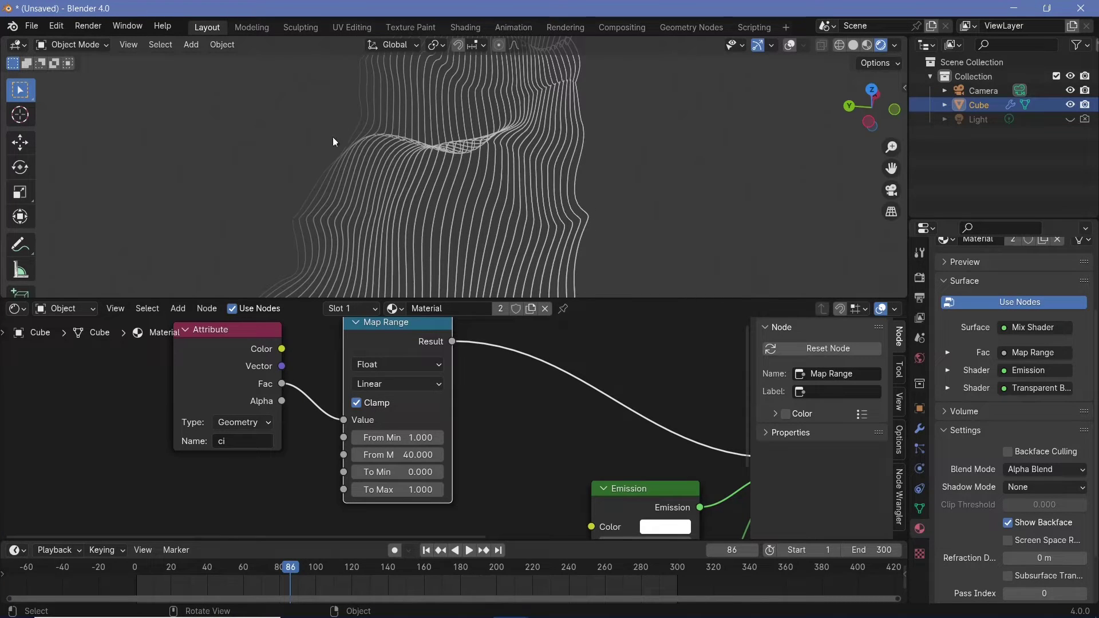
middle_click_drag(368, 216, 479, 387)
scroll(479, 392, "down", 4)
middle_click_drag(584, 433, 531, 366)
scroll(531, 378, "up", 4)
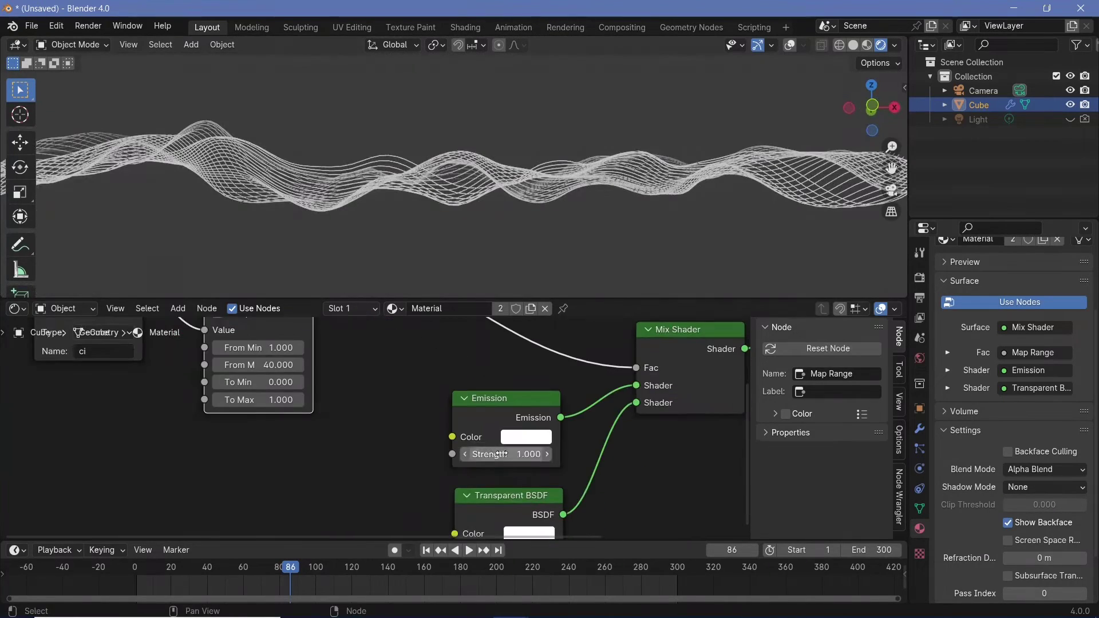
left_click_drag(505, 455, 538, 455)
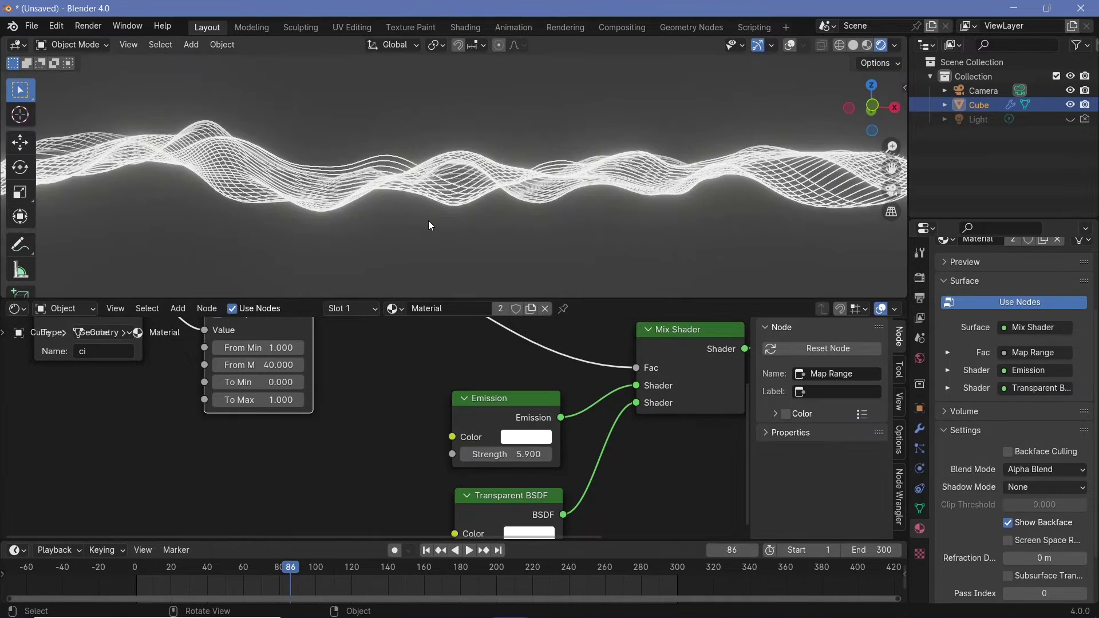
scroll(431, 226, "down", 2)
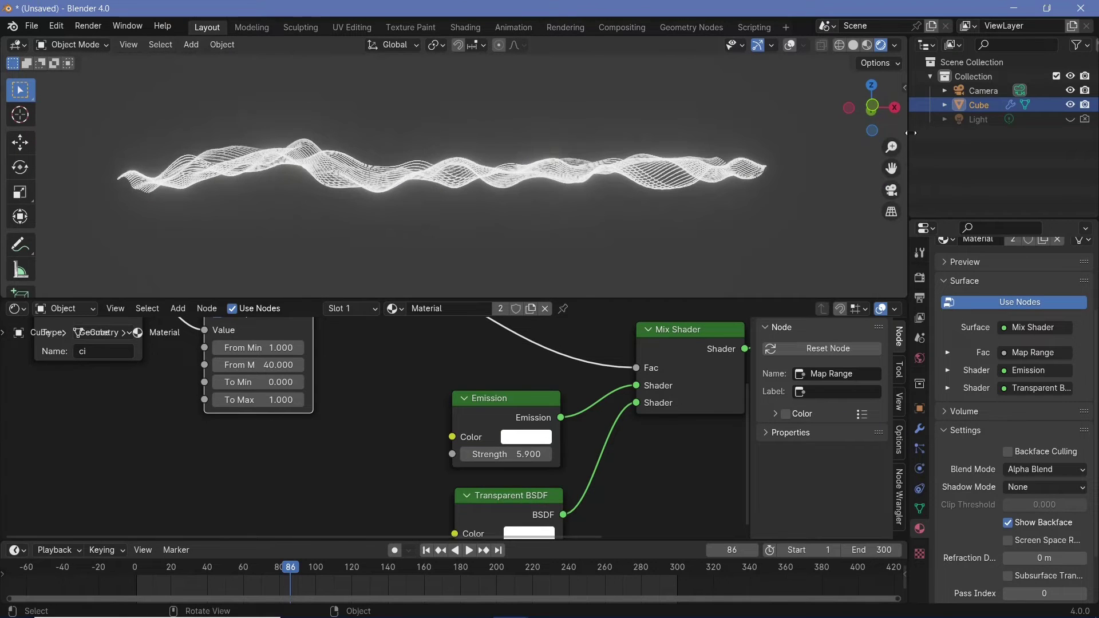
Clear the camera's location and rotation, and rotate it 90 degrees about the X axis
left_click(983, 90)
key("alt+g")
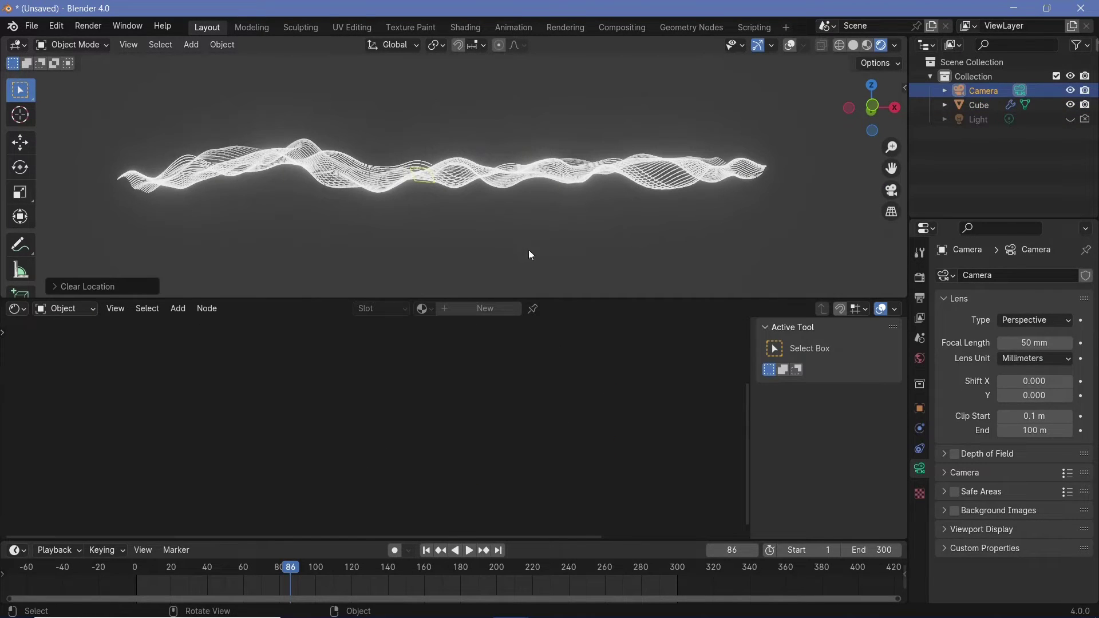
key("alt+r")
key("r")
key("x")
key("9")
key("0")
key("Return")
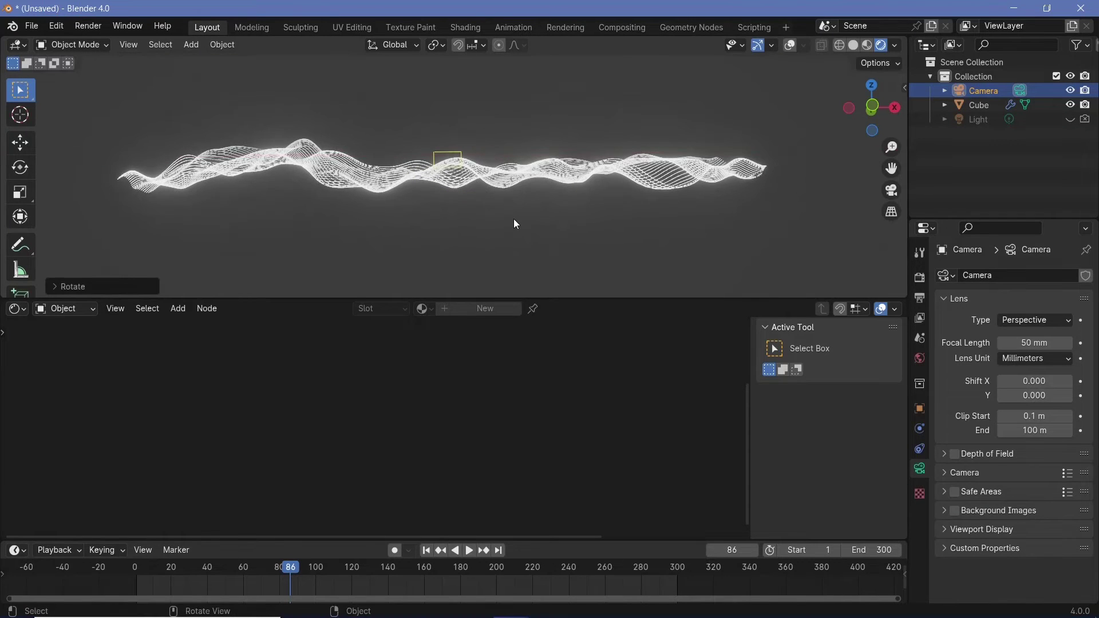
Look through the camera and move it back about 16 m along negative Y to frame the waves
key("KP_0")
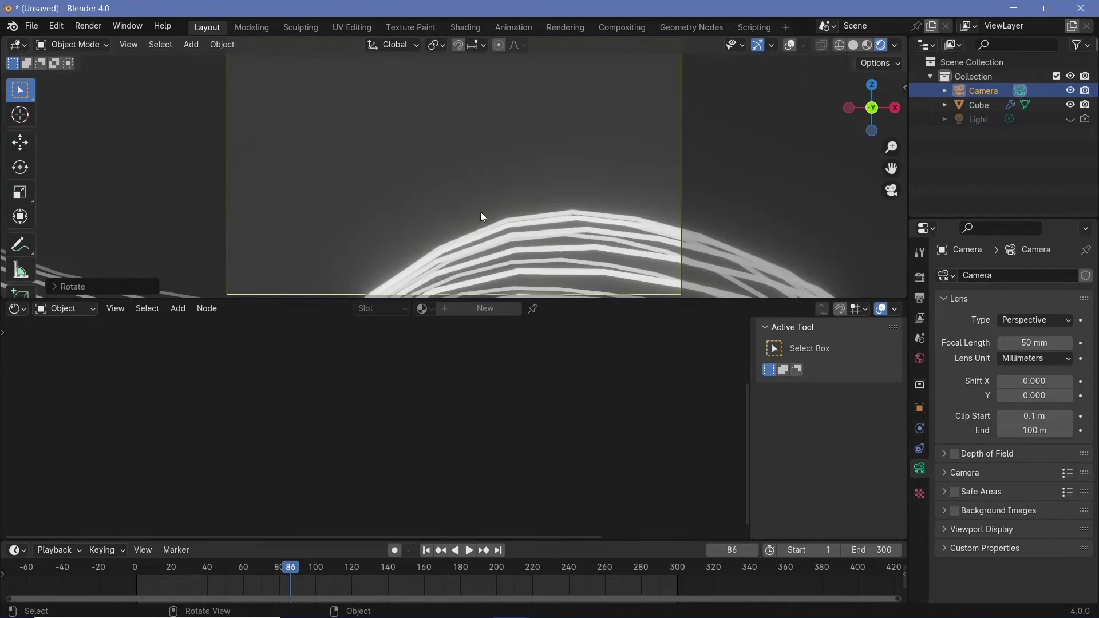
key("g")
key("z")
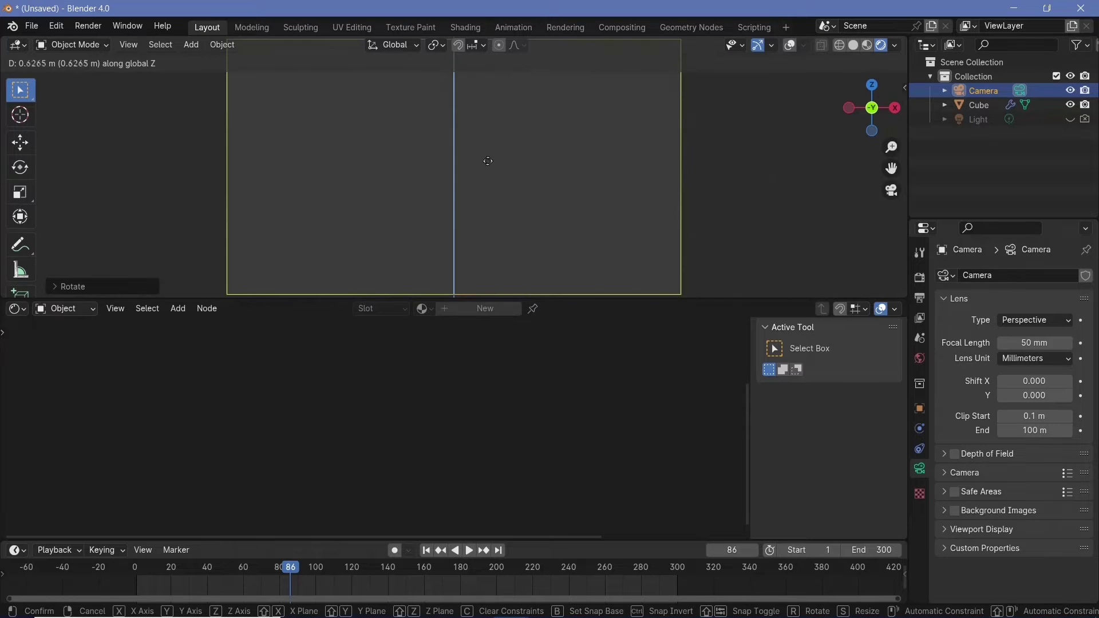
key("y")
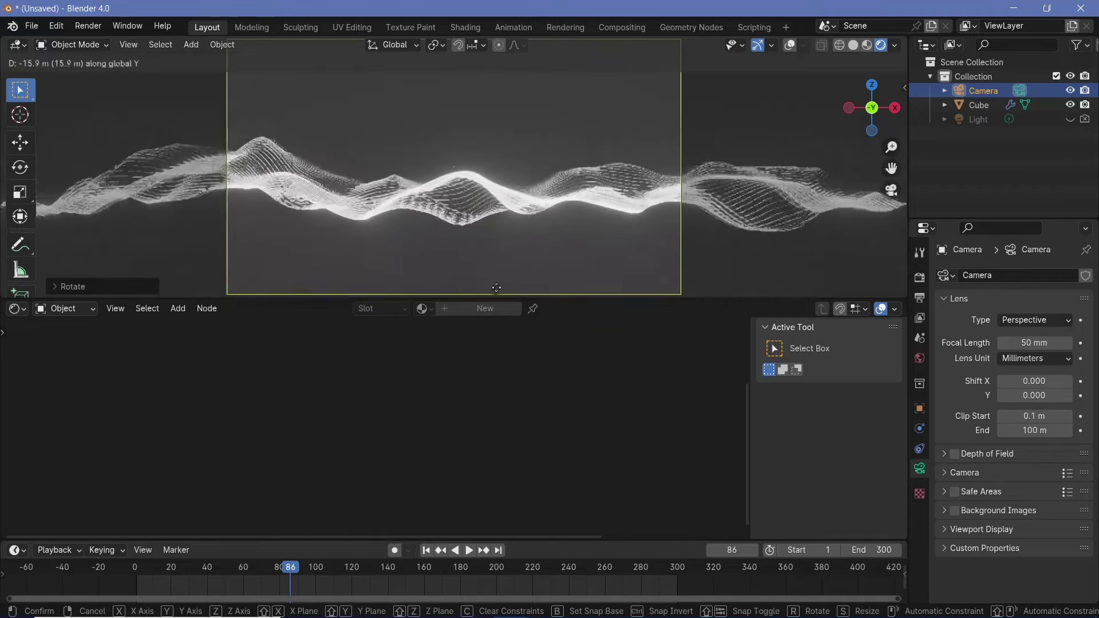
key("Return")
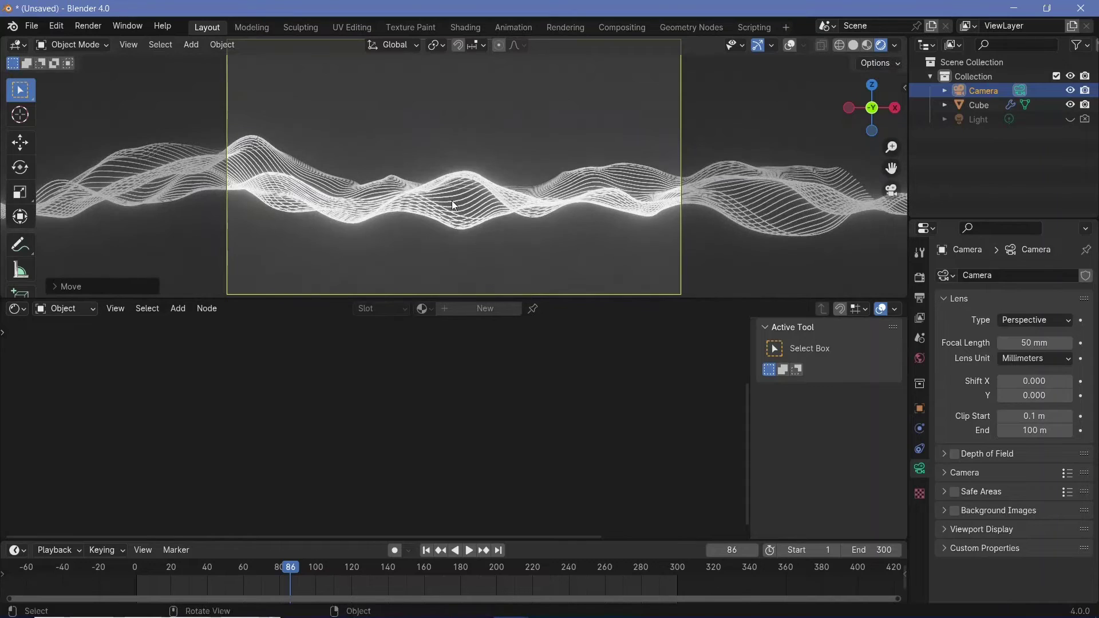
Lower the camera about 0.49 m along Z to center the waves vertically in the frame
key("g")
key("z")
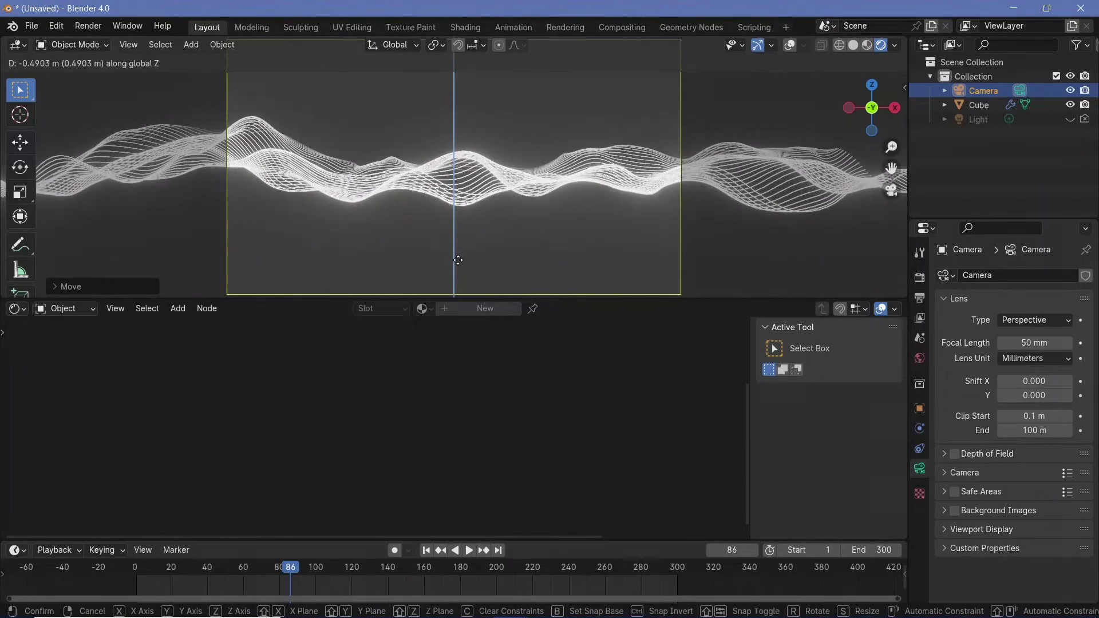
left_click(457, 260)
Set the camera's Passepartout to 1.000 to black out everything outside the frame
scroll(360, 205, "down", 3)
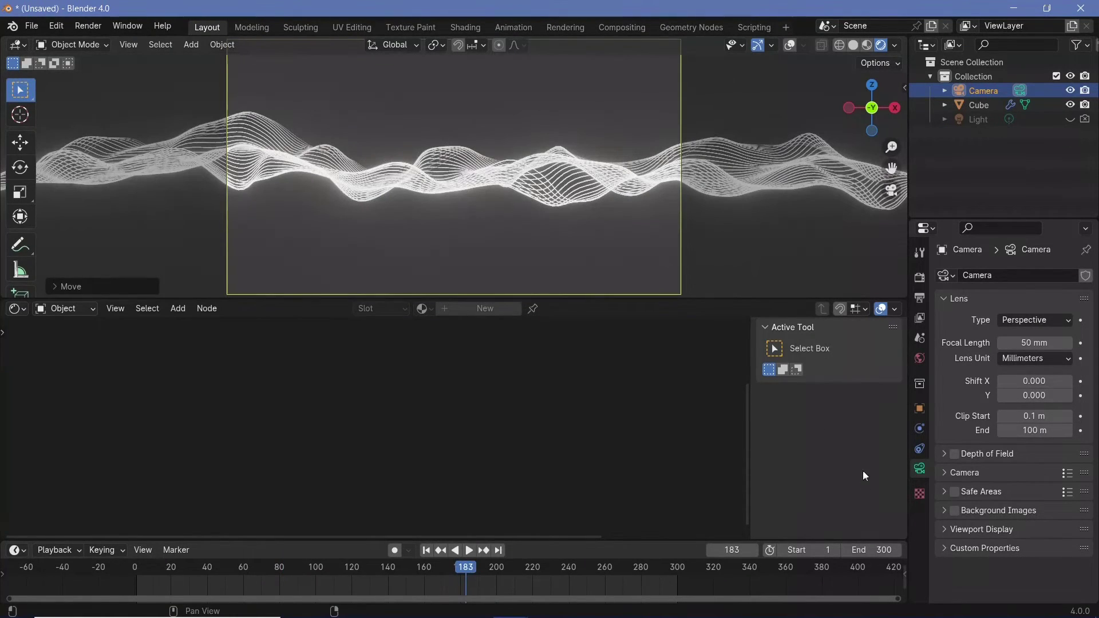
left_click(954, 529)
scroll(957, 529, "down", 3)
left_click_drag(1029, 553, 1072, 553)
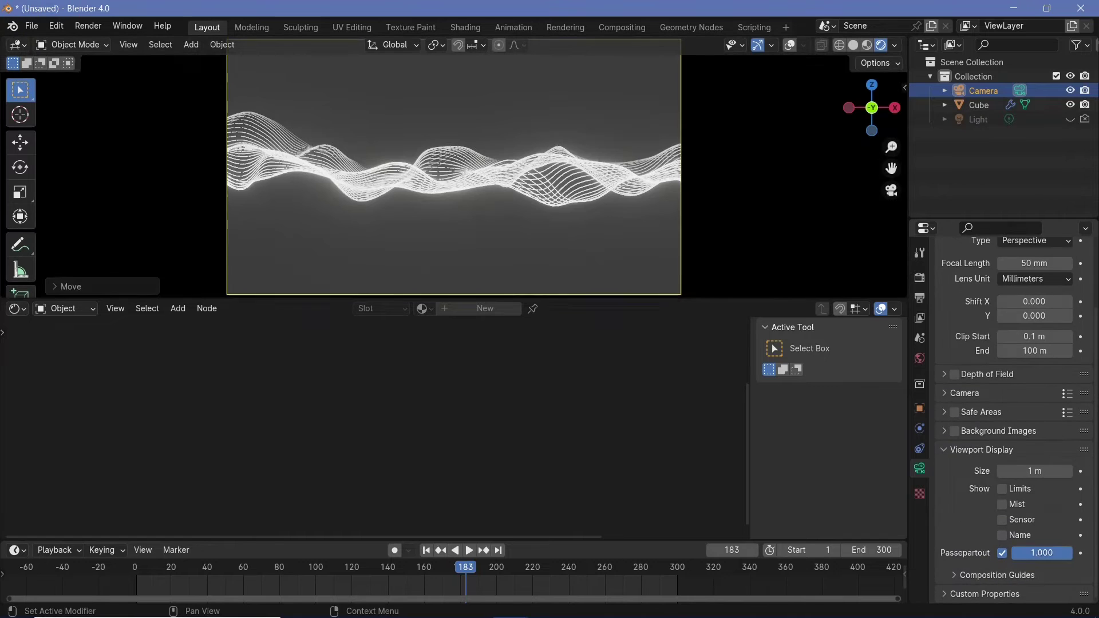
scroll(305, 129, "down", 3)
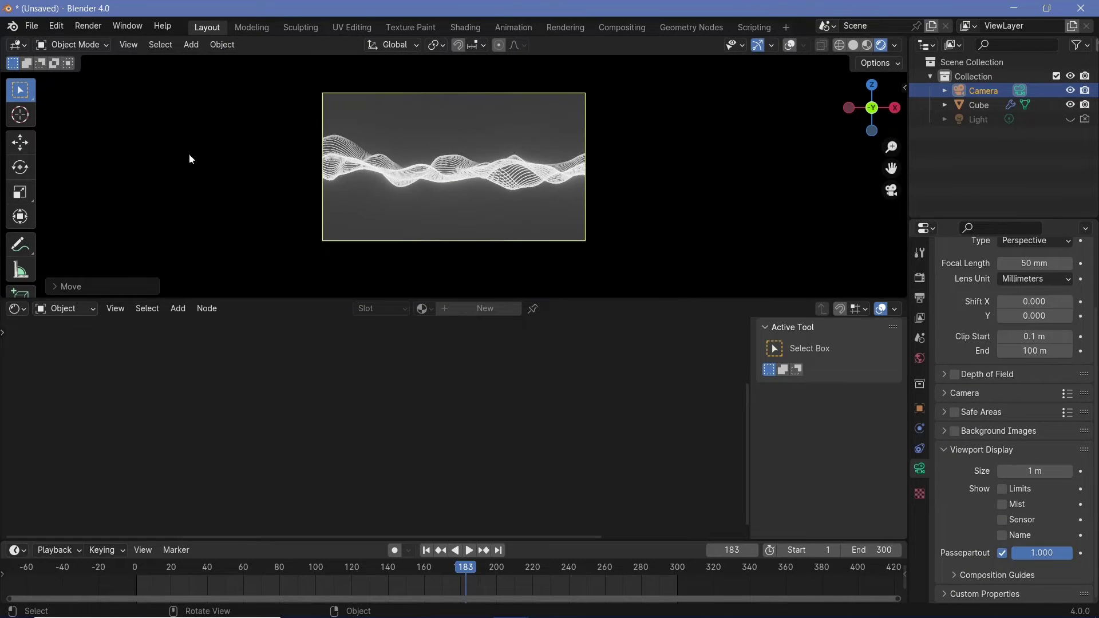
scroll(496, 204, "up", 3)
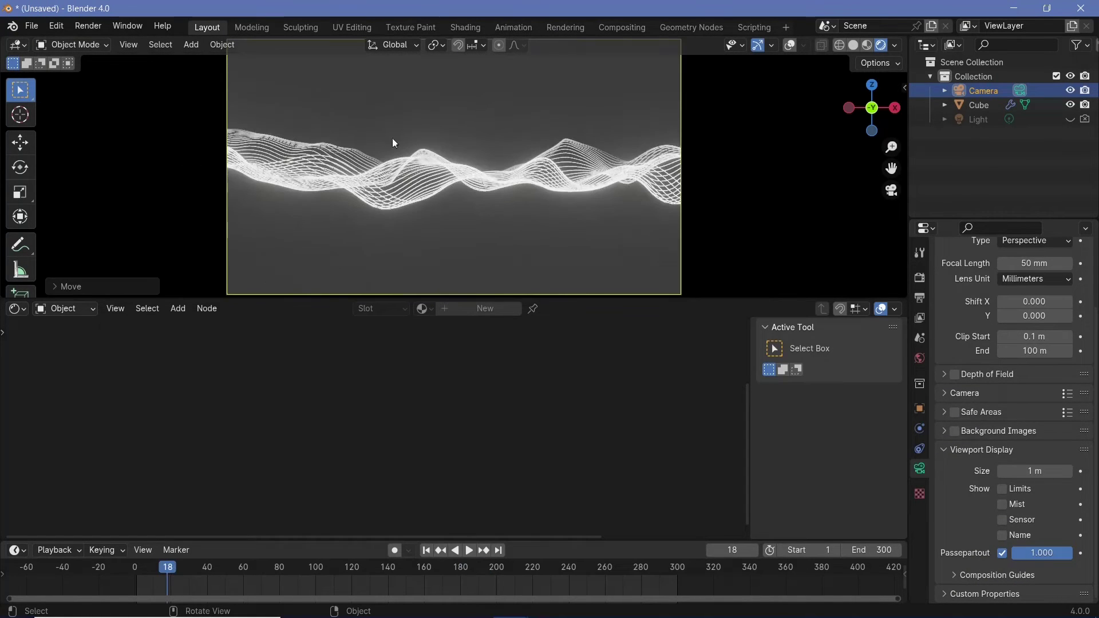
Add a Gradient Texture node with Texture Coordinate and Mapping nodes to the wavy lines' material
left_click(410, 180)
key("Home")
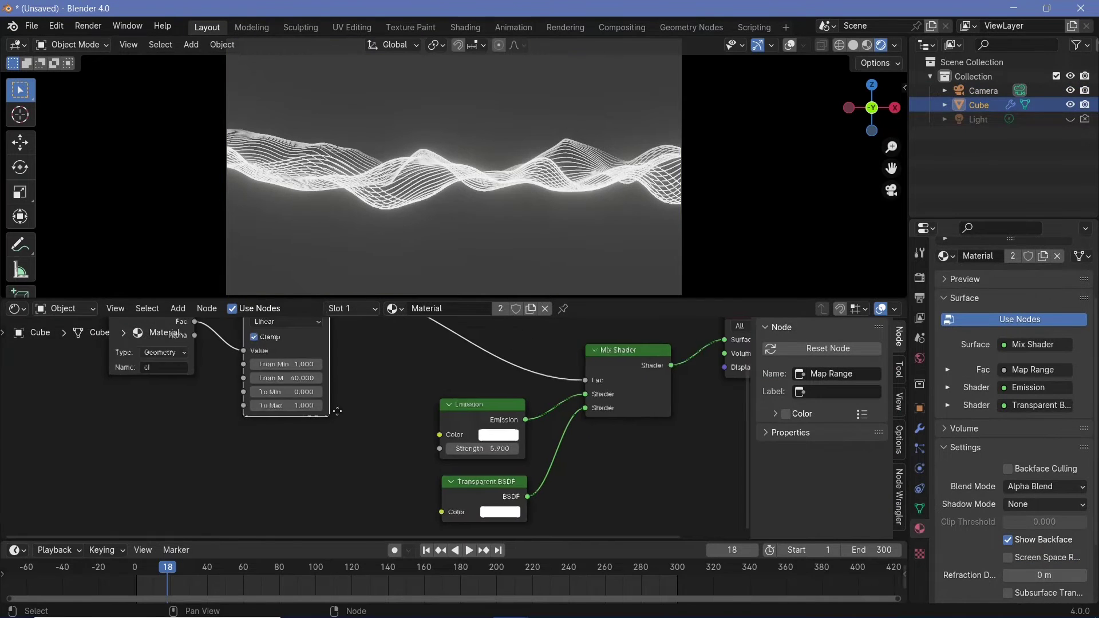
key("shift+a")
mouse_move(377, 459)
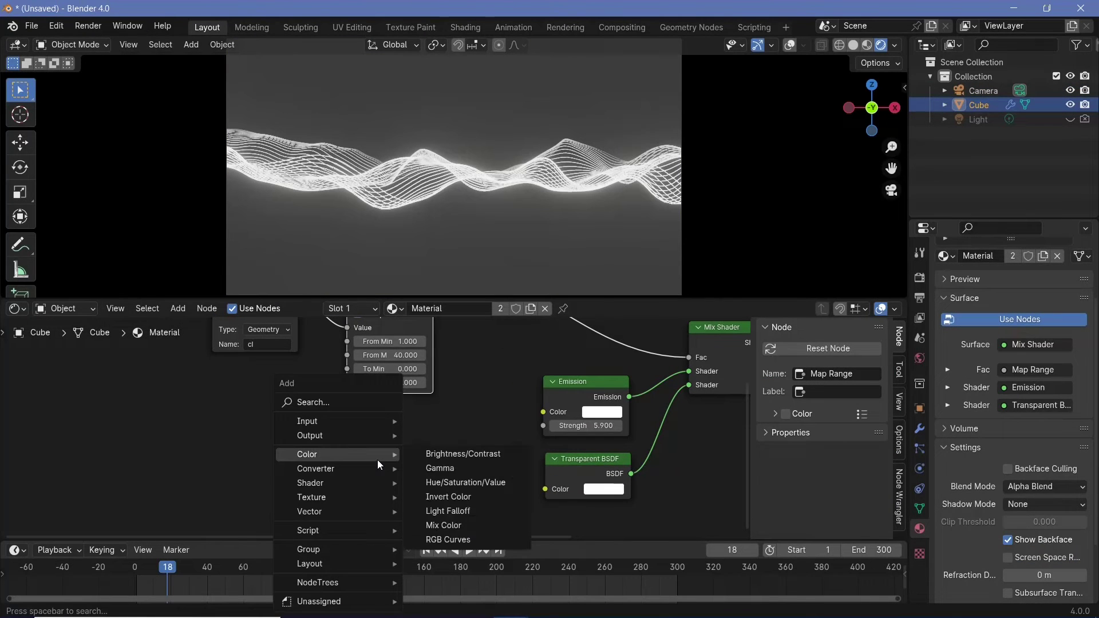
type("gra")
key("Return")
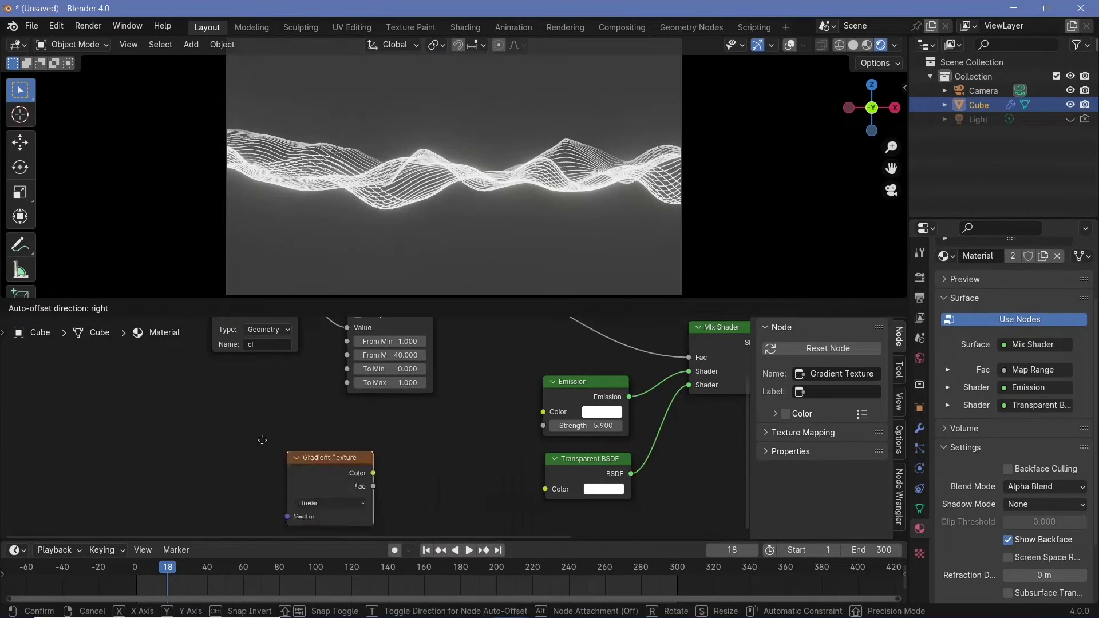
left_click(367, 445)
key("ctrl+t")
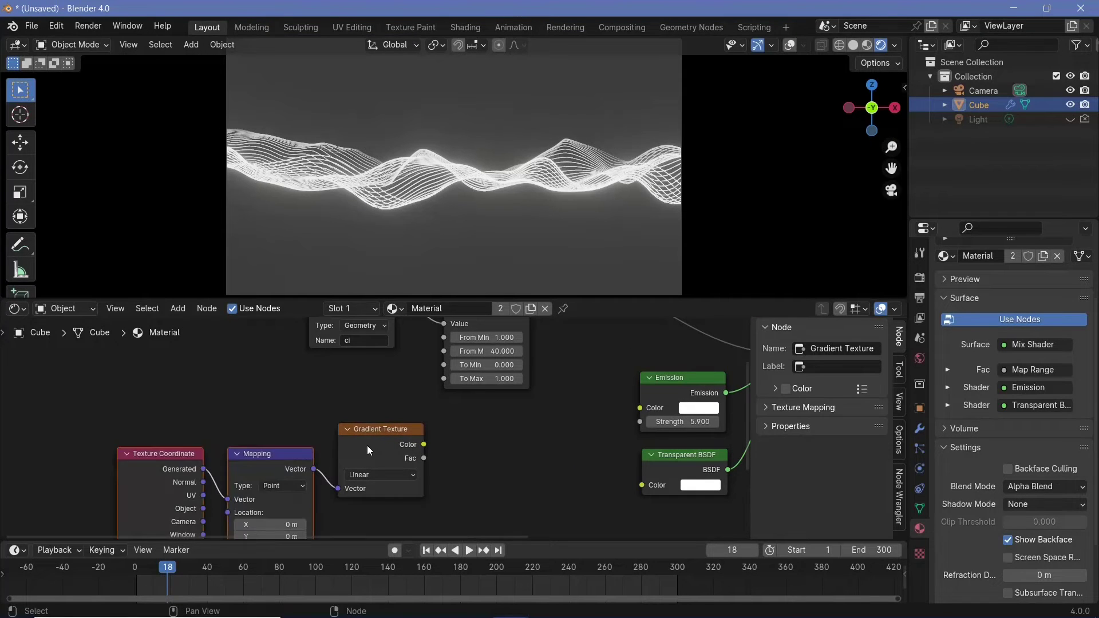
Connect the Texture Coordinate's Window output directly to the Gradient Texture's Vector input and delete the Mapping node
left_click(166, 407)
left_click_drag(164, 453, 154, 383)
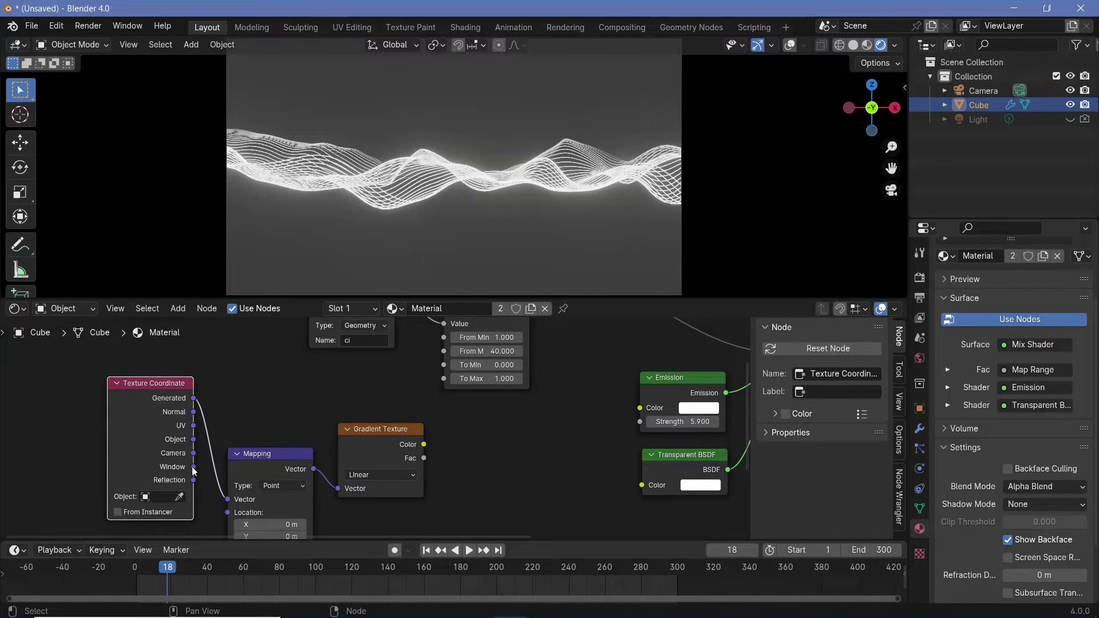
left_click_drag(194, 469, 337, 485)
left_click(256, 452)
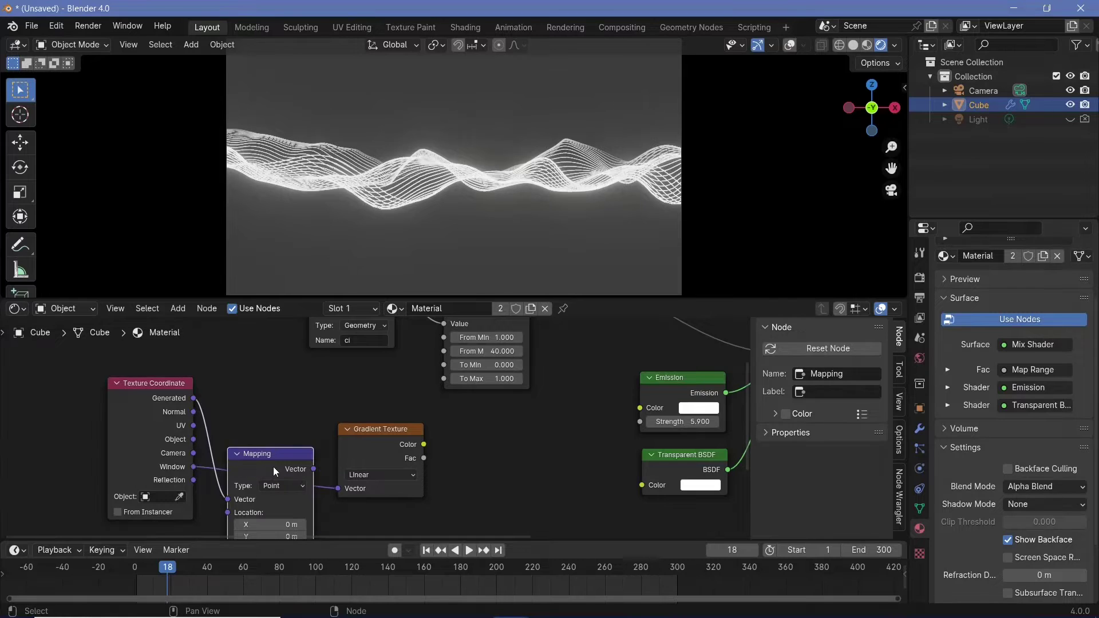
key("x")
Connect the Gradient Texture's Color to the Emission Color input and insert a Color Ramp node on that link
middle_click_drag(365, 444, 267, 443)
left_click_drag(267, 443, 547, 407)
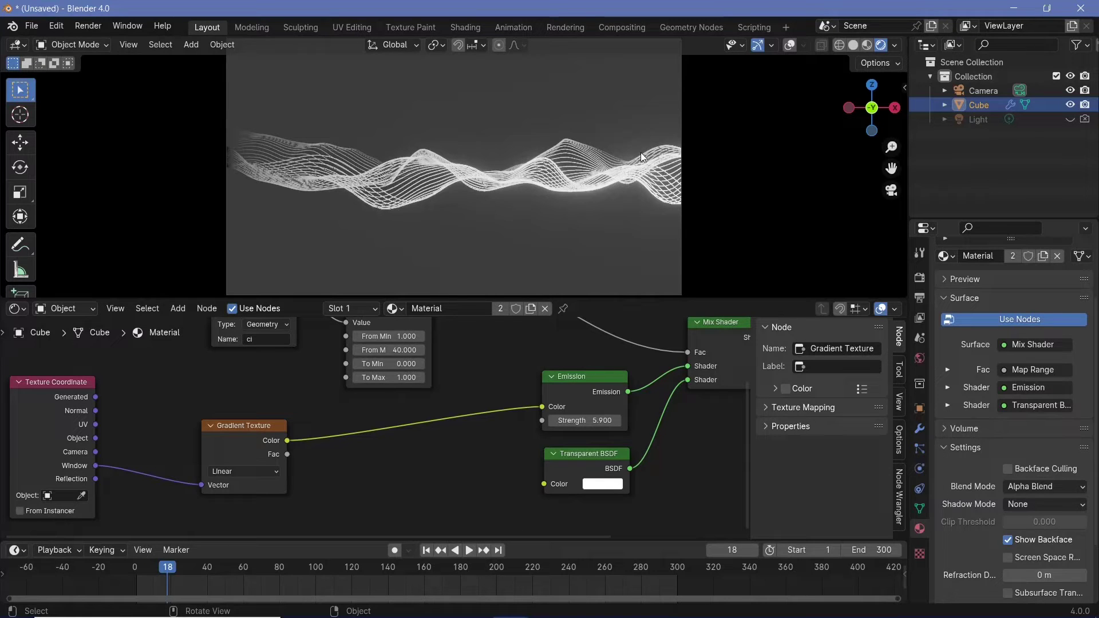
key("shift+a")
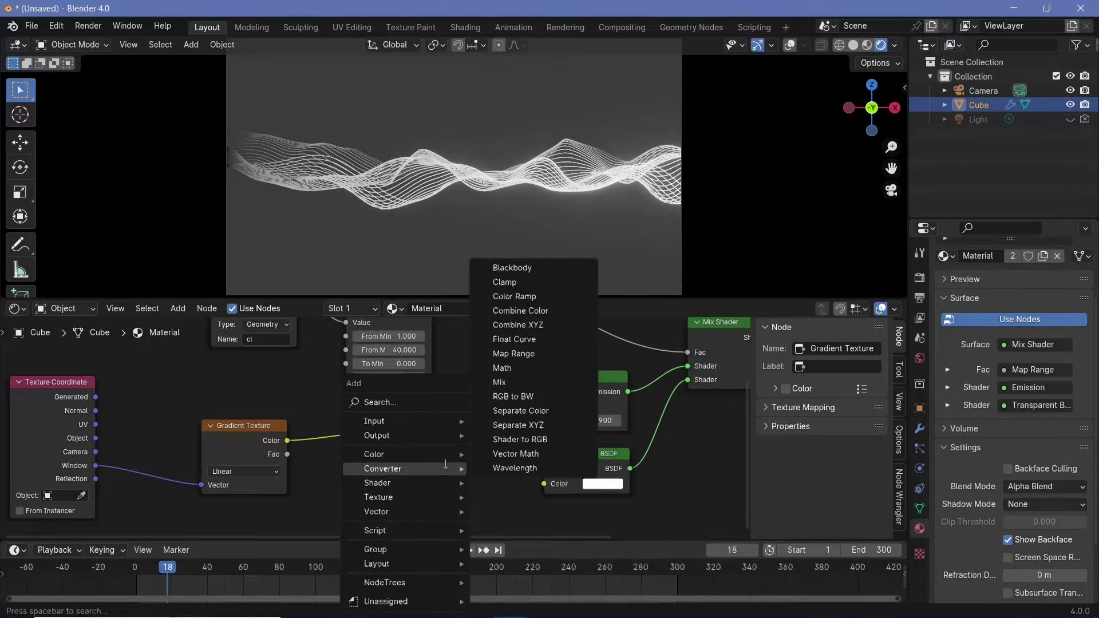
type("colo")
left_click(458, 482)
left_click(451, 468)
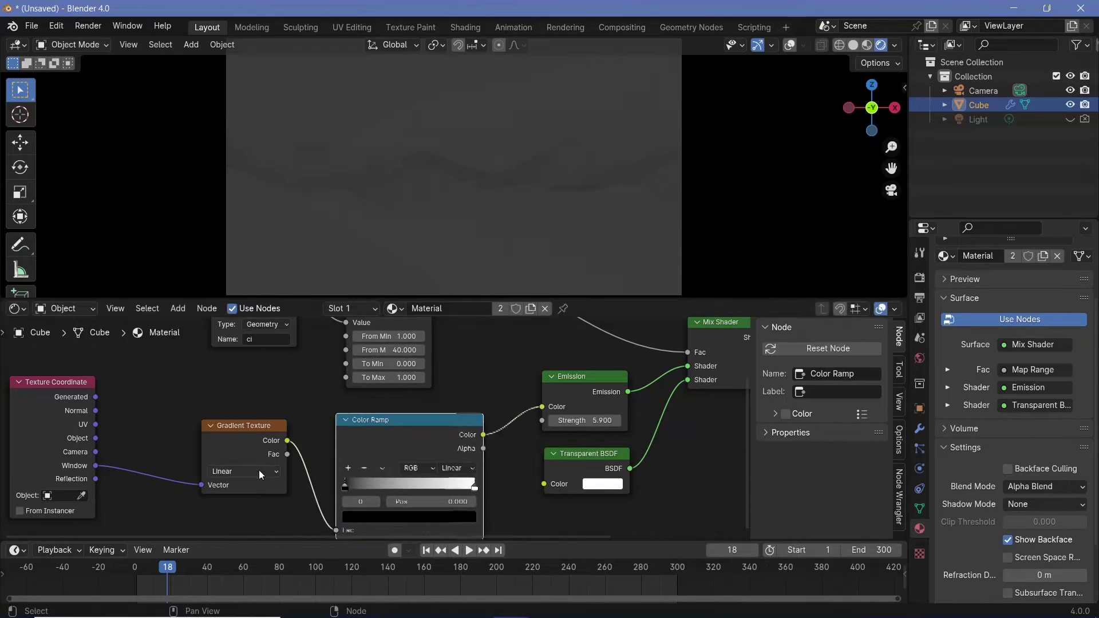
Set the Color Ramp's interpolation to Ease and add a middle stop at position 0.5
left_click(451, 468)
left_click(461, 502)
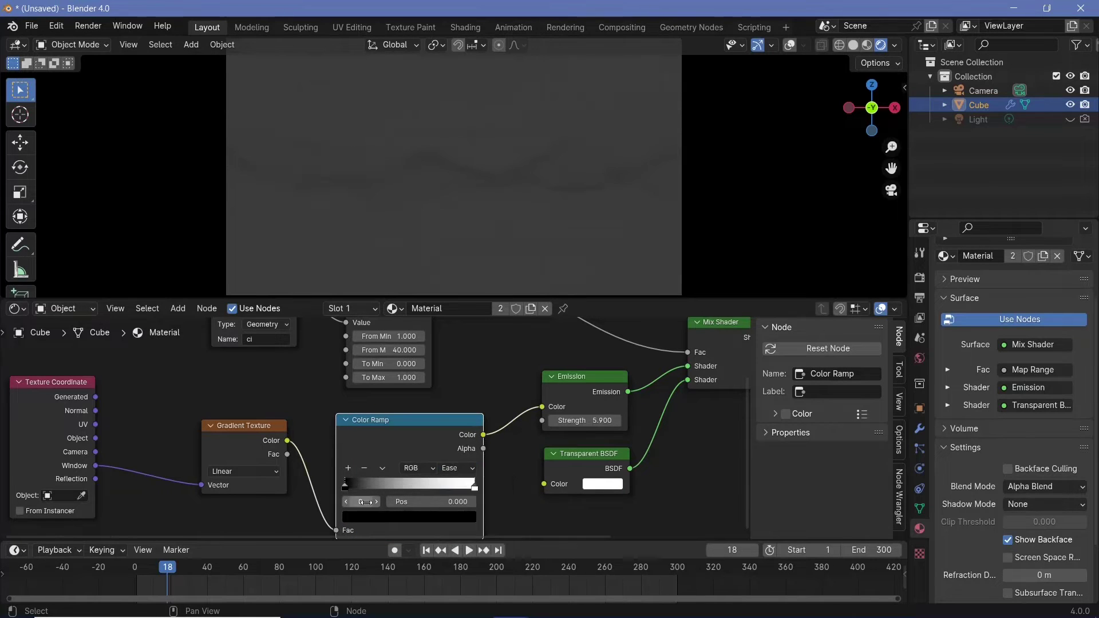
scroll(305, 402, "up", 2)
left_click(308, 398)
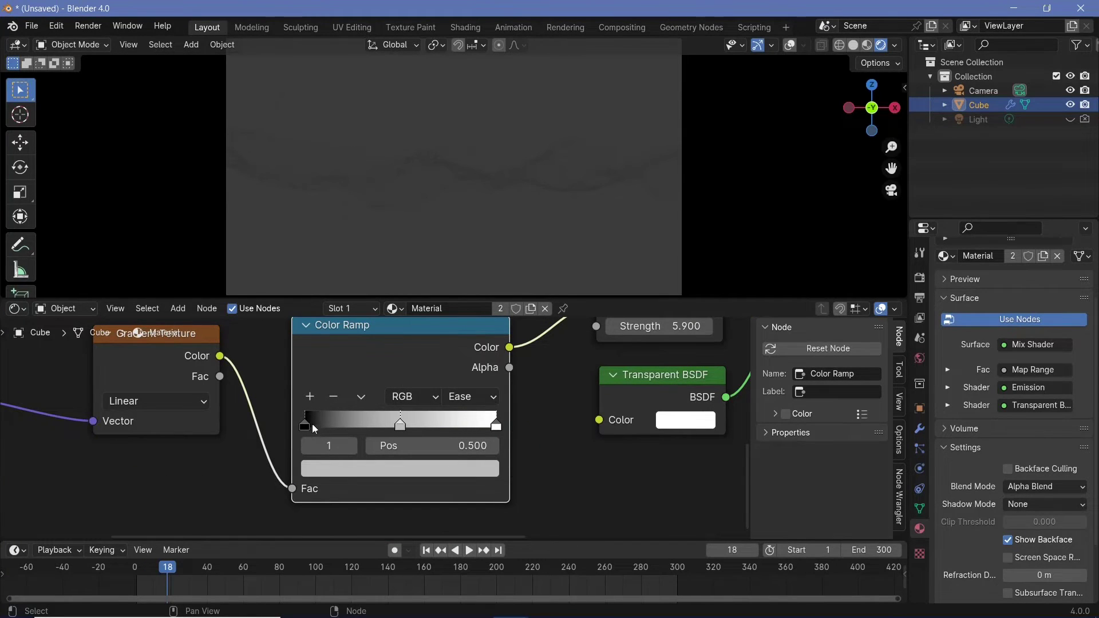
Color the Color Ramp's first stop blue and its last stop red
left_click(314, 427)
left_click(336, 465)
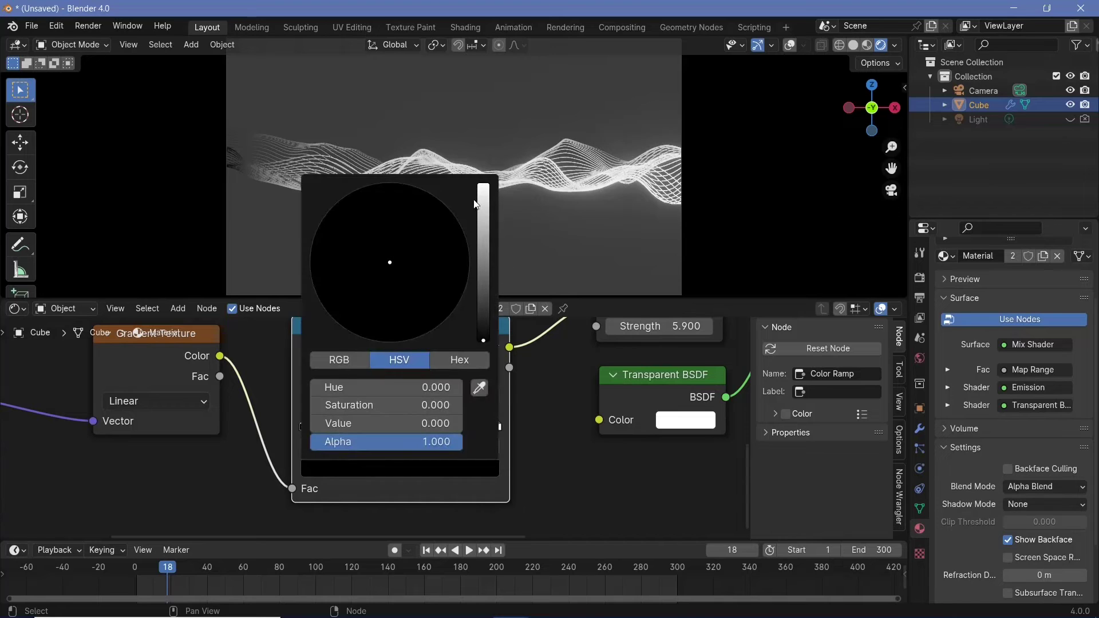
left_click_drag(483, 202, 484, 178)
left_click_drag(438, 234, 462, 222)
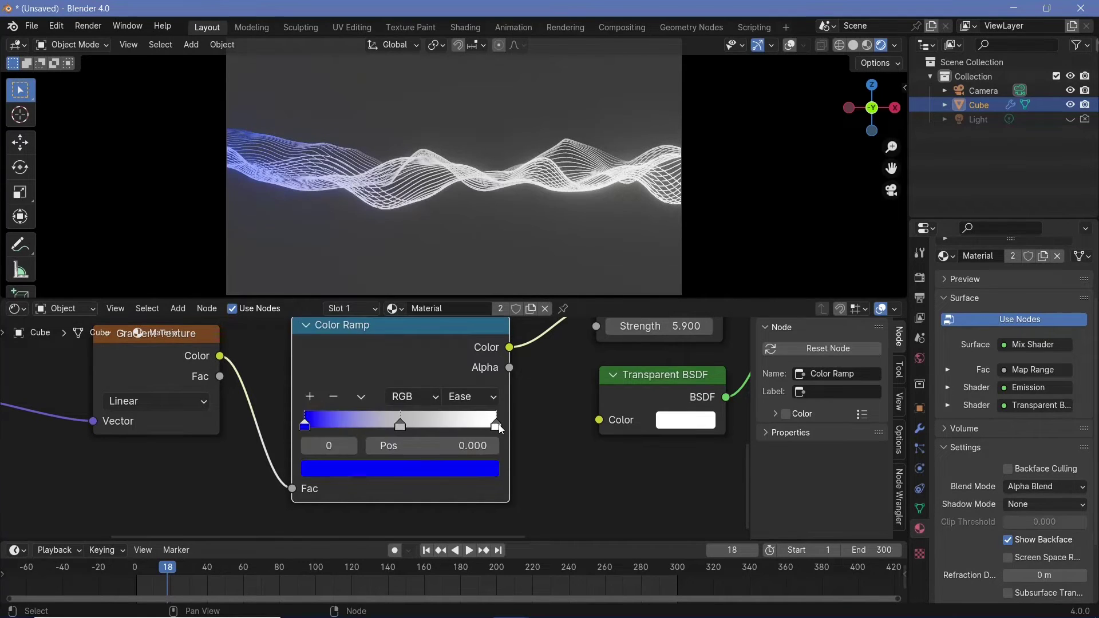
left_click(496, 427)
left_click(400, 468)
left_click(456, 294)
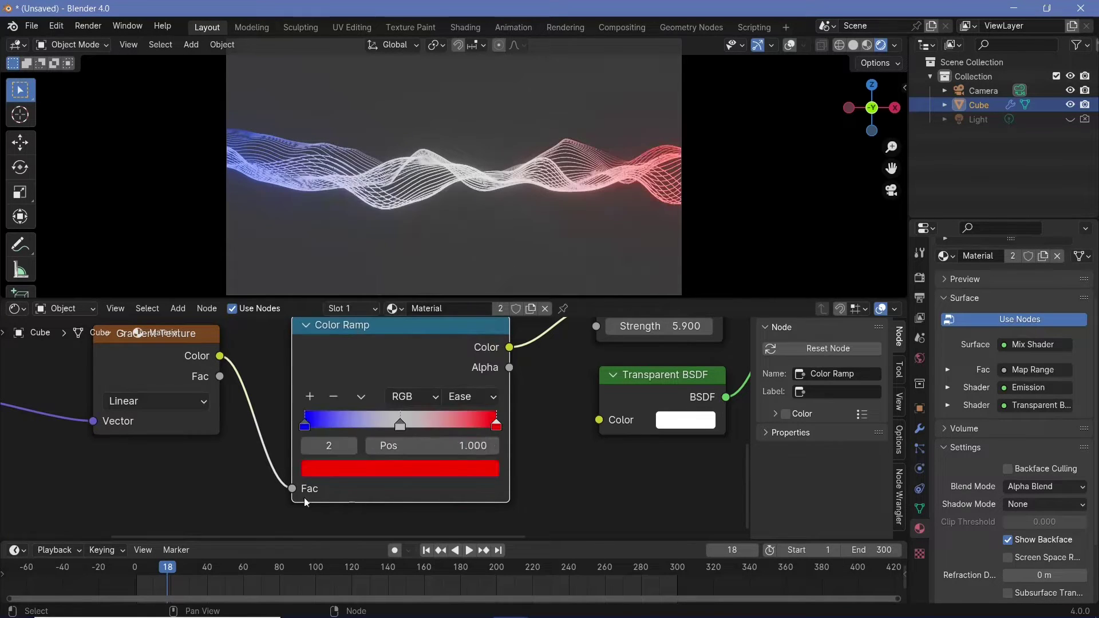
Color the Color Ramp's middle stop a saturated green at full brightness
left_click(400, 426)
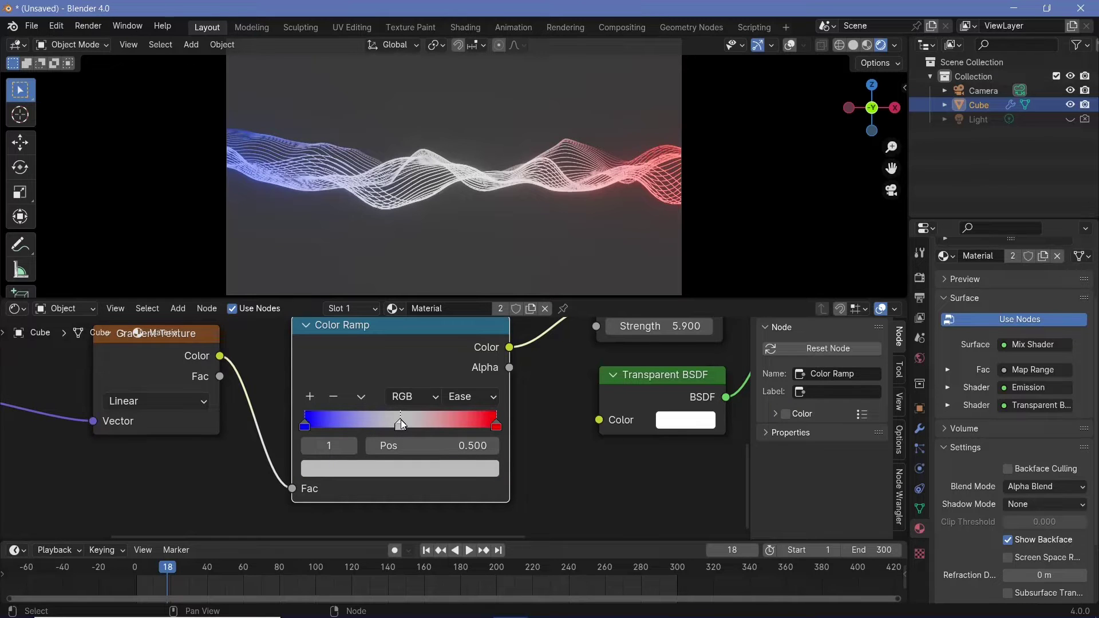
left_click(396, 469)
left_click(353, 223)
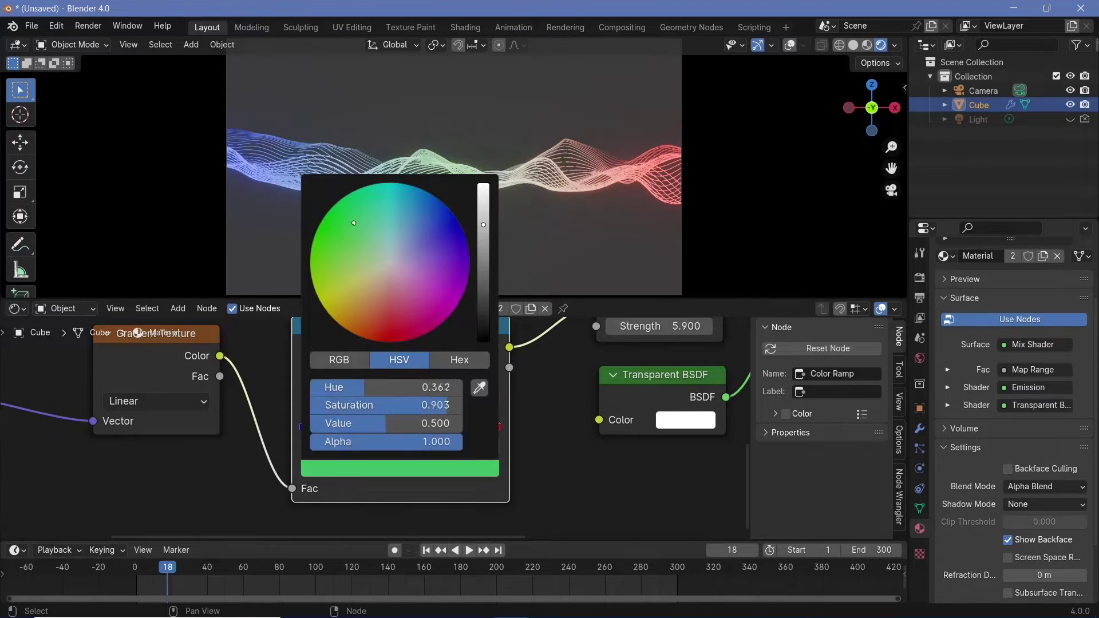
left_click_drag(354, 223, 321, 222)
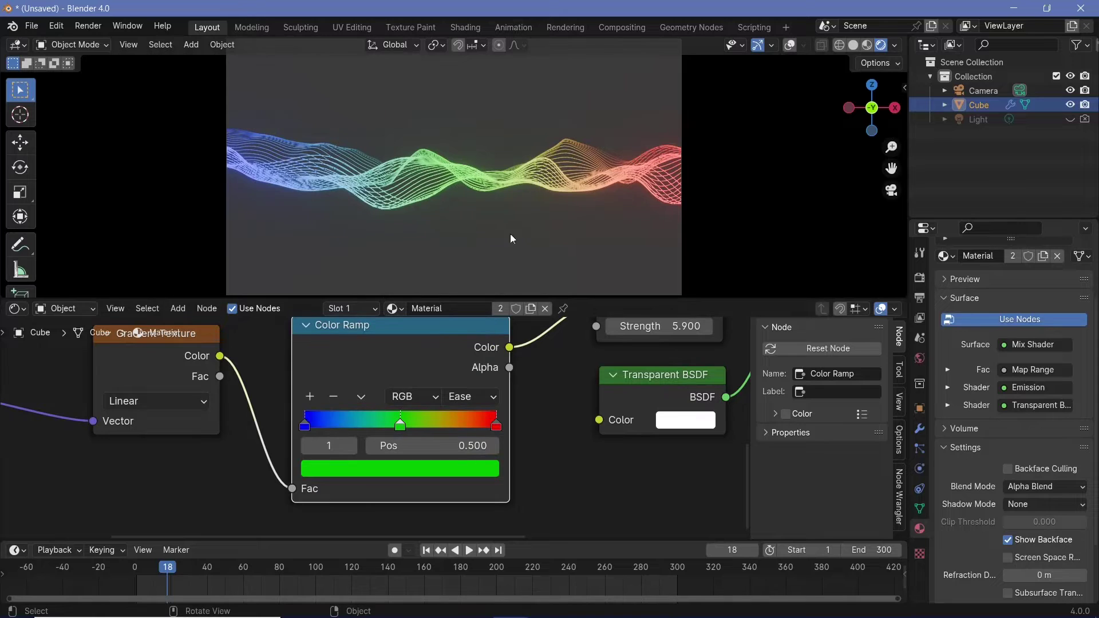
left_click(452, 465)
left_click_drag(484, 225, 484, 182)
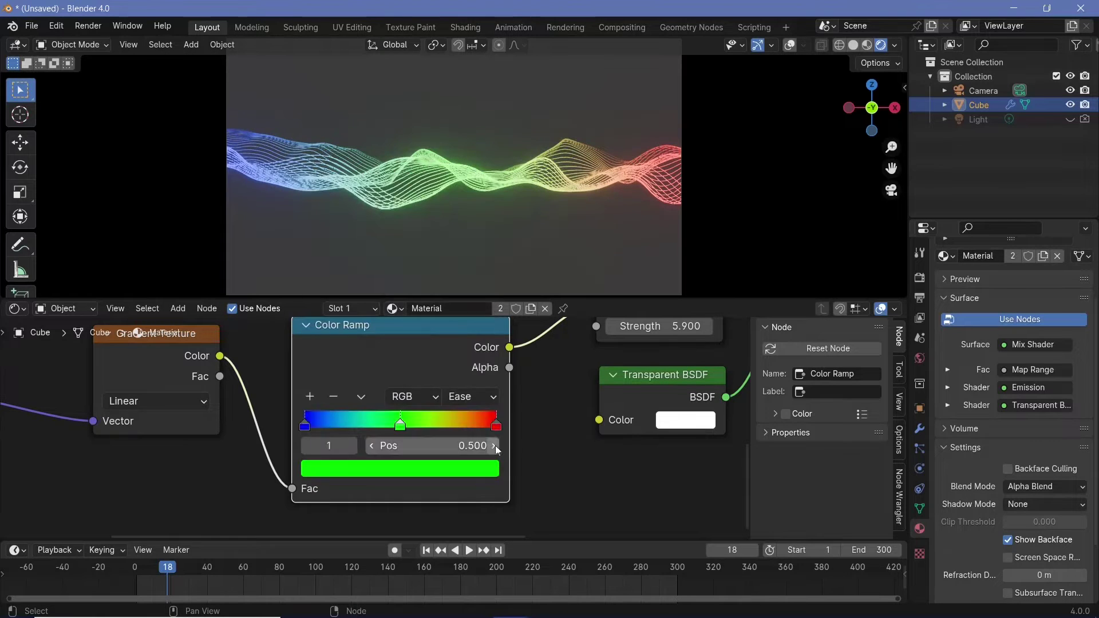
Select the Color Ramp's last stop and darken the World background color to black
left_click(499, 428)
left_click(460, 465)
middle_click_drag(461, 464, 397, 538)
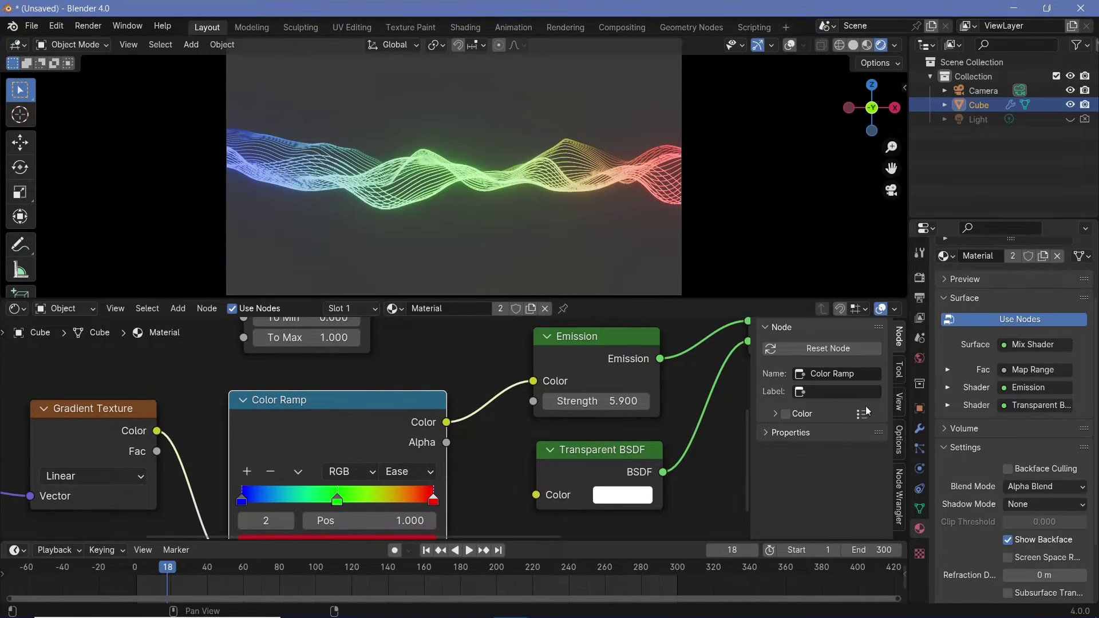
left_click(919, 358)
left_click(1031, 371)
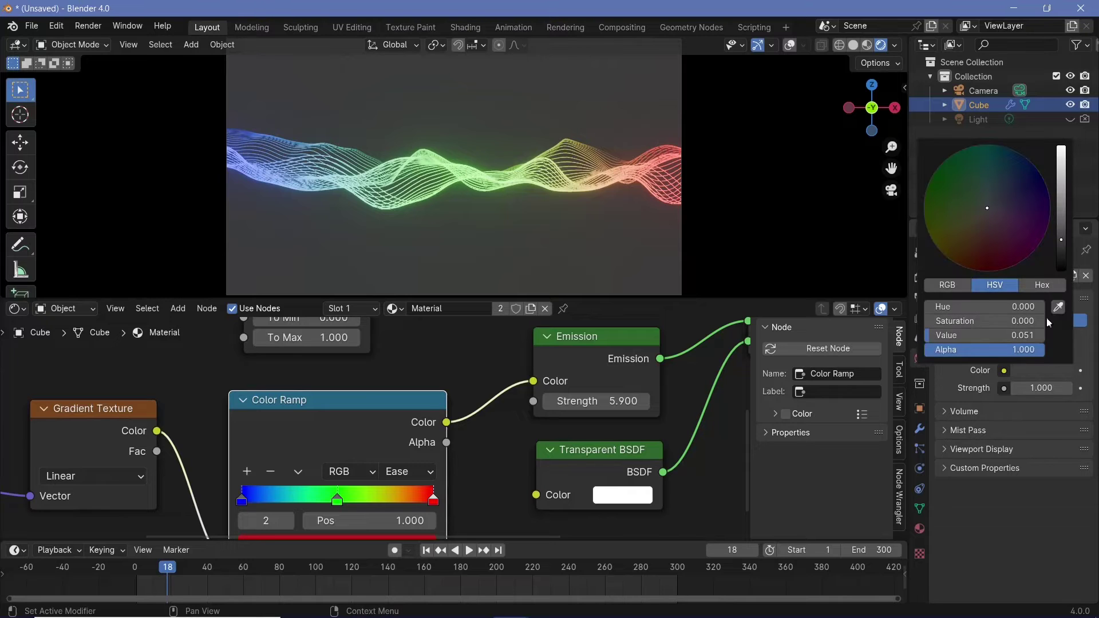
left_click_drag(1062, 257, 1062, 272)
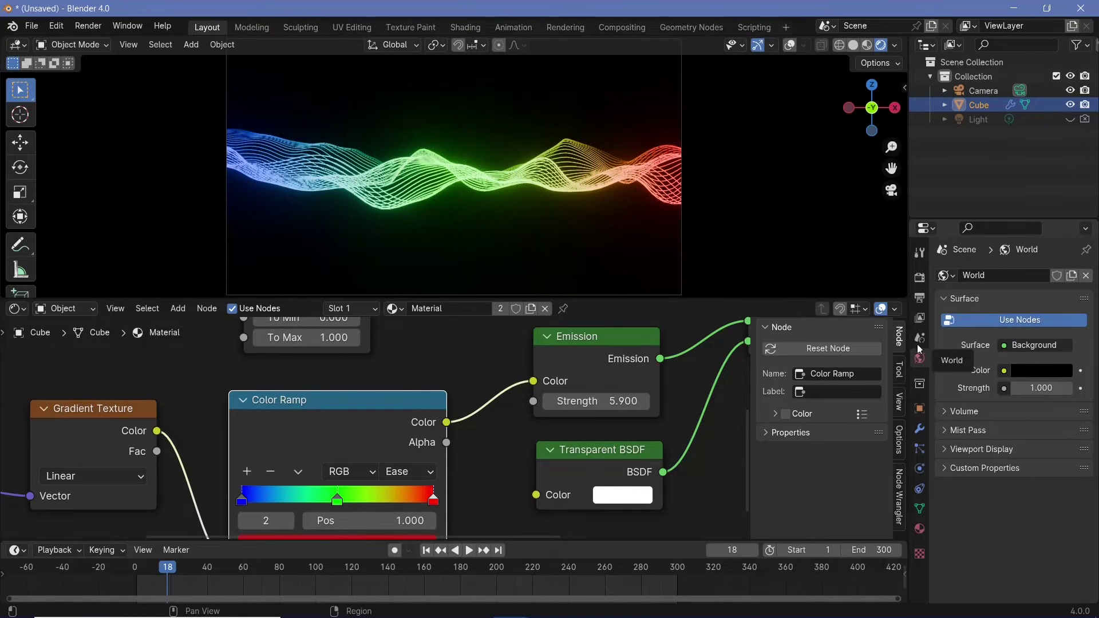
Raise the Emission strength to 91.3 and strengthen the Bloom with intensity 0.1 and radius 10
mouse_move(611, 400)
left_mouse_down()
mouse_move(644, 401)
mouse_move(626, 401)
left_mouse_up()
left_click(919, 279)
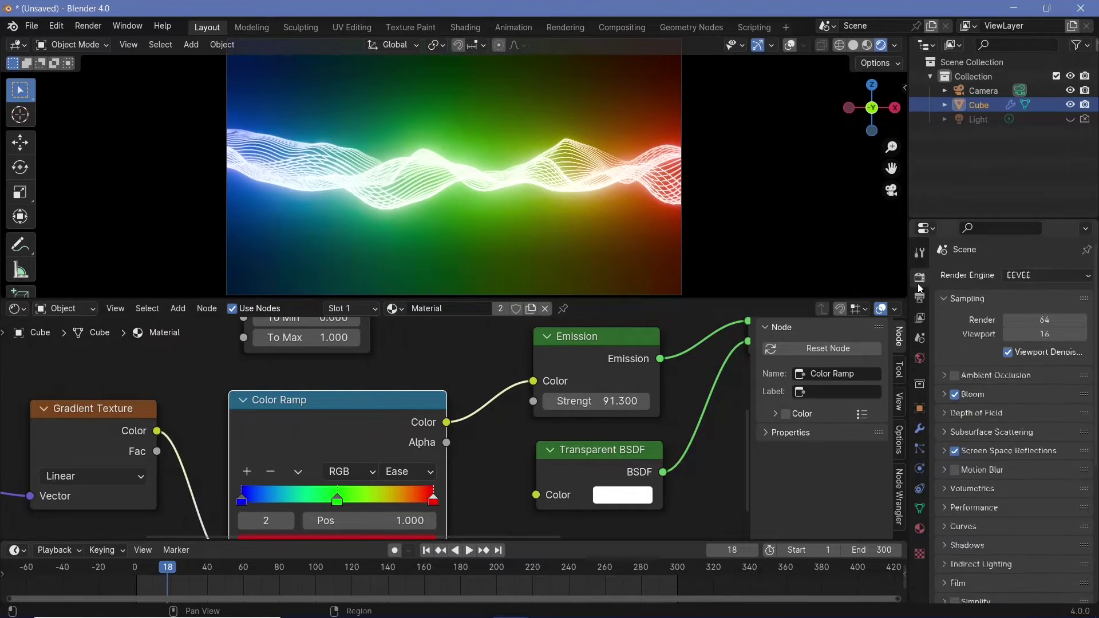
left_click(945, 395)
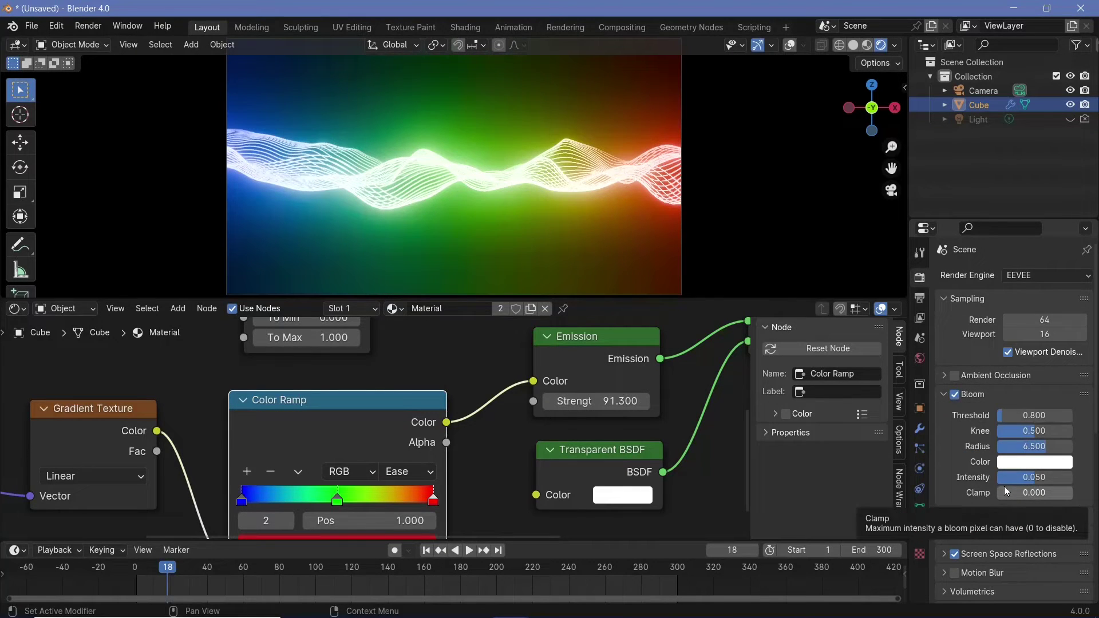
left_click_drag(1016, 478, 1079, 477)
left_click(1034, 446)
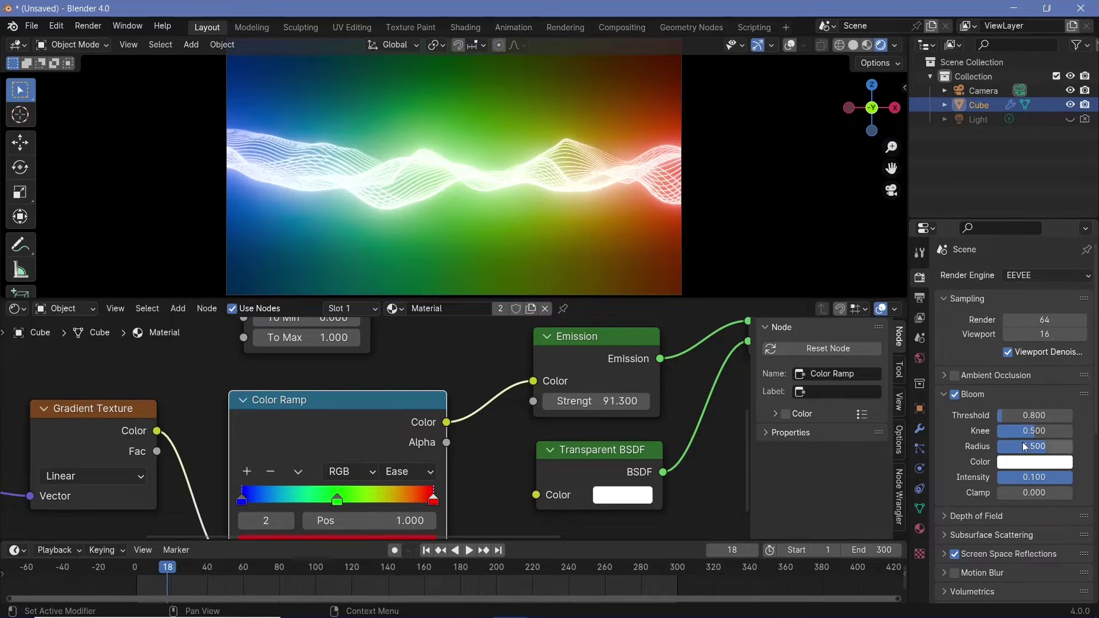
type("10")
key("Return")
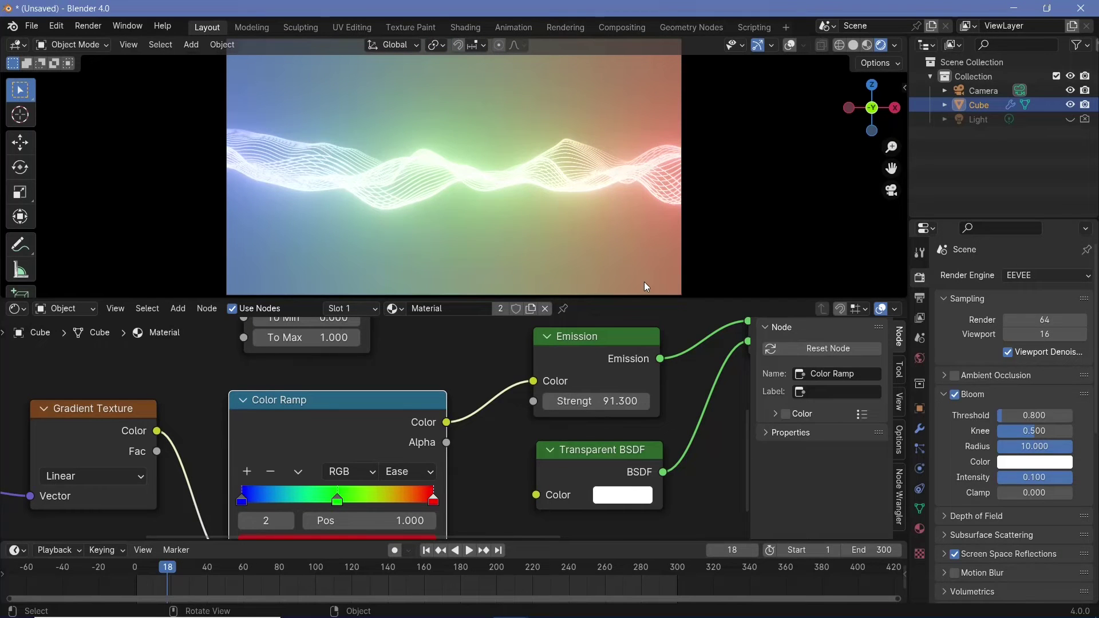
Set the Emission node's strength to 15 and check the glow across the lines in the camera view
scroll(451, 221, "up", 5)
scroll(452, 221, "down", 9)
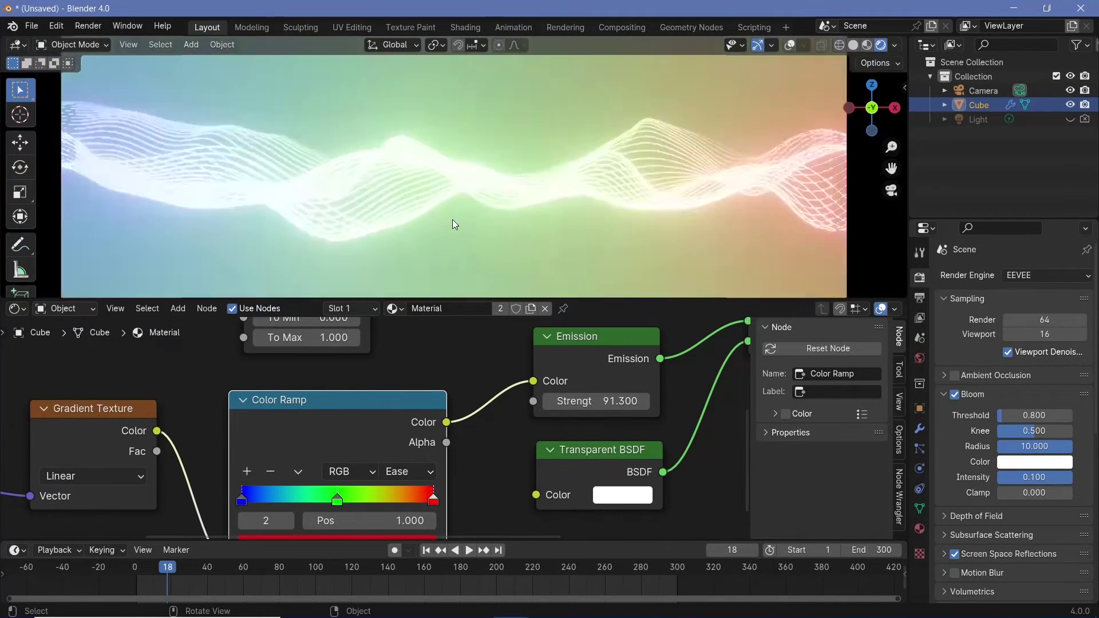
scroll(452, 220, "up", 5)
left_click(585, 408)
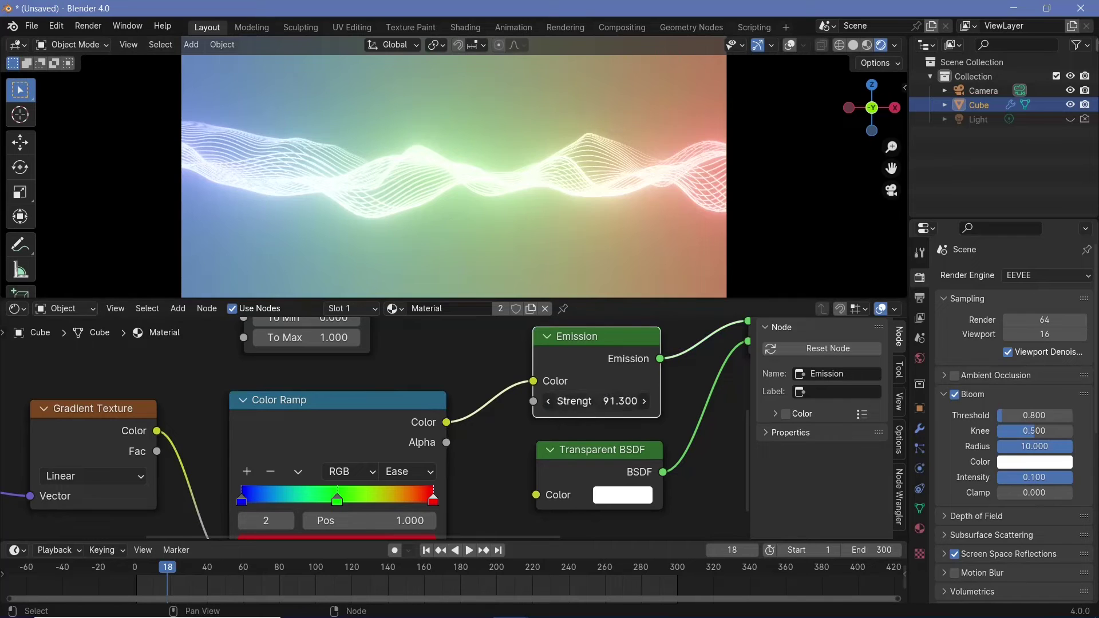
type("15")
key("Return")
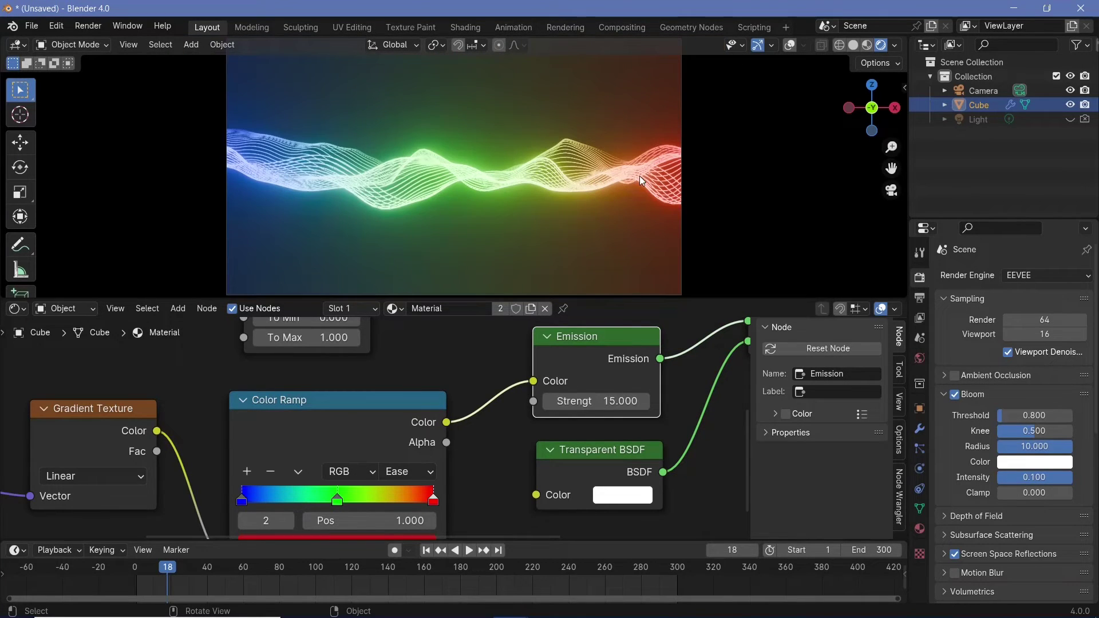
scroll(492, 401, "down", 2)
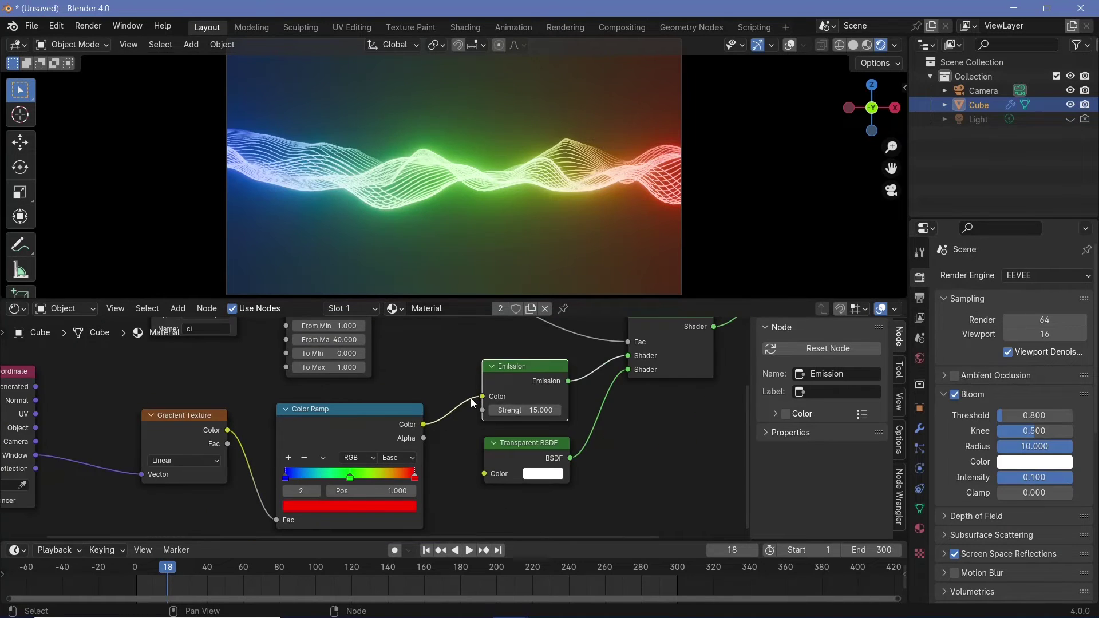
scroll(472, 401, "down", 1)
scroll(153, 230, "up", 5)
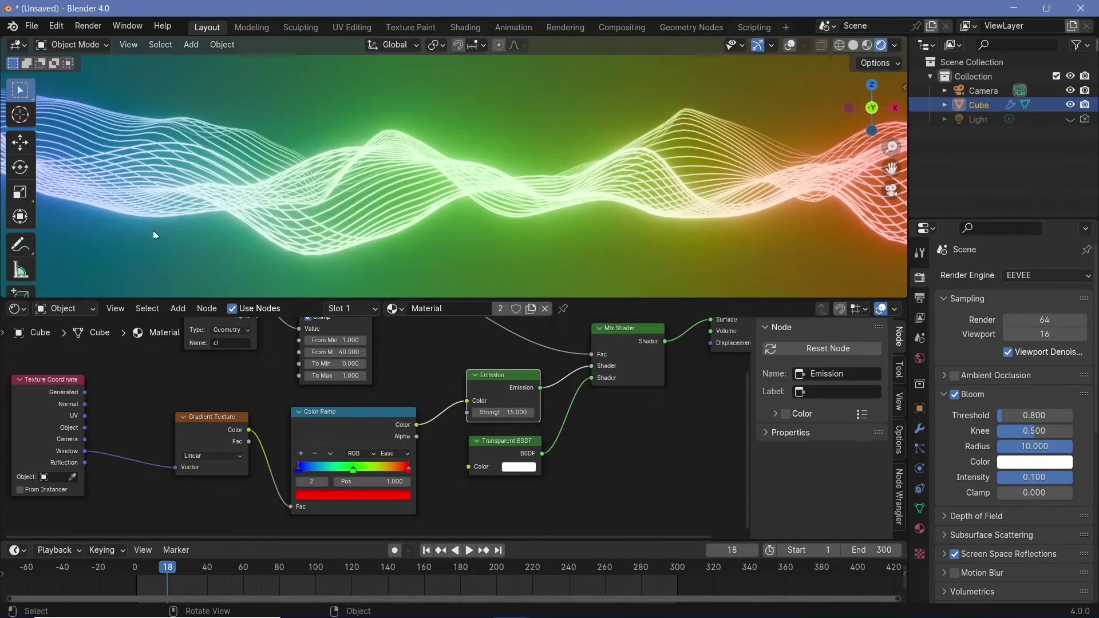
Switch the node area to the Compositor and enable viewport compositing for the Camera view
left_click(16, 308)
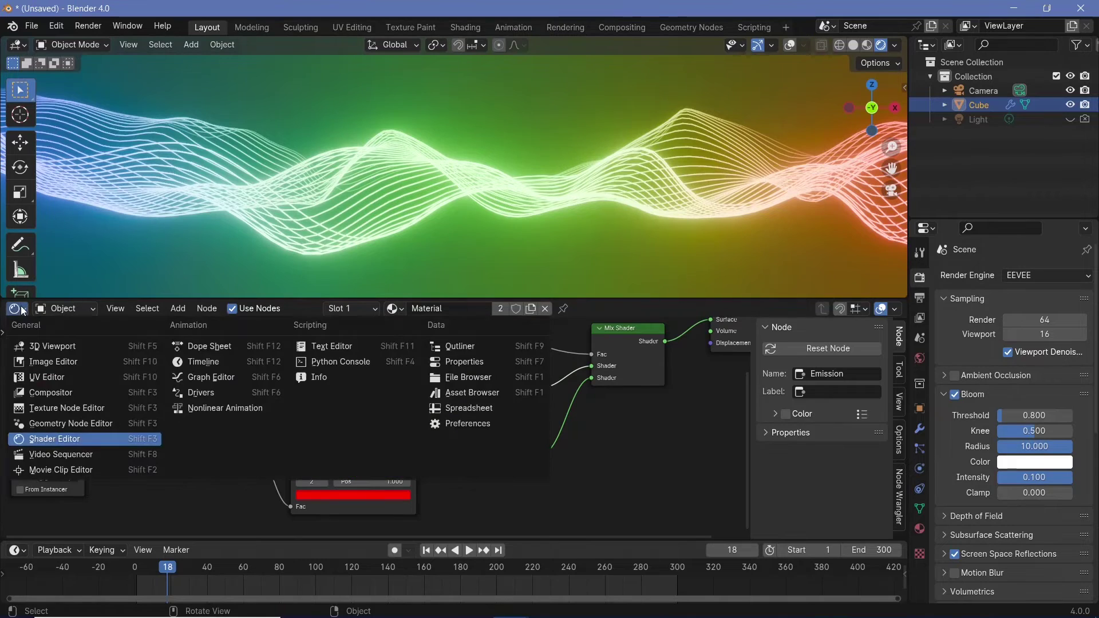
left_click(16, 309)
left_click(63, 393)
left_click(893, 46)
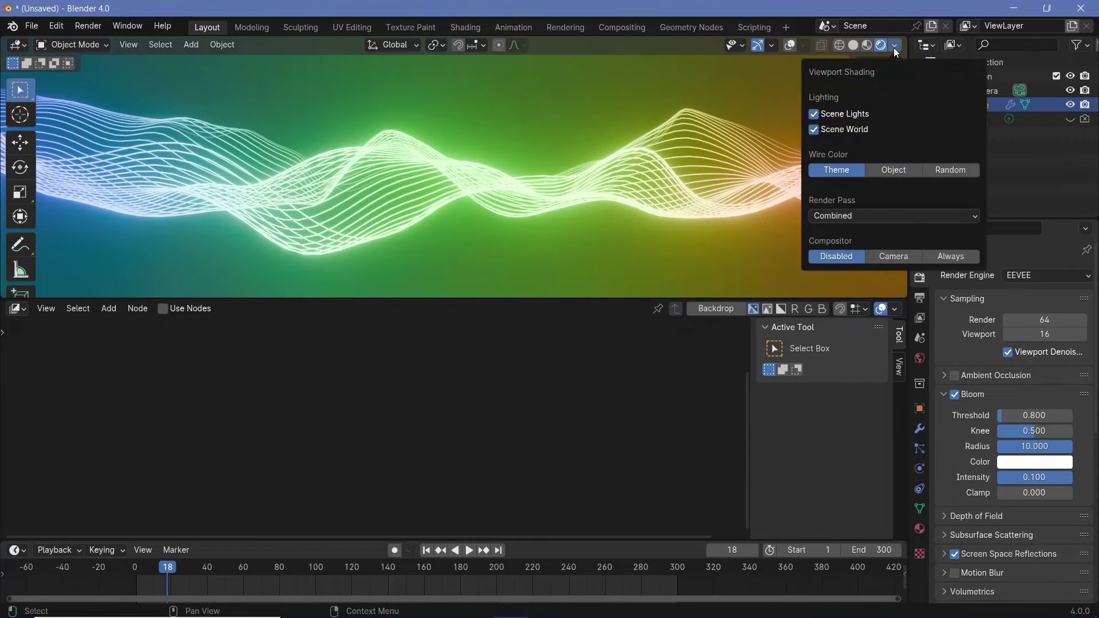
left_click(904, 256)
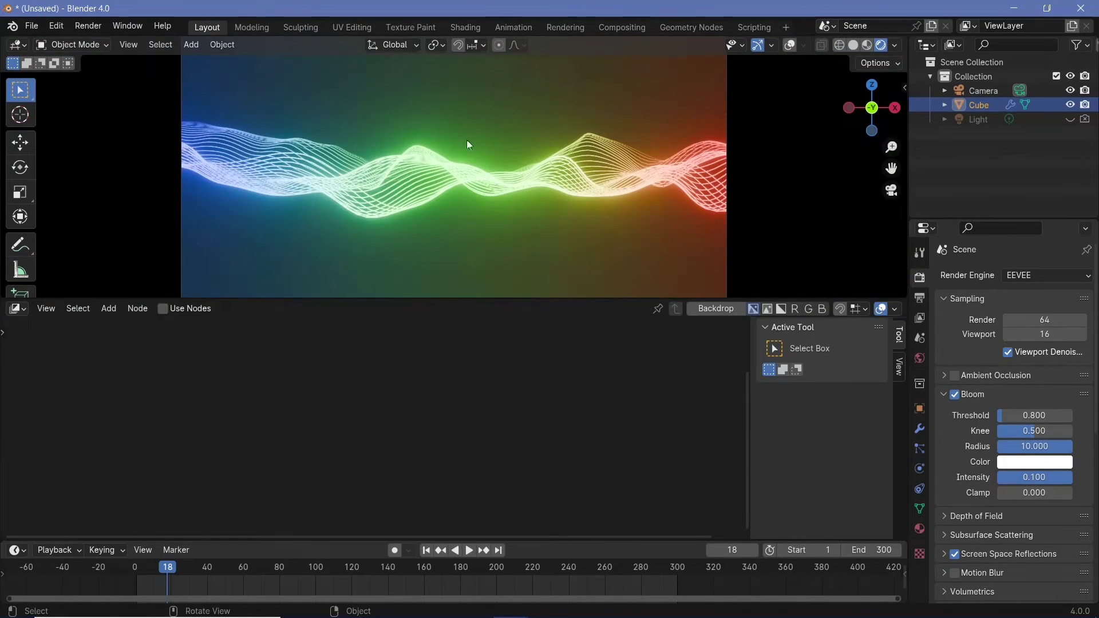
Enable compositing nodes and spread the Render Layers and Composite nodes apart to make room between them
left_click(162, 309)
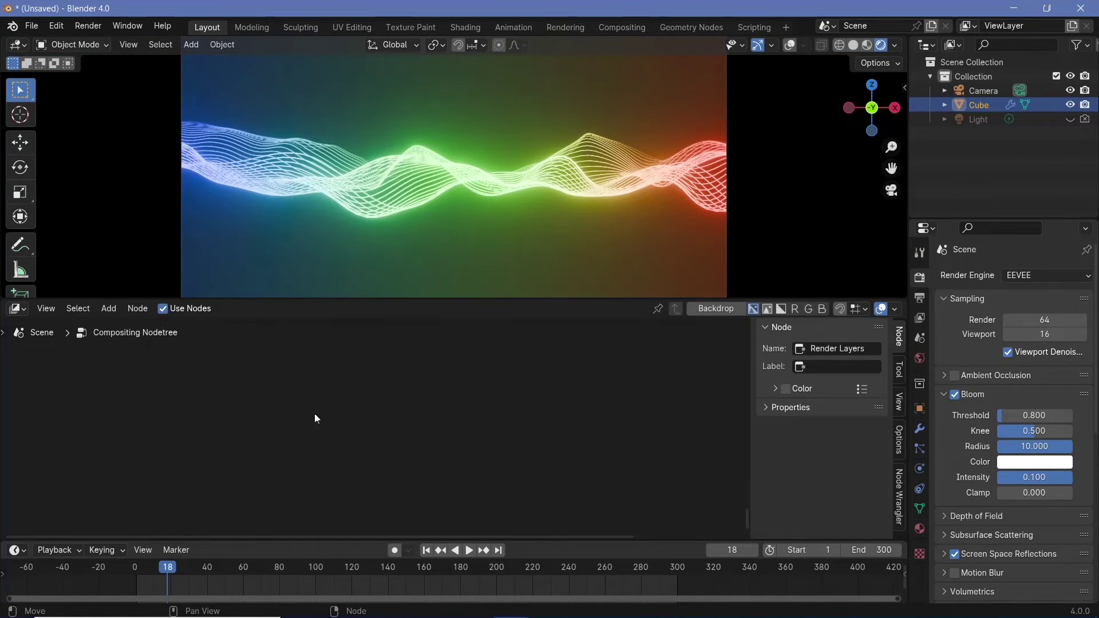
scroll(315, 414, "down", 5)
middle_click_drag(518, 402, 390, 453)
scroll(390, 452, "up", 3)
middle_click_drag(493, 443, 421, 476)
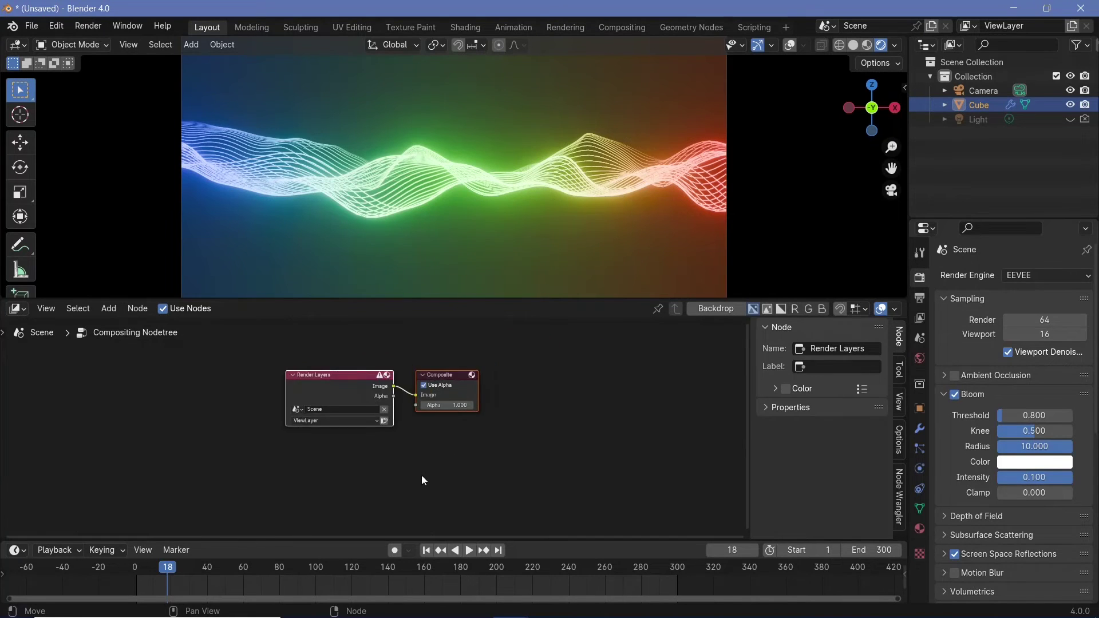
scroll(422, 454, "up", 3)
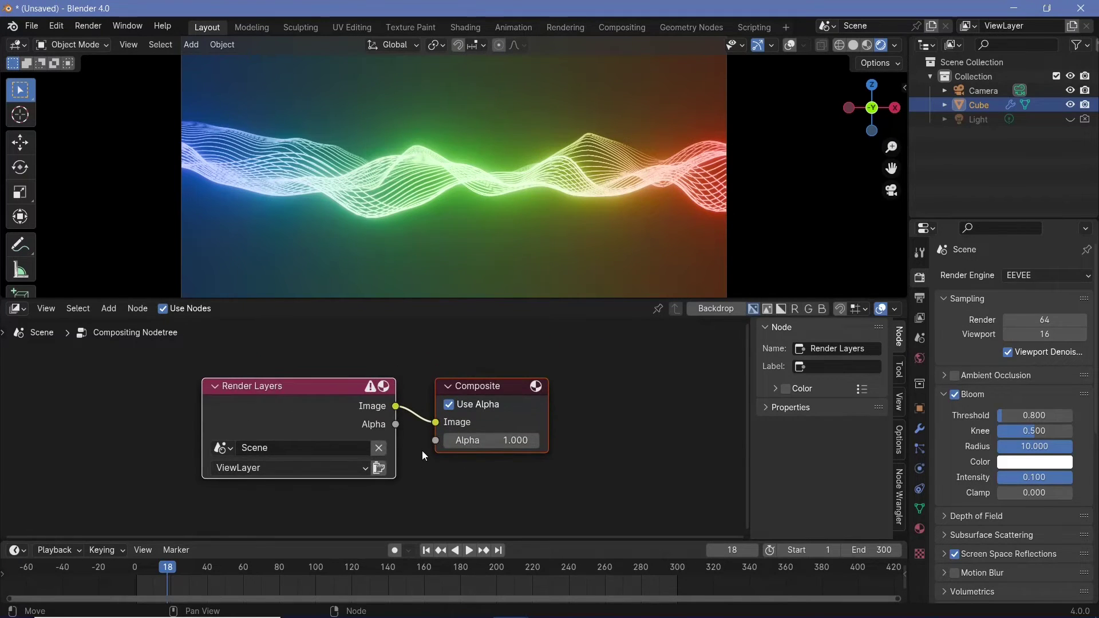
left_click(423, 451)
left_click_drag(493, 392, 671, 390)
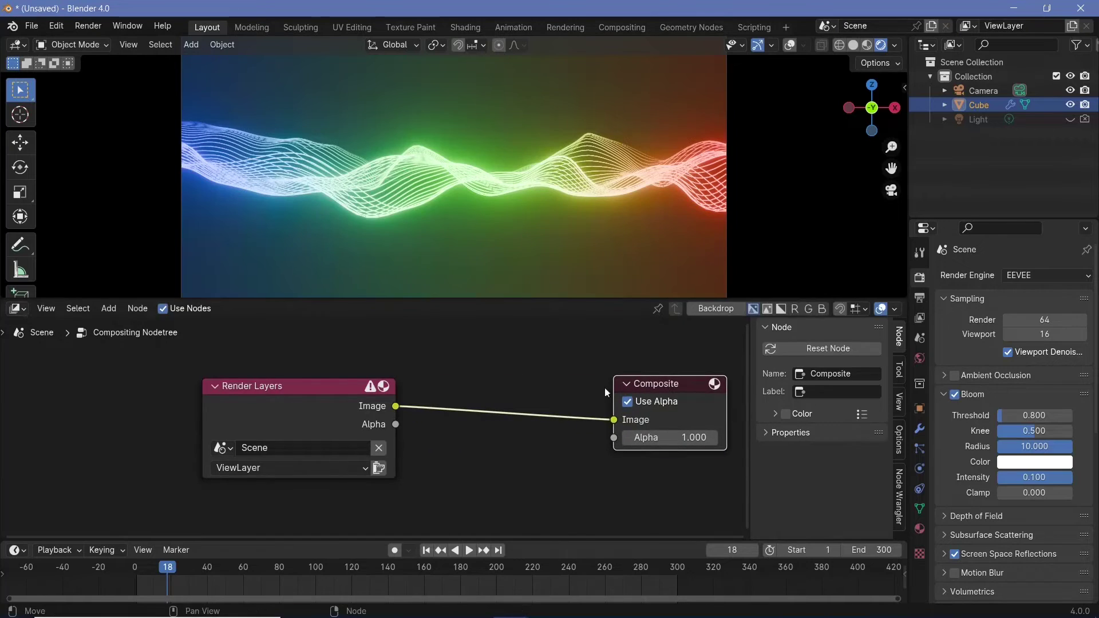
left_click_drag(252, 393, 39, 392)
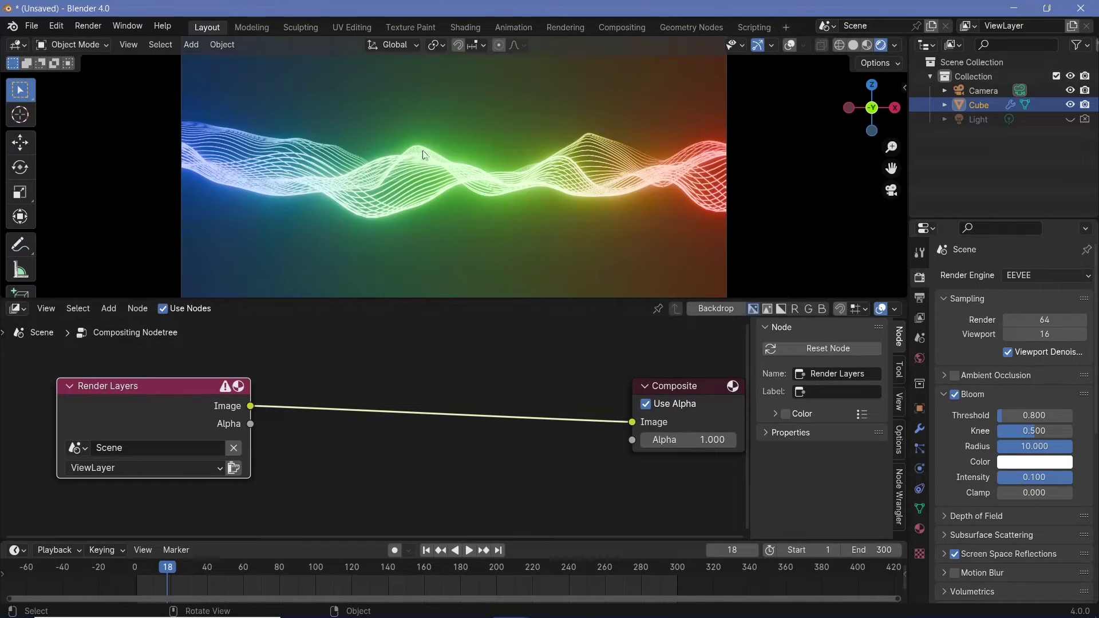
Insert a Glare node between Render Layers and Composite and set its type to Fog Glow
key("shift+a")
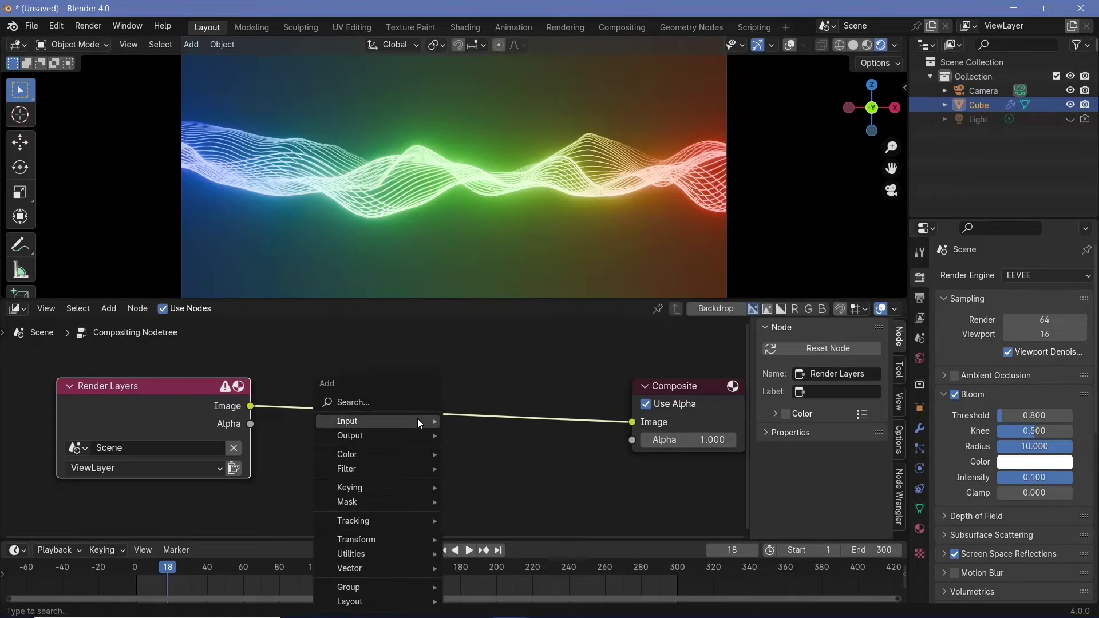
type("glar")
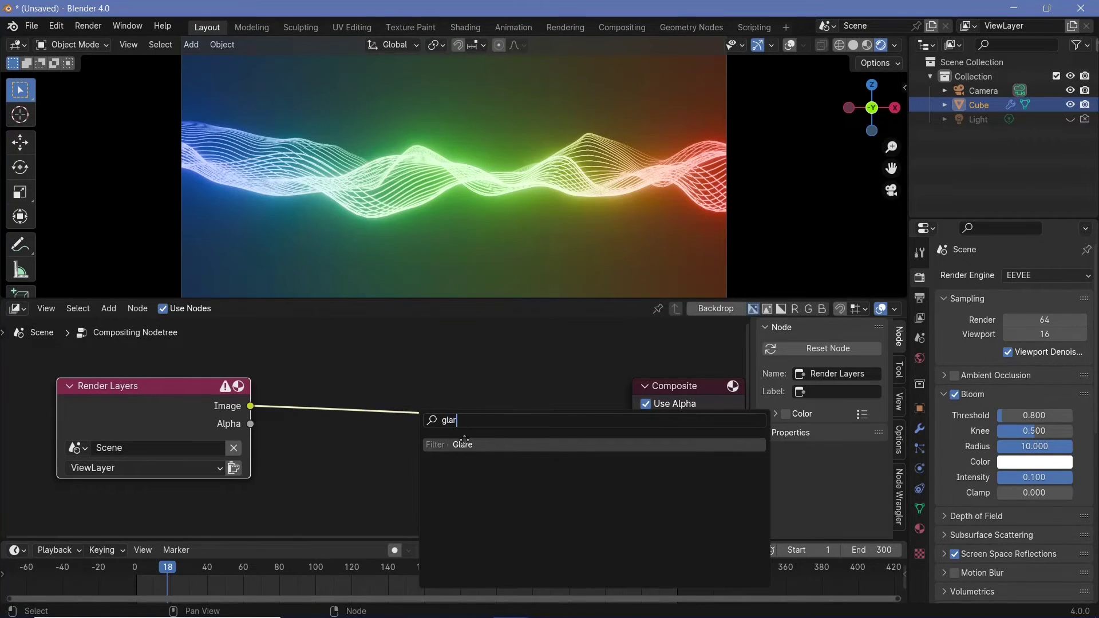
key("Return")
left_click(439, 448)
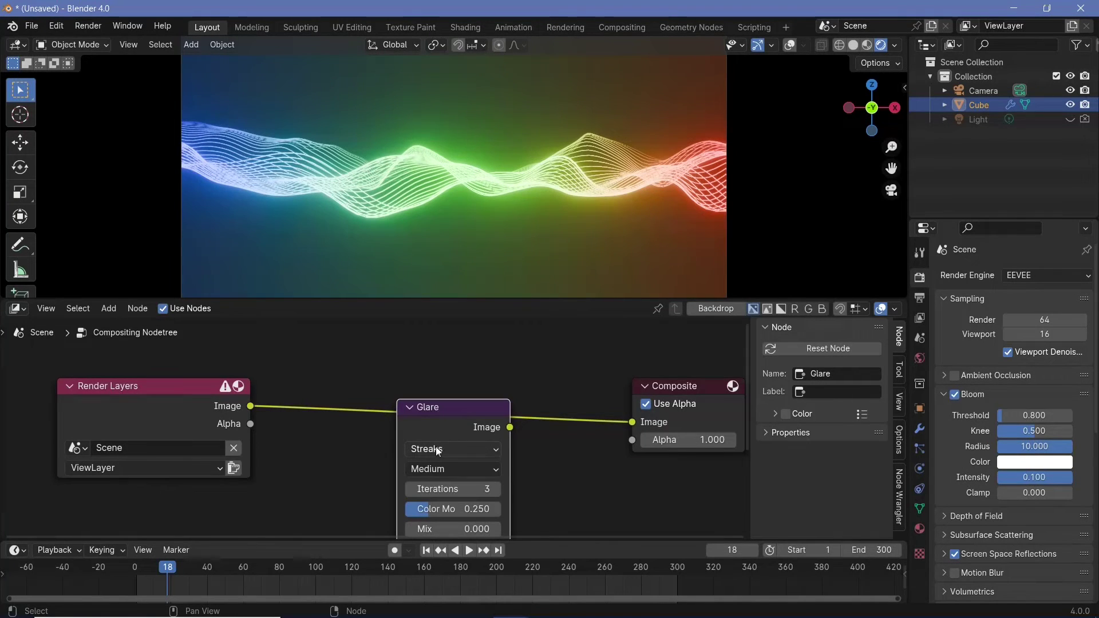
left_click_drag(435, 446, 424, 400)
left_click(425, 400)
left_click(415, 475)
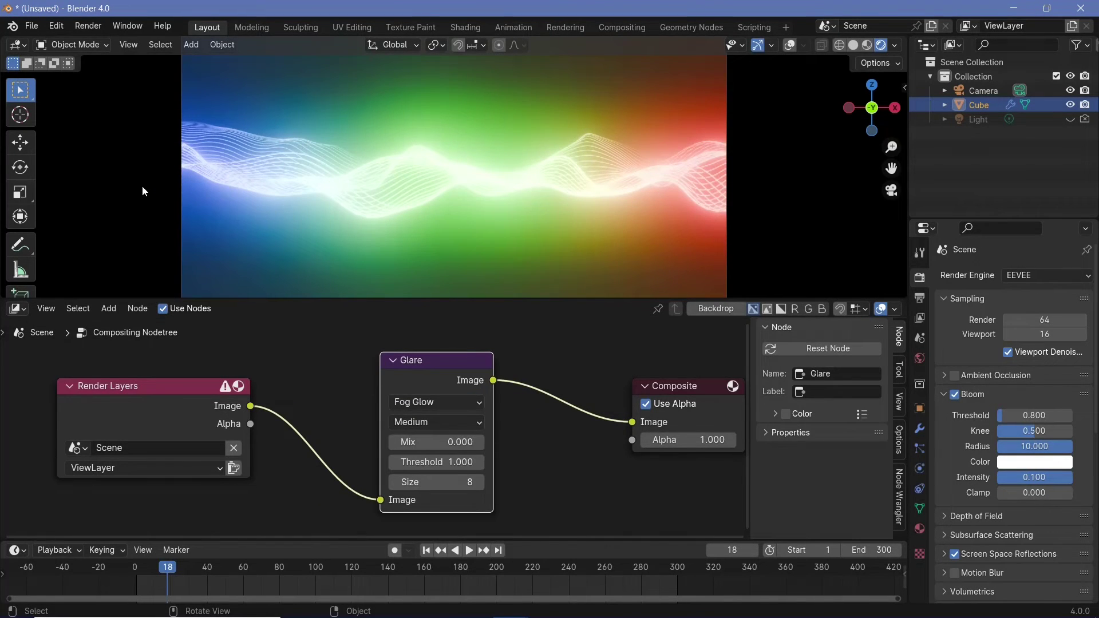
Render the current frame, view the composited result and close the render window
left_click(88, 26)
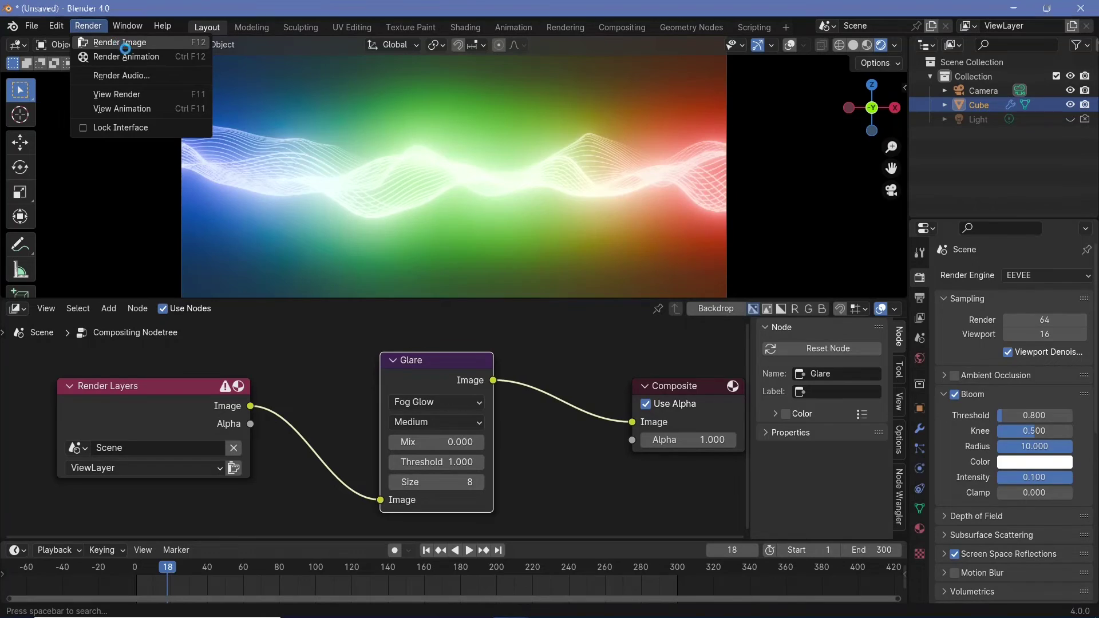
left_click(118, 43)
scroll(692, 355, "down", 1)
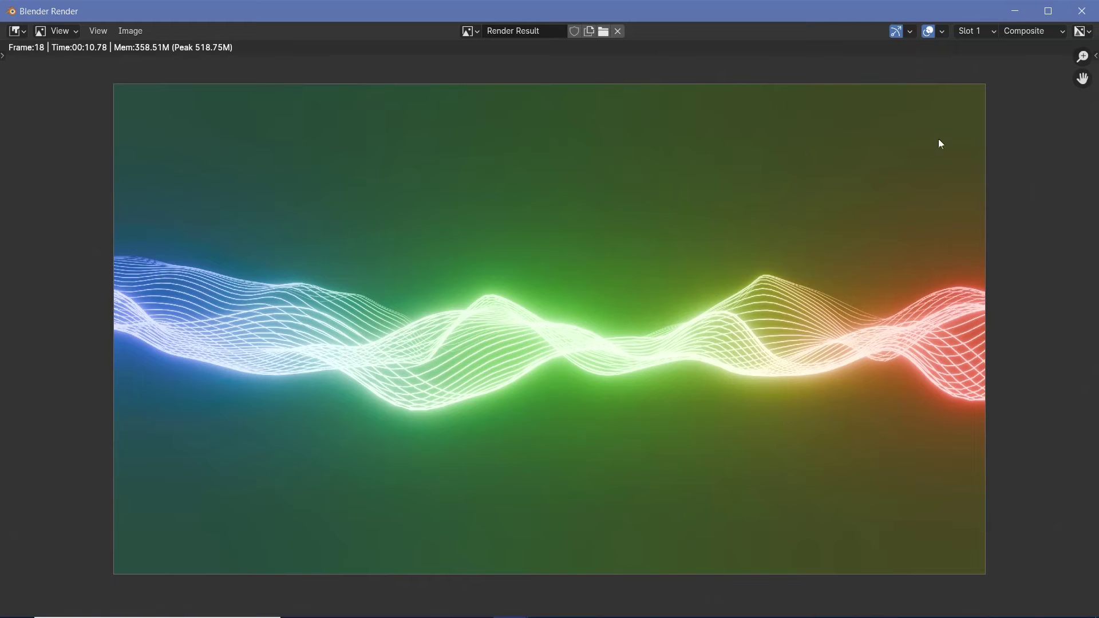
left_click(1094, 10)
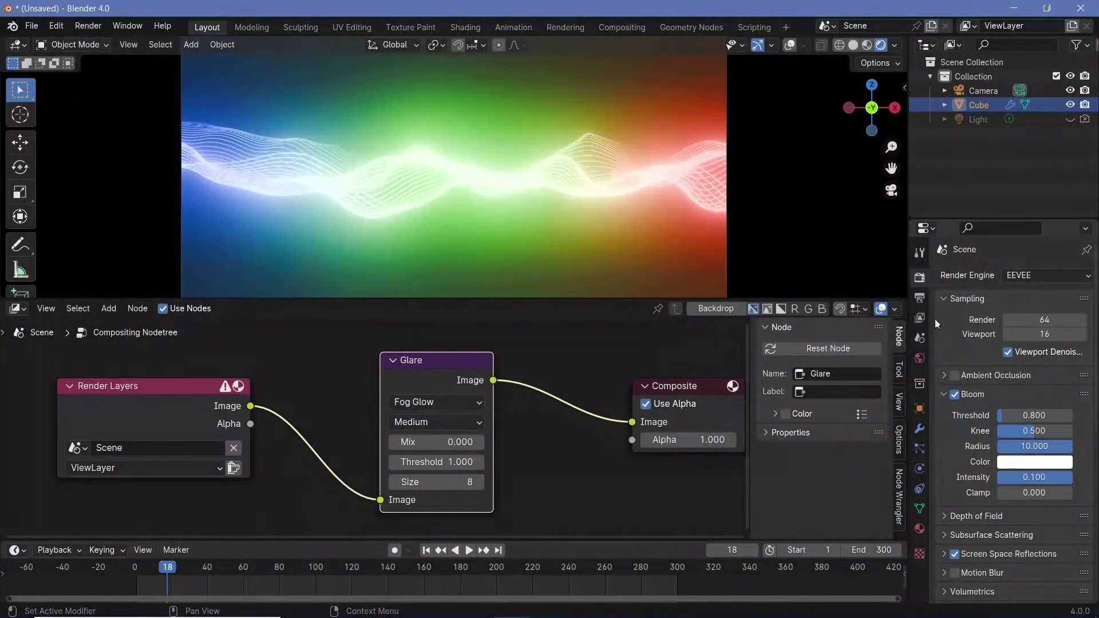
Lower the Bloom intensity to 0.028 and move the Glare node beside the Render Layers node
left_click_drag(1042, 476, 1019, 476)
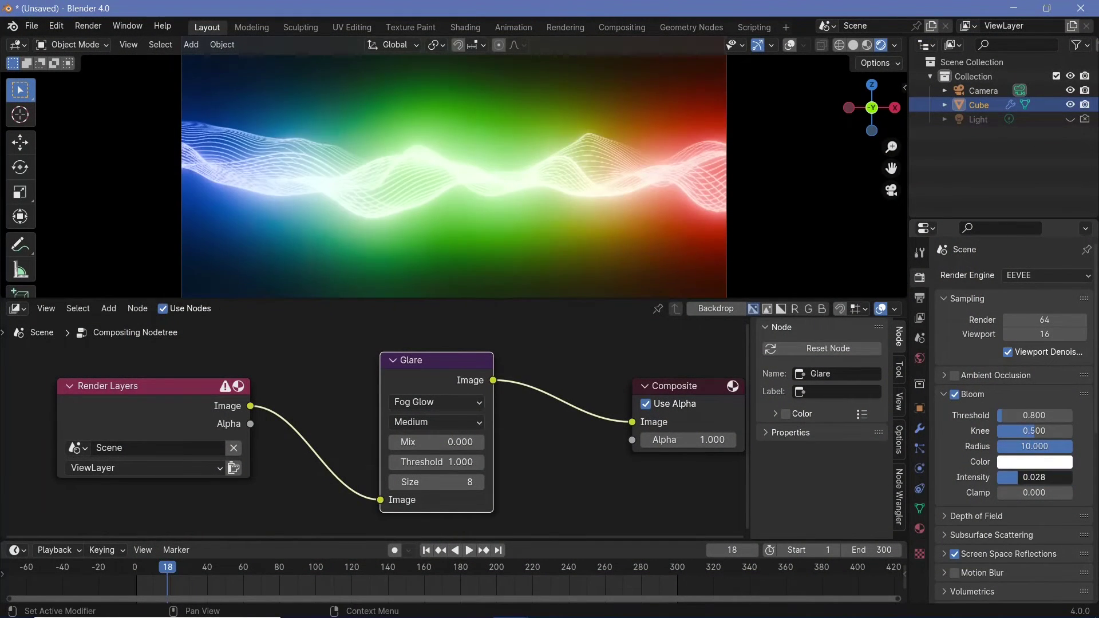
scroll(642, 242, "down", 1)
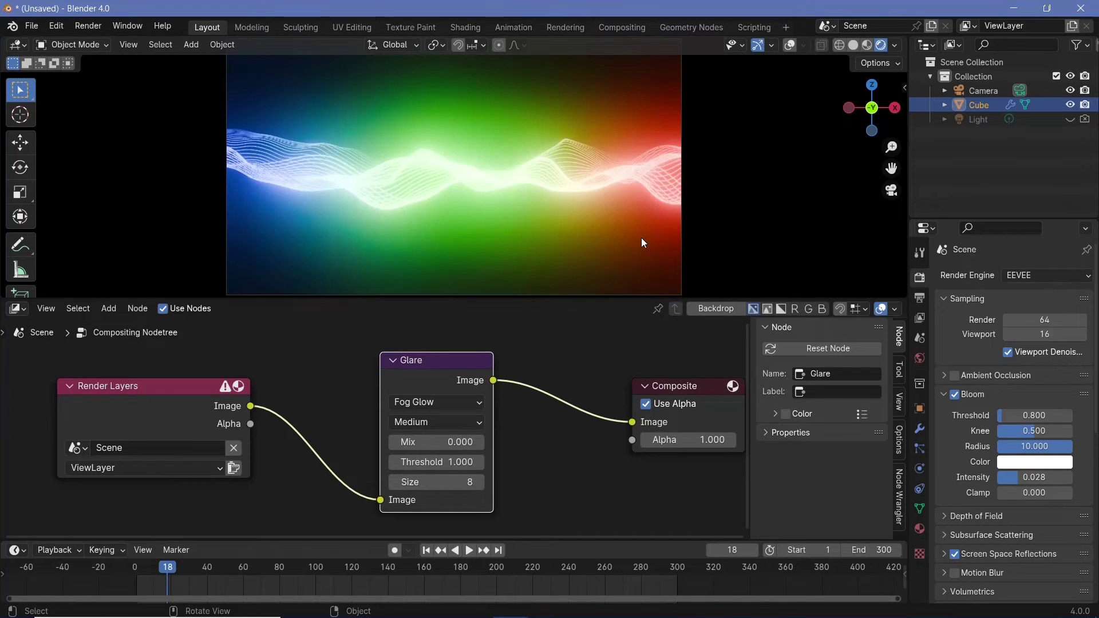
left_click_drag(424, 376, 306, 402)
left_click_drag(222, 351, 177, 396)
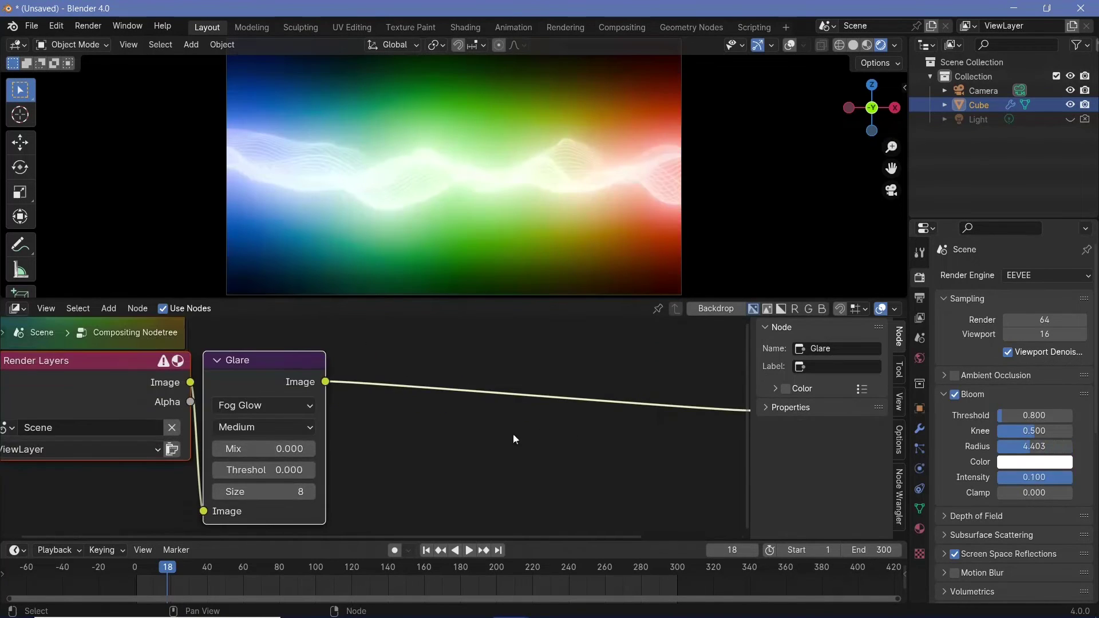
Insert a Kuwahara filter node on the link between the Glare and Composite nodes
scroll(571, 427, "down", 1)
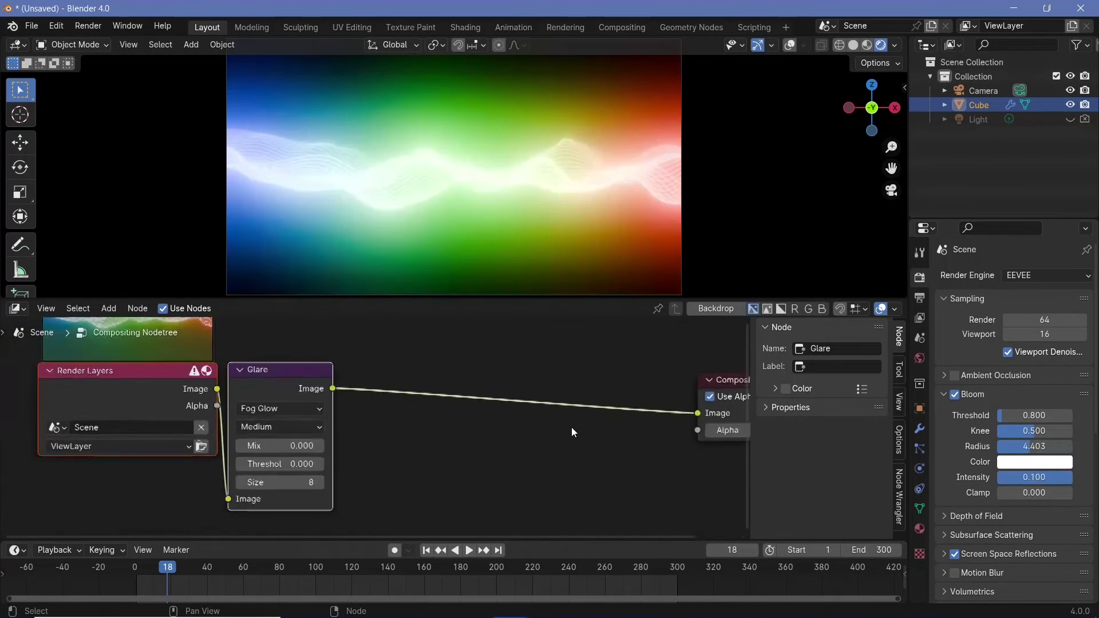
middle_click_drag(571, 427, 475, 434)
key("shift+a")
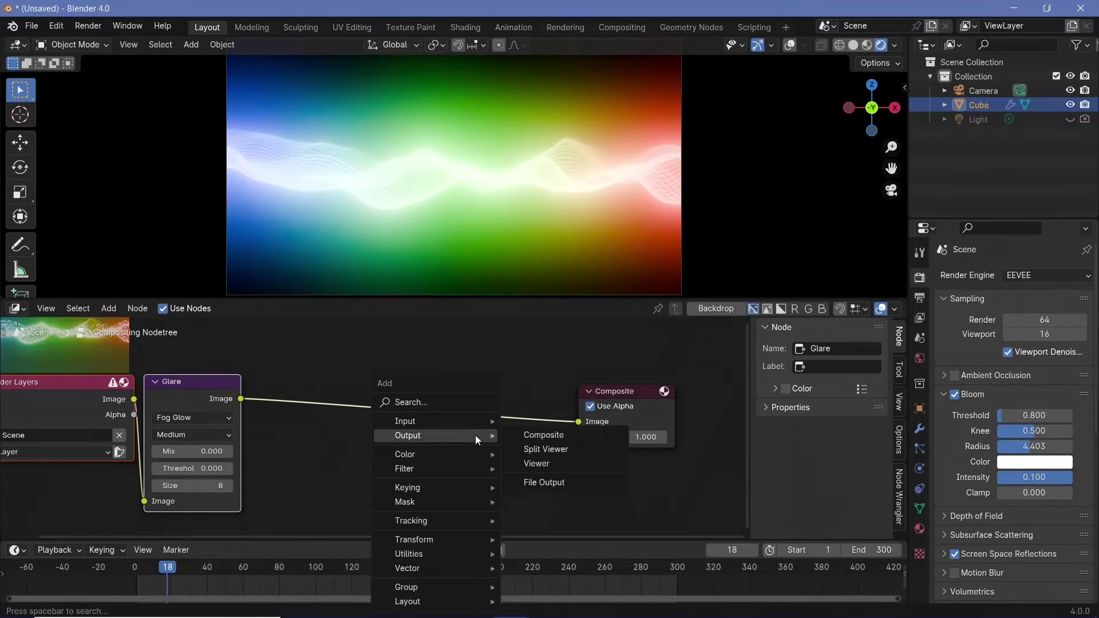
mouse_move(451, 471)
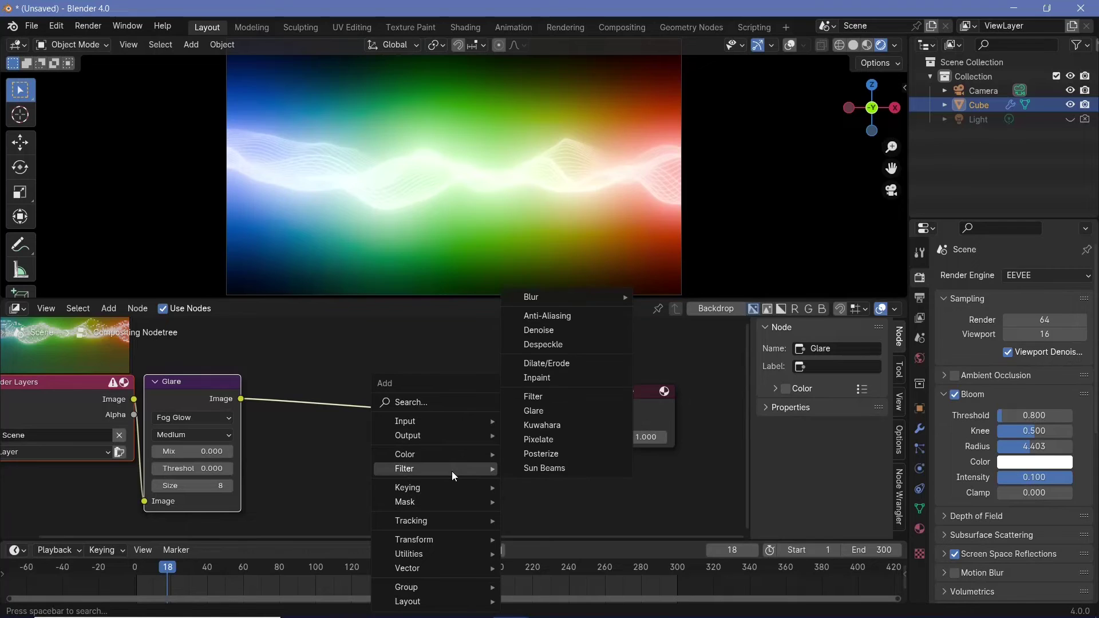
left_click(556, 425)
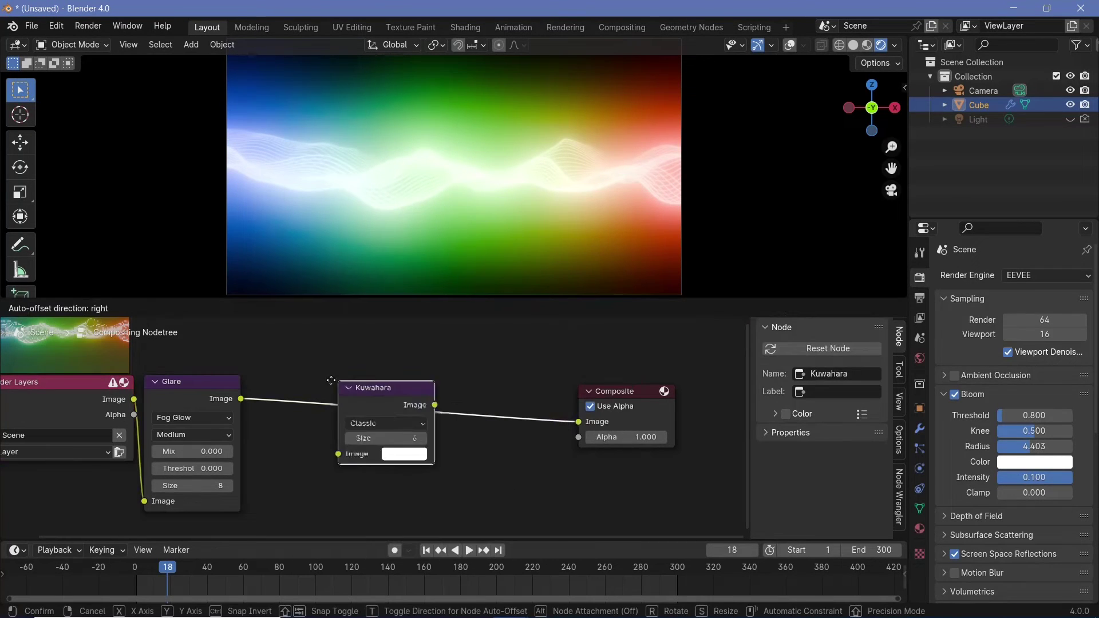
left_click(351, 385)
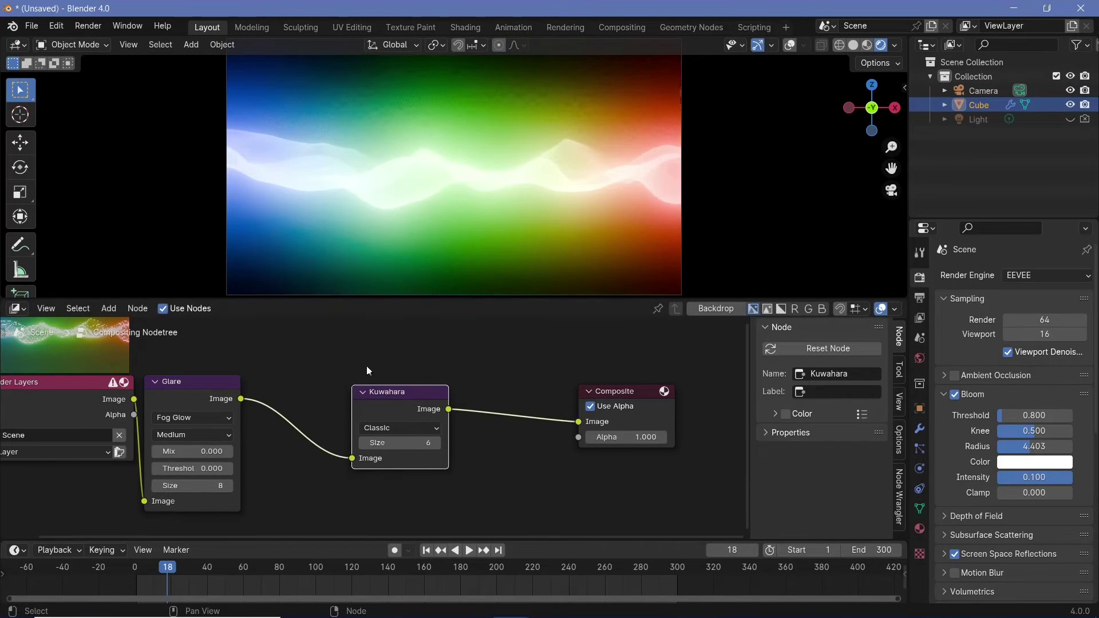
Switch the Kuwahara node to the Anisotropic variation and set its Sharpness to 0 and Eccentricity to 2
scroll(474, 91, "up", 5)
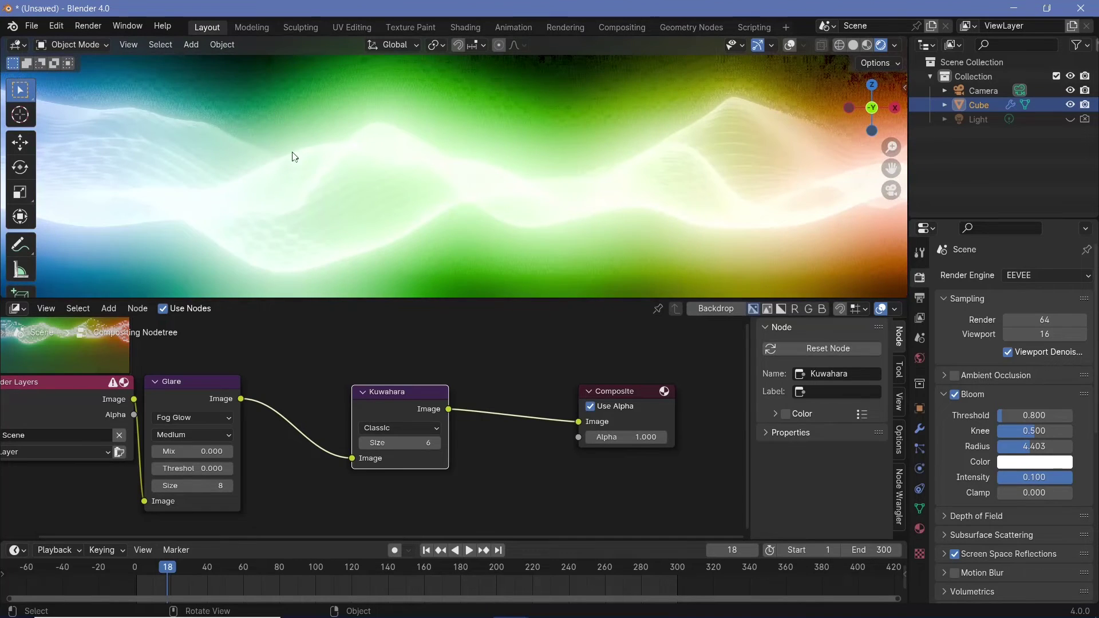
scroll(471, 218, "up", 2)
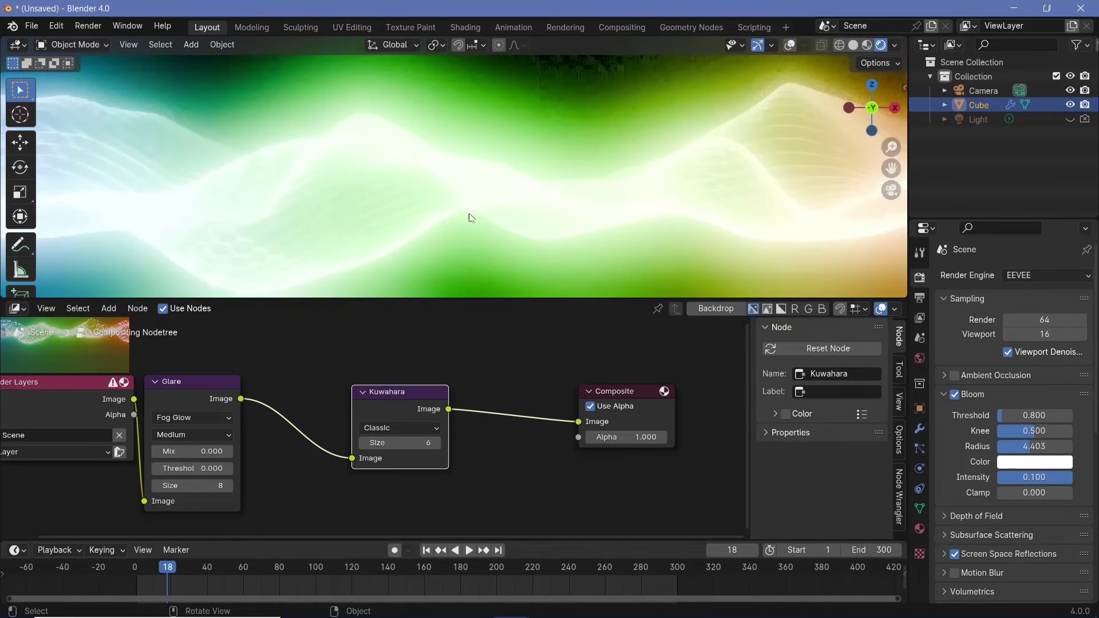
middle_click_drag(716, 177, 380, 189, "shift")
scroll(404, 190, "up", 2)
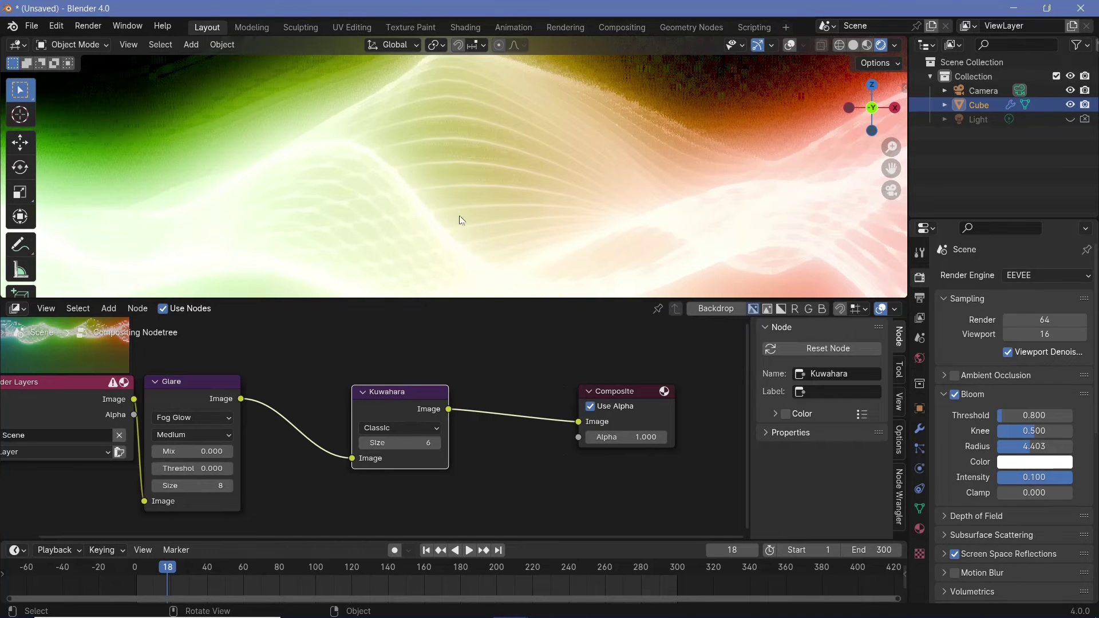
left_click(410, 426)
left_click(398, 460)
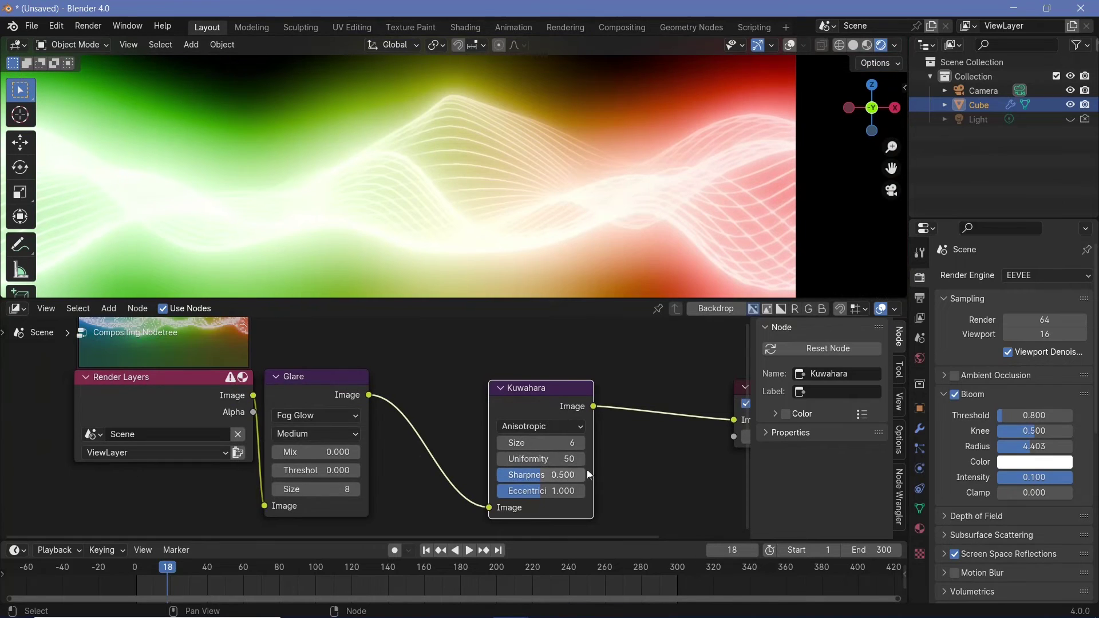
mouse_move(588, 474)
left_mouse_down()
mouse_move(541, 476)
mouse_move(584, 494)
left_mouse_up()
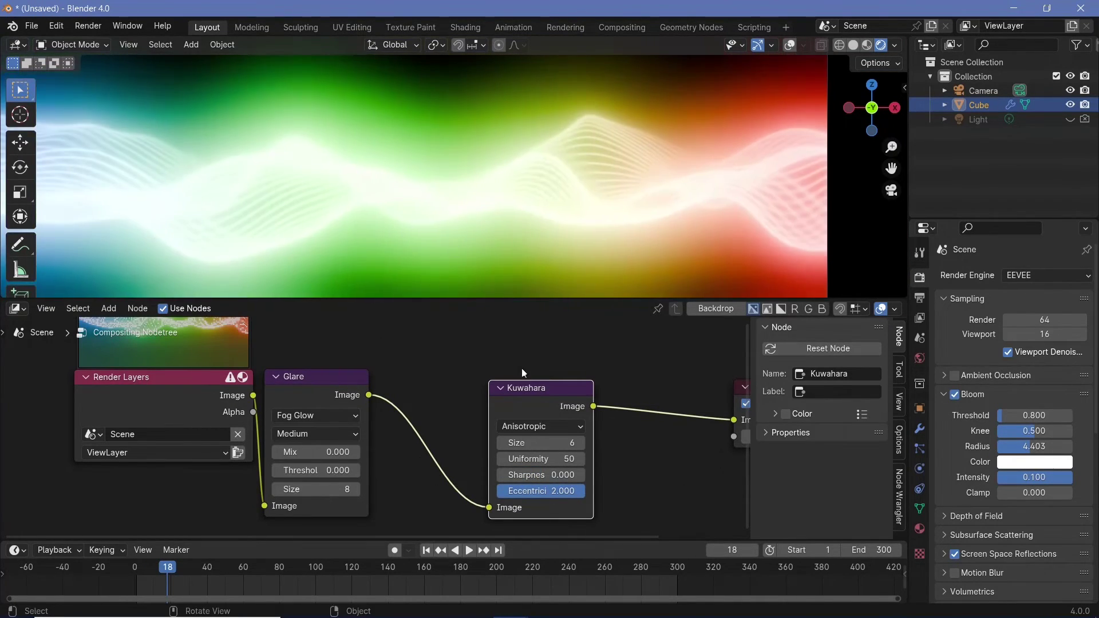
Try a stronger Kuwahara filter size, and settle on a Size of 20
left_click_drag(531, 442, 578, 443)
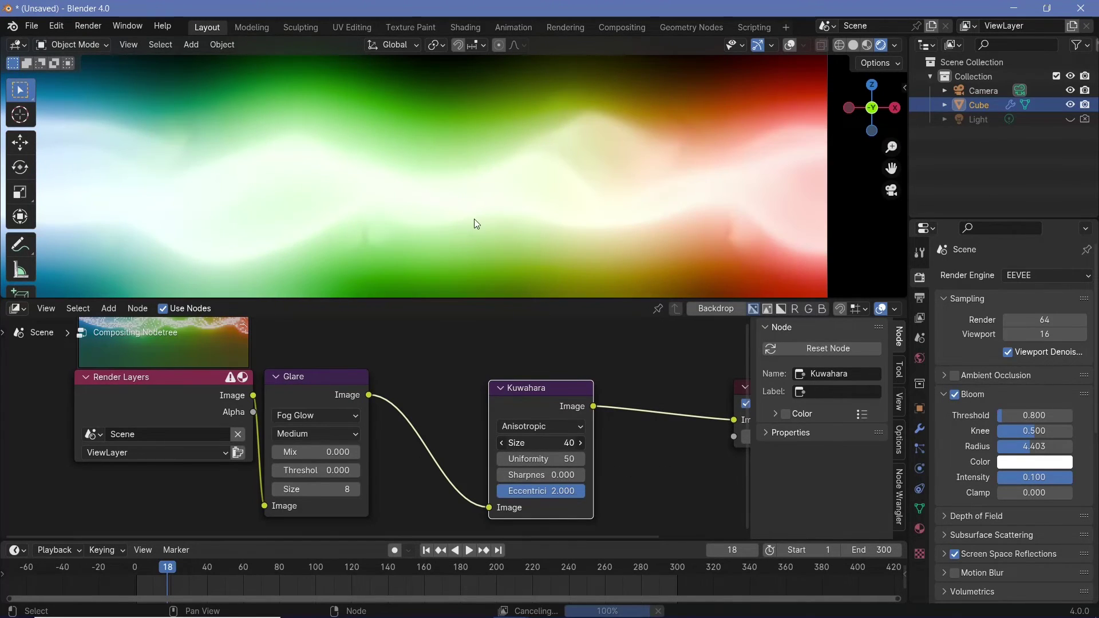
left_click(542, 444)
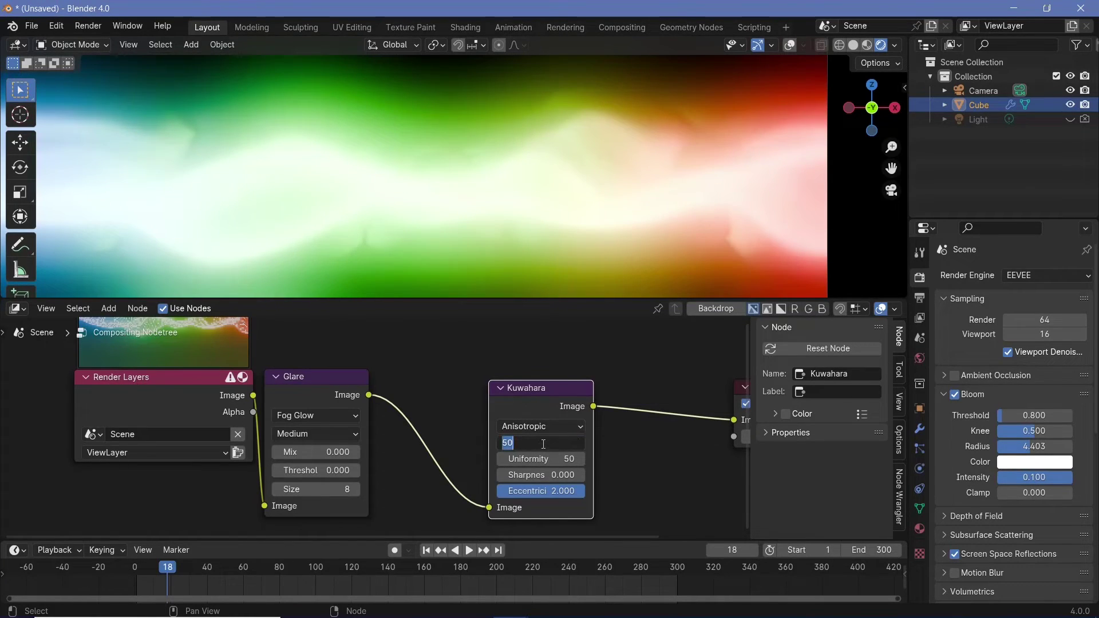
type("20")
key("Return")
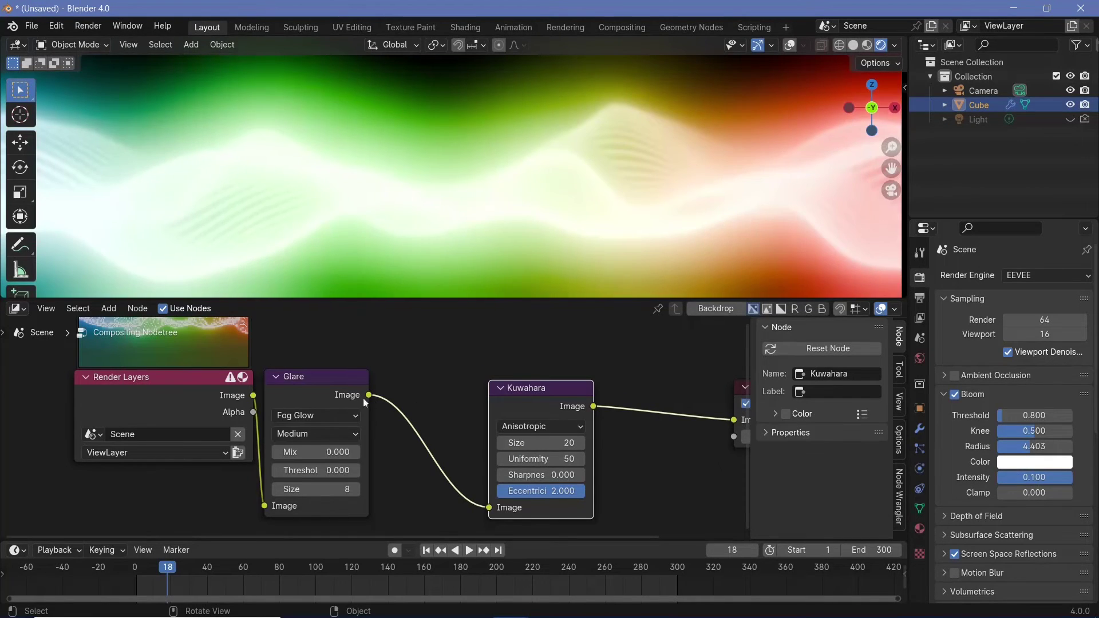
Shift the Glare node slightly away from Render Layers, render the current frame to check the filter, and close the render window
scroll(366, 403, "down", 2)
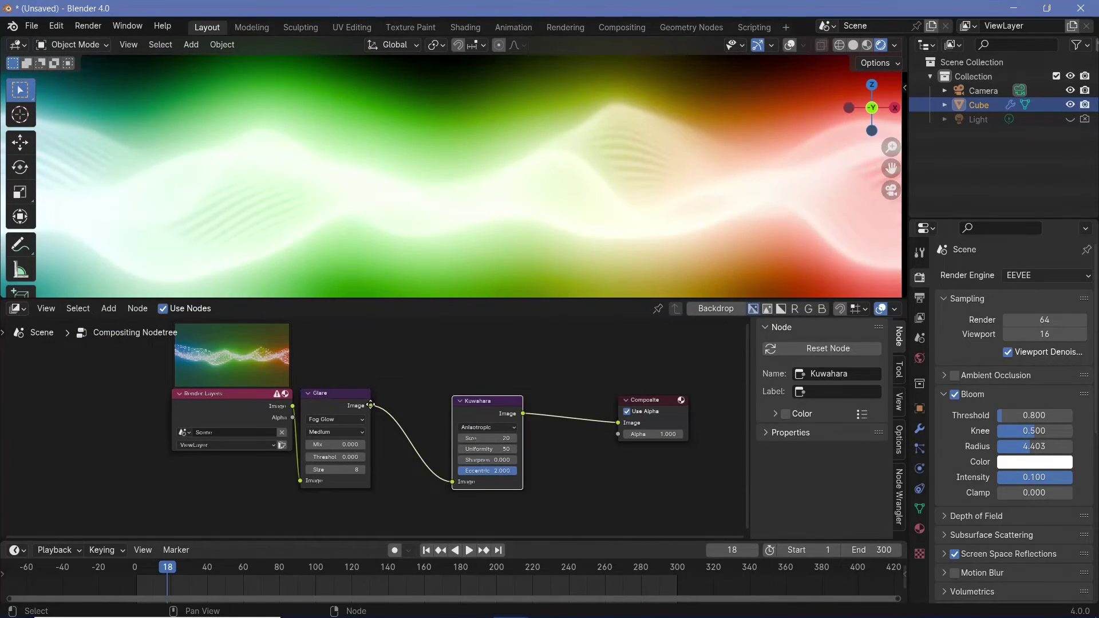
left_click_drag(354, 395, 362, 395)
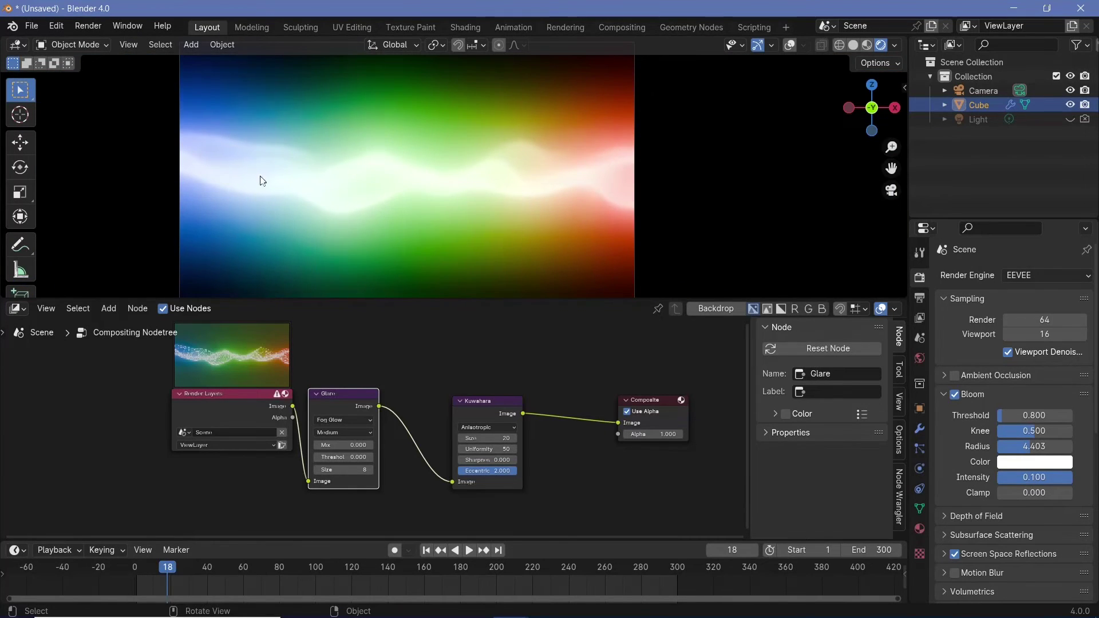
left_click(90, 26)
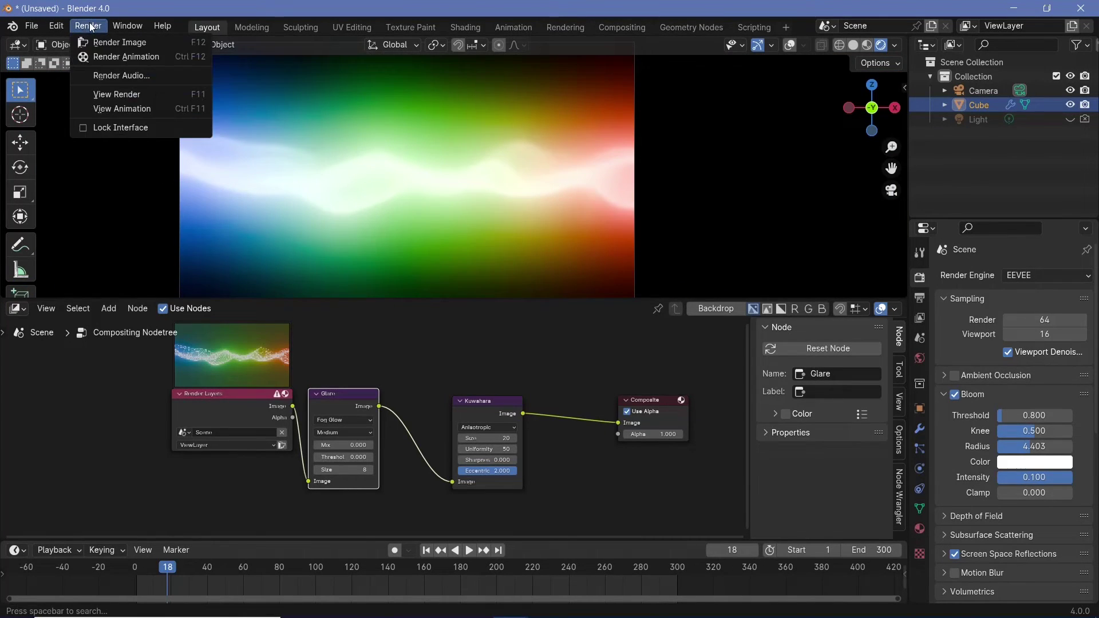
left_click(114, 43)
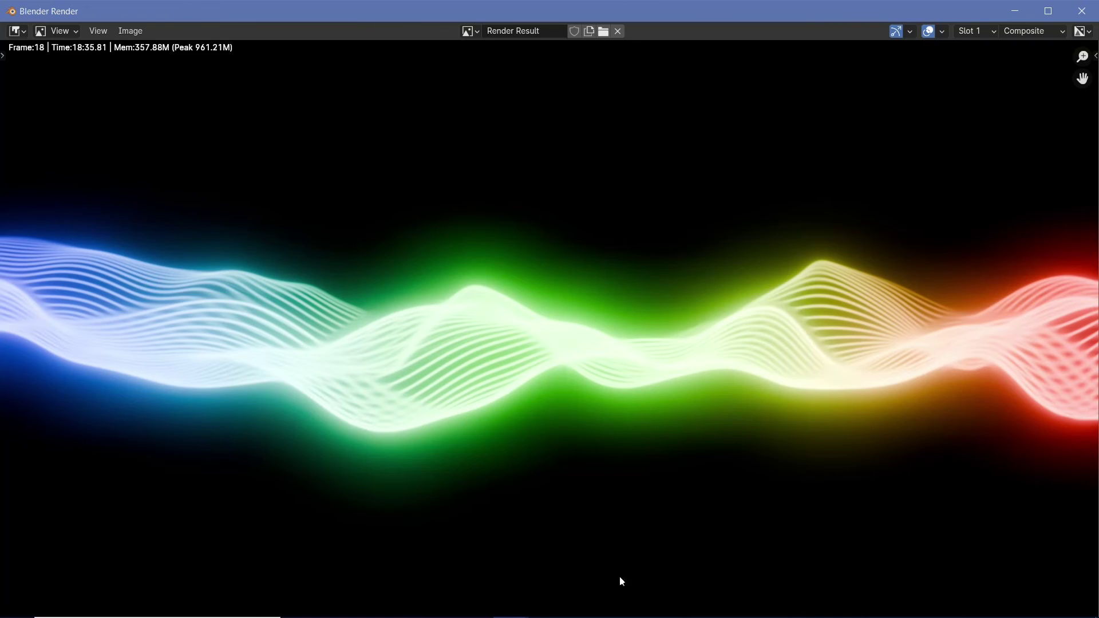
key("Escape")
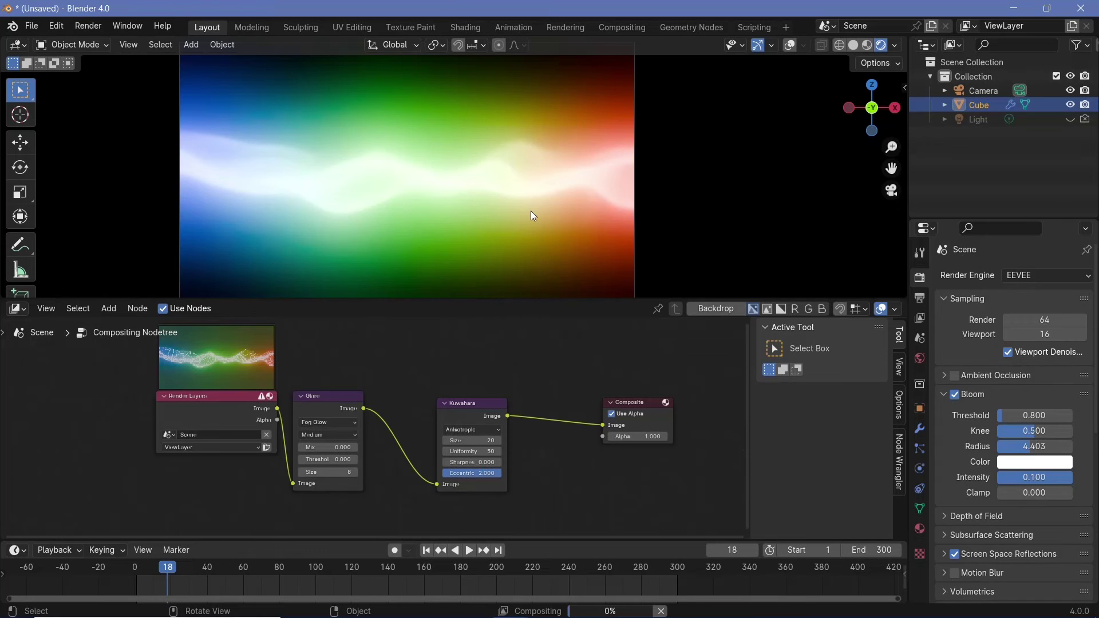
Try a lower Eccentricity on the Kuwahara node, undo it, and set its Sharpness to 0.4
scroll(527, 441, "up", 4)
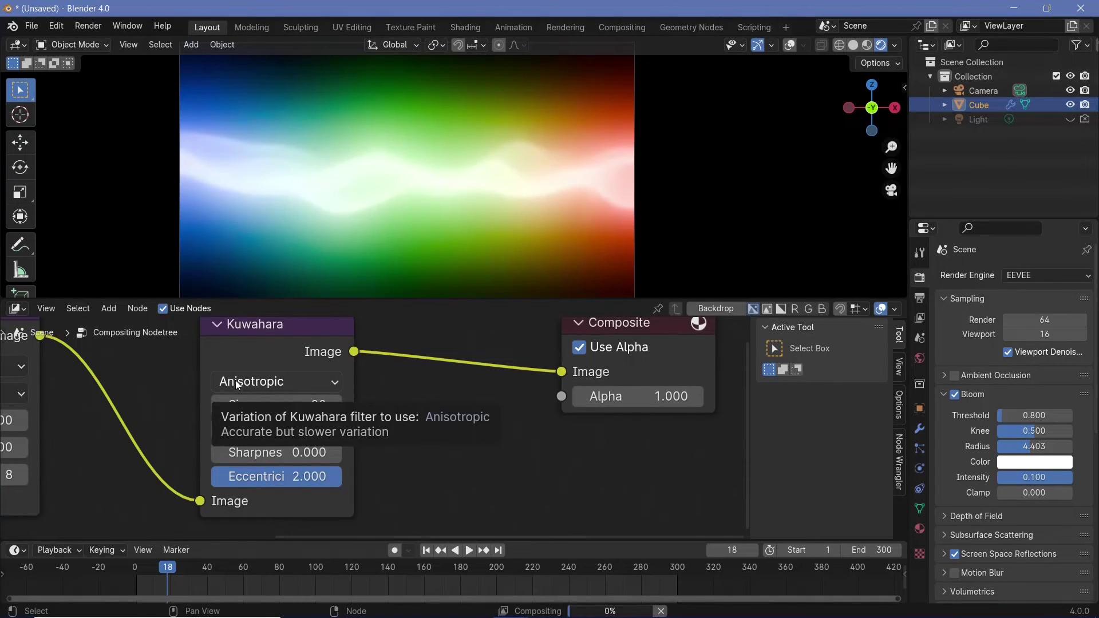
left_click_drag(327, 475, 292, 475)
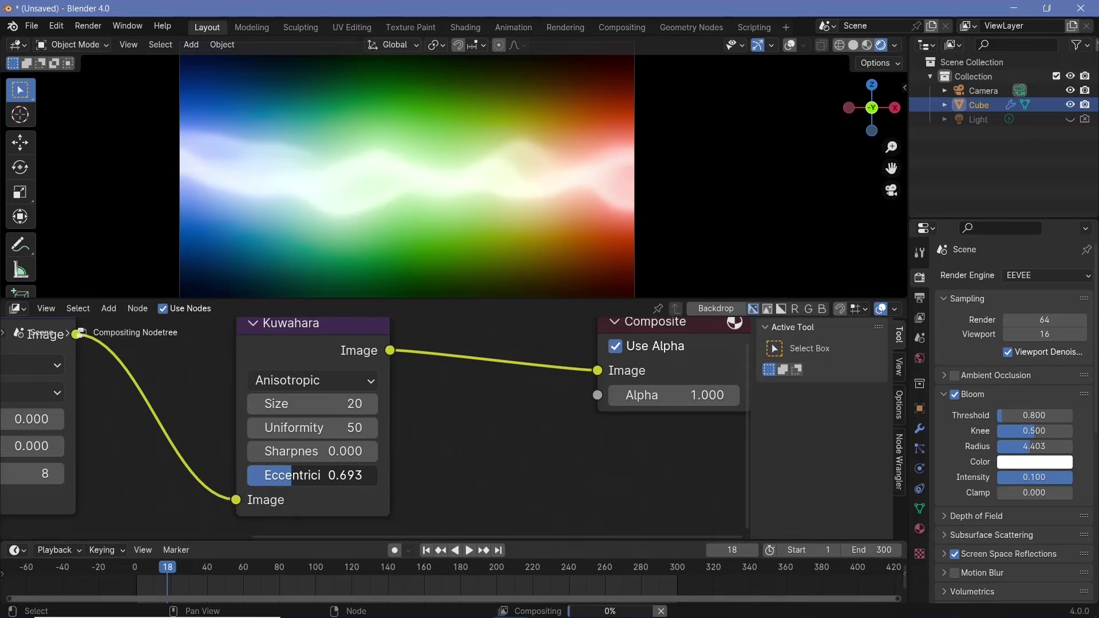
key("ctrl+z")
left_click(327, 451)
type("0.4")
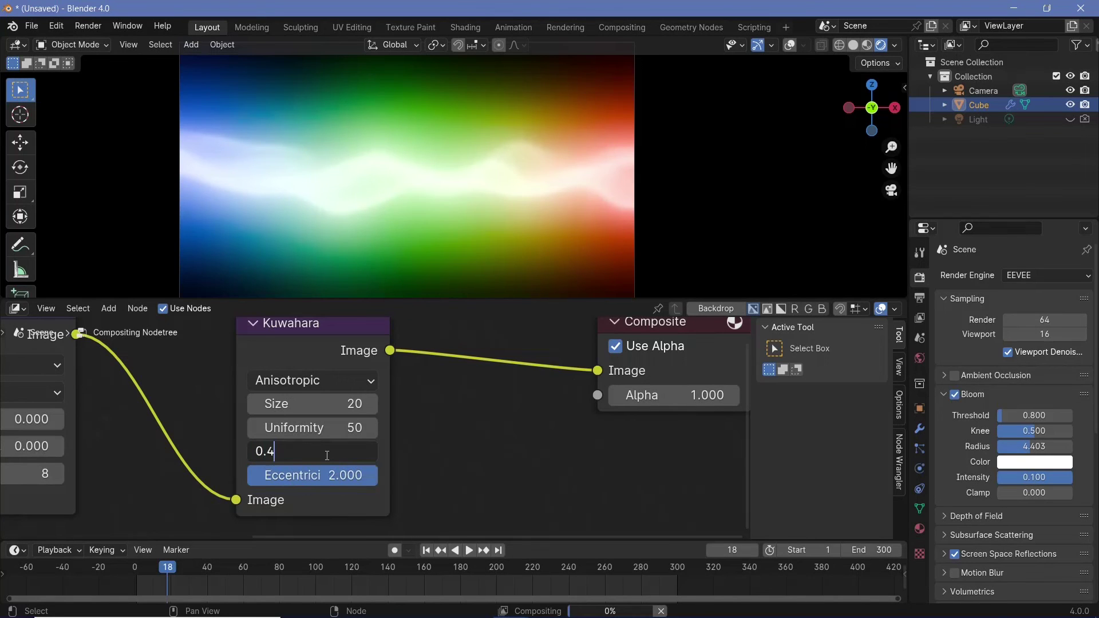
key("Return")
Disable the compositor preview in the 3D viewport's shading settings
left_click(895, 45)
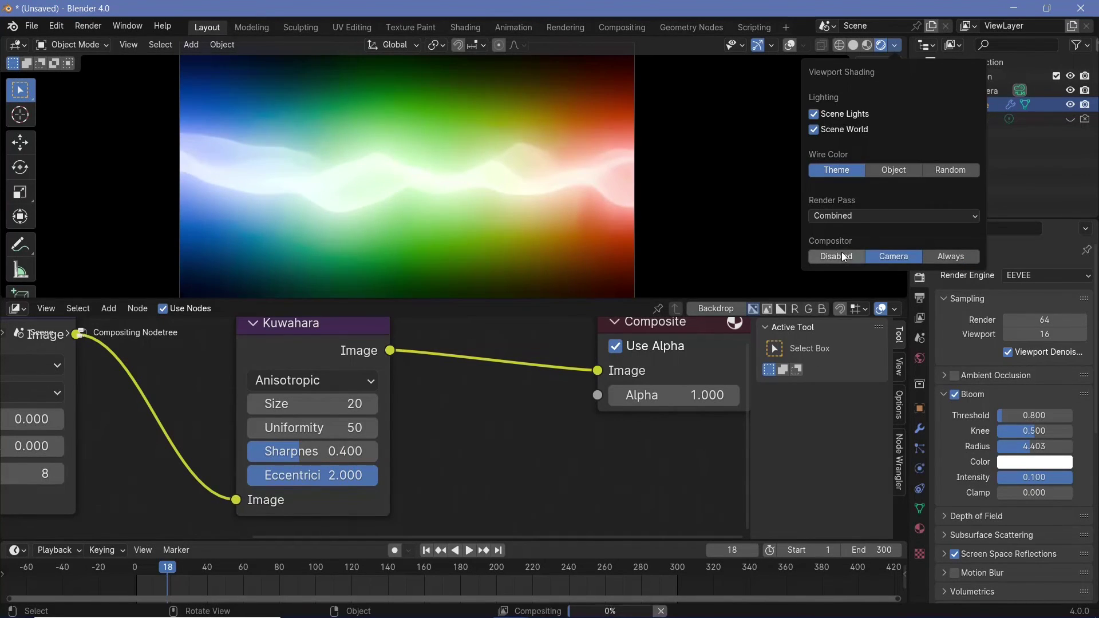
left_click(837, 256)
scroll(446, 413, "down", 1)
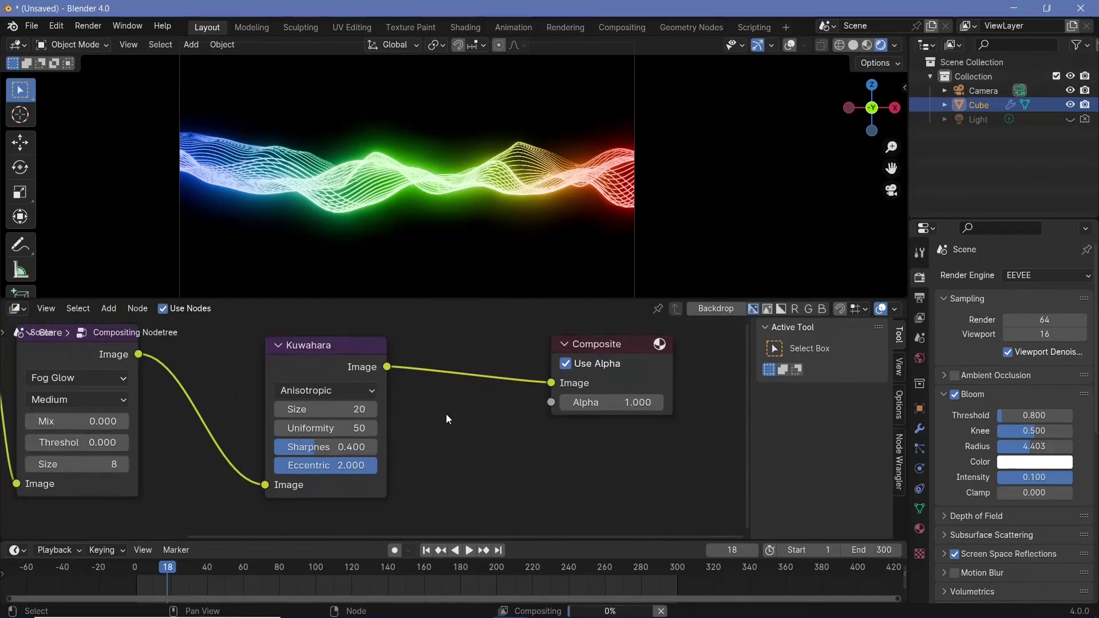
Start a new render of the scene with the current compositor settings
left_click(88, 26)
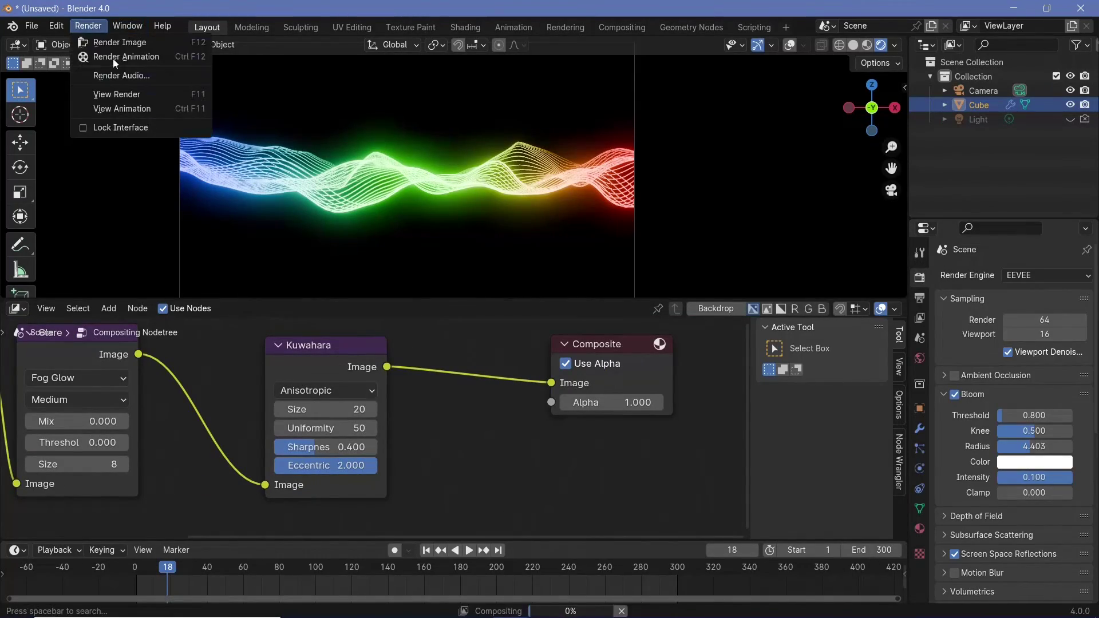